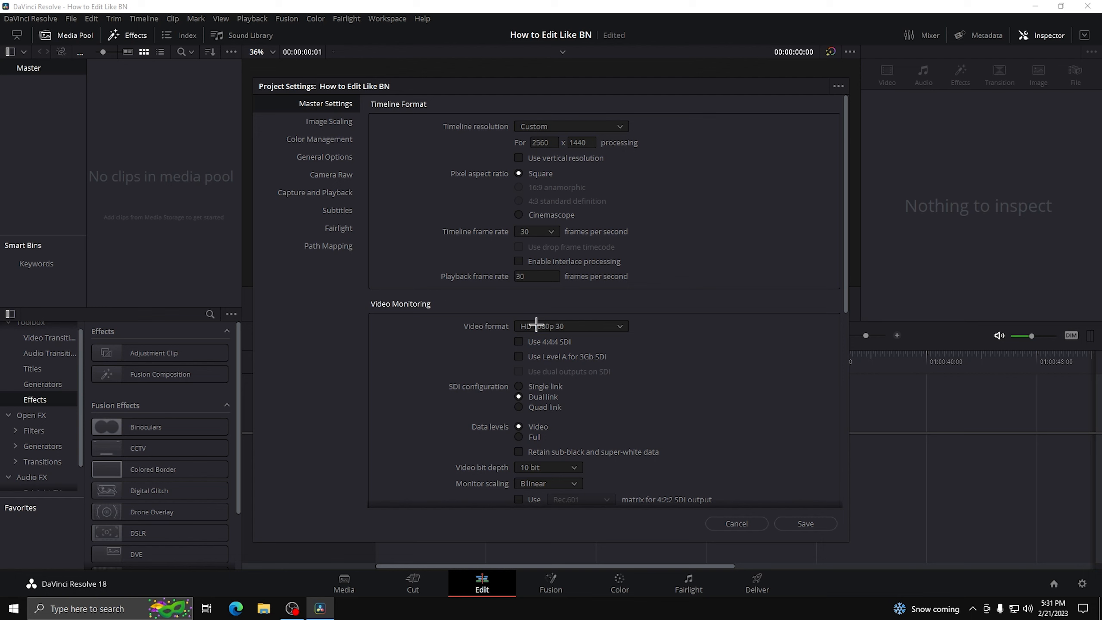
# Review and save the project's Master Settings, and choose a Render Cache mode for playback
pyautogui.scroll(-10, 679, 344)
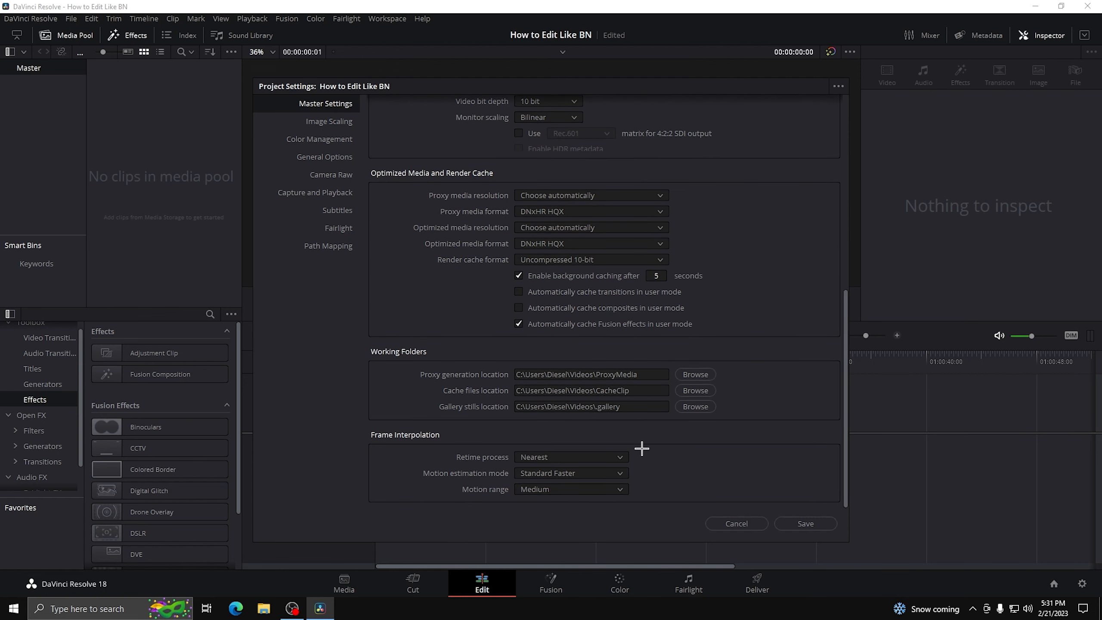
pyautogui.click(807, 523)
pyautogui.click(245, 17)
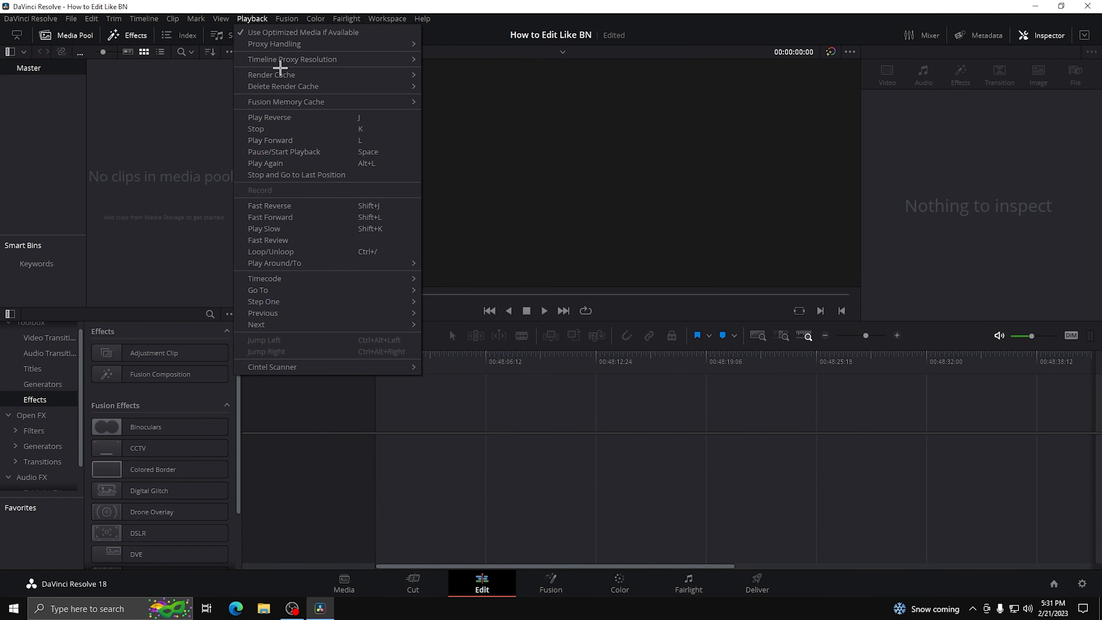
pyautogui.moveTo(287, 75)
pyautogui.click(450, 86)
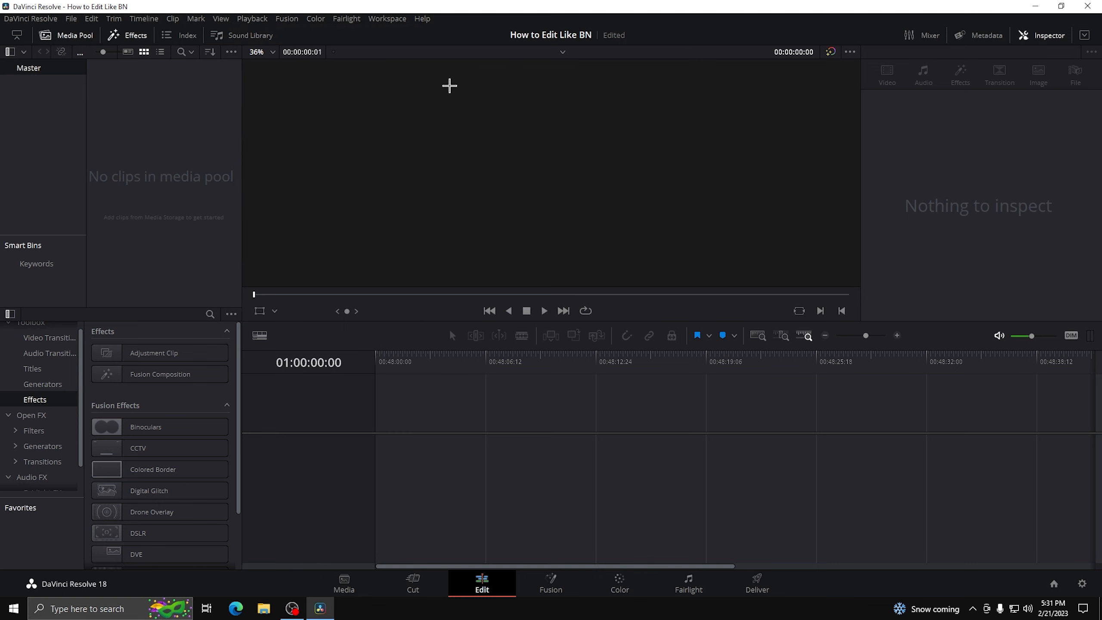
# Review the Decode Options and the user UI Settings in the preferences, and save the preferences
pyautogui.click(38, 19)
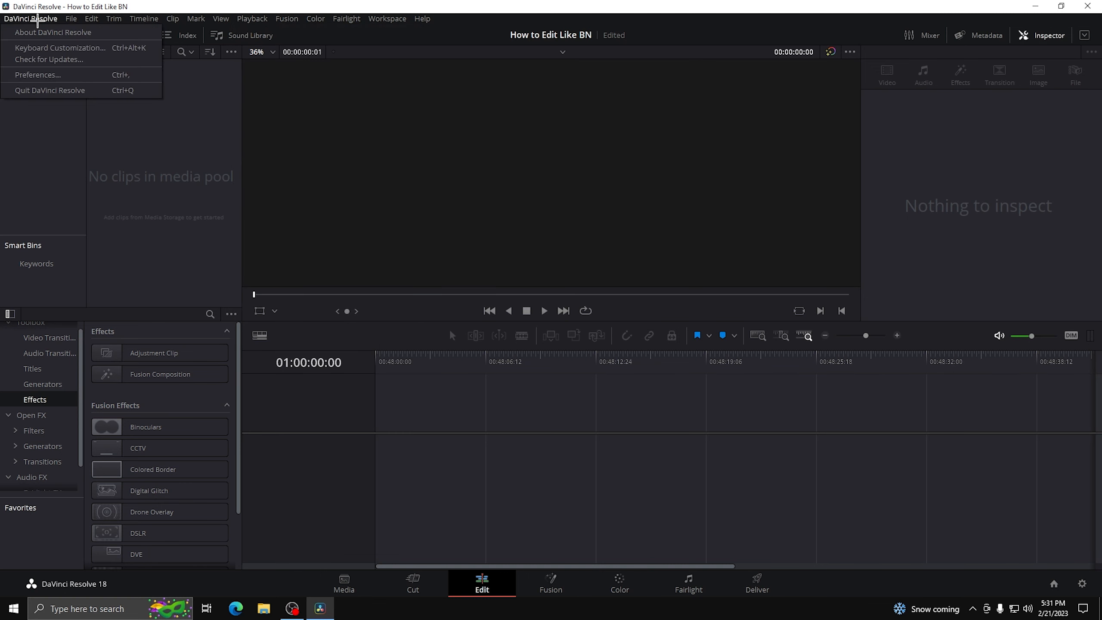
pyautogui.click(37, 75)
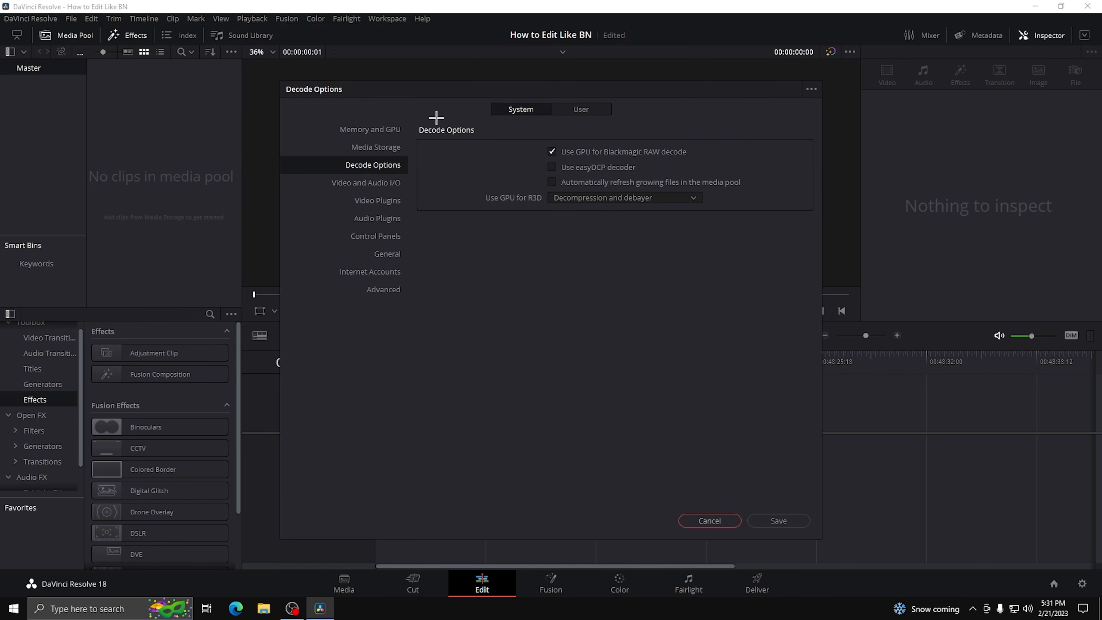
pyautogui.click(562, 106)
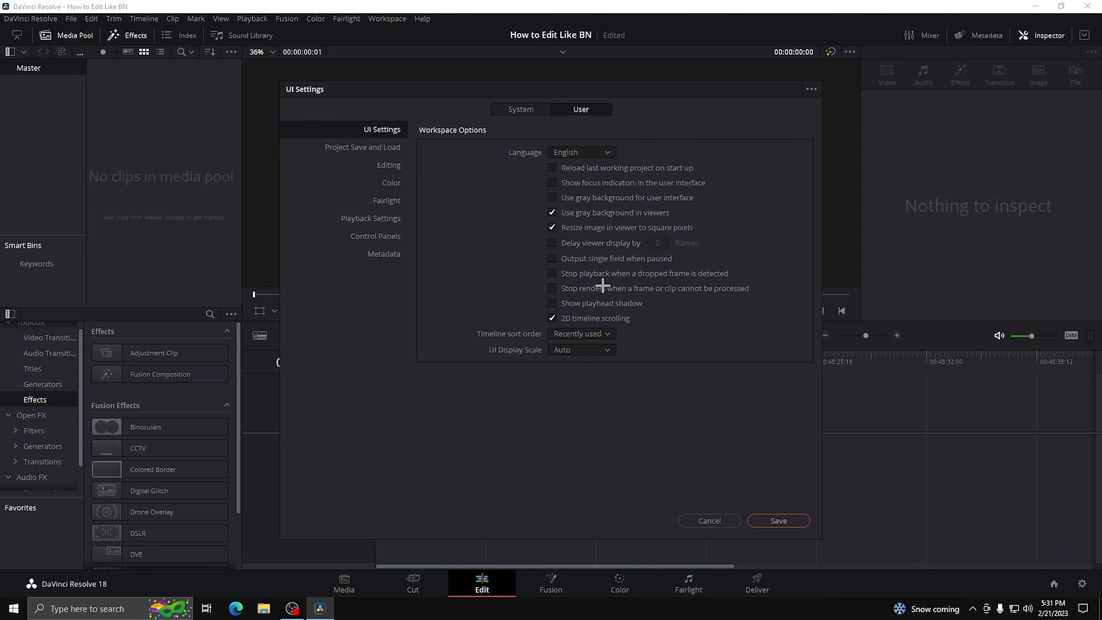
pyautogui.click(770, 520)
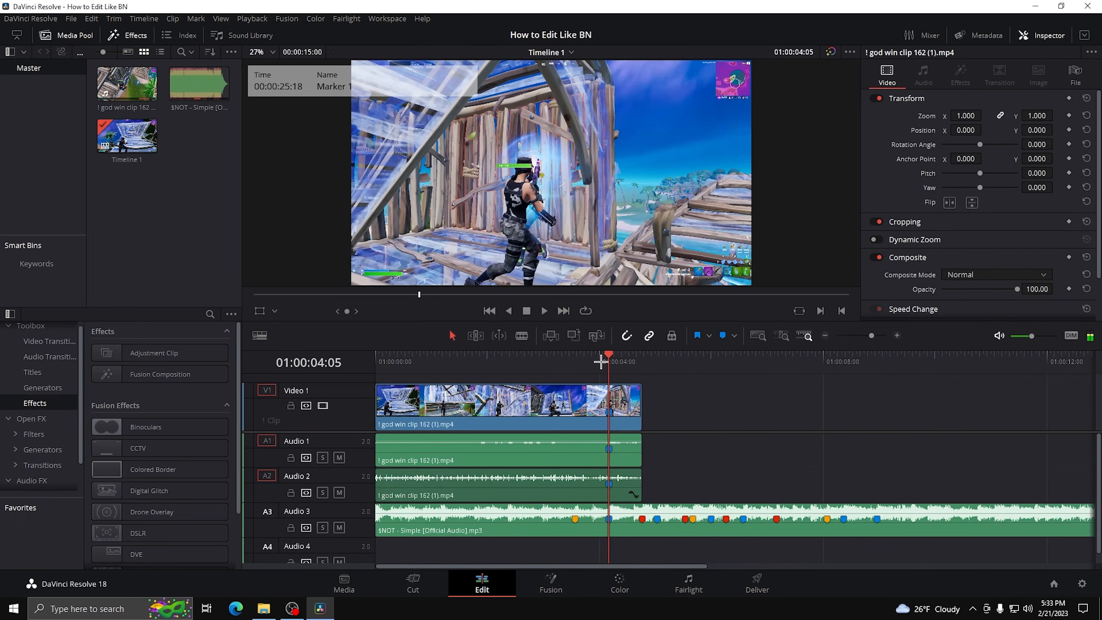
# Add fade-ins of about one second to the gameplay clip on Video 1, Audio 1 and Audio 2, and to the music on Audio 3
pyautogui.moveTo(376, 385); pyautogui.dragTo(433, 385)
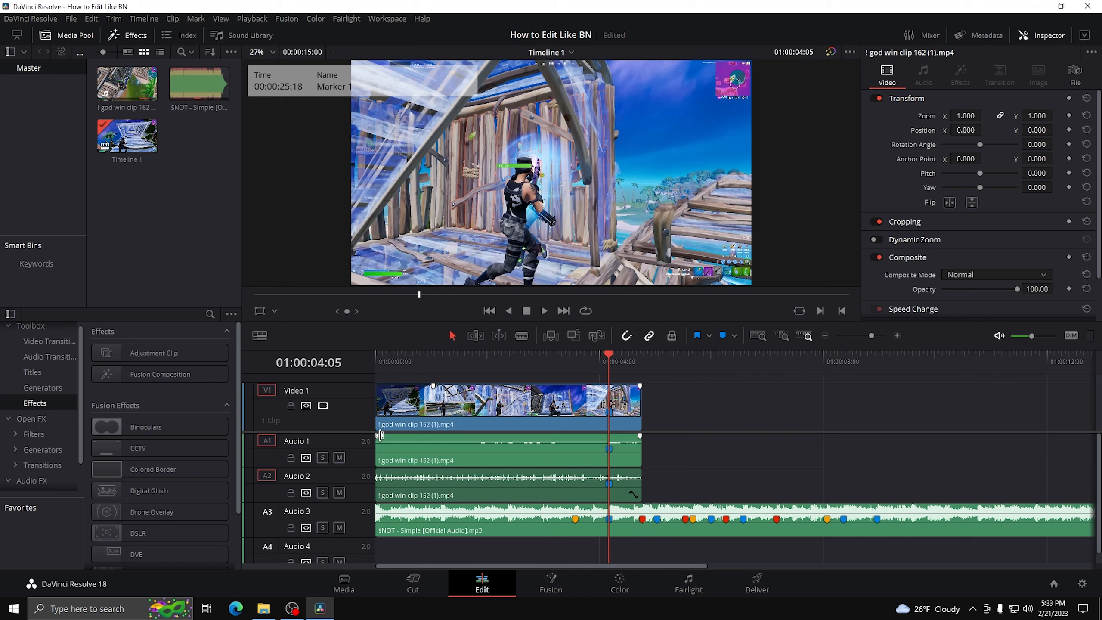
pyautogui.moveTo(377, 436); pyautogui.dragTo(430, 436)
pyautogui.moveTo(377, 471); pyautogui.dragTo(430, 468)
pyautogui.moveTo(378, 505); pyautogui.dragTo(436, 507)
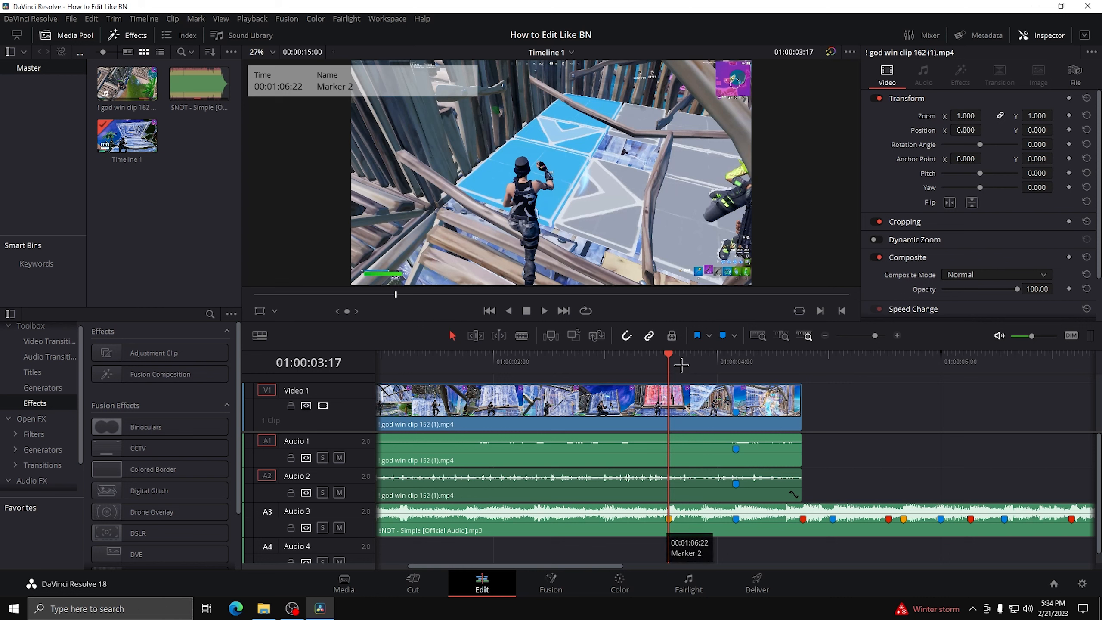
# Place the playhead at 01:00:03:17, find BCC Velocity Remap, apply it to the Video 1 clip and show its settings
pyautogui.moveTo(669, 355)
pyautogui.mouseDown()
pyautogui.moveTo(633, 359)
pyautogui.moveTo(690, 360)
pyautogui.moveTo(672, 361)
pyautogui.mouseUp()
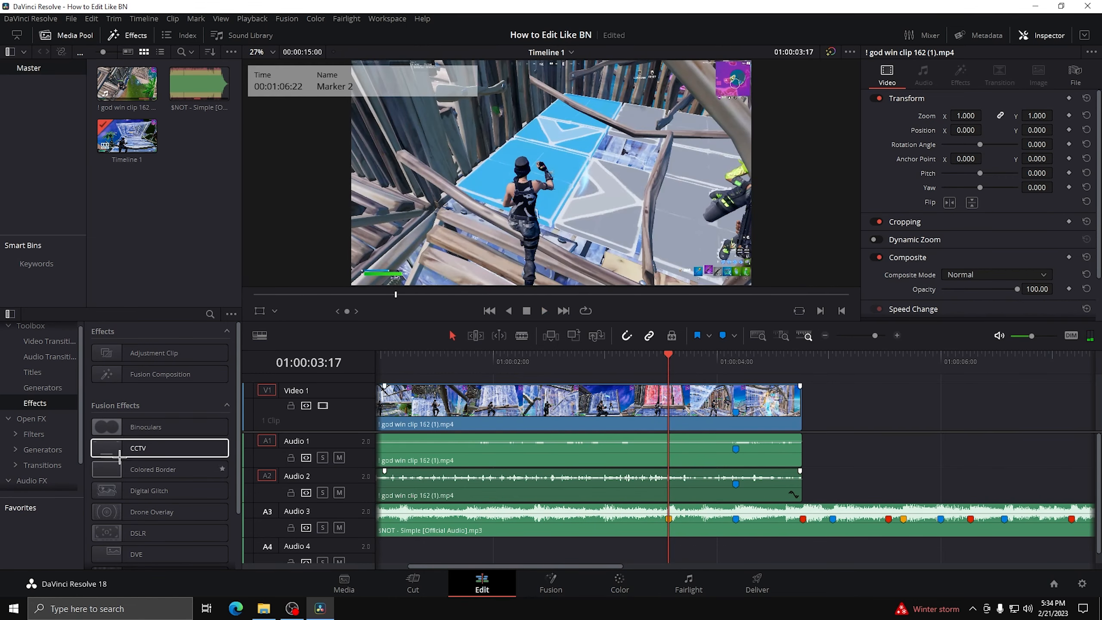
pyautogui.click(31, 419)
pyautogui.click(210, 313)
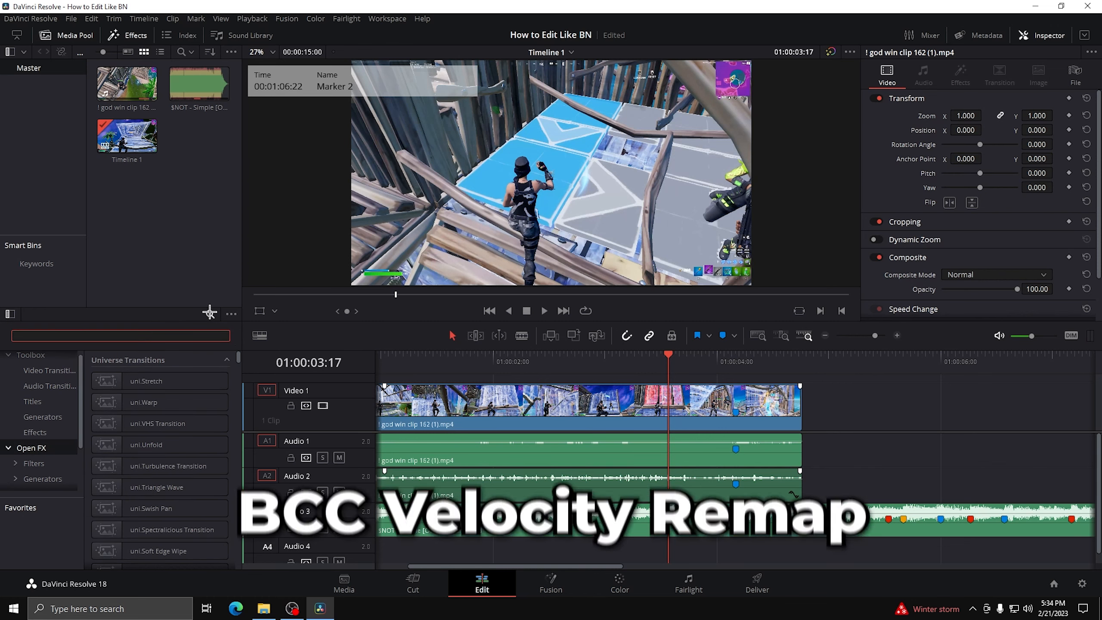
pyautogui.write('bcc vel')
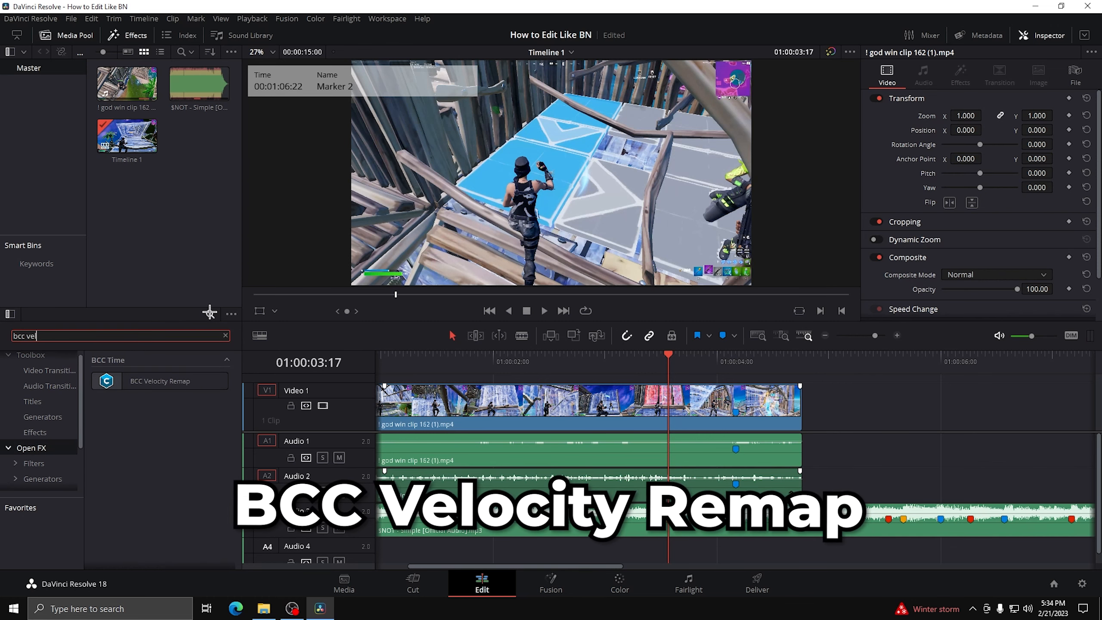
pyautogui.moveTo(173, 377); pyautogui.dragTo(530, 403)
pyautogui.click(530, 403)
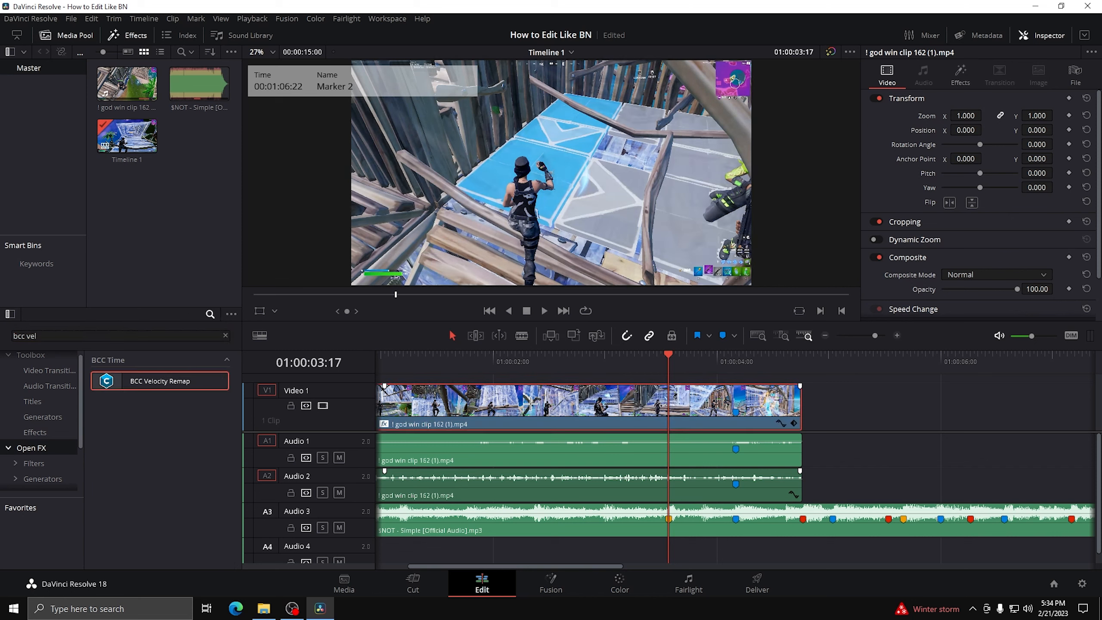
pyautogui.click(960, 74)
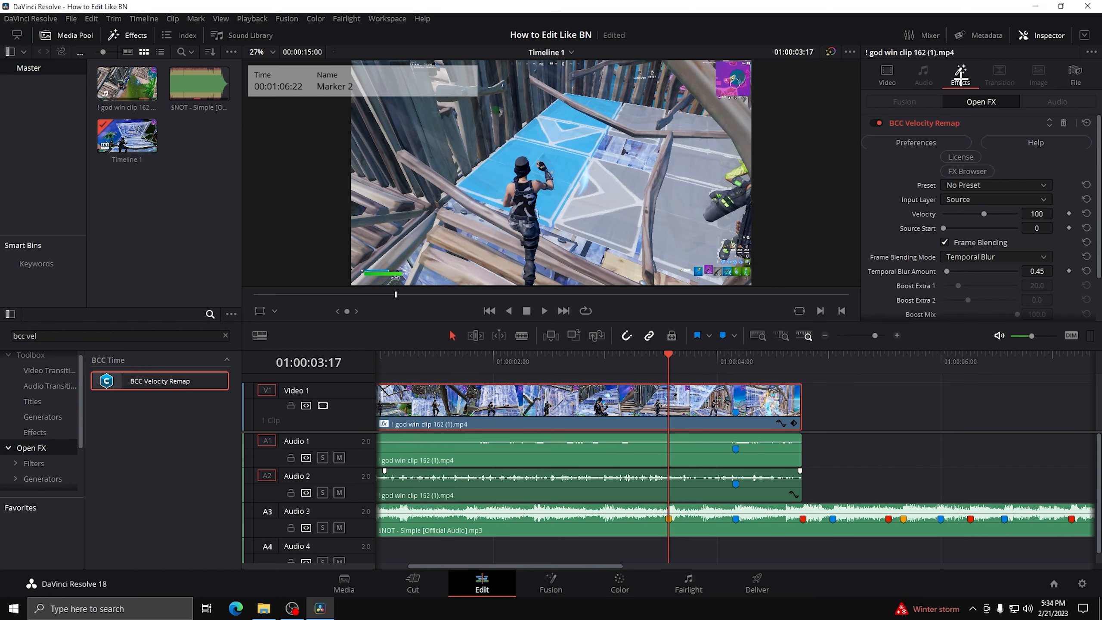
# Set the Velocity Remap effect's Temporal Blur Amount to 0 and disable Frame Blending
pyautogui.doubleClick(1038, 274)
pyautogui.write('0')
pyautogui.press('Return')
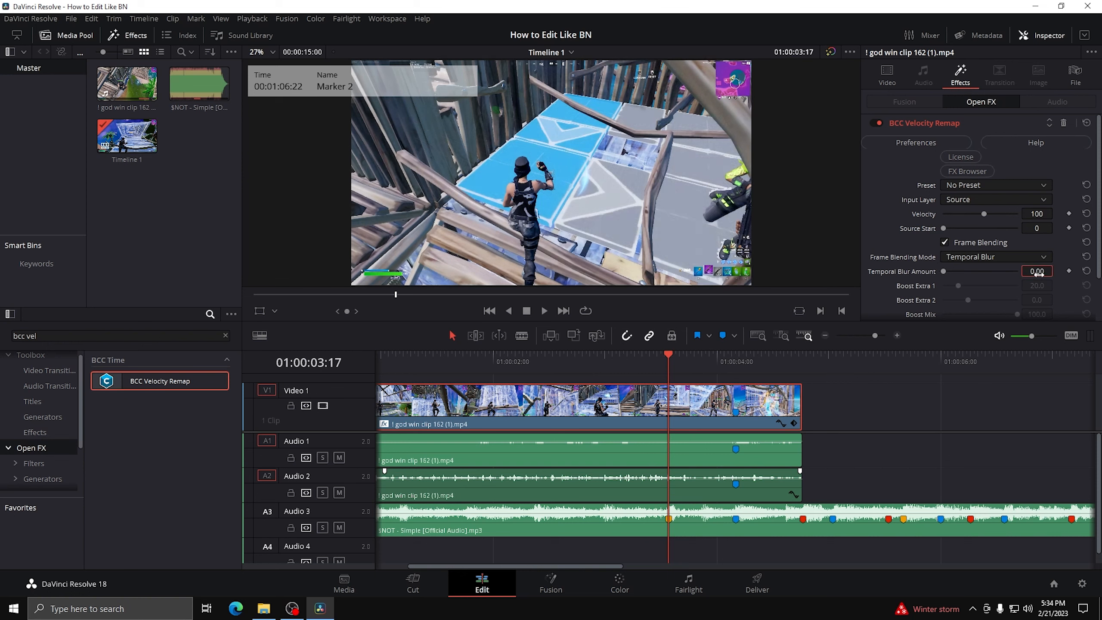
pyautogui.click(945, 243)
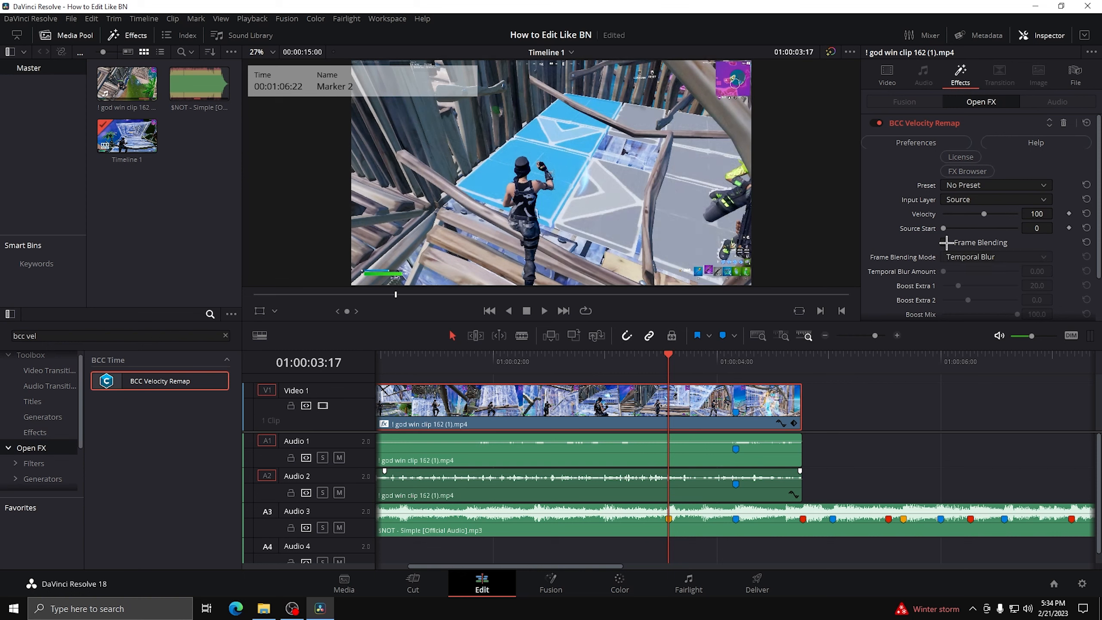
# Add Velocity keyframes at the 01:00:03:17 marker and three frames either side of it, at 01:00:03:14 and 01:00:03:20
pyautogui.click(715, 423)
pyautogui.press('Left')
pyautogui.press('Left')
pyautogui.press('Left')
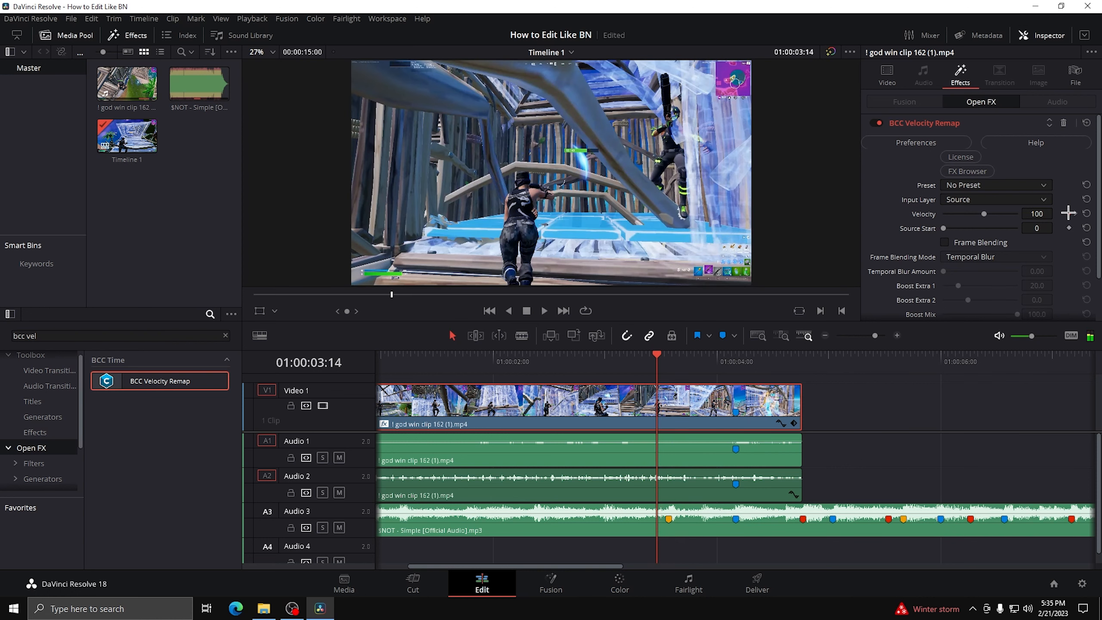
pyautogui.click(1068, 212)
pyautogui.press('Right')
pyautogui.press('Right')
pyautogui.press('Right')
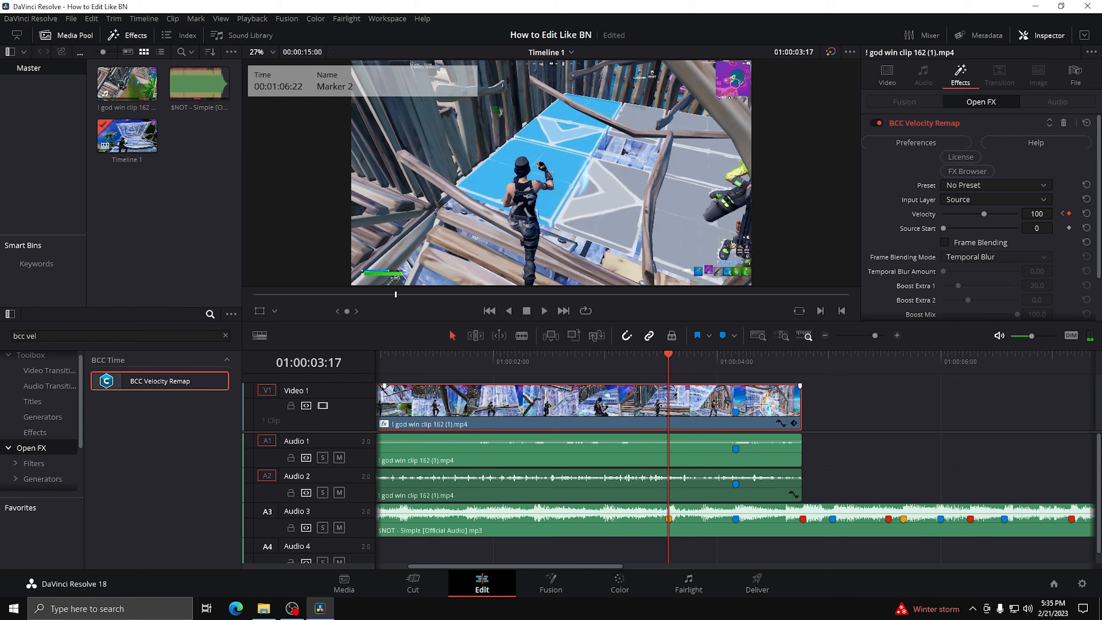
pyautogui.press('Right')
pyautogui.press('Right')
pyautogui.press('Right')
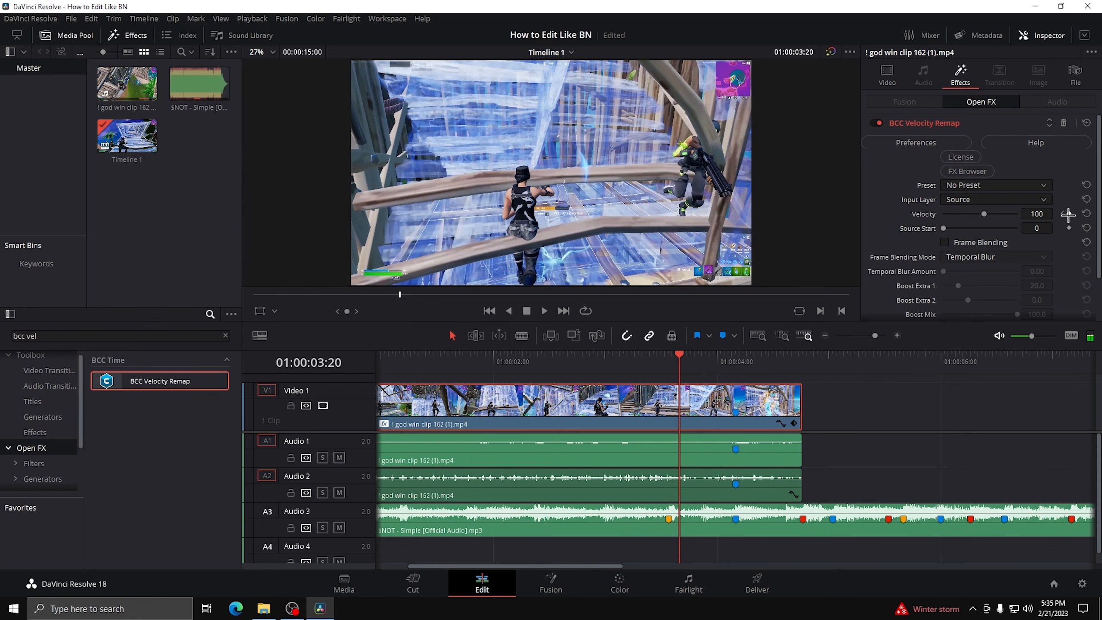
pyautogui.click(1069, 214)
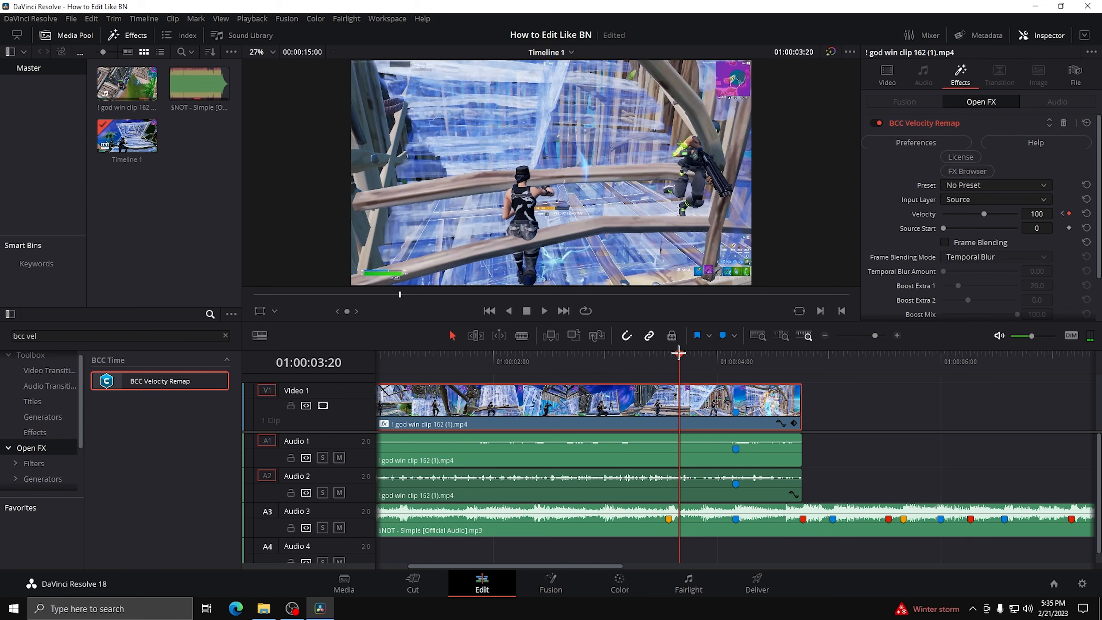
# Add Velocity keyframes at 01:00:04:05, three frames earlier at 01:00:04:02, and at 01:00:04:10
pyautogui.moveTo(679, 353); pyautogui.dragTo(735, 353)
pyautogui.click(1068, 214)
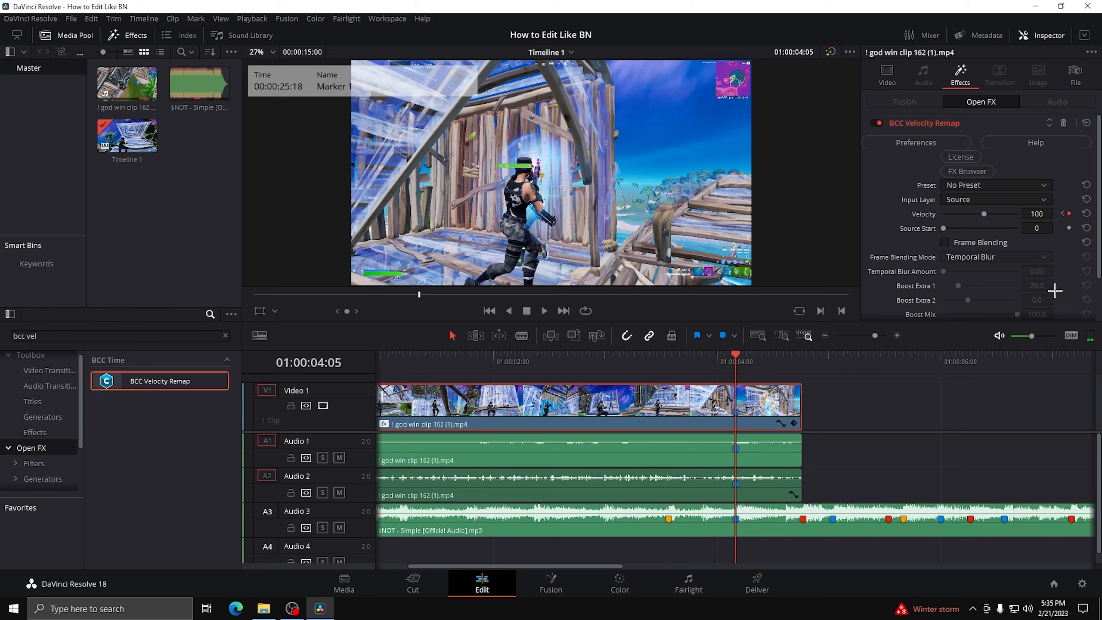
pyautogui.press('Left')
pyautogui.press('Left')
pyautogui.press('Left')
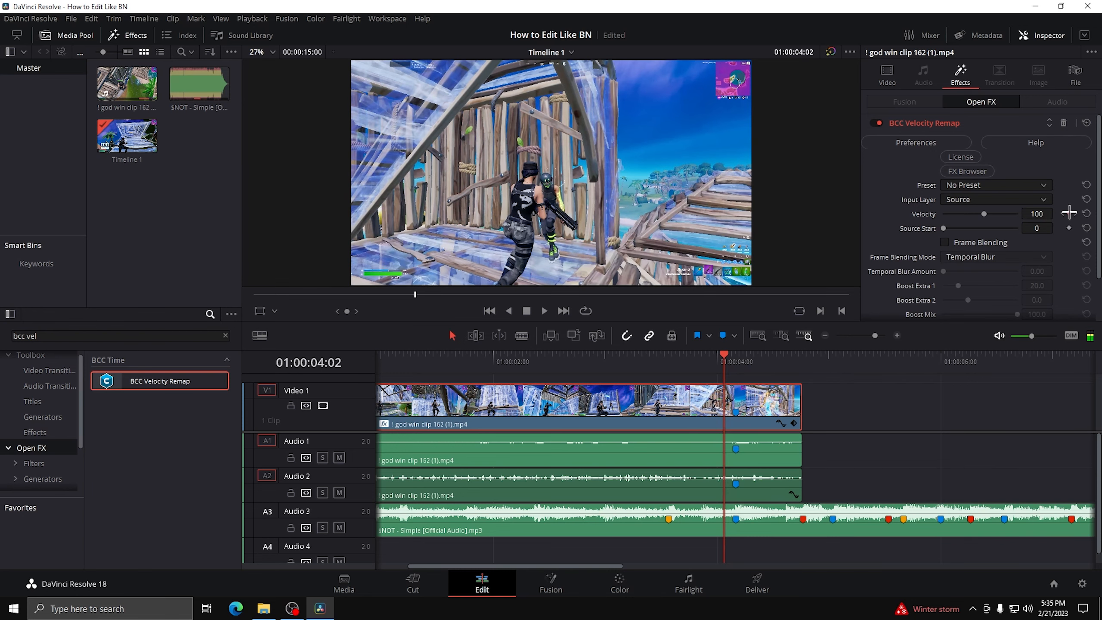
pyautogui.click(1069, 213)
pyautogui.click(1076, 213)
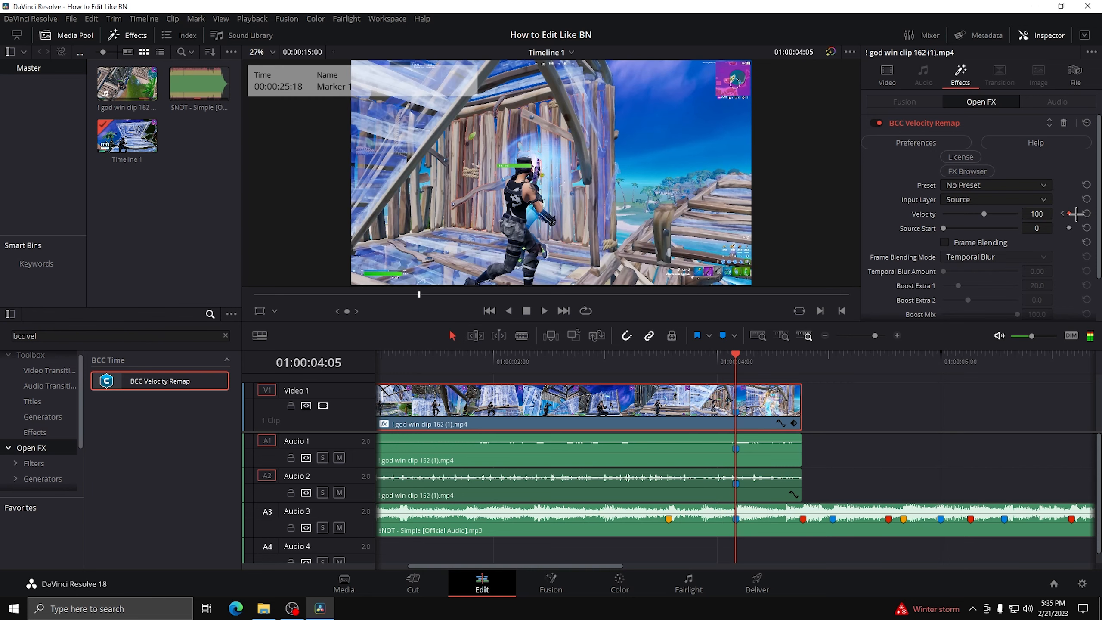
pyautogui.click(1069, 213)
pyautogui.press('space')
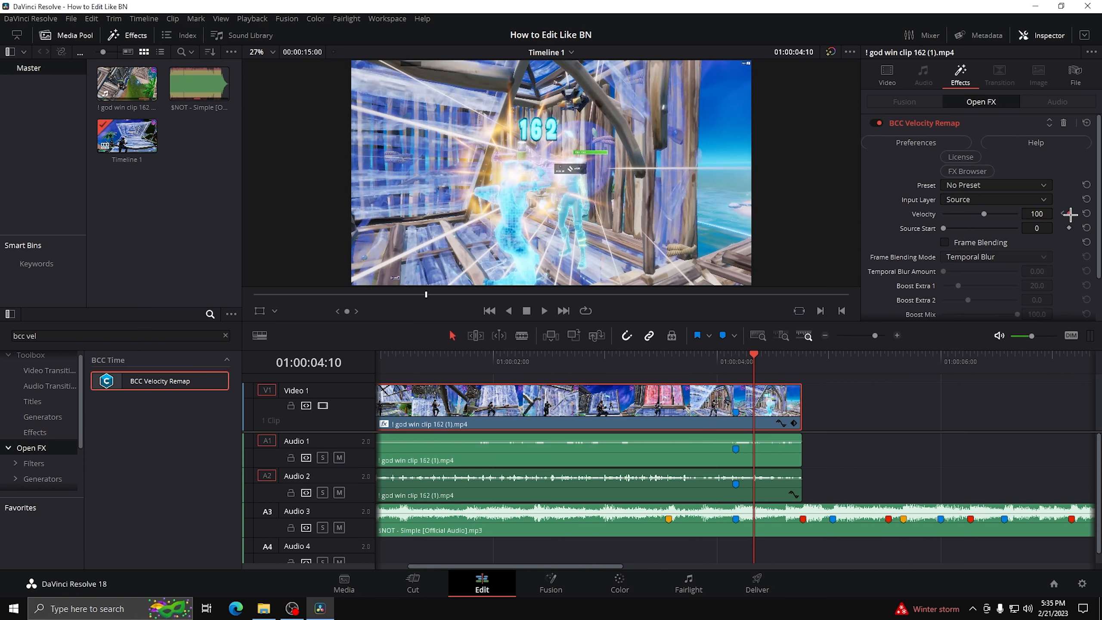
# Set the Velocity keyframe at 01:00:03:17 to 200 and the one at 01:00:03:20 to 50
pyautogui.moveTo(754, 360); pyautogui.dragTo(674, 368)
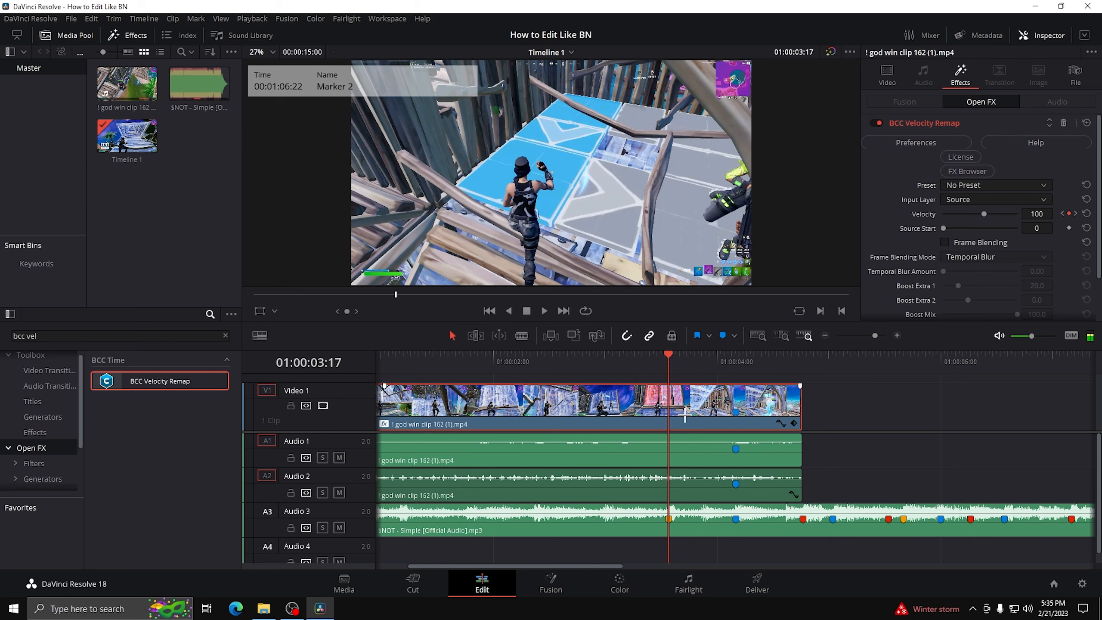
pyautogui.click(1038, 214)
pyautogui.press('Return')
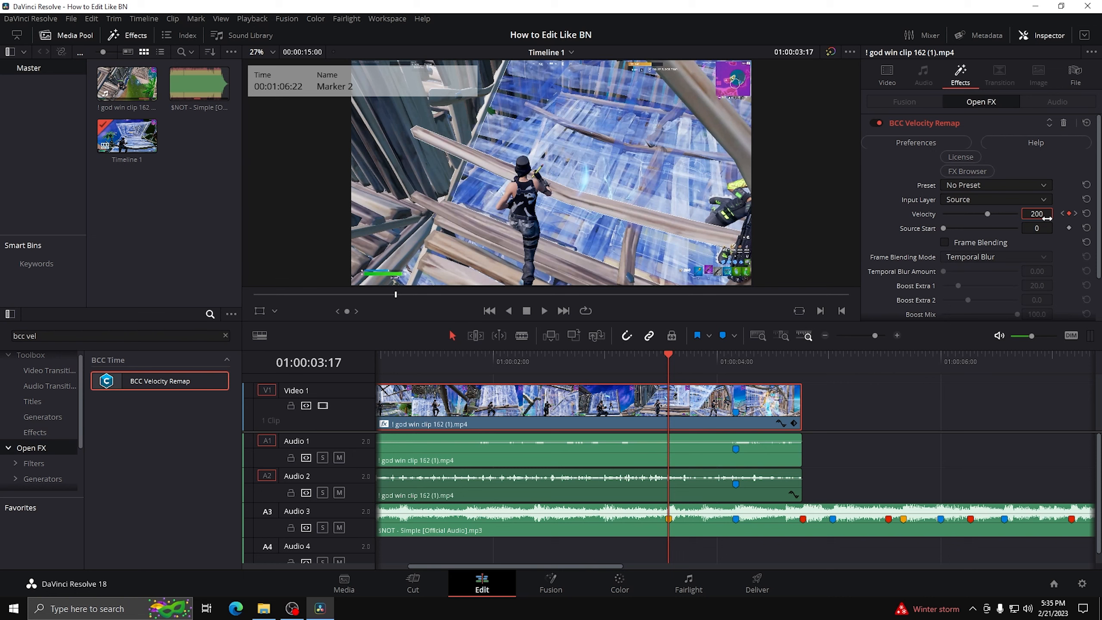
pyautogui.hotkey('ctrl', 'z')
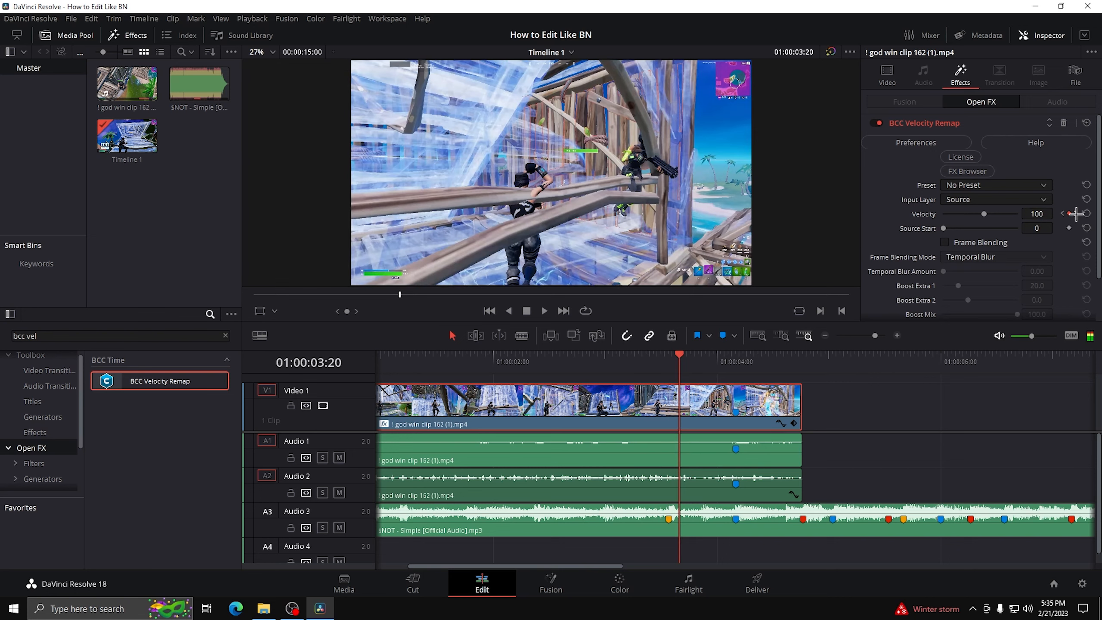
pyautogui.click(1039, 214)
pyautogui.press('Return')
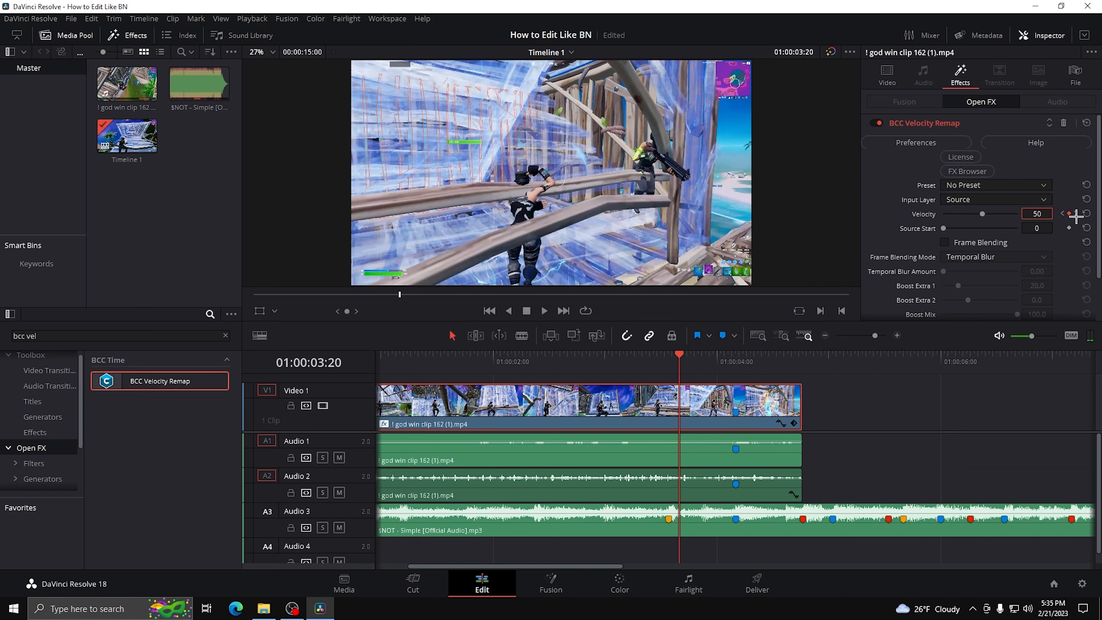
# Set the Velocity keyframe at 01:00:04:05 to 200 and the one at 01:00:04:10 to 70
pyautogui.click(1076, 213)
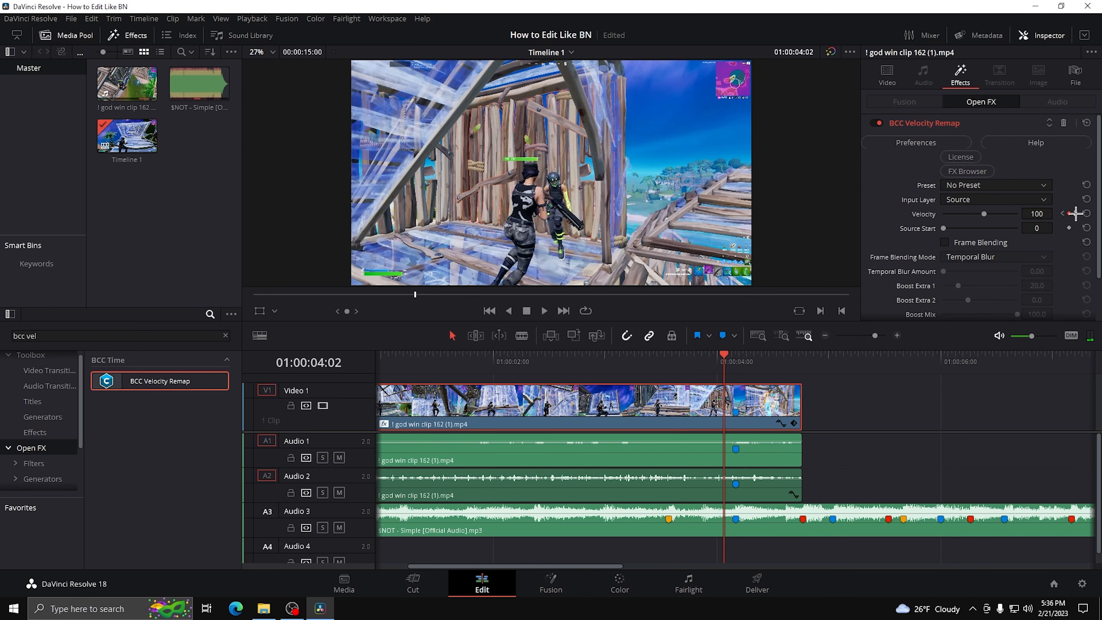
pyautogui.click(1075, 213)
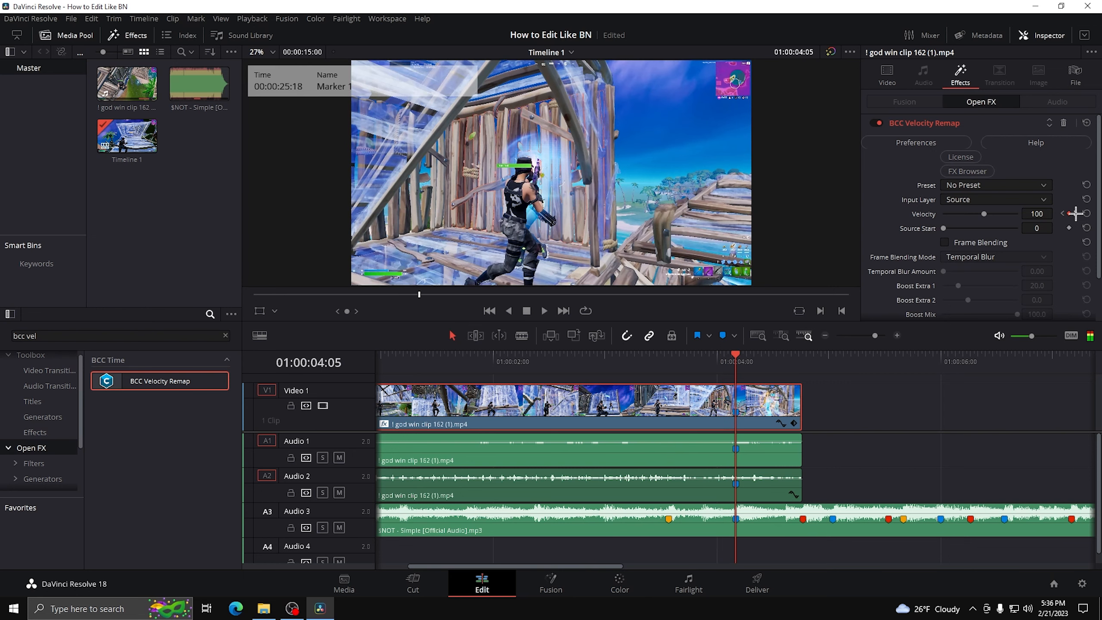
pyautogui.click(1028, 213)
pyautogui.write('200')
pyautogui.click(1076, 213)
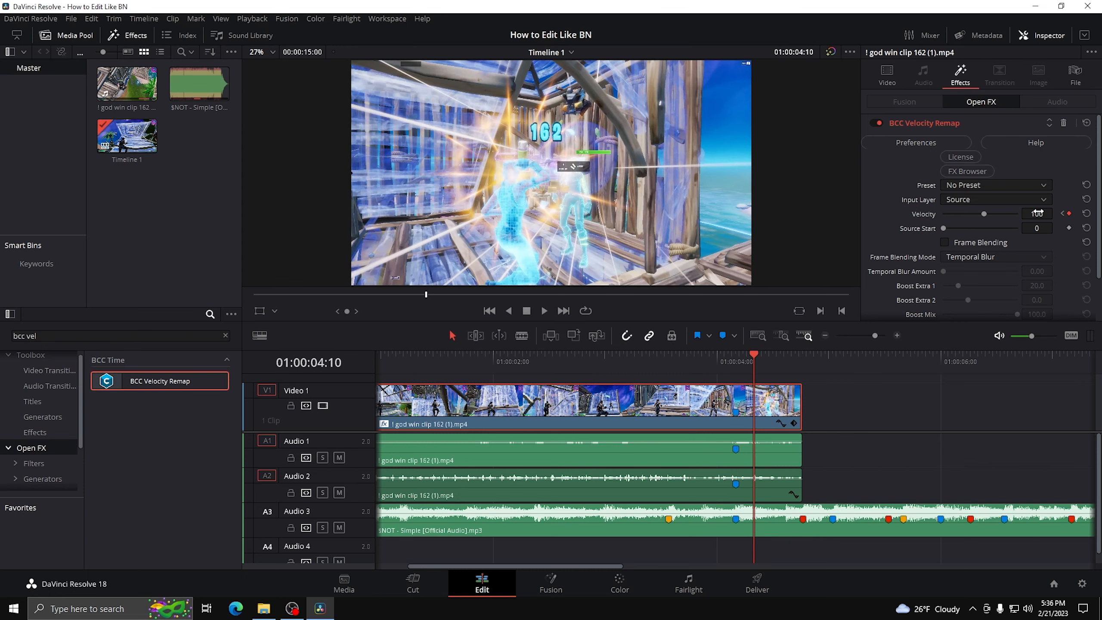
pyautogui.click(1037, 213)
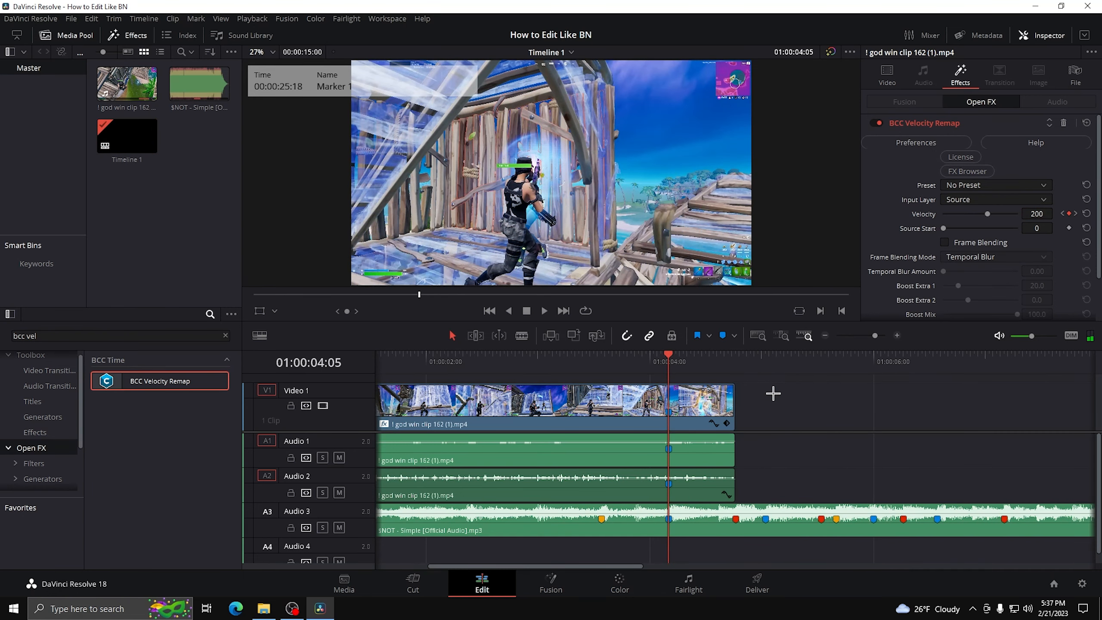
# Split the Video 1 clip at 01:00:04:05 and extend the second segment's end to just past the 7-second mark
pyautogui.click(709, 402)
pyautogui.hotkey('ctrl', 'b')
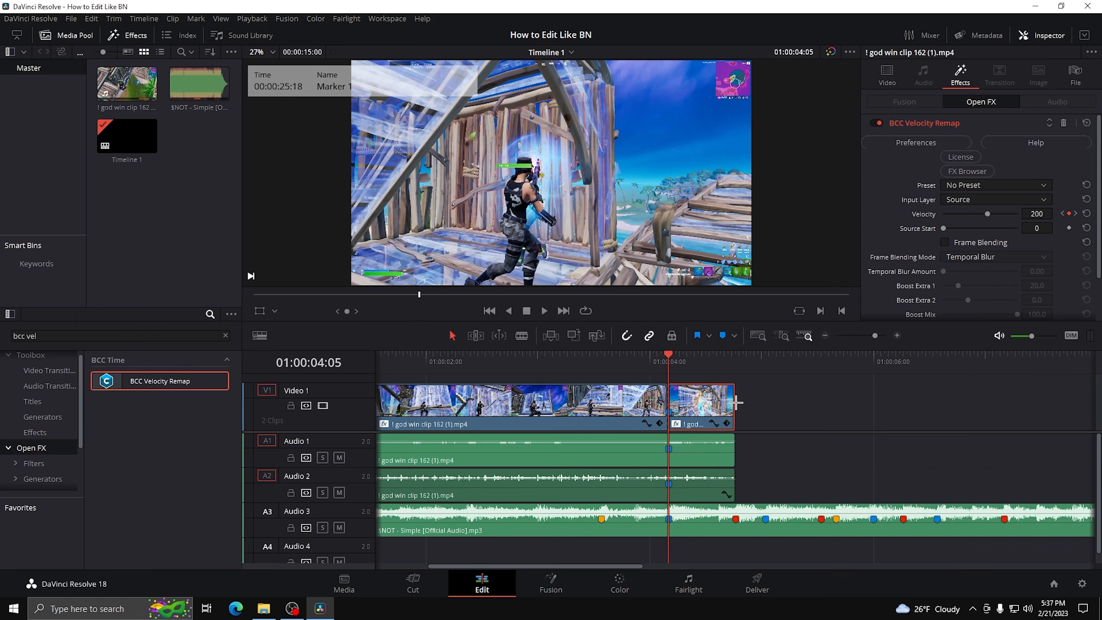
pyautogui.moveTo(734, 402); pyautogui.dragTo(1026, 400)
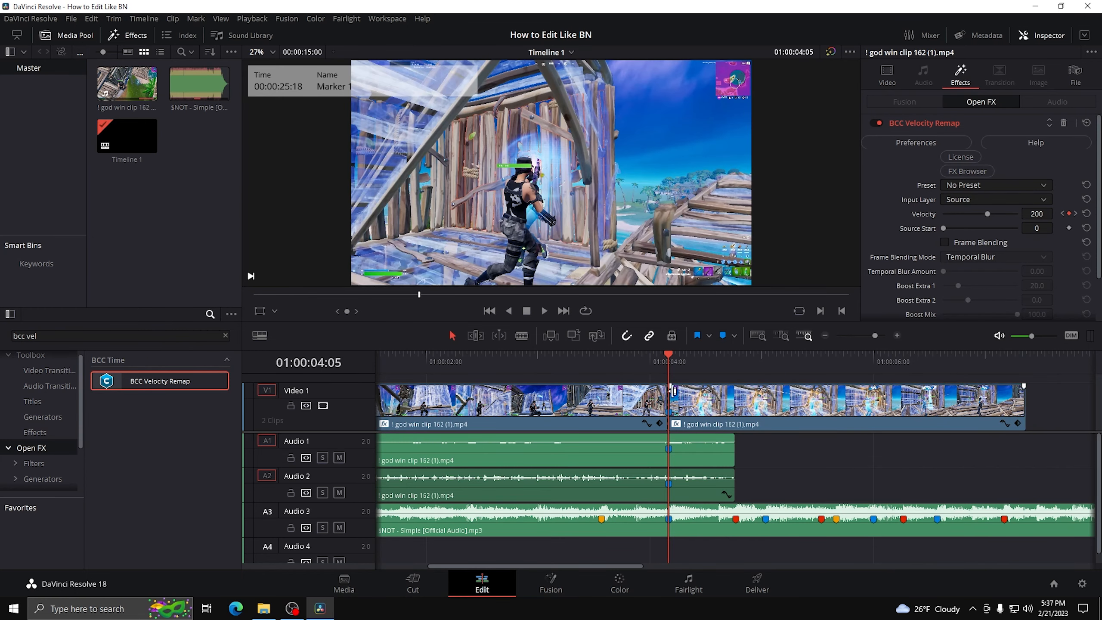
# Split the second Video 1 segment at 01:00:05:17 and delete the part between 01:00:04:05 and that cut
pyautogui.moveTo(669, 364); pyautogui.dragTo(754, 364)
pyautogui.click(792, 412)
pyautogui.press('Right')
pyautogui.press('Right')
pyautogui.press('Right')
pyautogui.press('Right')
pyautogui.press('Right')
pyautogui.press('Right')
pyautogui.press('Right')
pyautogui.press('Right')
pyautogui.press('Right')
pyautogui.press('Right')
pyautogui.press('Right')
pyautogui.press('Right')
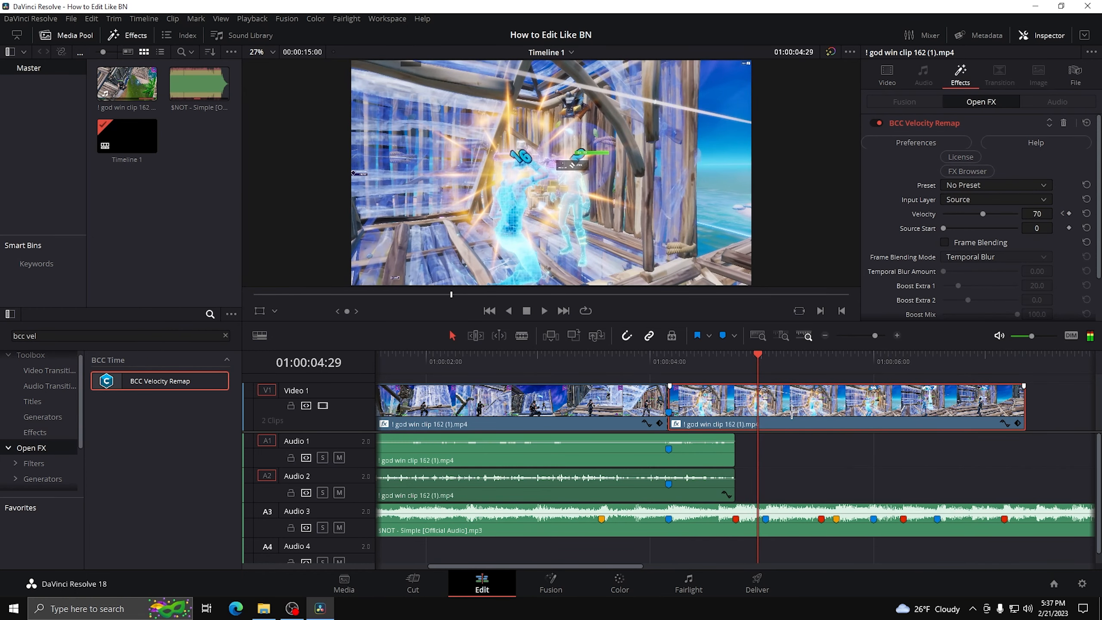
pyautogui.press('Right')
pyautogui.press('Right')
pyautogui.press('Right')
pyautogui.press('Right')
pyautogui.press('Right')
pyautogui.press('Right')
pyautogui.press('Right')
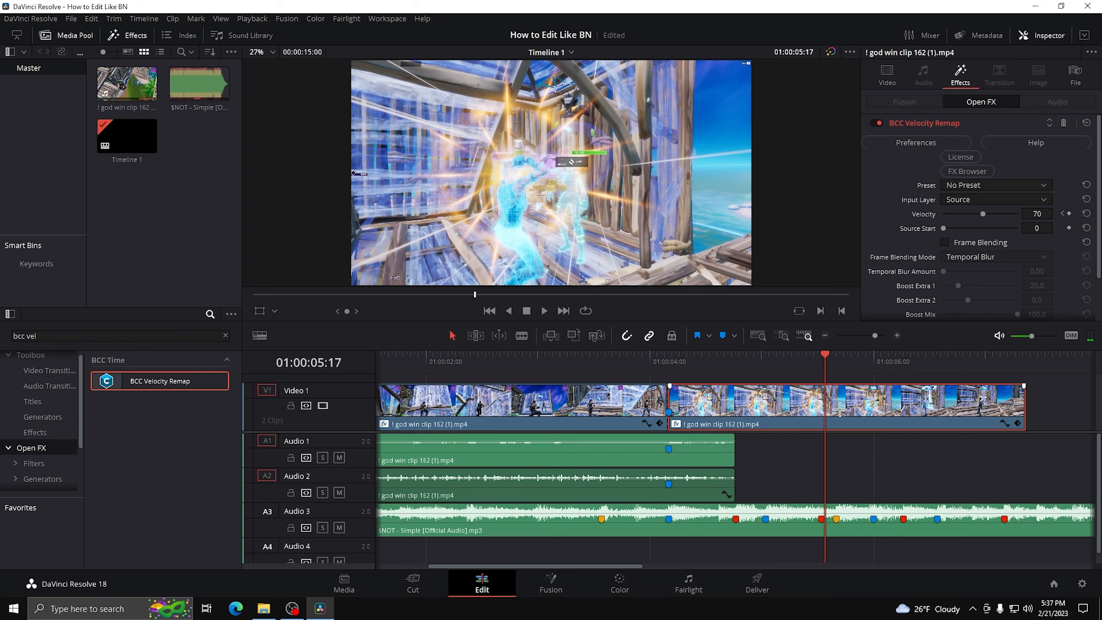
pyautogui.hotkey('ctrl', 'b')
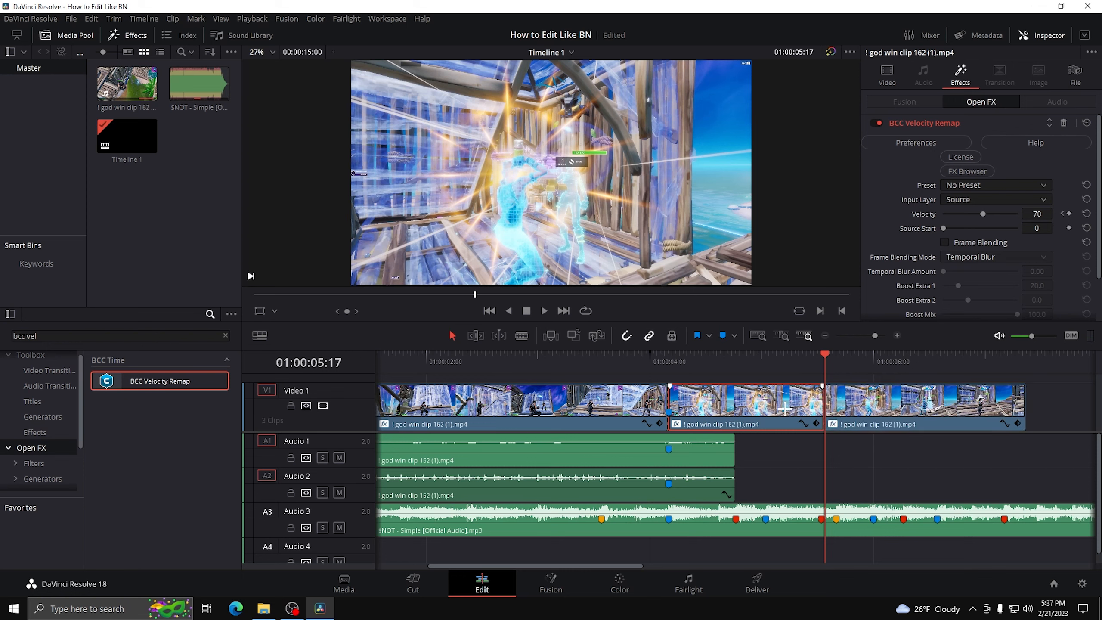
pyautogui.press('BackSpace')
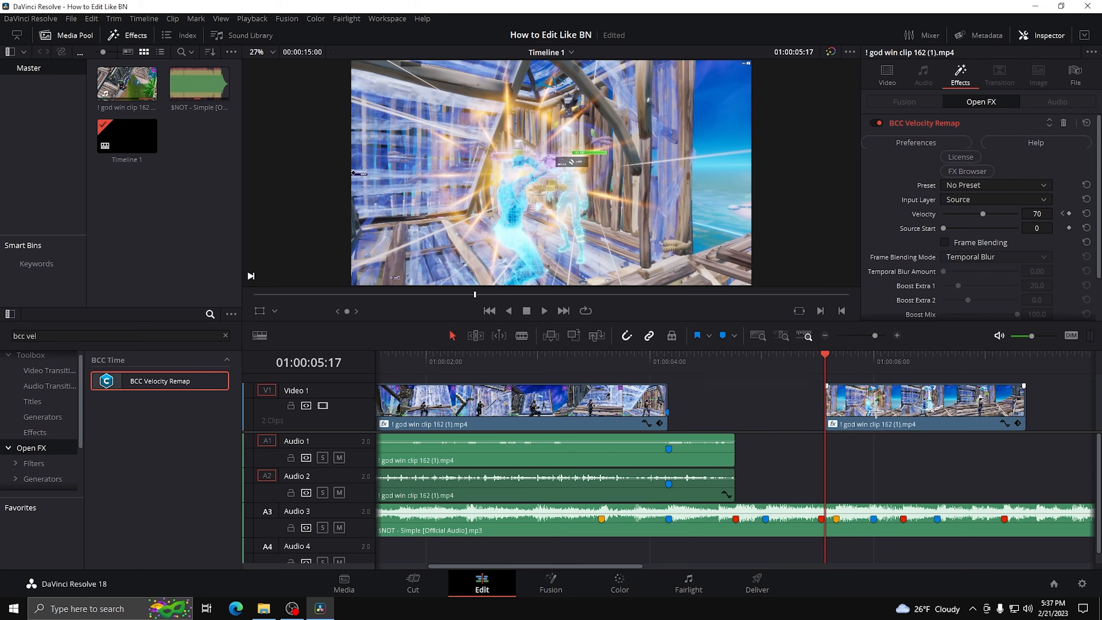
# Move the remaining Video 1 segment against the first clip's end at 01:00:04:05 and extend its end to about the 7.6-second mark
pyautogui.moveTo(867, 411); pyautogui.dragTo(716, 412)
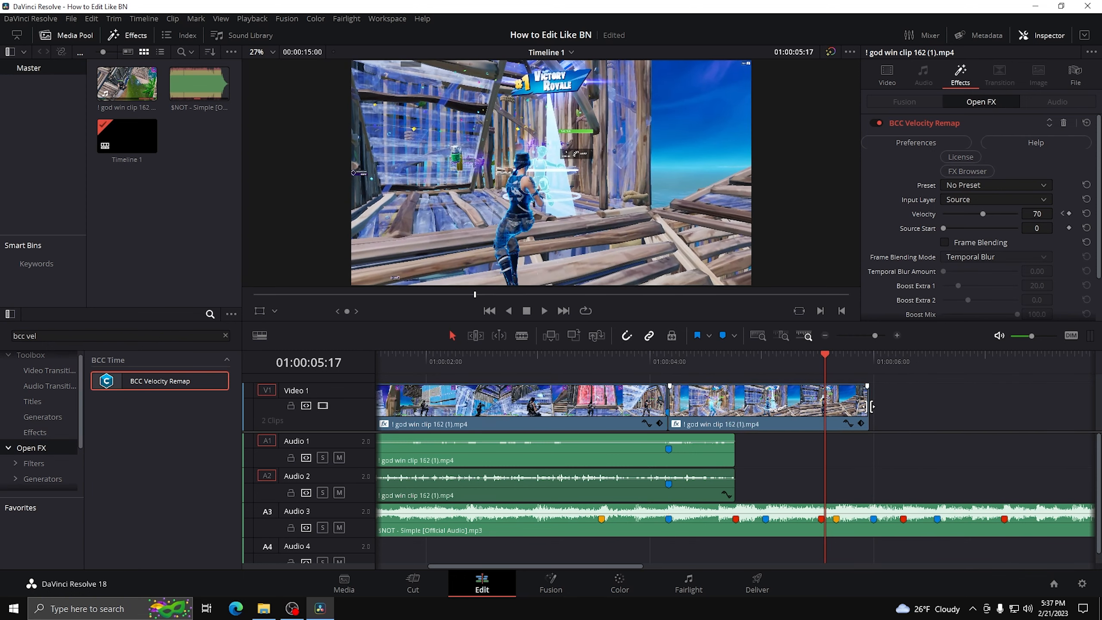
pyautogui.moveTo(866, 410); pyautogui.dragTo(1059, 397)
# Convert the second Video 1 segment into a compound clip with the default name and trim its end to the red marker at 01:00:04:23
pyautogui.rightClick(897, 408)
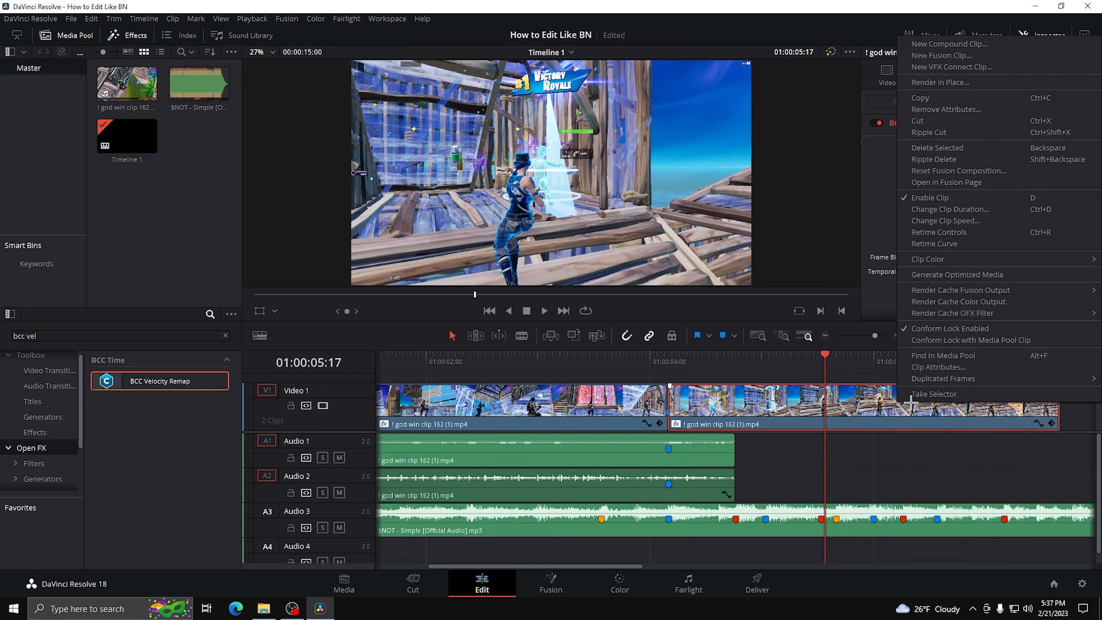
pyautogui.click(949, 43)
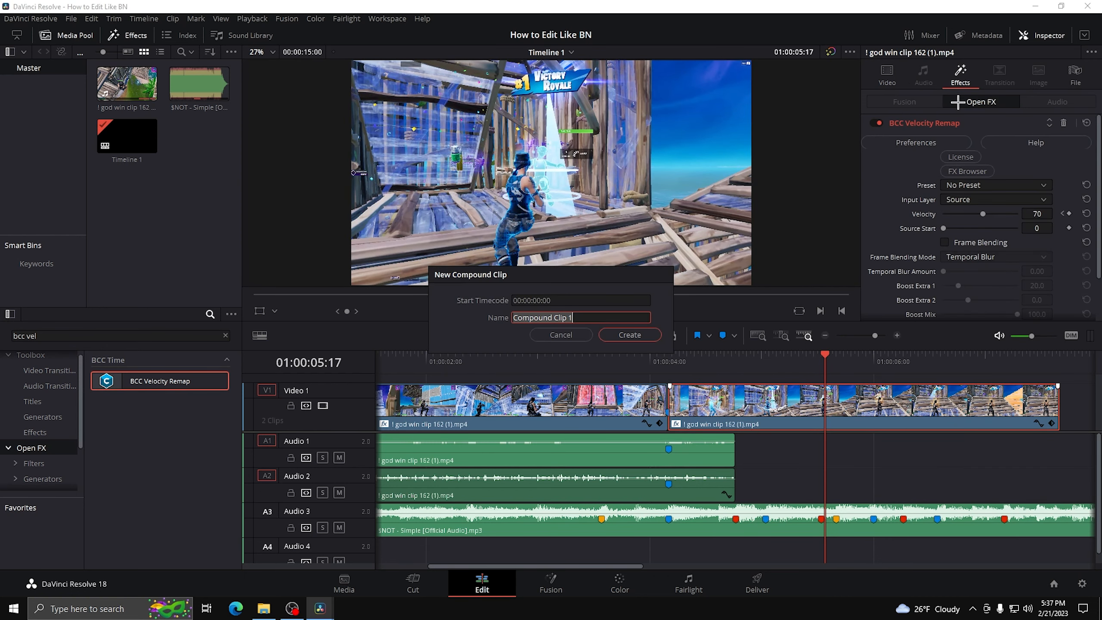
pyautogui.click(641, 331)
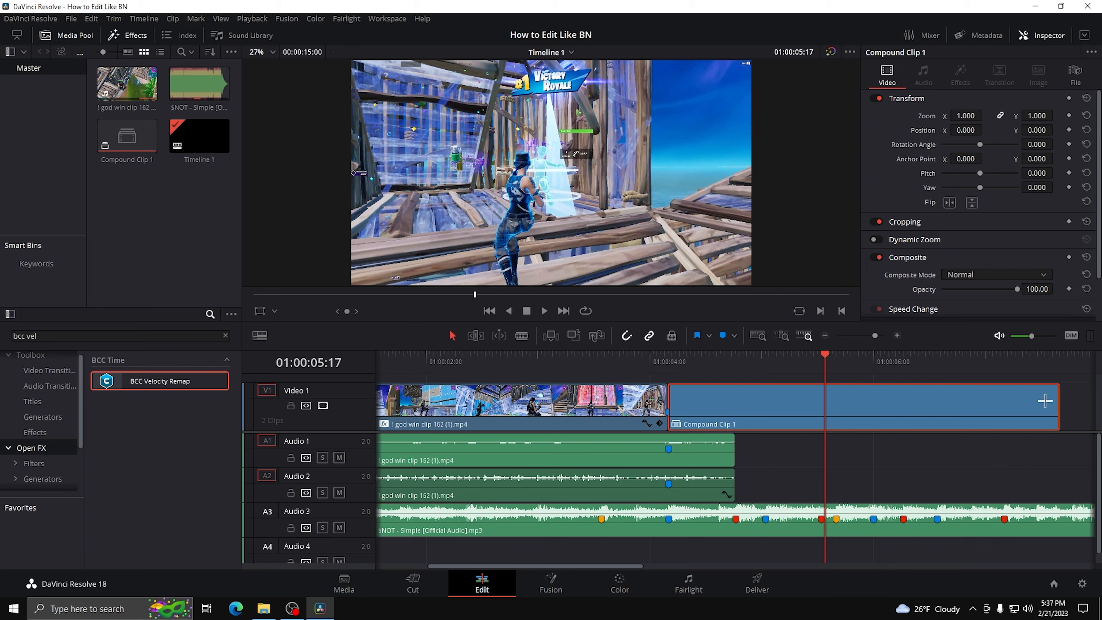
pyautogui.press('Up')
pyautogui.moveTo(1059, 403); pyautogui.dragTo(733, 411)
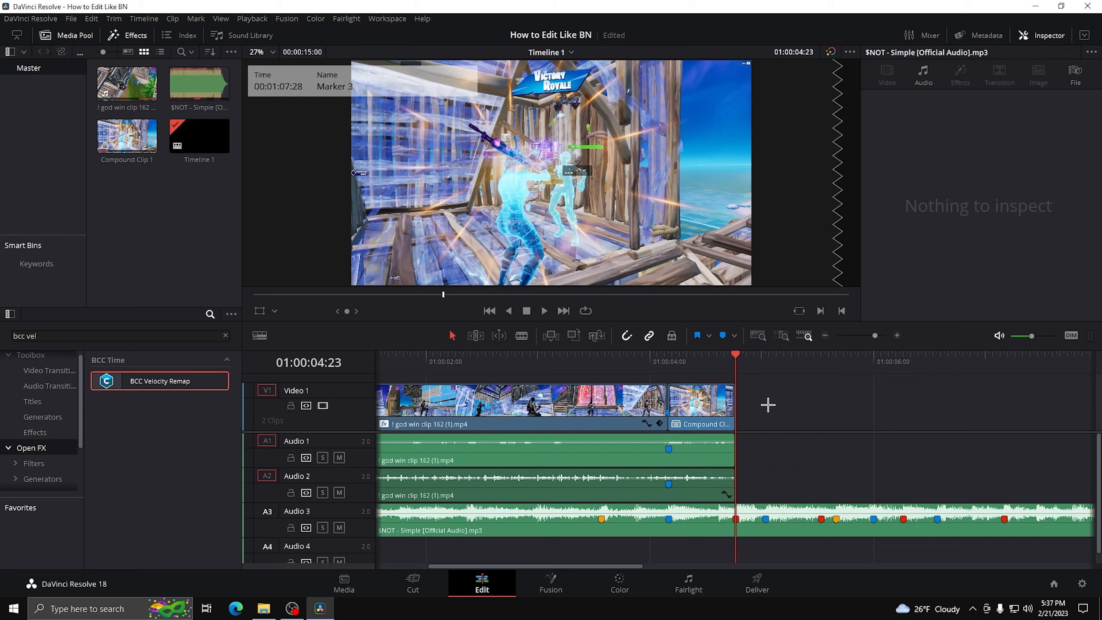
# Split the Audio 1 and Audio 2 clips at 01:00:04:05 and delete the pieces after the cut
pyautogui.press('Up')
pyautogui.rightClick(708, 398)
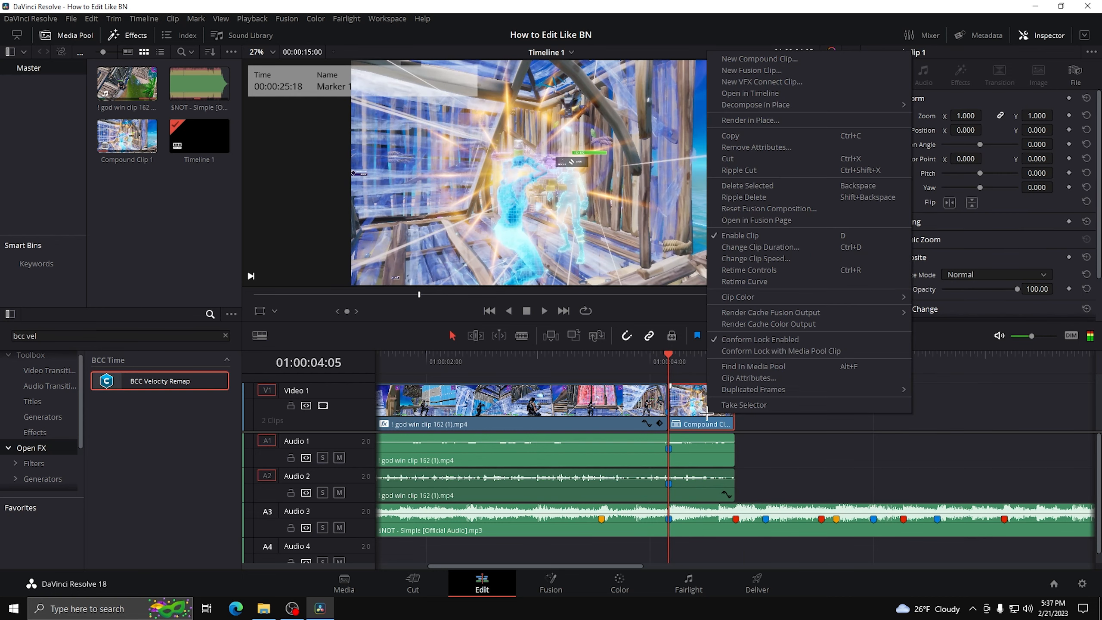
pyautogui.click(757, 441)
pyautogui.click(703, 456)
pyautogui.hotkey('ctrl', 'b')
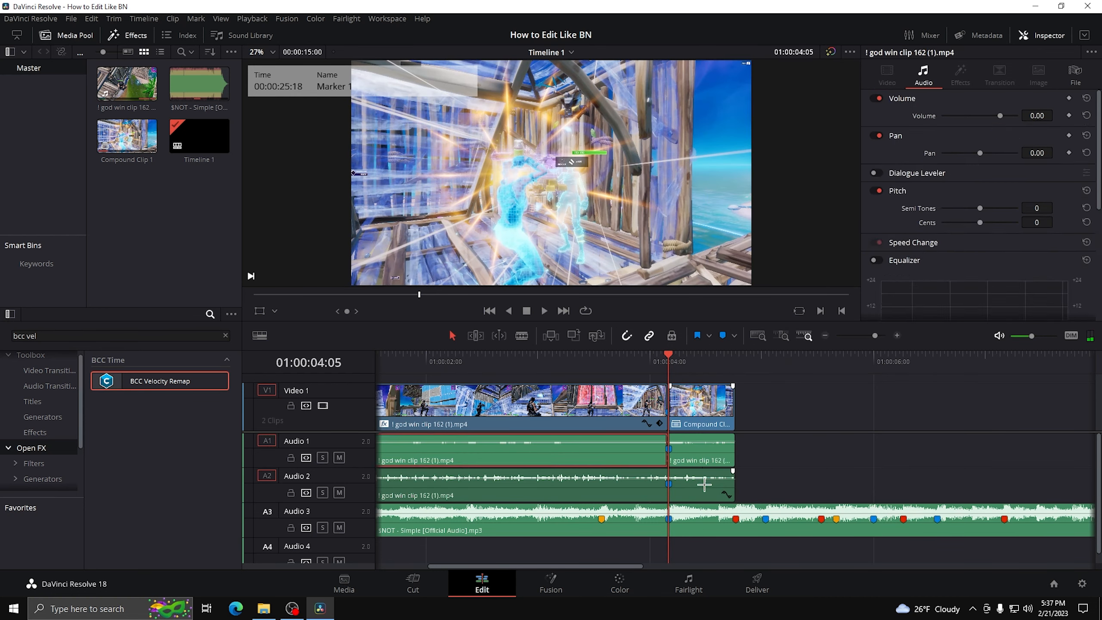
pyautogui.click(705, 487)
pyautogui.hotkey('ctrl', 'b')
pyautogui.press('Delete')
pyautogui.click(702, 450)
pyautogui.press('Delete')
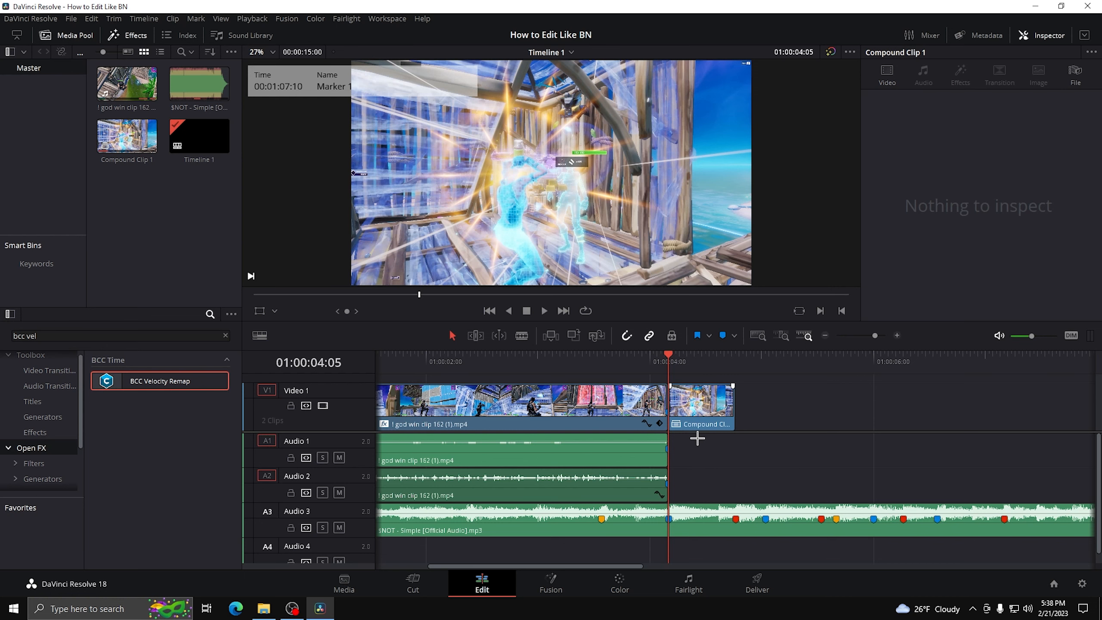
# Enable Render Cache Color Output on the compound clip and the first Video 1 clip, plus BCC Velocity Remap filter caching on the first clip
pyautogui.rightClick(694, 418)
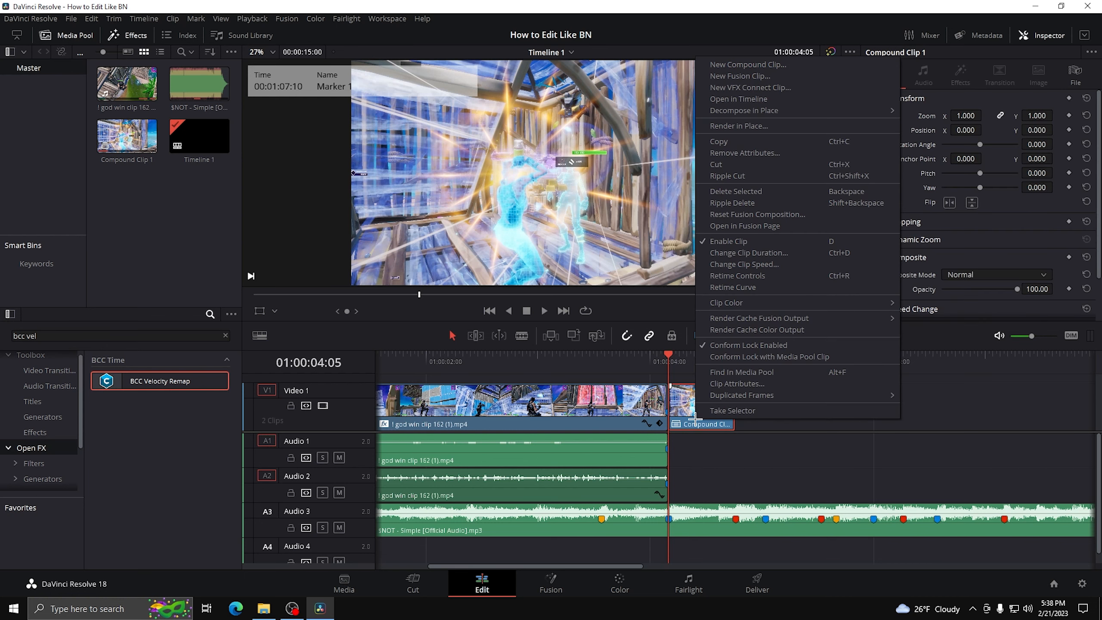
pyautogui.click(747, 330)
pyautogui.click(623, 405)
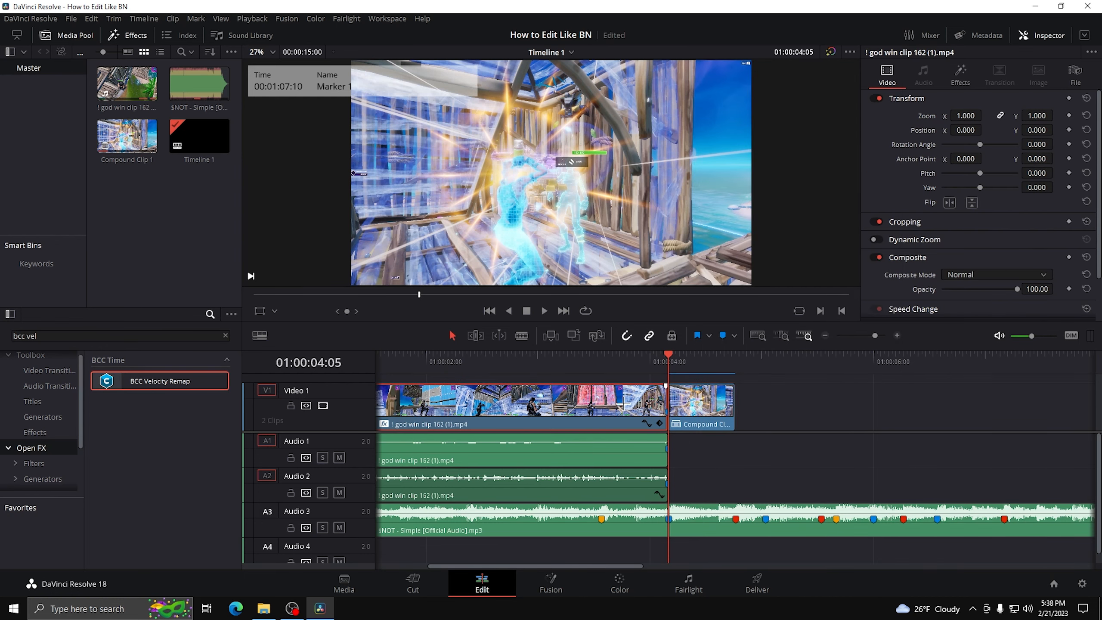
pyautogui.rightClick(623, 405)
pyautogui.moveTo(689, 317)
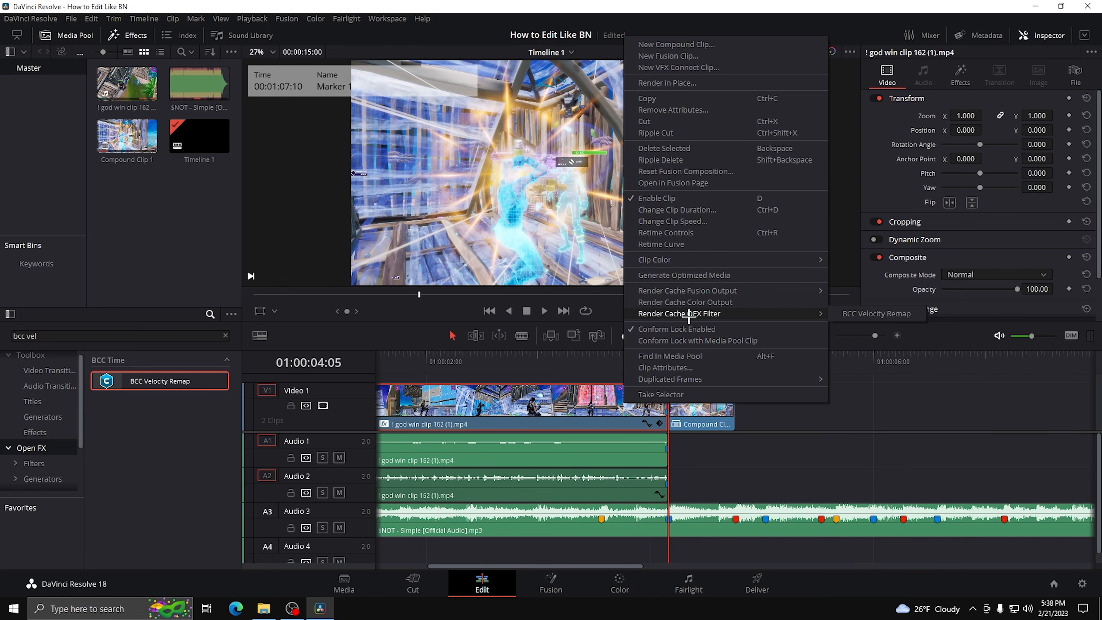
pyautogui.click(843, 314)
pyautogui.rightClick(641, 398)
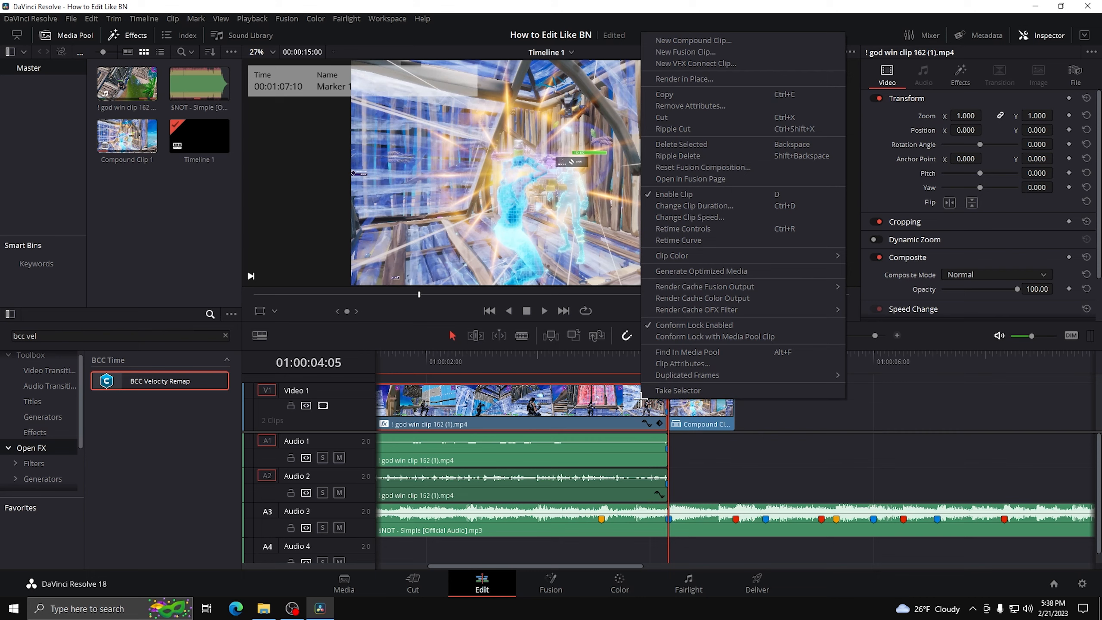
pyautogui.click(707, 298)
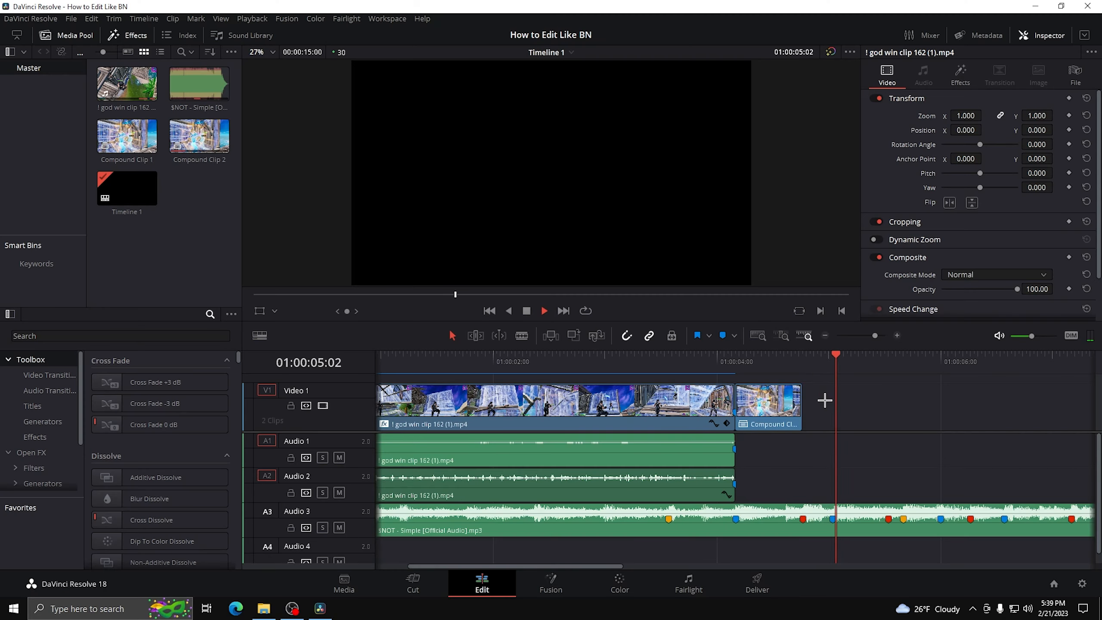
# Open the compound clip after 01:00:04:05 in Fusion and add the Warp Puddle Impact (Twixtor) preset from the Presets\Impacts folder to its node graph
pyautogui.press('space')
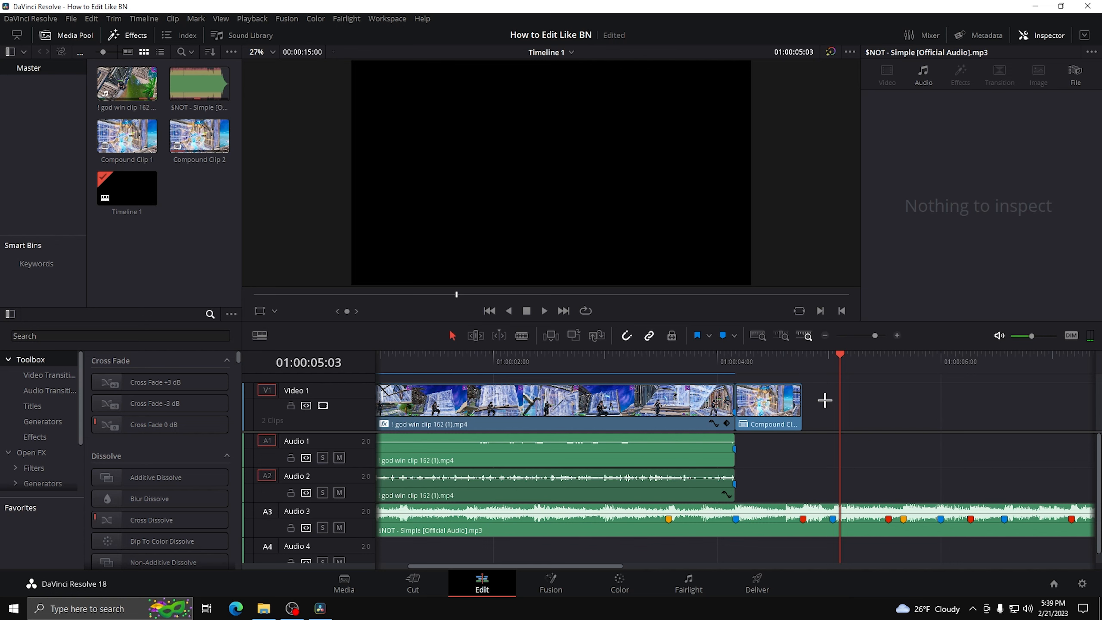
pyautogui.hotkey('shift', 'Up')
pyautogui.rightClick(777, 408)
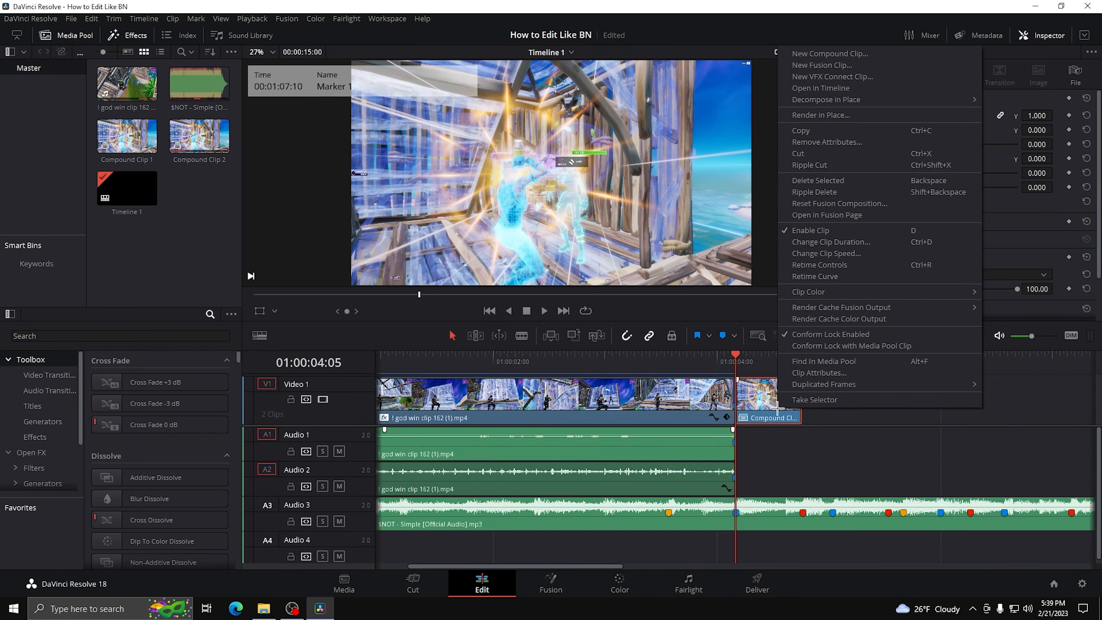
pyautogui.click(839, 215)
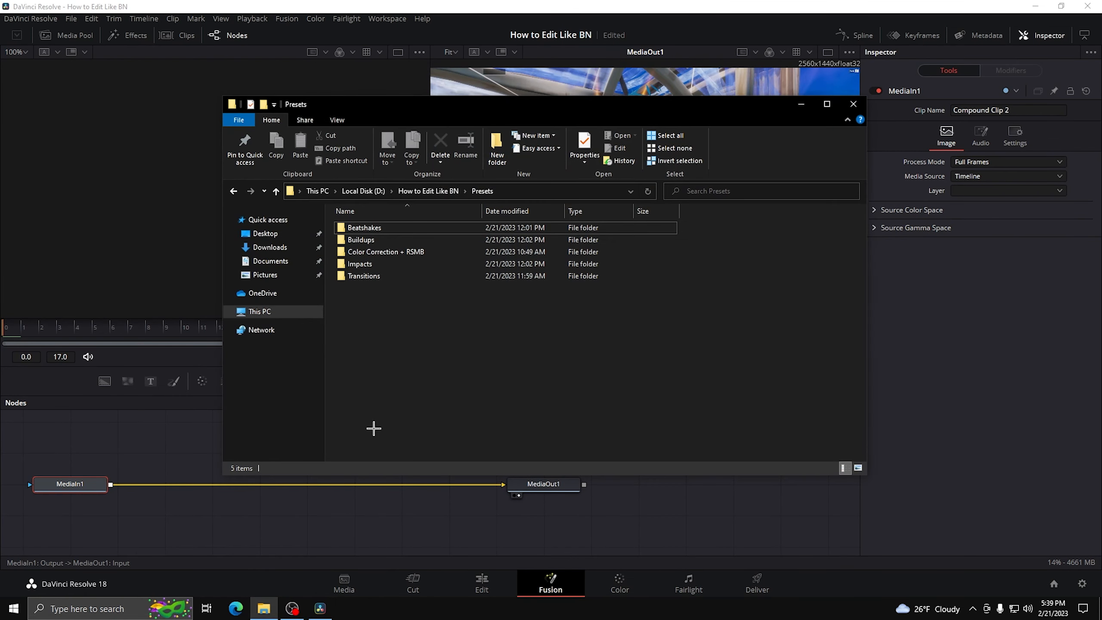
pyautogui.doubleClick(376, 263)
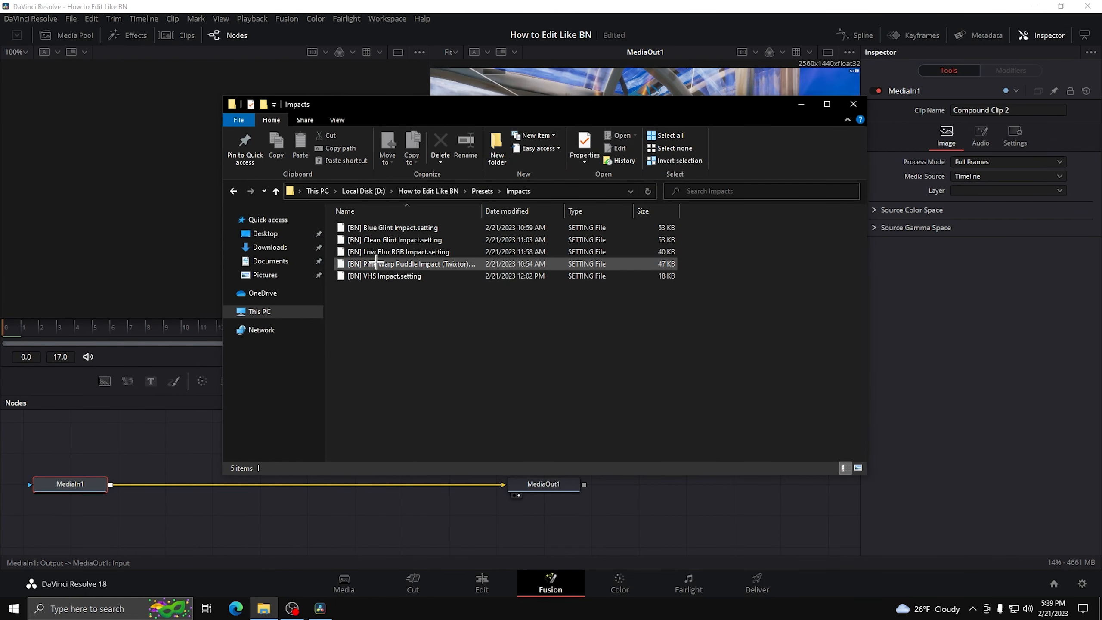
pyautogui.moveTo(393, 259); pyautogui.dragTo(452, 521)
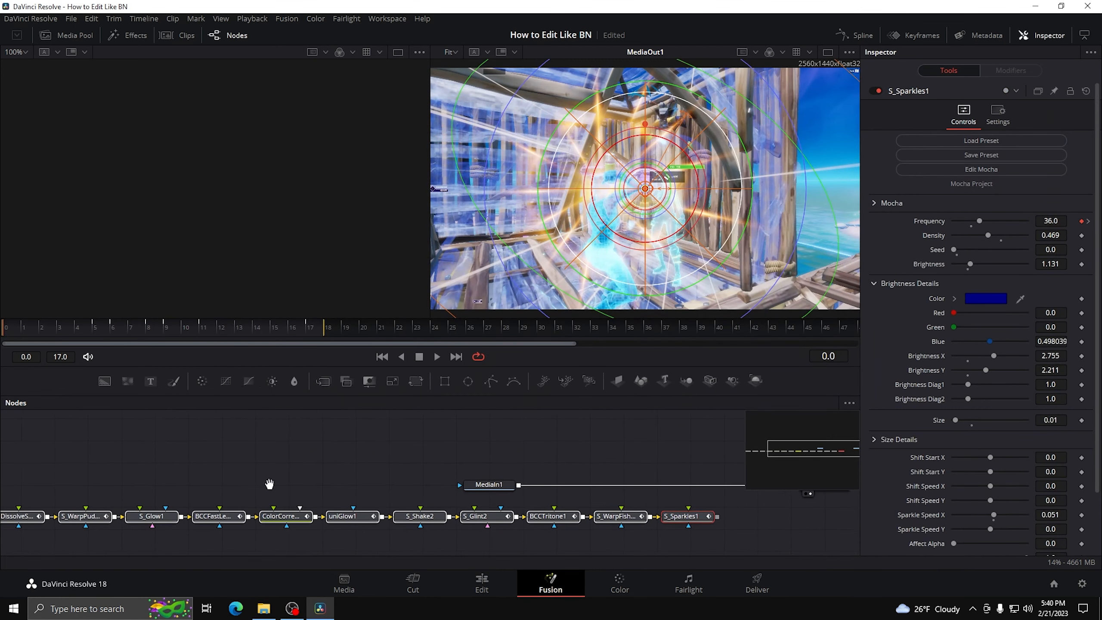
# Route MediaIn1 into Twixtor1 and S_Sparkles1 into MediaOut1, and return to the Edit page
pyautogui.moveTo(9, 524); pyautogui.dragTo(18, 496)
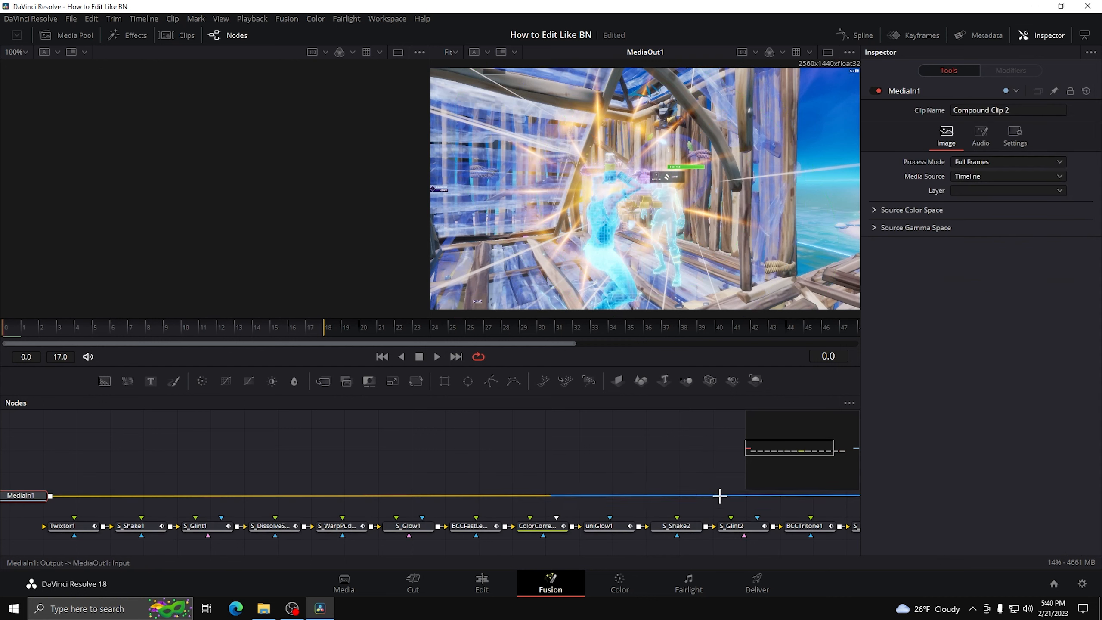
pyautogui.moveTo(777, 495); pyautogui.dragTo(73, 521)
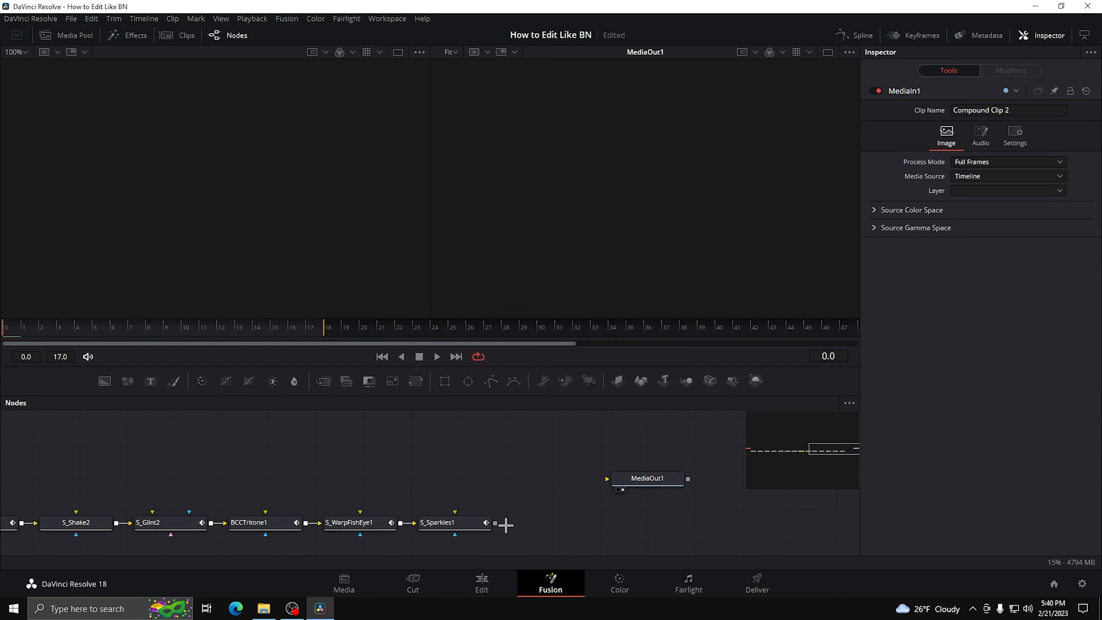
pyautogui.moveTo(495, 522); pyautogui.dragTo(607, 478)
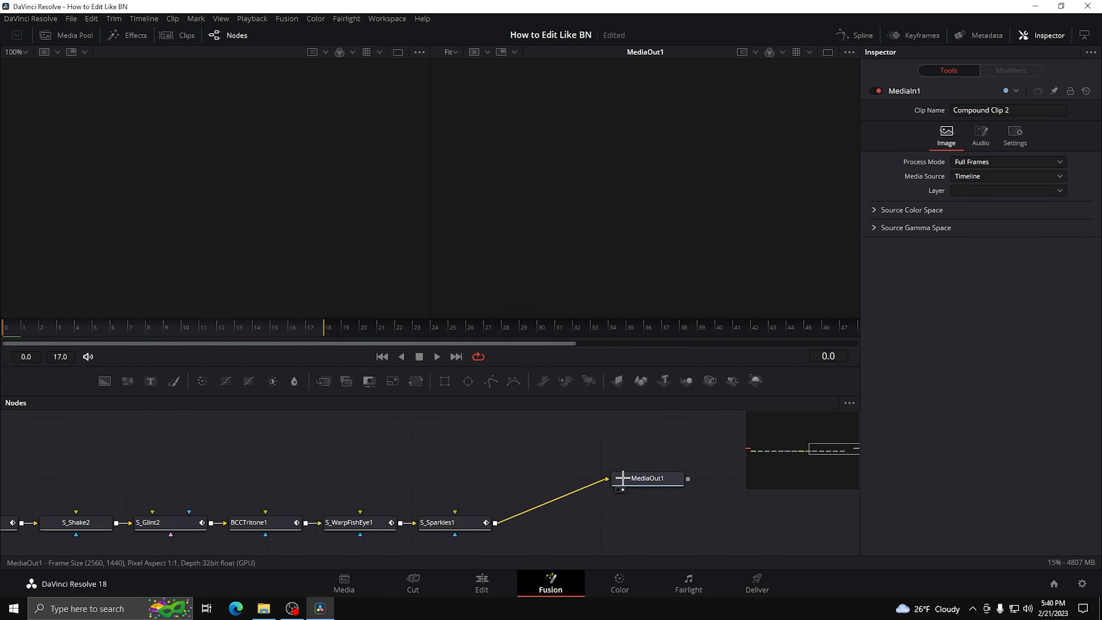
pyautogui.click(482, 584)
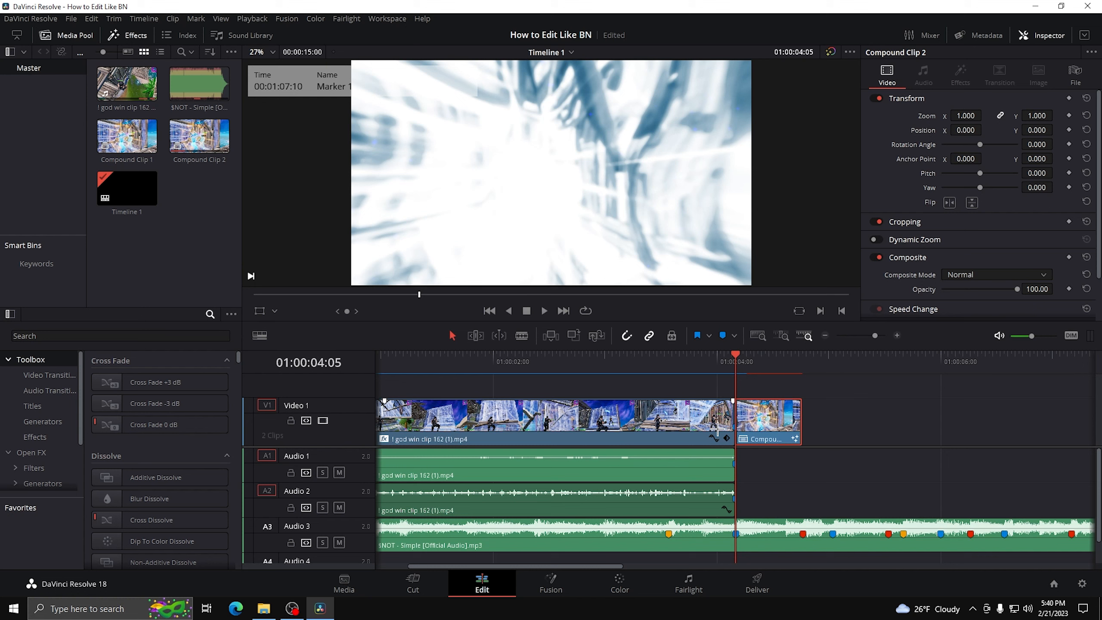
# Split the first Video 1 clip at 01:00:03:17 to copy the segment up to 01:00:04:05, and undo the split
pyautogui.hotkey('shift', 'Up')
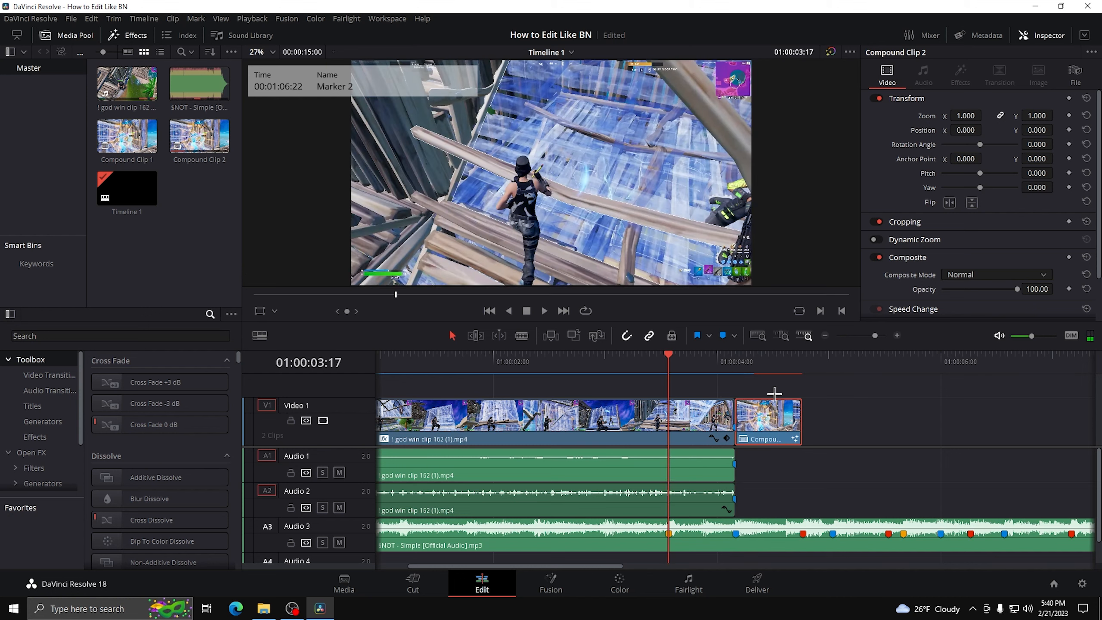
pyautogui.click(698, 413)
pyautogui.hotkey('ctrl', 'b')
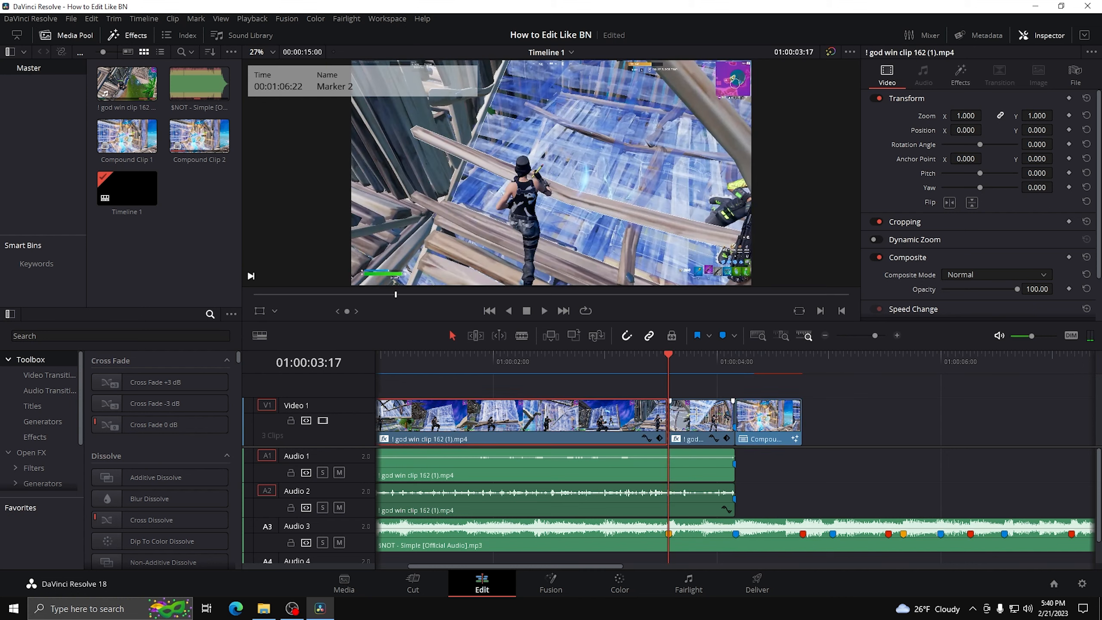
pyautogui.click(696, 413)
pyautogui.rightClick(696, 413)
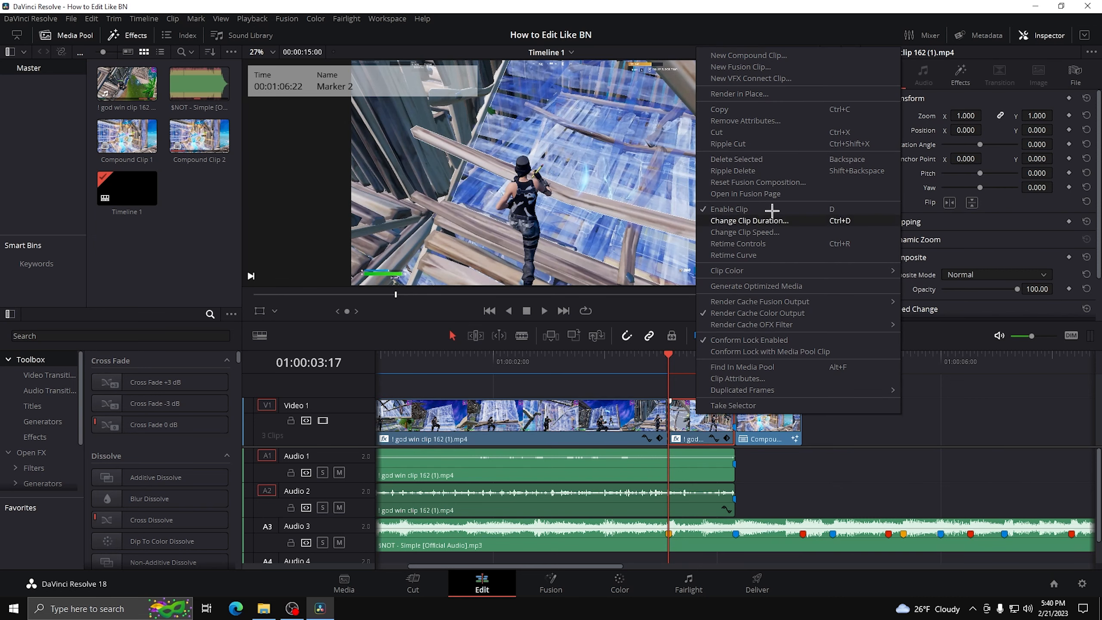
pyautogui.click(730, 106)
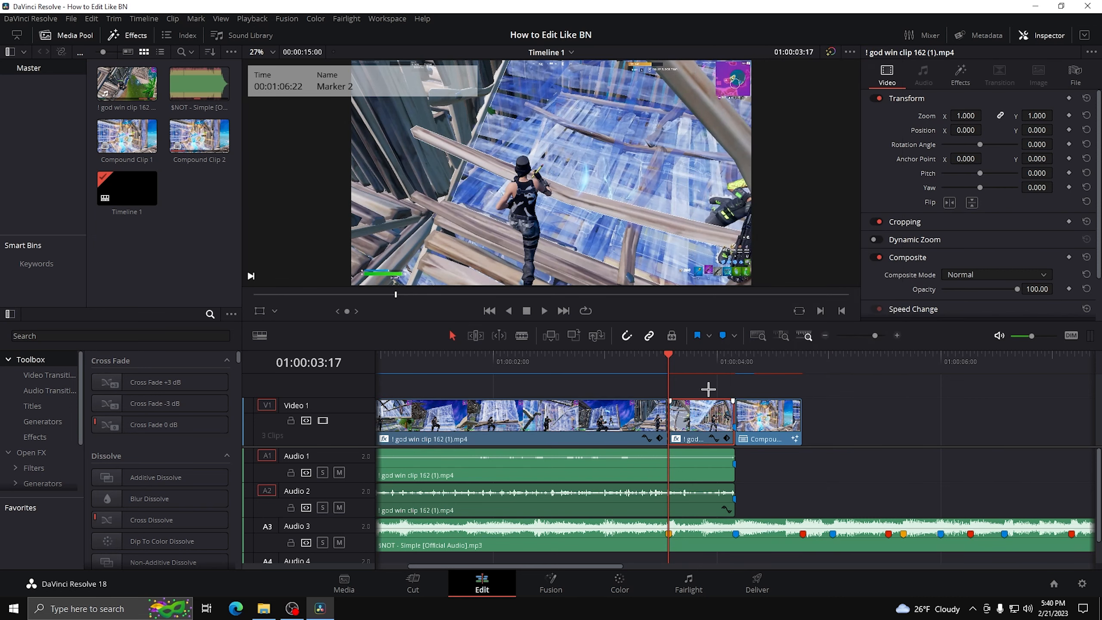
pyautogui.hotkey('ctrl', 'z')
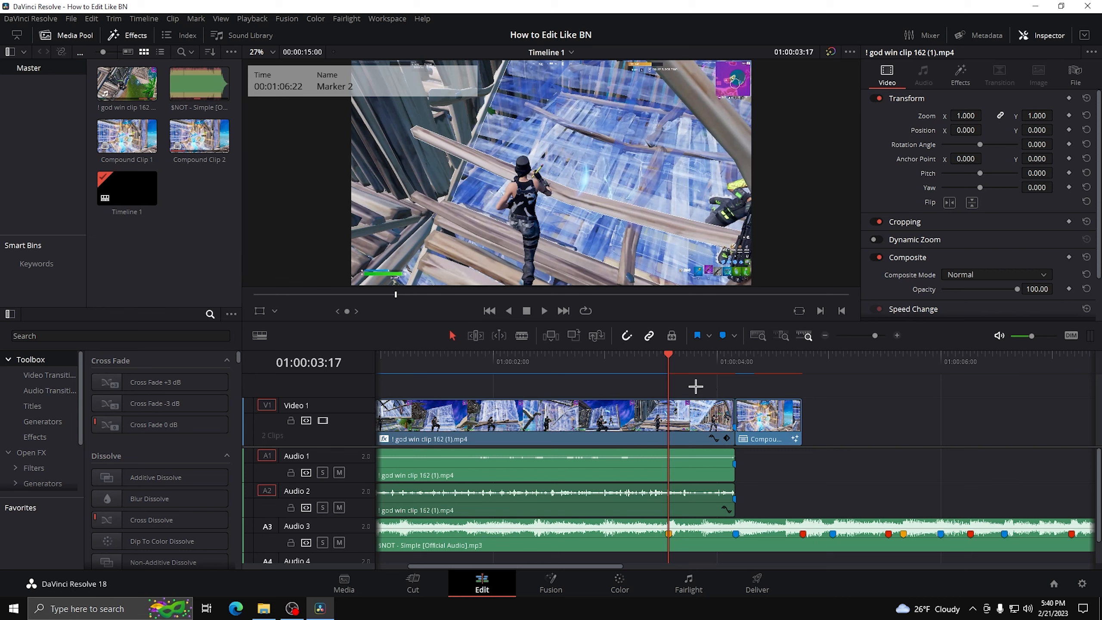
# Paste the copied segment at 01:00:04:28 and move it onto a new Video 2 track, starting at 01:00:03:17
pyautogui.moveTo(670, 357); pyautogui.dragTo(821, 379)
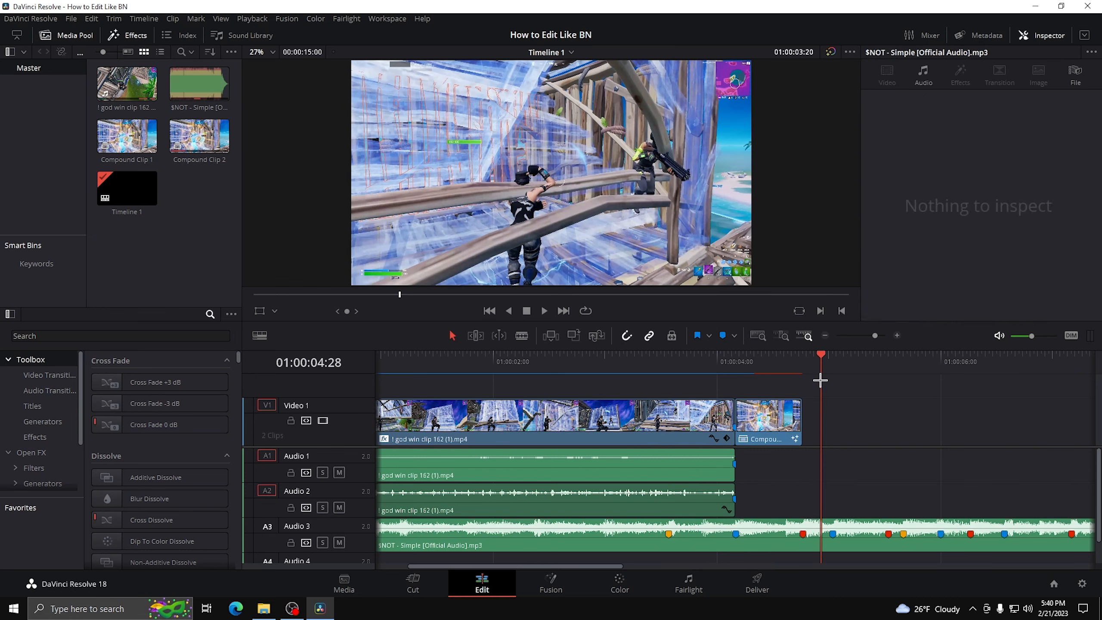
pyautogui.hotkey('ctrl', 'v')
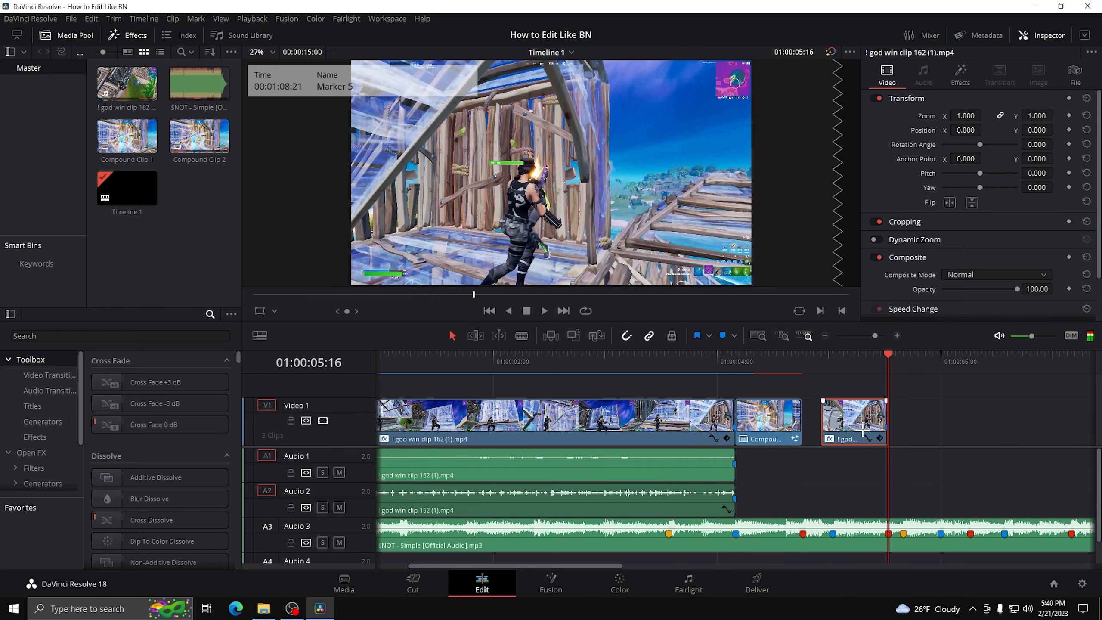
pyautogui.moveTo(853, 429); pyautogui.dragTo(699, 404)
# Return the playhead to 01:00:03:17 and convert the Video 2 segment into a compound clip with the default name
pyautogui.click(790, 390)
pyautogui.scroll(-1, 790, 390)
pyautogui.moveTo(888, 361); pyautogui.dragTo(669, 362)
pyautogui.scroll(1, 789, 404)
pyautogui.rightClick(696, 397)
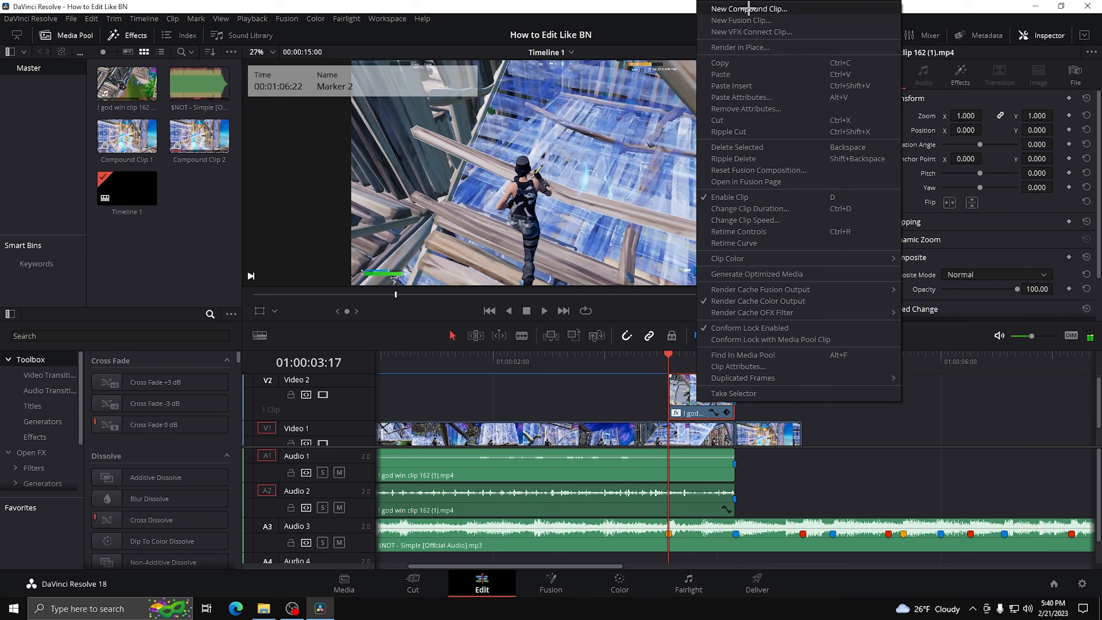
pyautogui.click(764, 9)
pyautogui.click(636, 334)
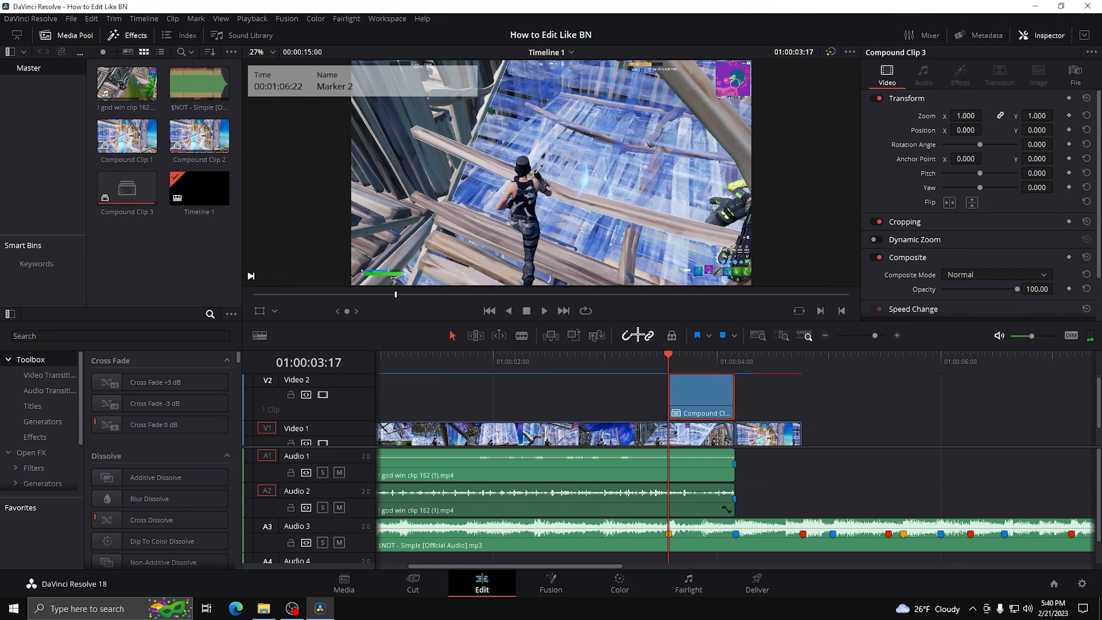
# Open the Video 2 compound clip in Fusion and add the [BN] VHS Buildup (18).setting preset from the Buildups folder to its node graph
pyautogui.rightClick(694, 403)
pyautogui.click(722, 226)
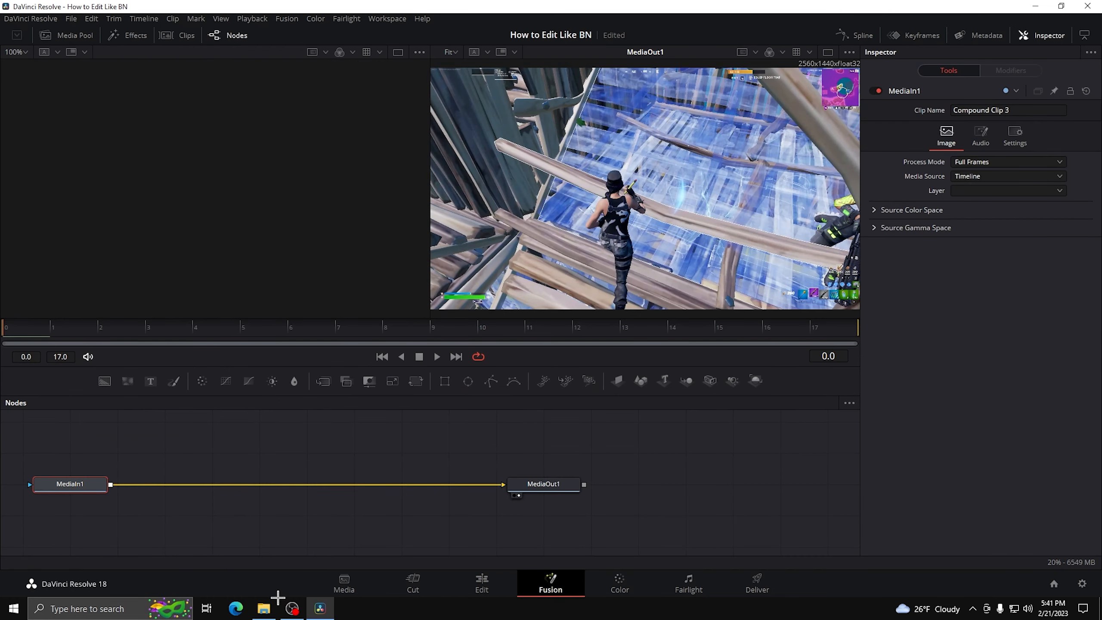
pyautogui.click(265, 607)
pyautogui.click(482, 191)
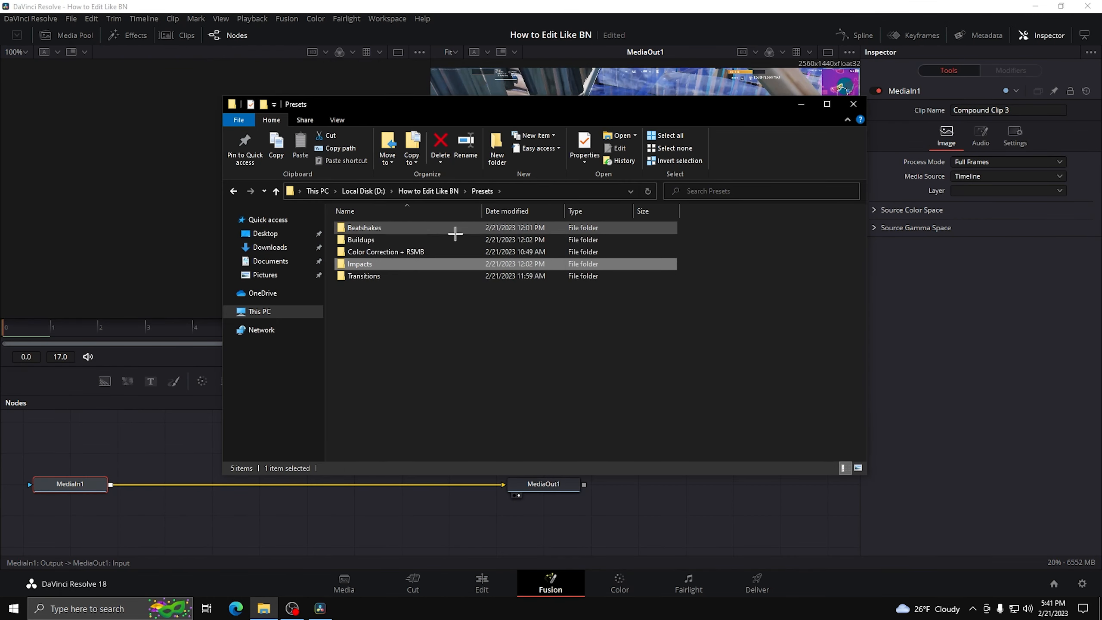
pyautogui.doubleClick(373, 241)
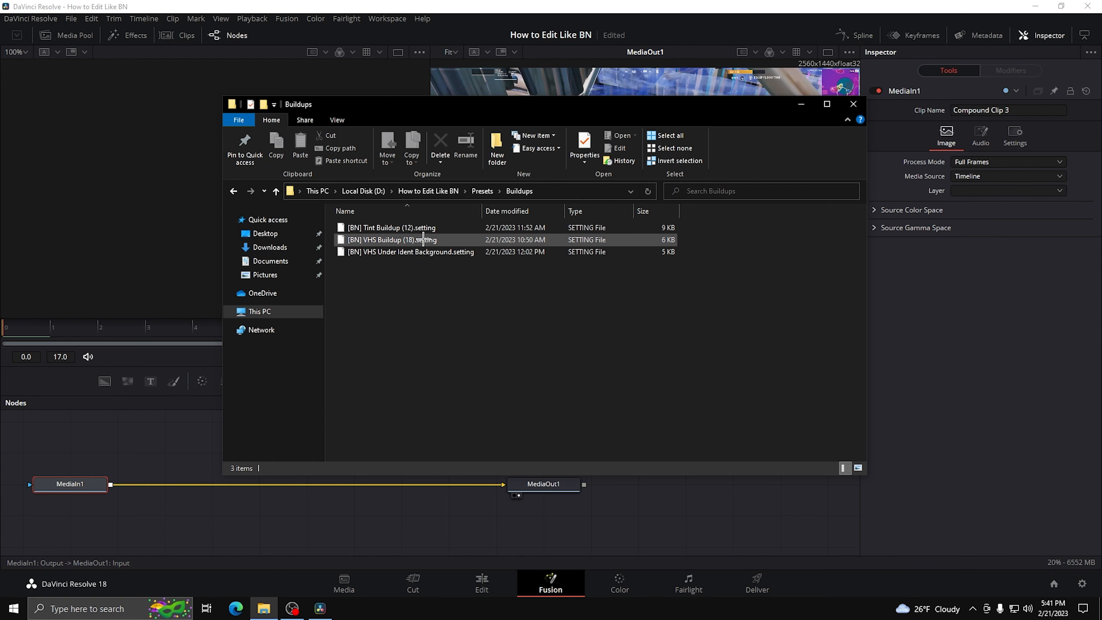
pyautogui.moveTo(423, 239); pyautogui.dragTo(451, 520)
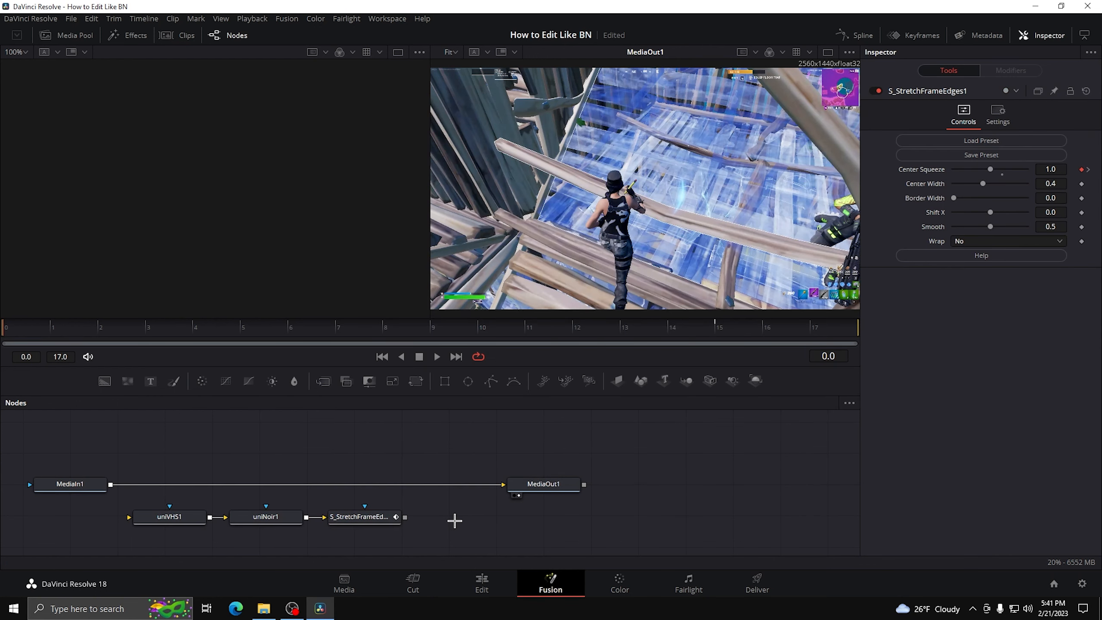
# Route MediaIn1 into uniVHS1 and S_StretchFrameEdges1 into MediaOut1, and return to the Edit page
pyautogui.moveTo(477, 481); pyautogui.dragTo(165, 512)
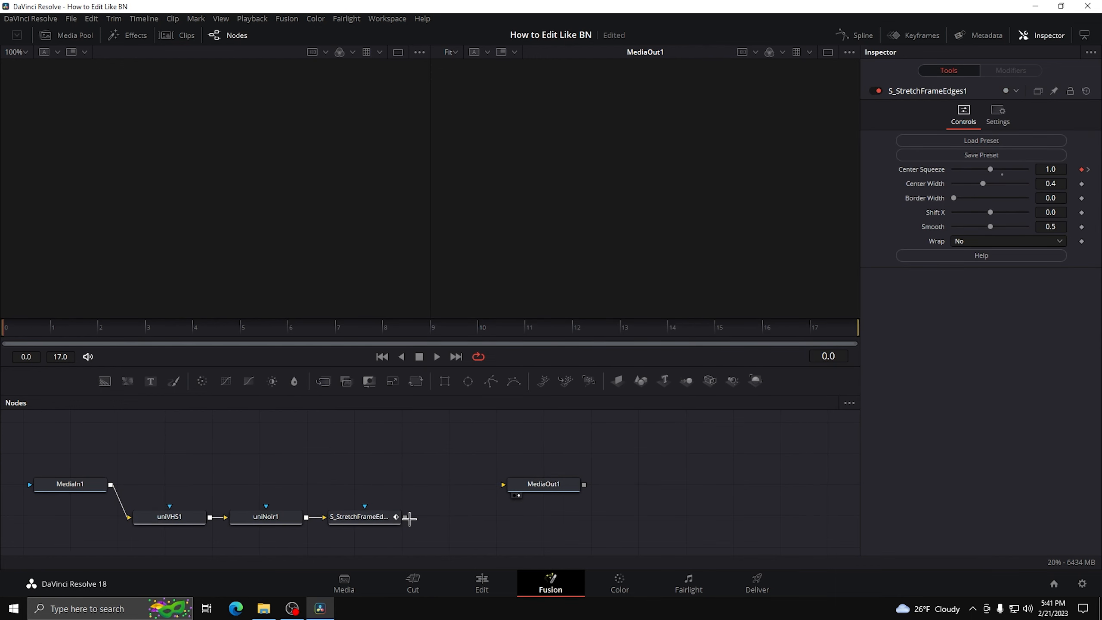
pyautogui.moveTo(404, 517); pyautogui.dragTo(514, 484)
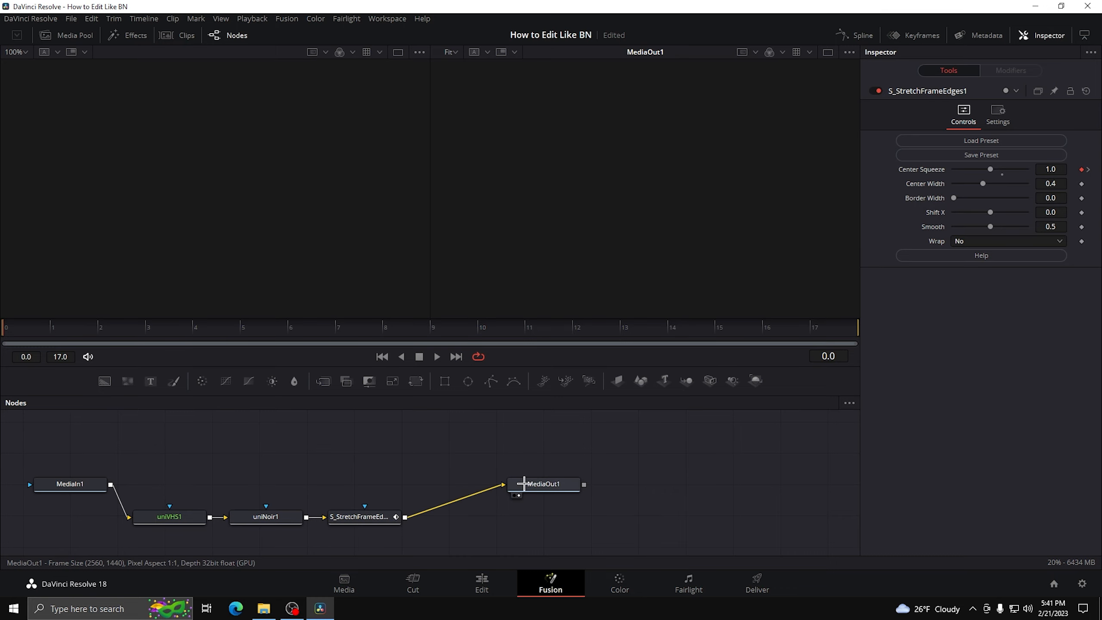
pyautogui.click(484, 582)
# Add a fade-in across most of the Video 2 compound clip and enable render caching of its color output
pyautogui.scroll(1, 788, 400)
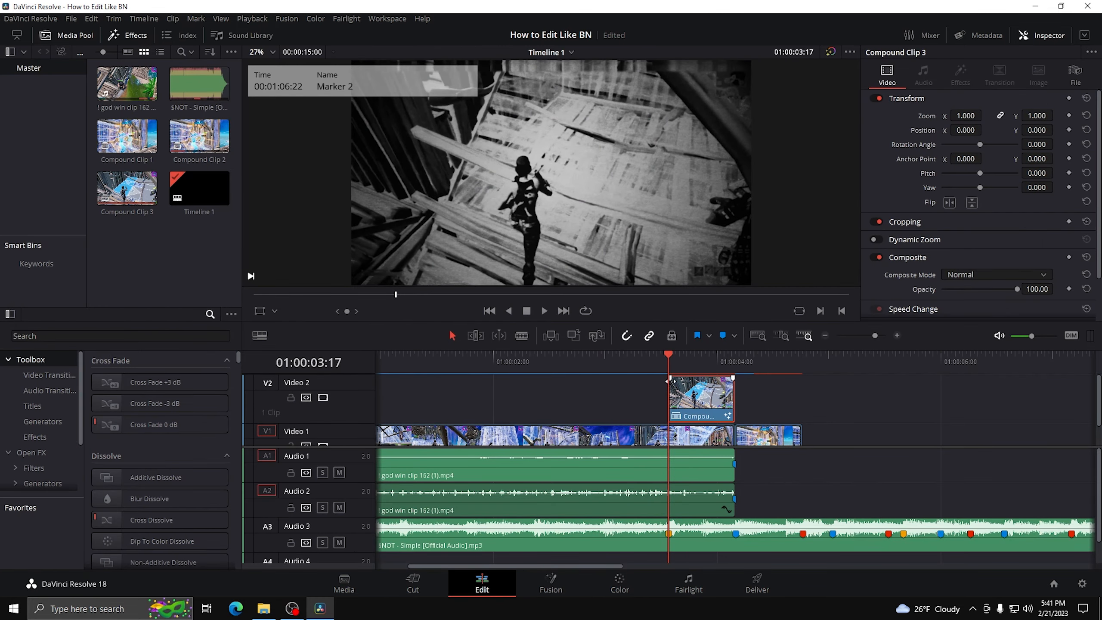
pyautogui.moveTo(668, 381); pyautogui.dragTo(723, 382)
pyautogui.rightClick(699, 407)
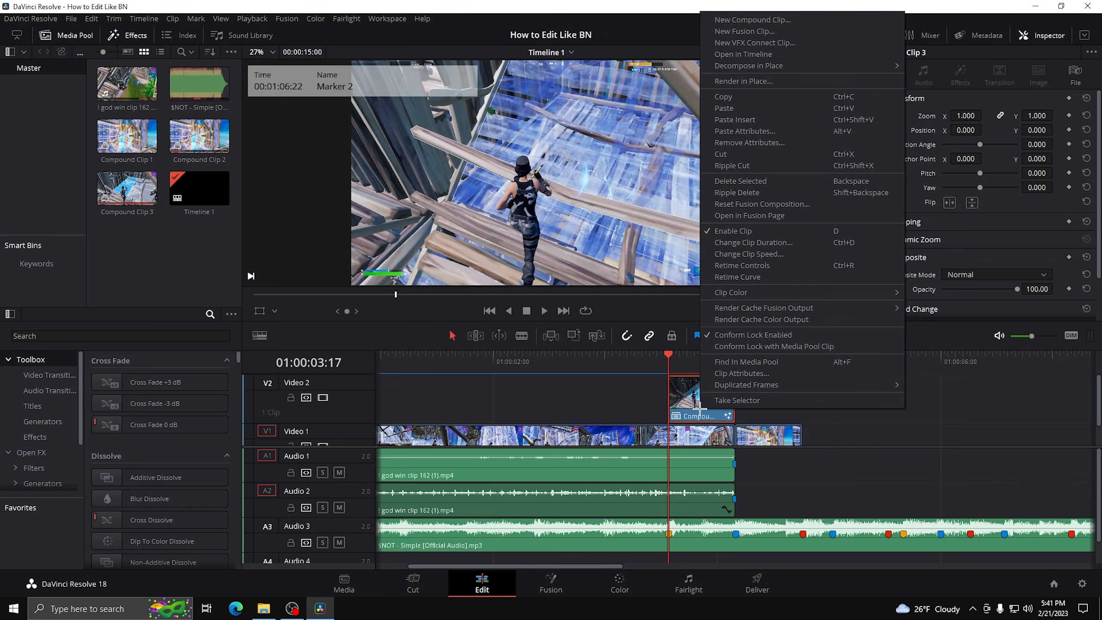
pyautogui.click(747, 320)
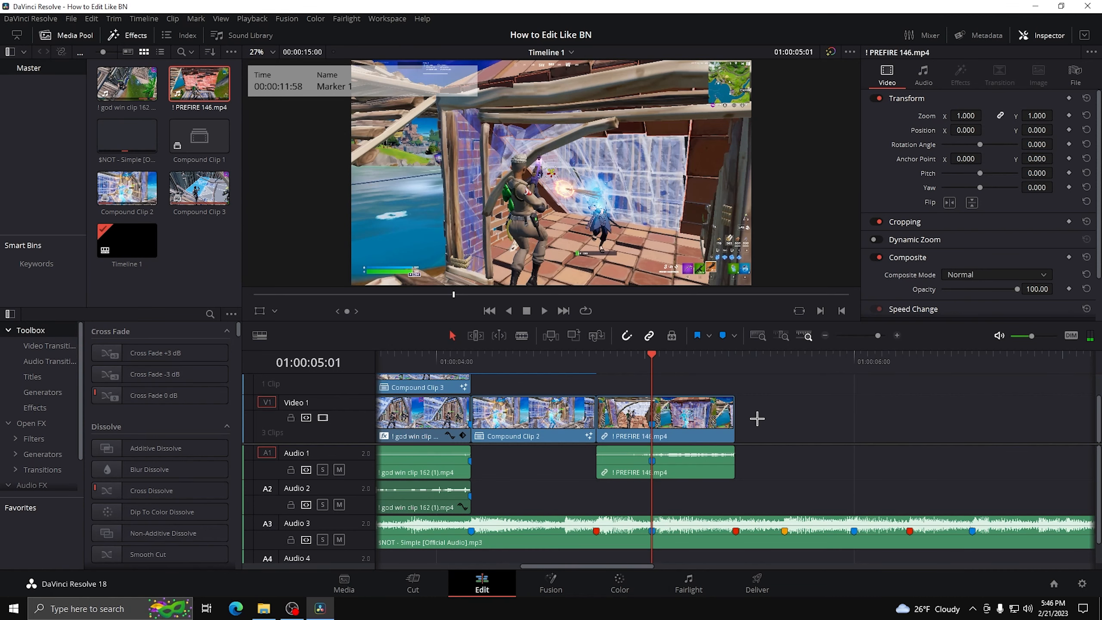
# Unlink the ! PREFIRE 146.mp4 clip from its audio and delete the audio from Audio 1
pyautogui.click(896, 335)
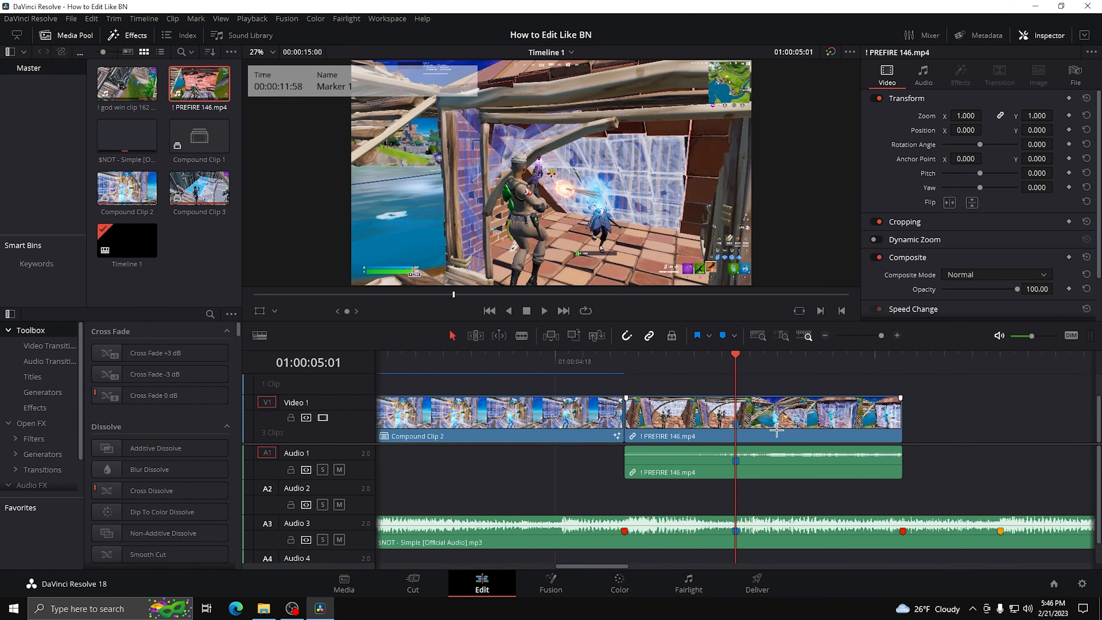
pyautogui.rightClick(777, 429)
pyautogui.click(797, 422)
pyautogui.click(894, 462)
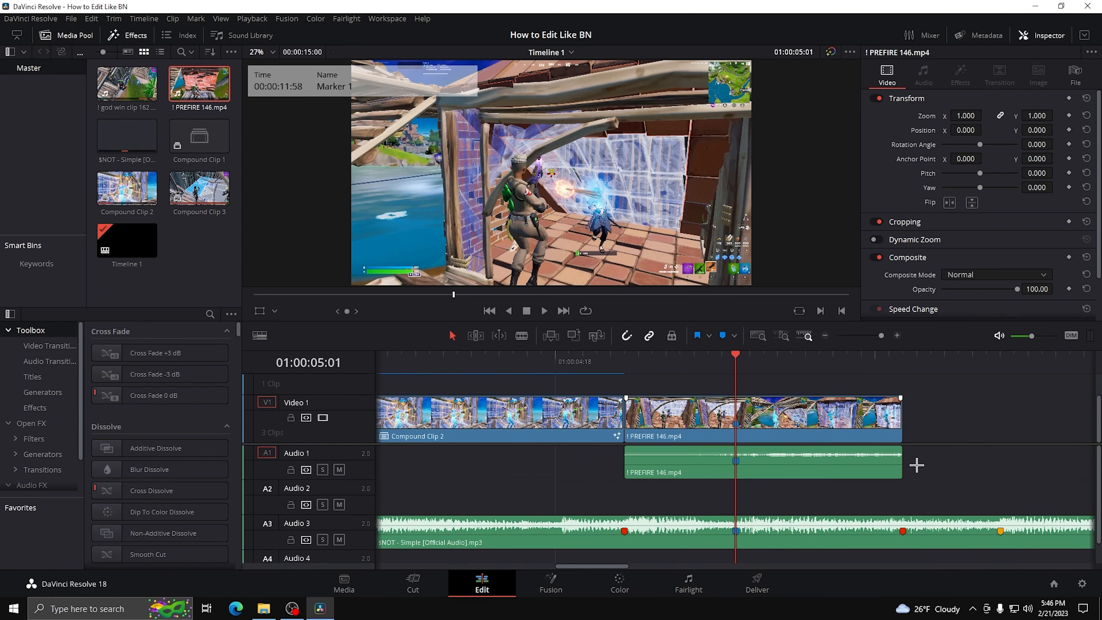
pyautogui.press('BackSpace')
# Search the effects for "bcc vel", apply BCC Velocity Remap to the ! PREFIRE 146.mp4 clip and show its effect settings
pyautogui.click(827, 335)
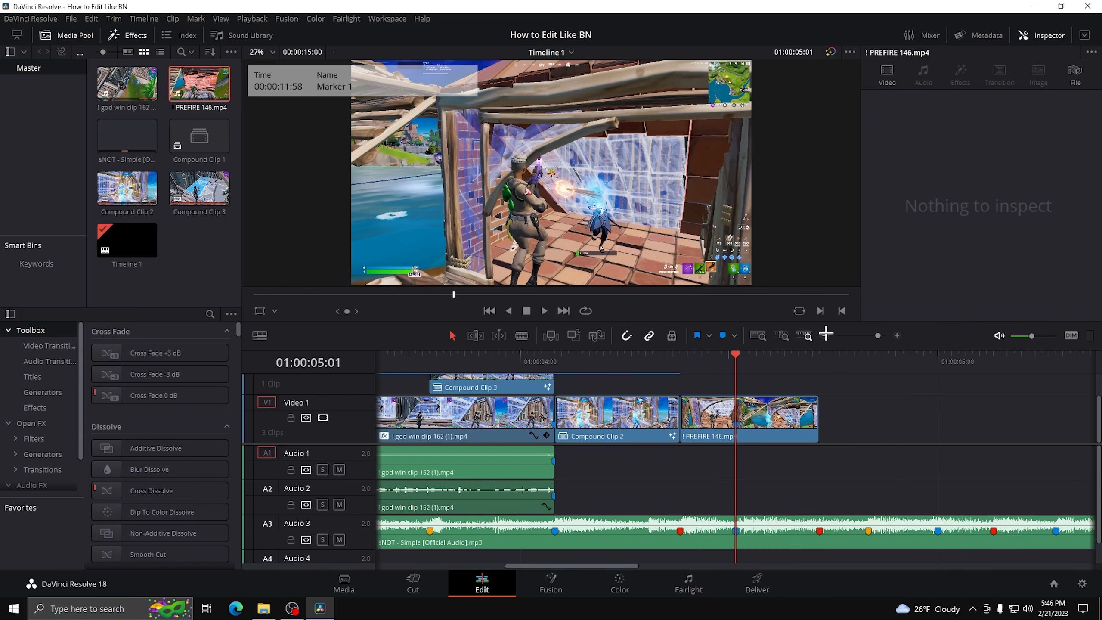
pyautogui.click(31, 423)
pyautogui.click(209, 313)
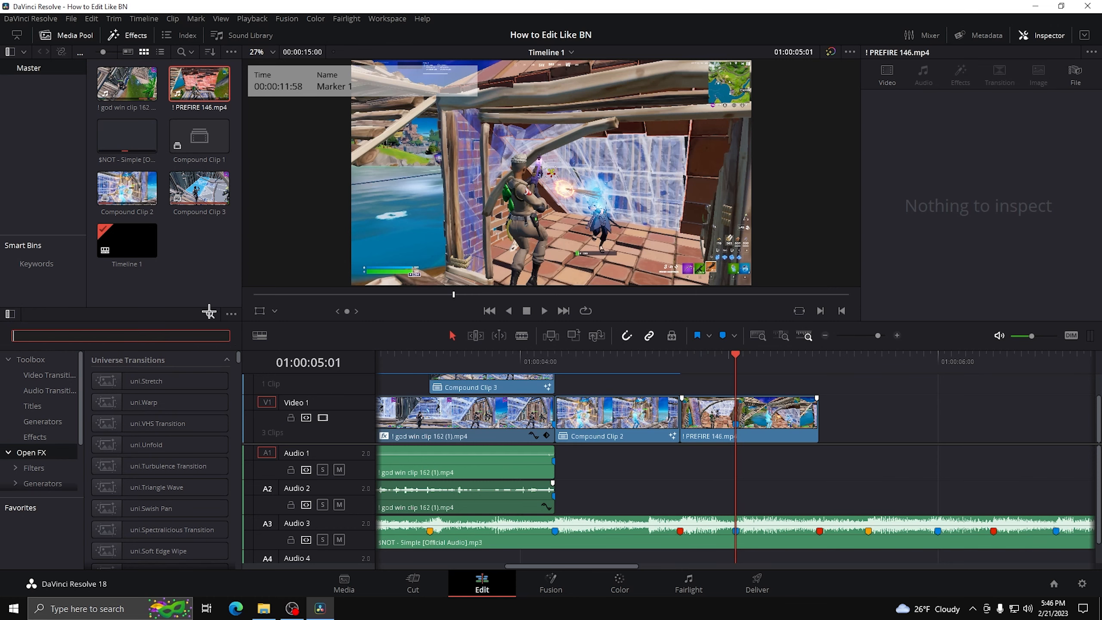
pyautogui.write('bcc vel')
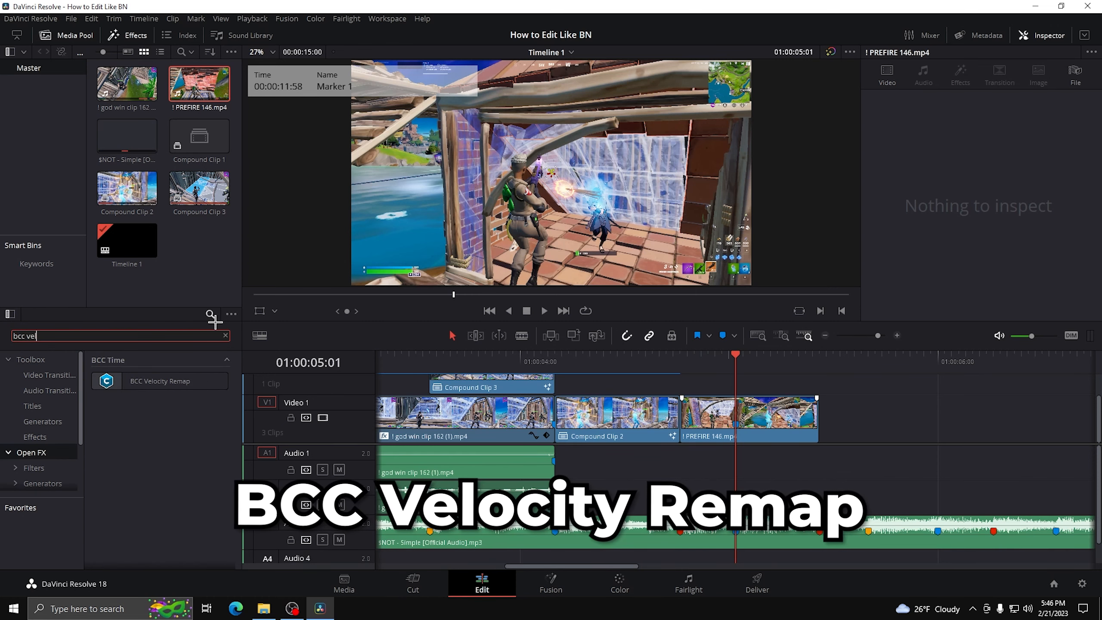
pyautogui.moveTo(153, 380); pyautogui.dragTo(753, 394)
pyautogui.click(948, 81)
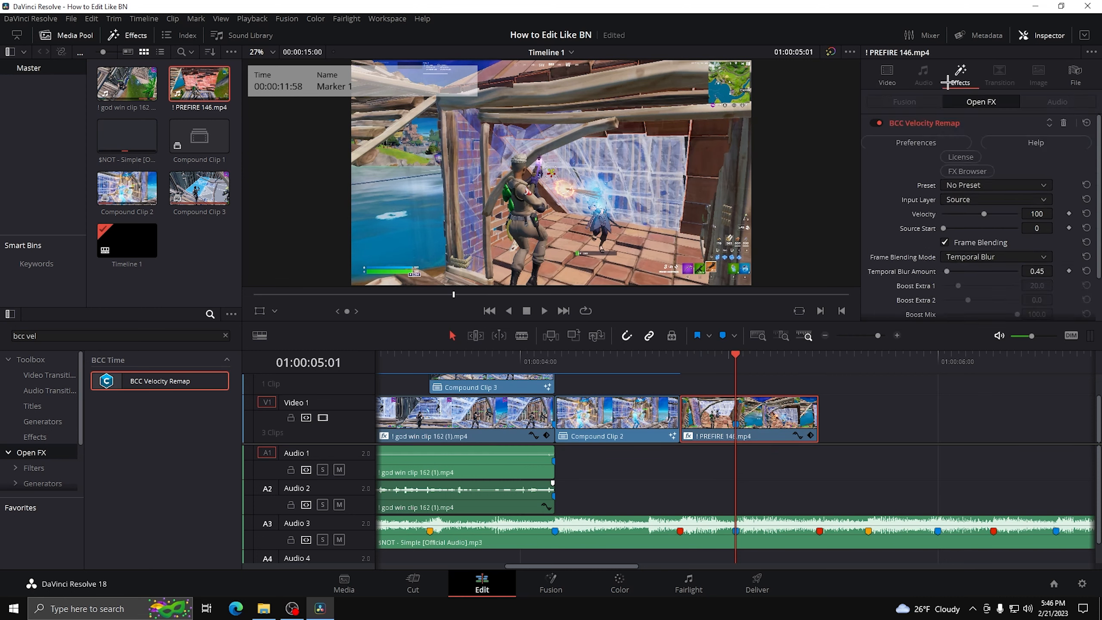
# Set the Velocity Remap's Temporal Blur Amount to 0 and turn off Frame Blending
pyautogui.click(1034, 272)
pyautogui.write('0')
pyautogui.press('Return')
pyautogui.click(944, 243)
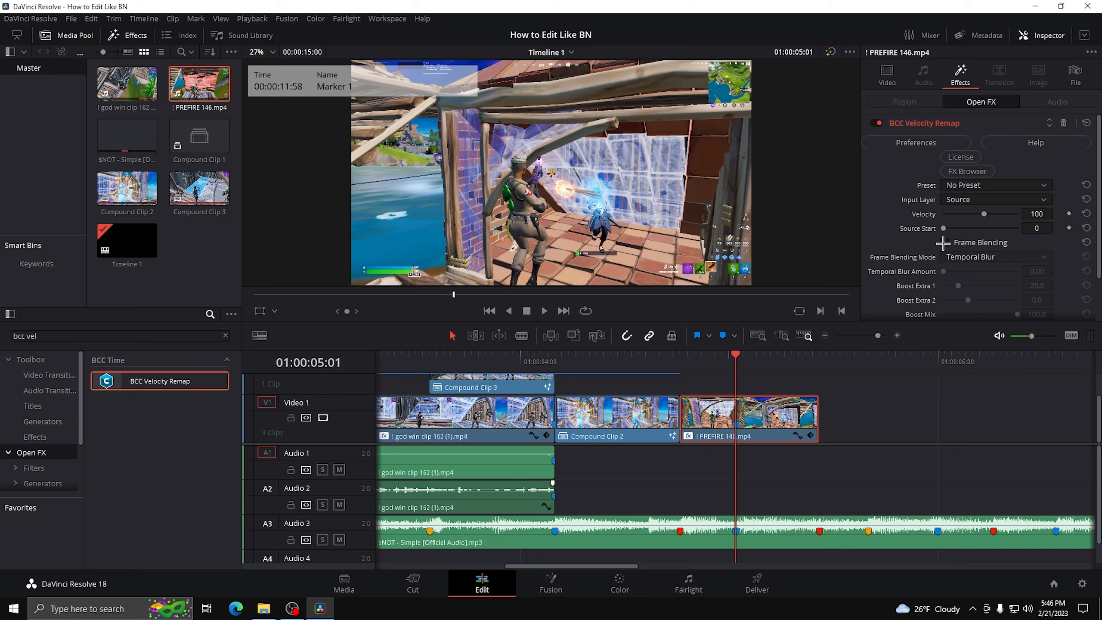
# Add Velocity keyframes of 100 at 01:00:05:01 and 01:00:04:28 on the ! PREFIRE 146.mp4 clip
pyautogui.click(1068, 213)
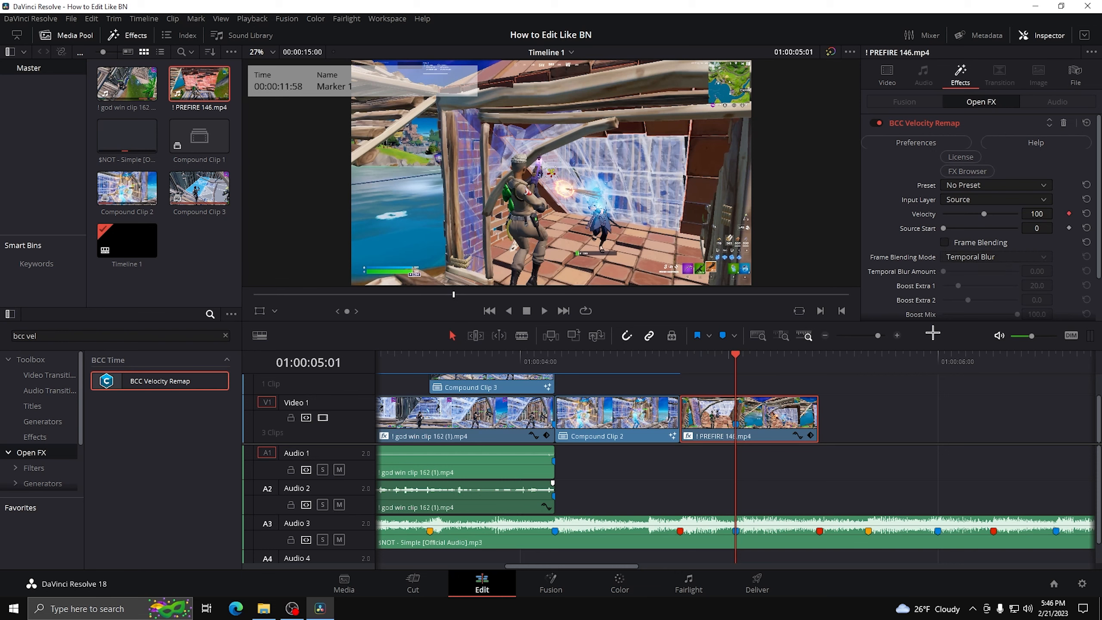
pyautogui.click(898, 334)
pyautogui.press('Left')
pyautogui.press('Left')
pyautogui.press('Left')
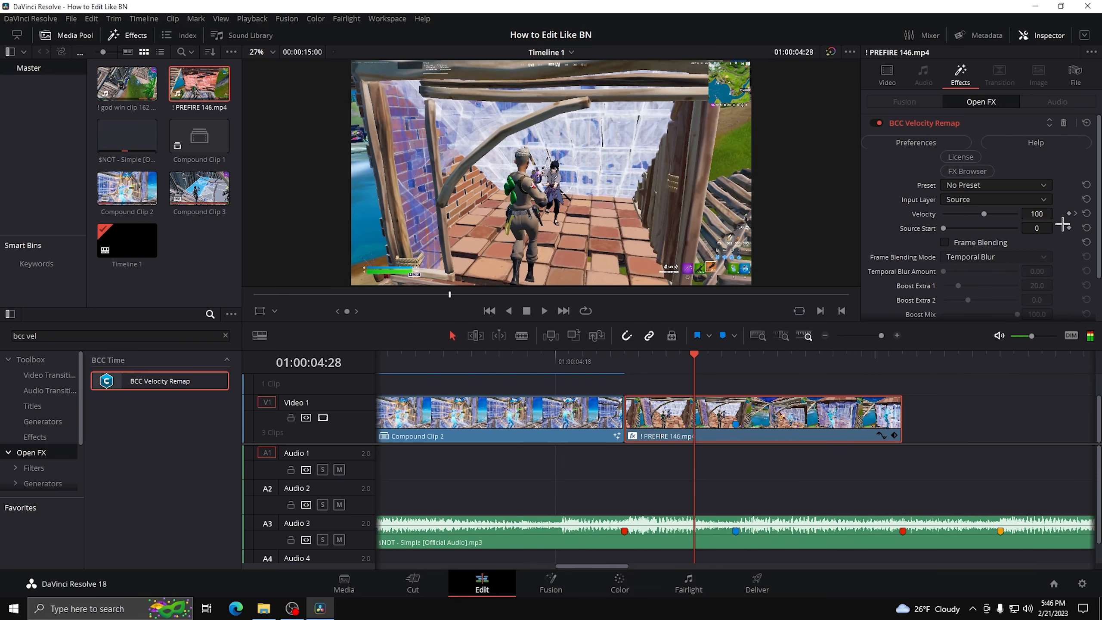
pyautogui.click(1069, 213)
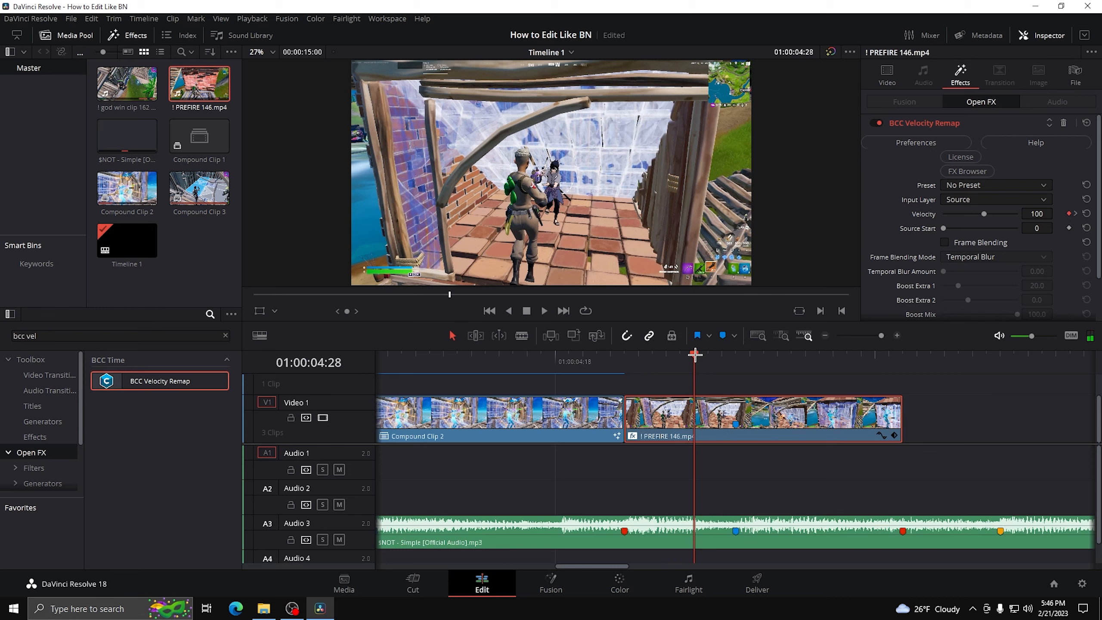
# Add a Velocity keyframe with a lower value at 01:00:04:26, three frames after the clip's start
pyautogui.moveTo(695, 354); pyautogui.dragTo(629, 362)
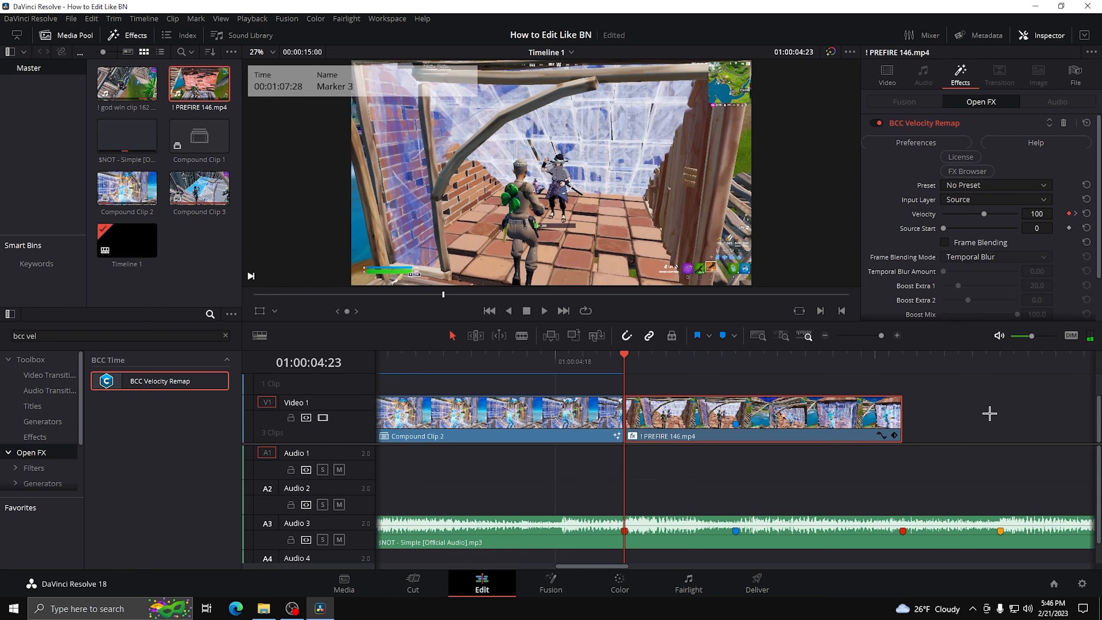
pyautogui.press('Right')
pyautogui.press('Right')
pyautogui.press('Right')
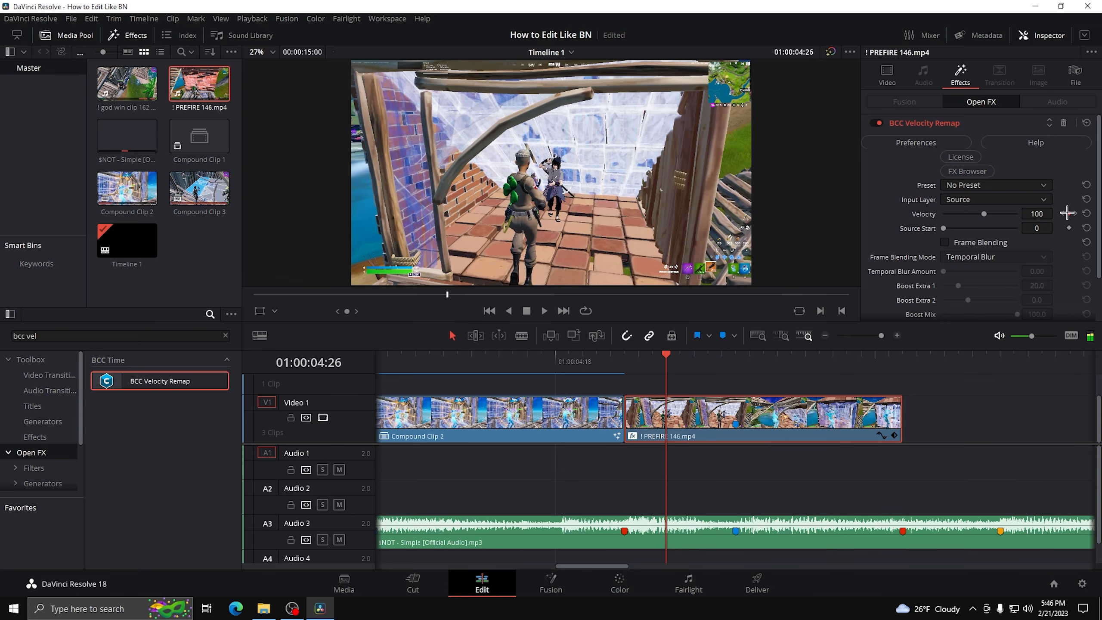
pyautogui.click(1036, 214)
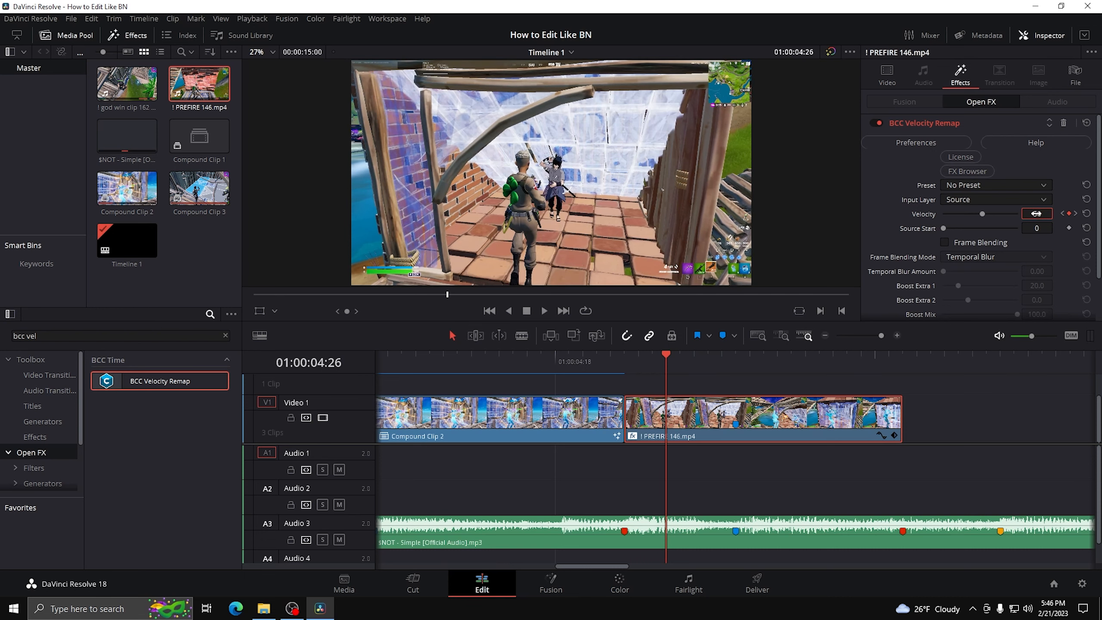
# Add a Velocity keyframe of 100 at 01:00:05:04, three frames past the keyframe on the blue marker
pyautogui.click(1077, 213)
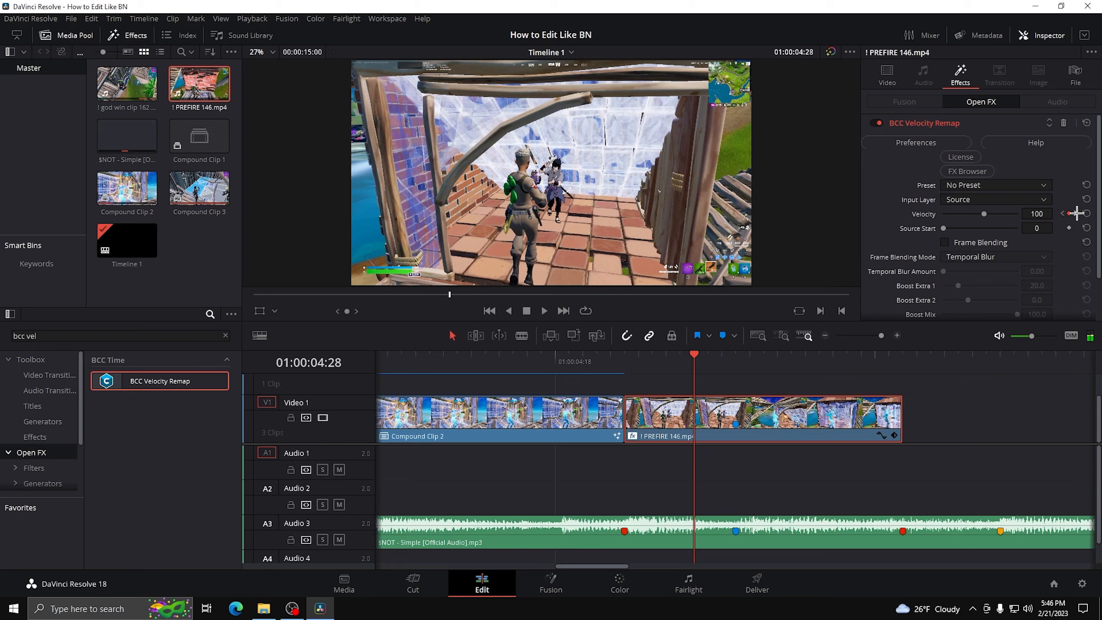
pyautogui.click(1077, 214)
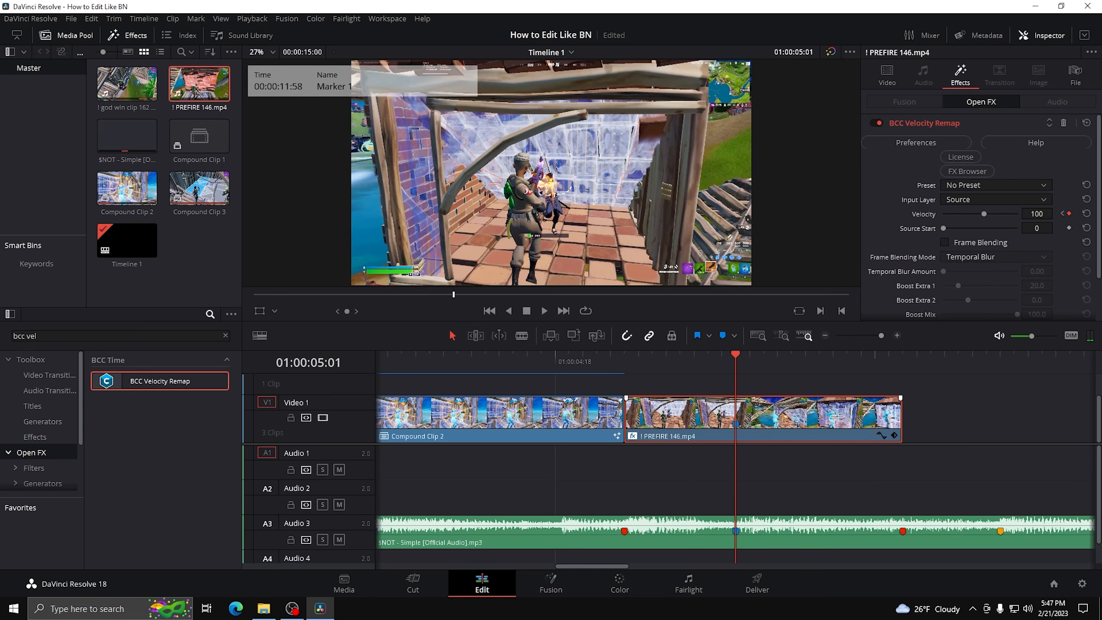
pyautogui.press('Right')
pyautogui.press('Right')
pyautogui.press('Right')
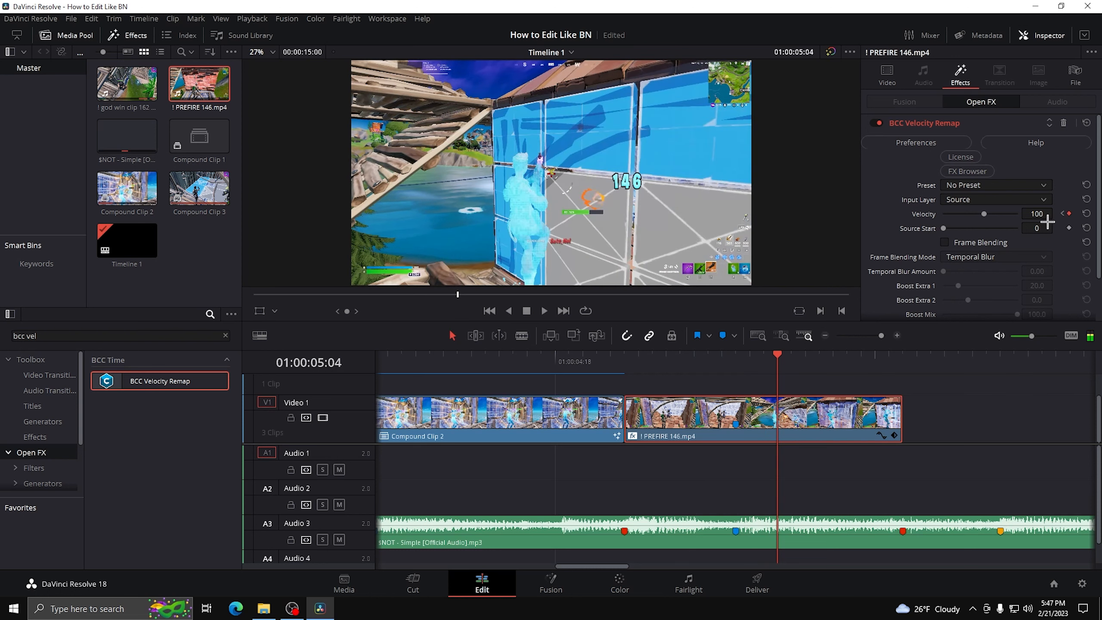
# Set the Velocity keyframe at 01:00:05:01 to 500 and the one at 01:00:05:04 to 20
pyautogui.click(1063, 213)
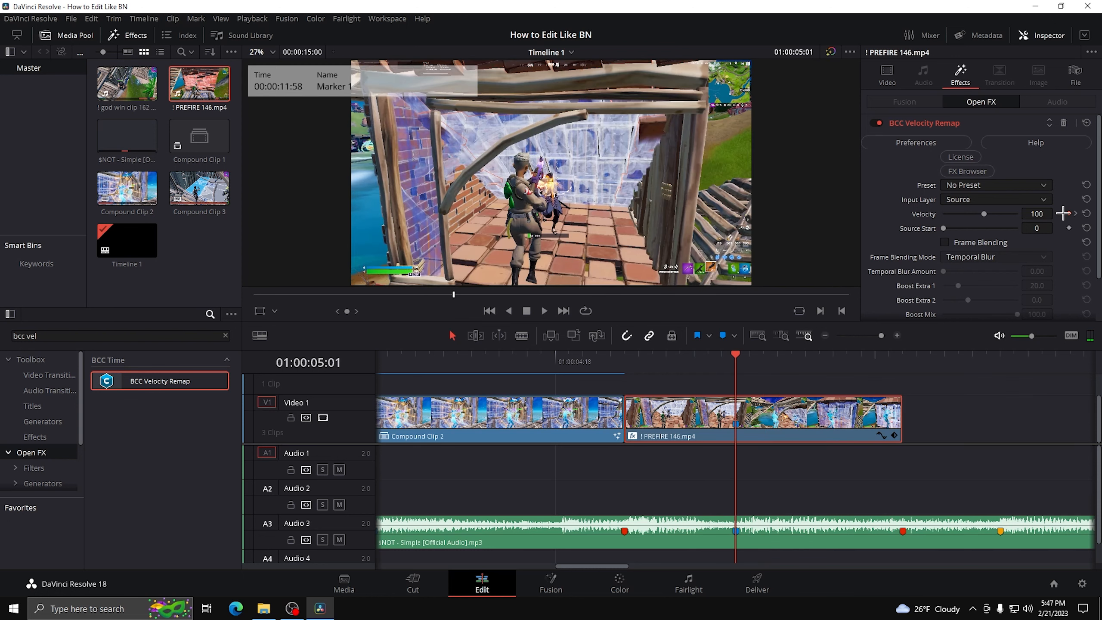
pyautogui.click(1031, 214)
pyautogui.press('Return')
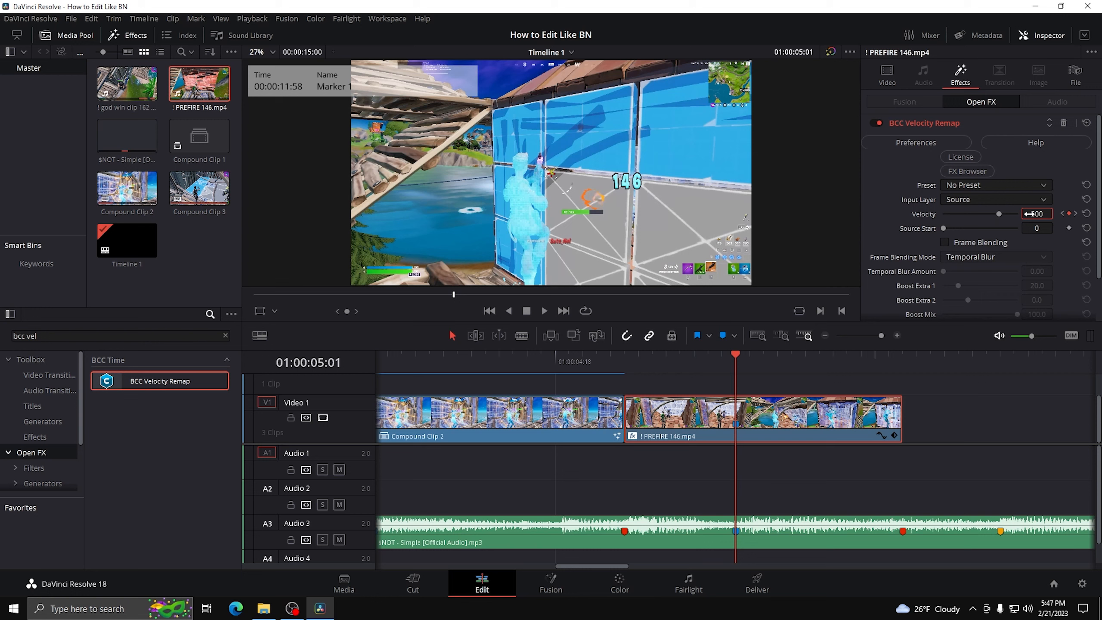
pyautogui.click(1076, 213)
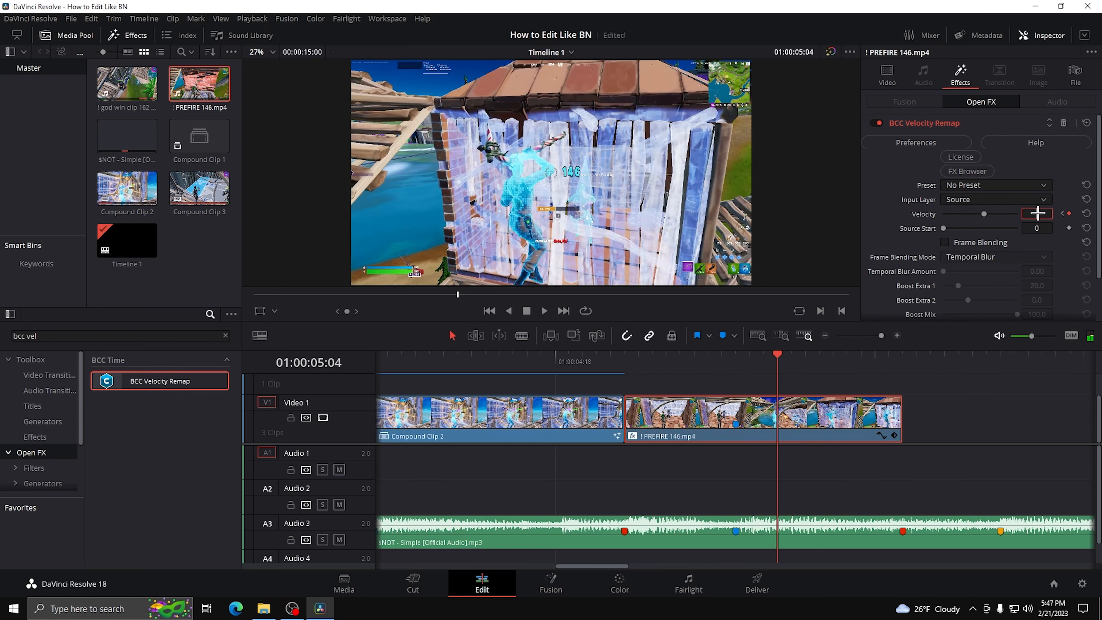
pyautogui.press('Return')
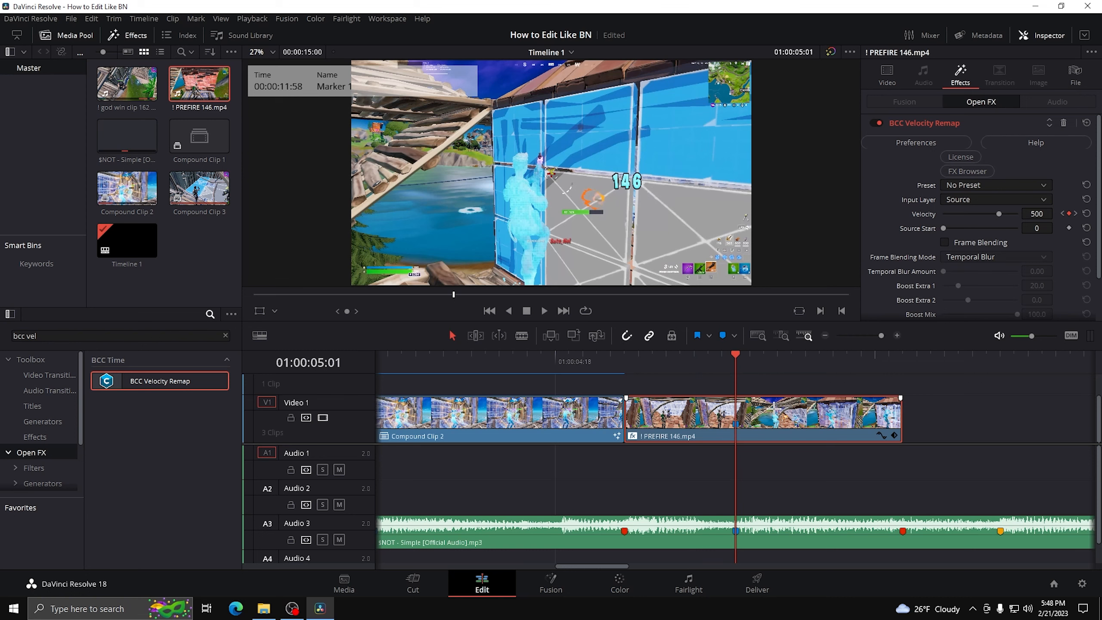
# Check the velocity ramp frame by frame past 01:00:05:01, and split the ! PREFIRE 146.mp4 clip at 01:00:05:01
pyautogui.press('Right')
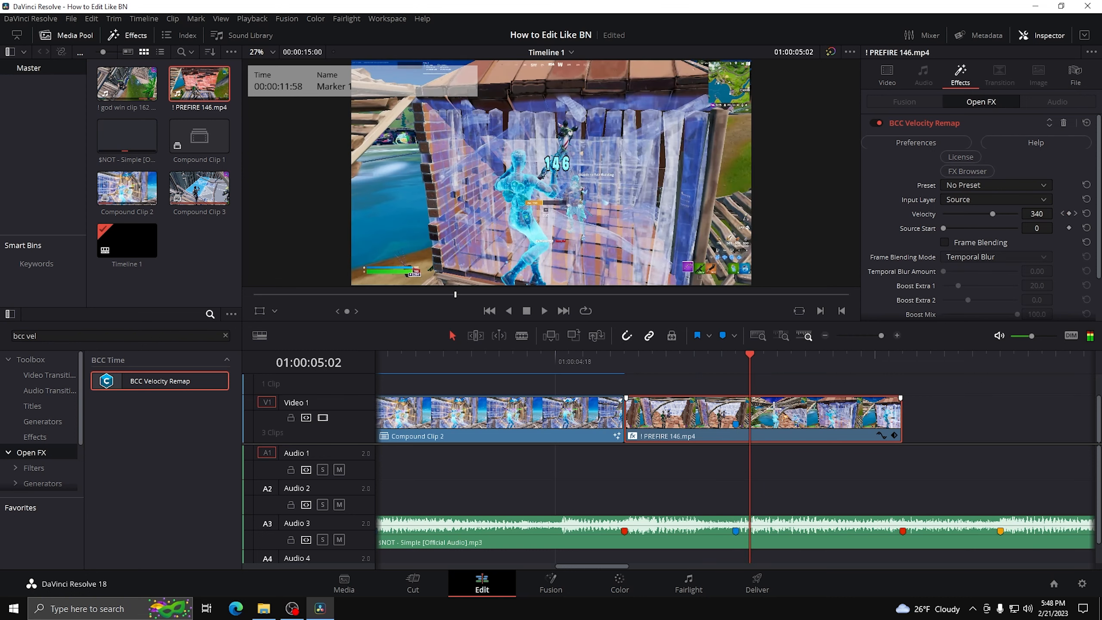
pyautogui.press('Right')
pyautogui.press('Right')
pyautogui.press('Right')
pyautogui.press('Right')
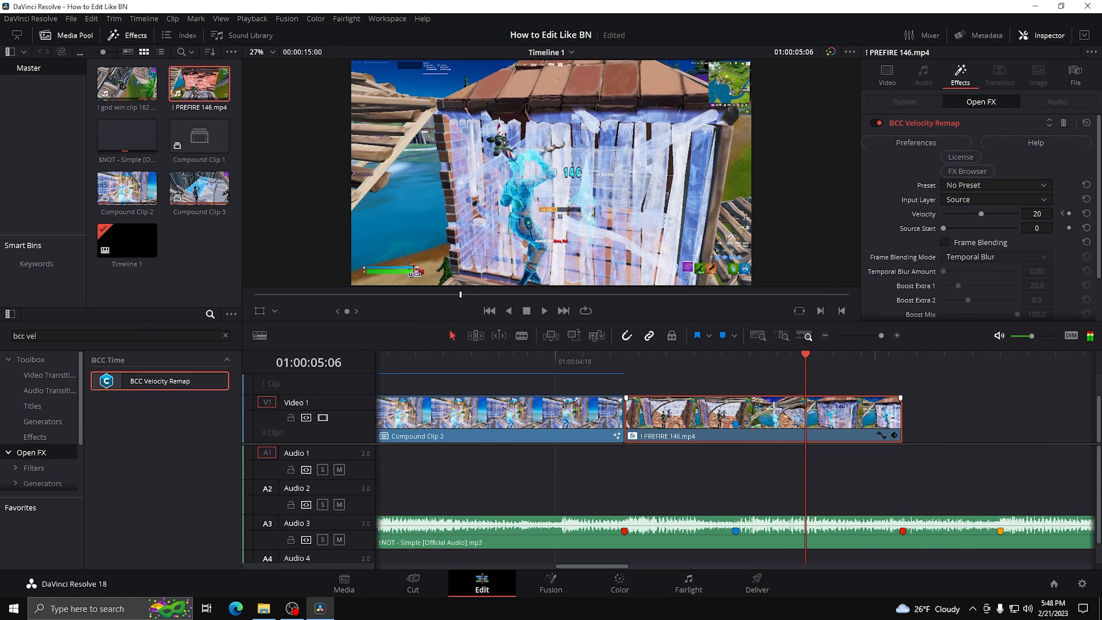
pyautogui.press('Right')
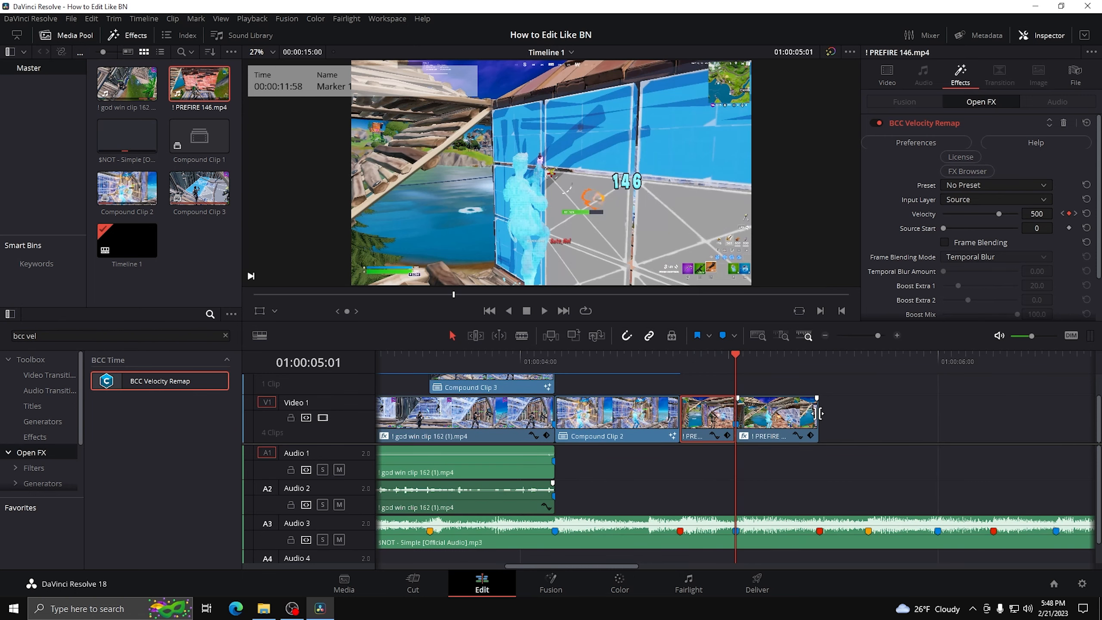
# Extend the second part of the split clip to the red marker past 01:00:06:00 and convert it into a compound clip with the default name
pyautogui.moveTo(820, 415); pyautogui.dragTo(992, 416)
pyautogui.rightClick(910, 416)
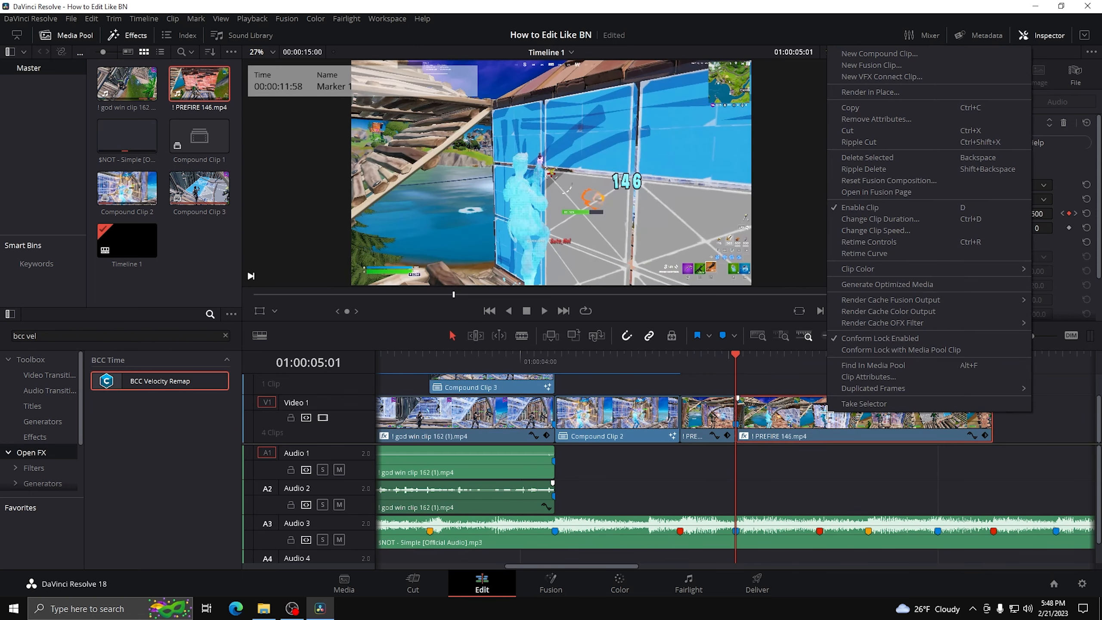
pyautogui.click(881, 49)
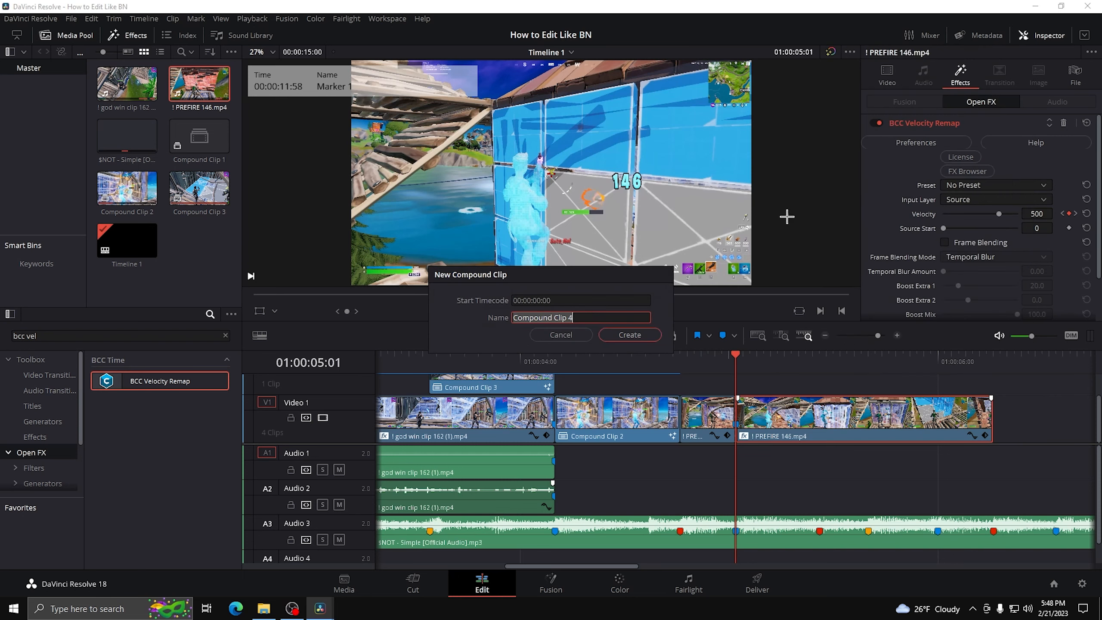
pyautogui.click(635, 334)
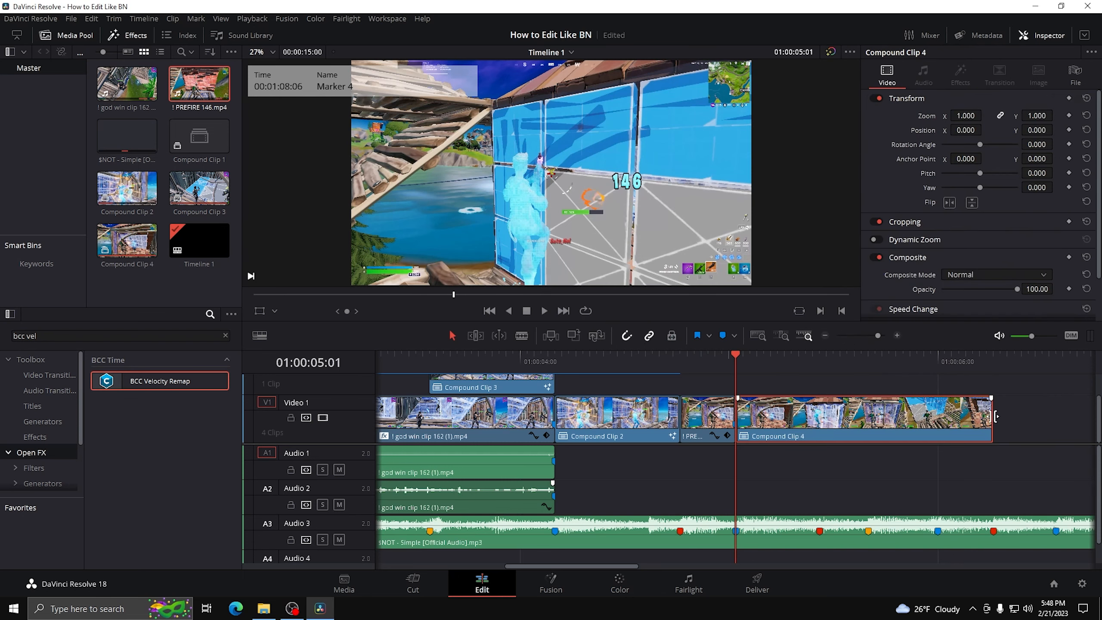
# Trim the end of Compound Clip 4 back to the first red marker past 01:00:05:01 and open it on the Fusion page
pyautogui.moveTo(995, 415); pyautogui.dragTo(819, 416)
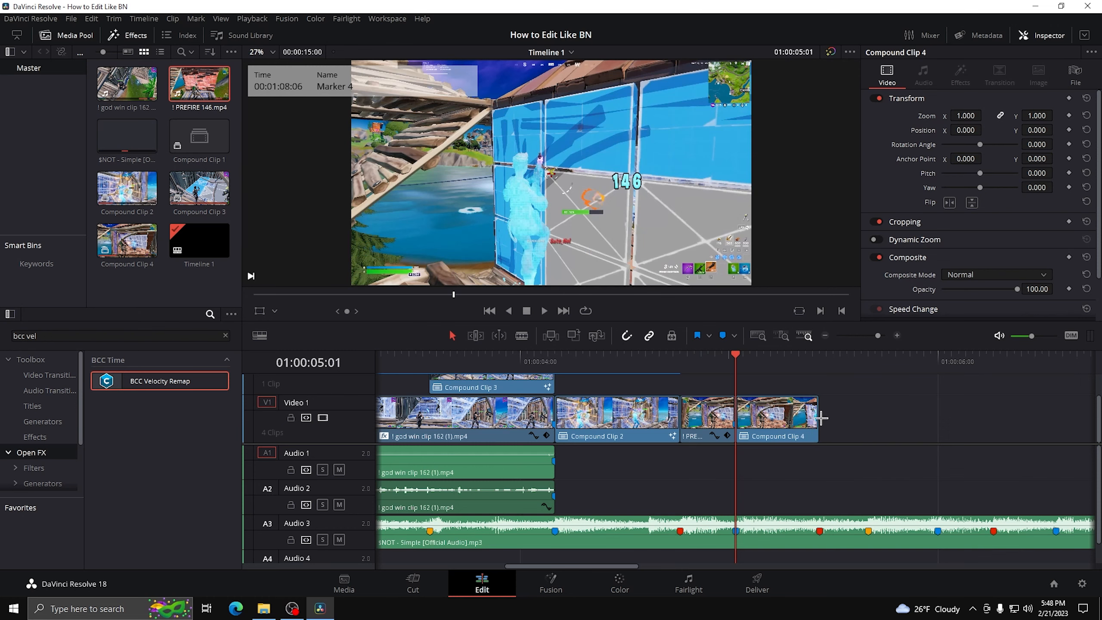
pyautogui.rightClick(783, 422)
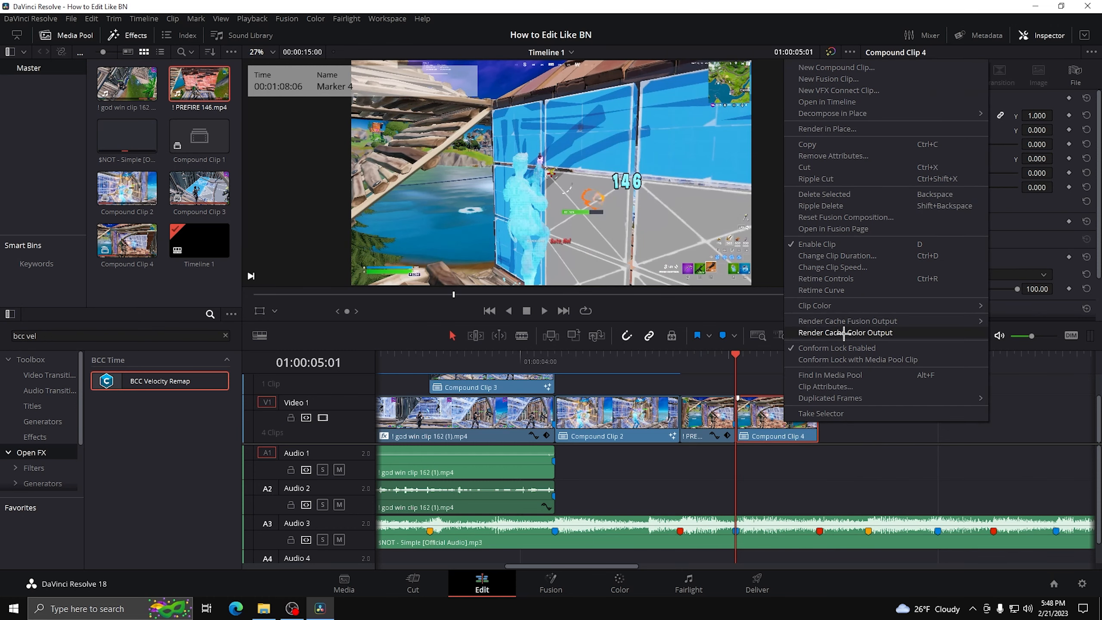
pyautogui.click(843, 229)
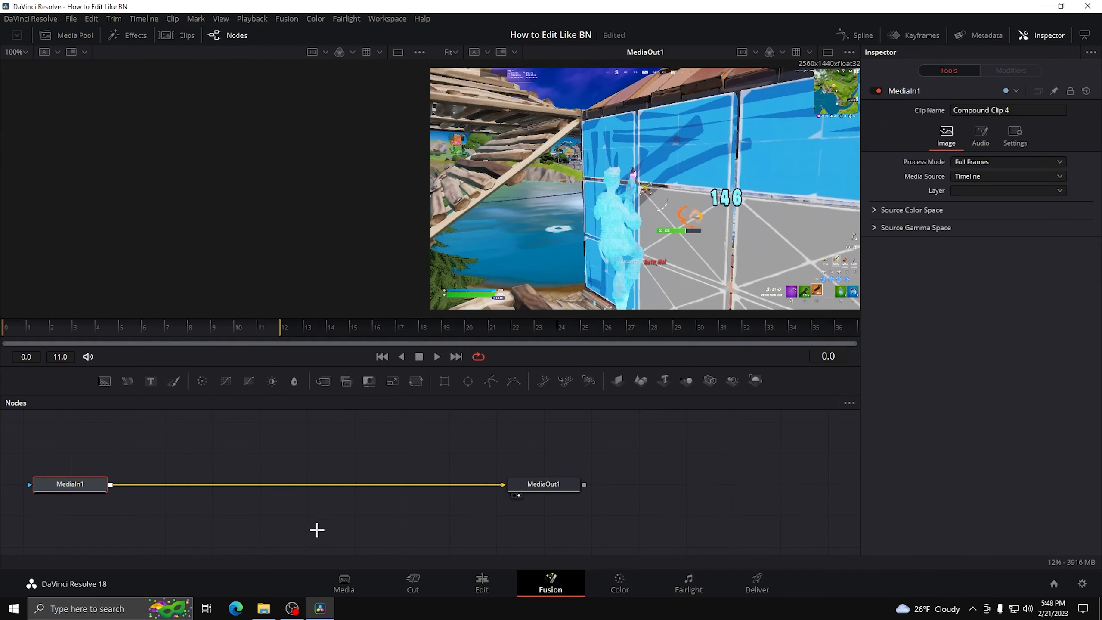
# Add the [BN] Blue Glint Impact.setting preset from the Impacts presets folder to Compound Clip 4's node graph
pyautogui.hotkey('alt', 'Tab')
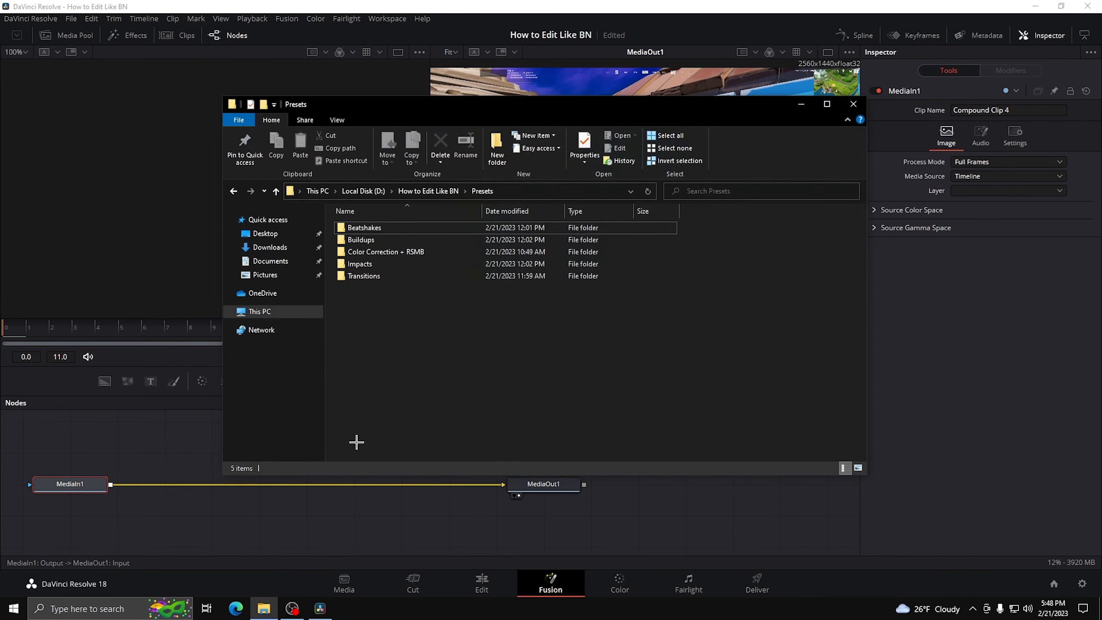
pyautogui.doubleClick(386, 264)
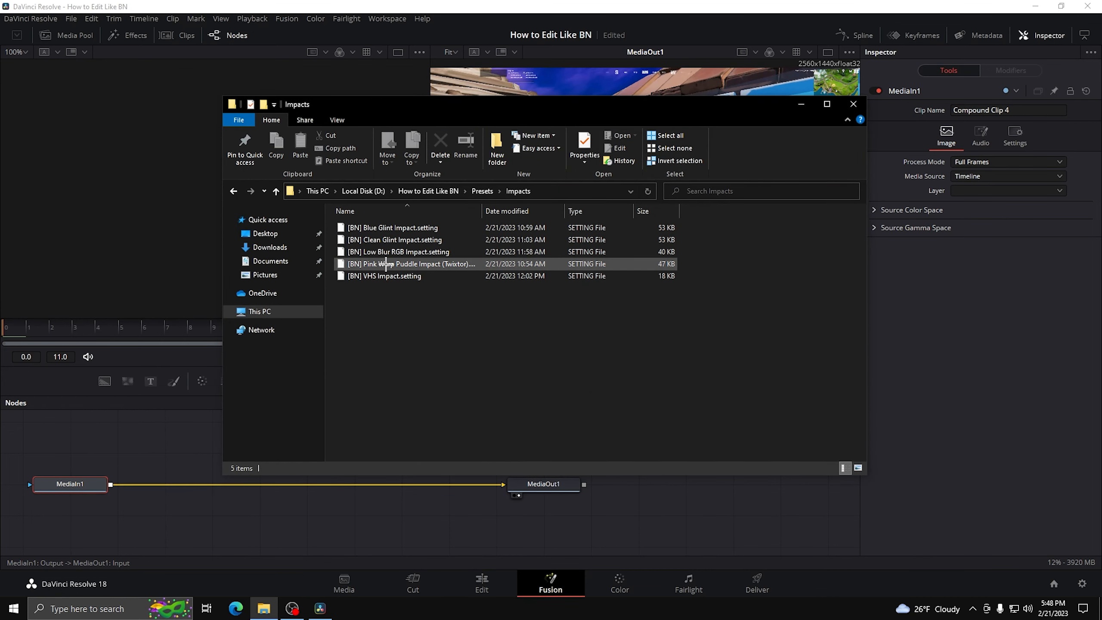
pyautogui.moveTo(383, 227); pyautogui.dragTo(779, 522)
pyautogui.hotkey('alt', 'Tab')
pyautogui.scroll(-2, 434, 514)
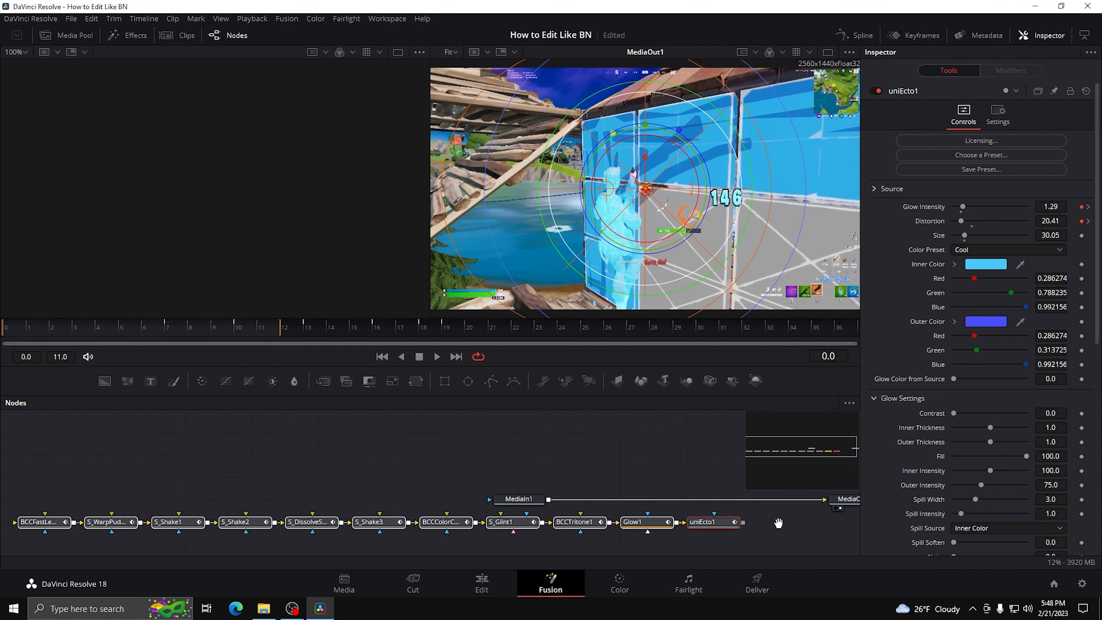
# Reposition MediaIn1 beside the impact chain, then connect it to the first BCCFastLe... node and uniEcto1 to MediaOut1
pyautogui.moveTo(511, 504); pyautogui.dragTo(90, 489)
pyautogui.scroll(-2, 470, 475)
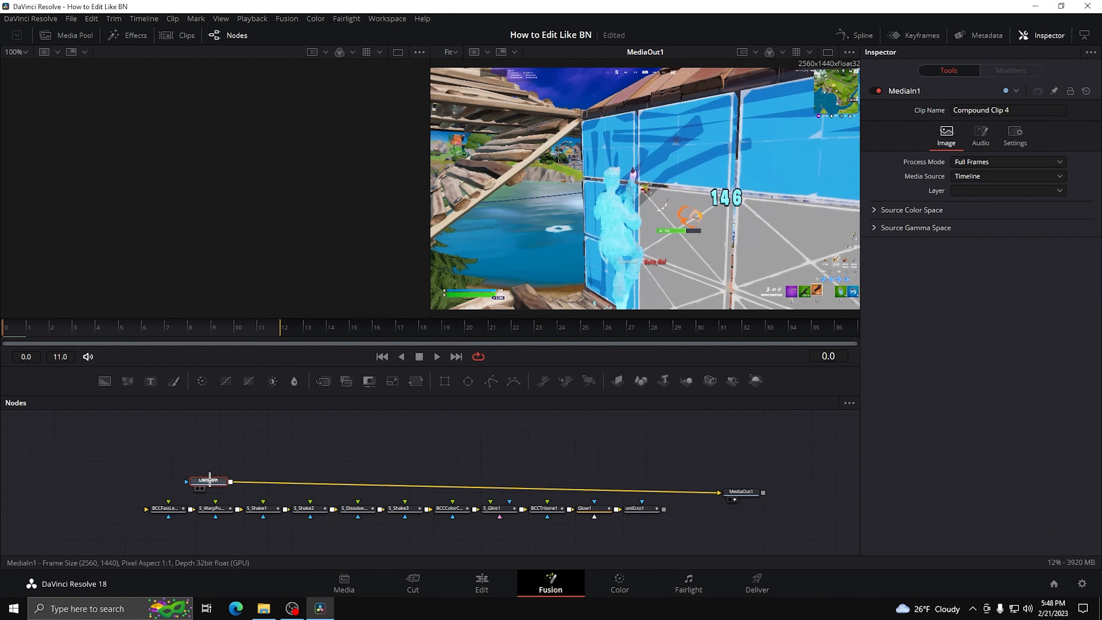
pyautogui.moveTo(200, 482); pyautogui.dragTo(127, 484)
pyautogui.moveTo(664, 488); pyautogui.dragTo(150, 509)
pyautogui.moveTo(664, 509); pyautogui.dragTo(719, 493)
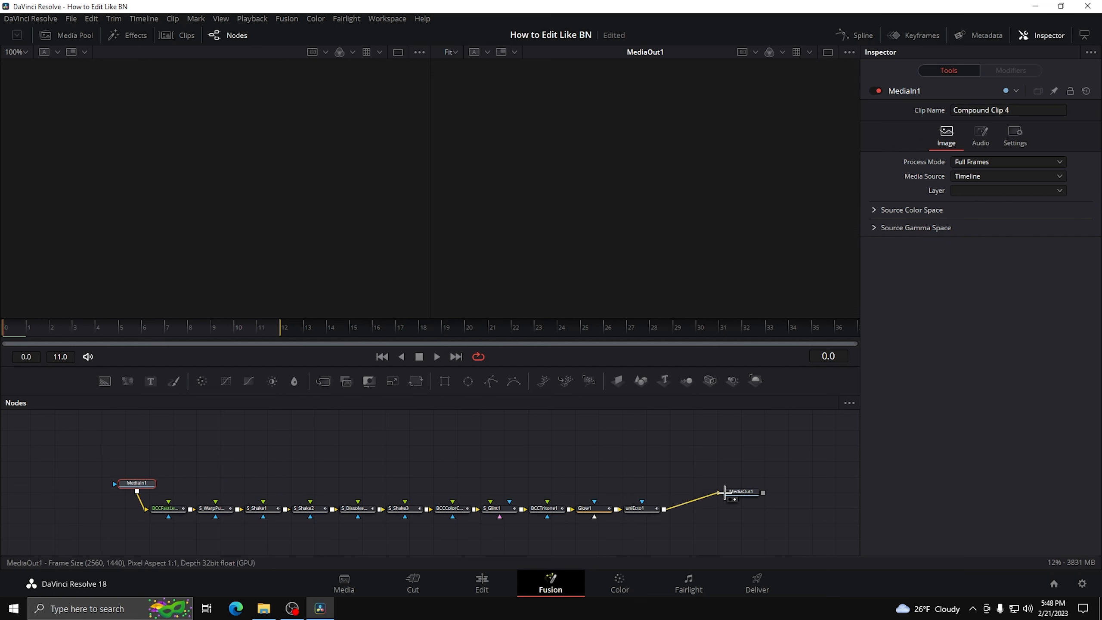
# Return to the Edit page and turn on Render Cache Color Output for Compound Clip 4
pyautogui.click(487, 581)
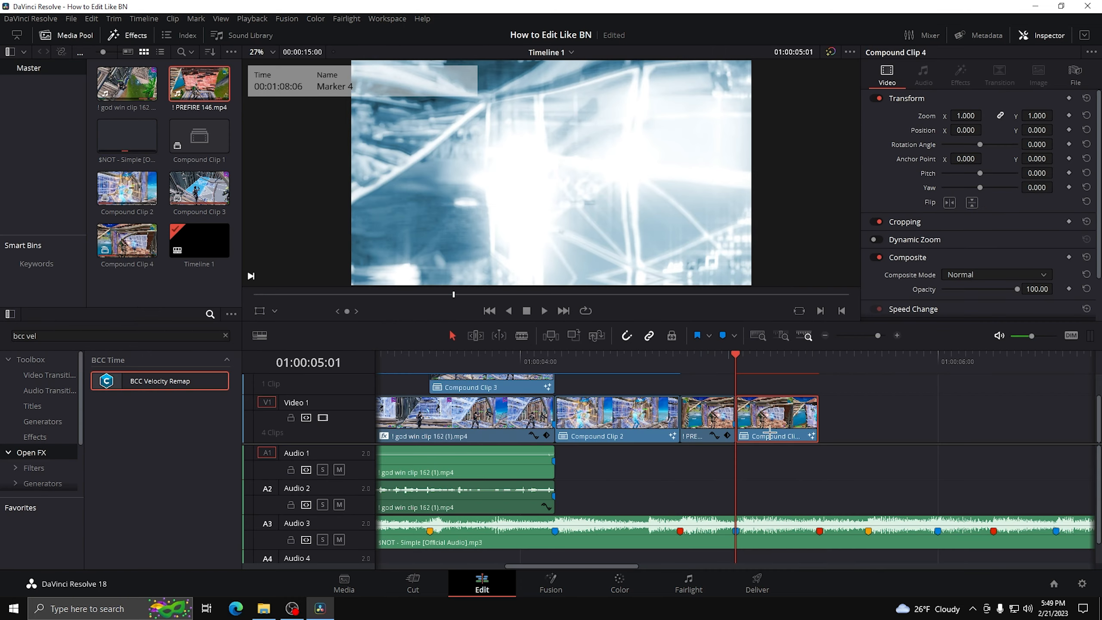
pyautogui.rightClick(766, 425)
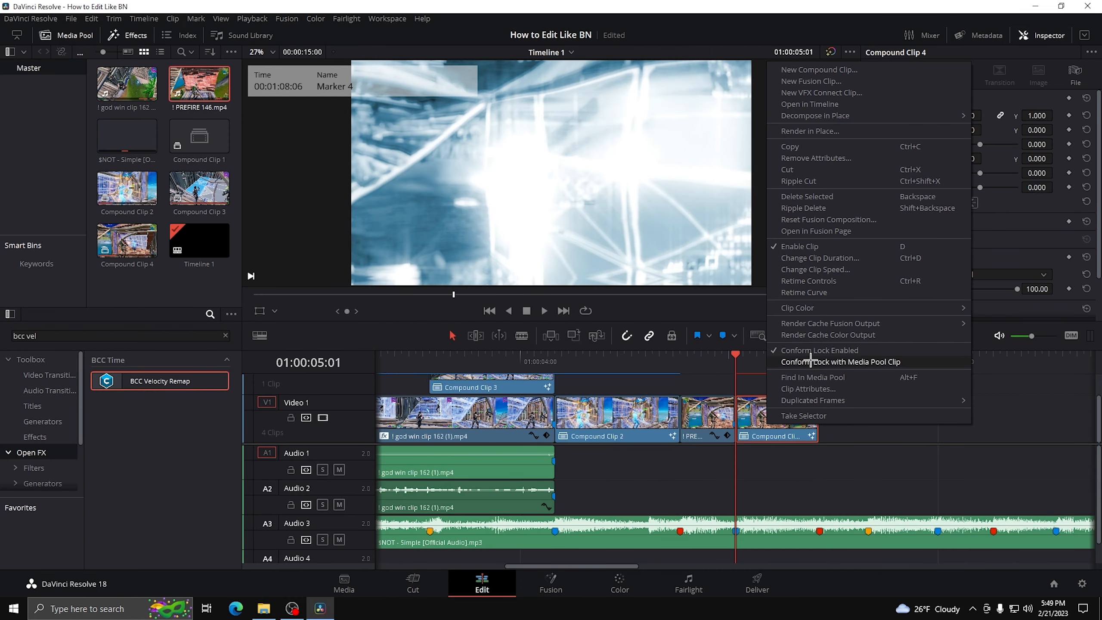
pyautogui.click(819, 334)
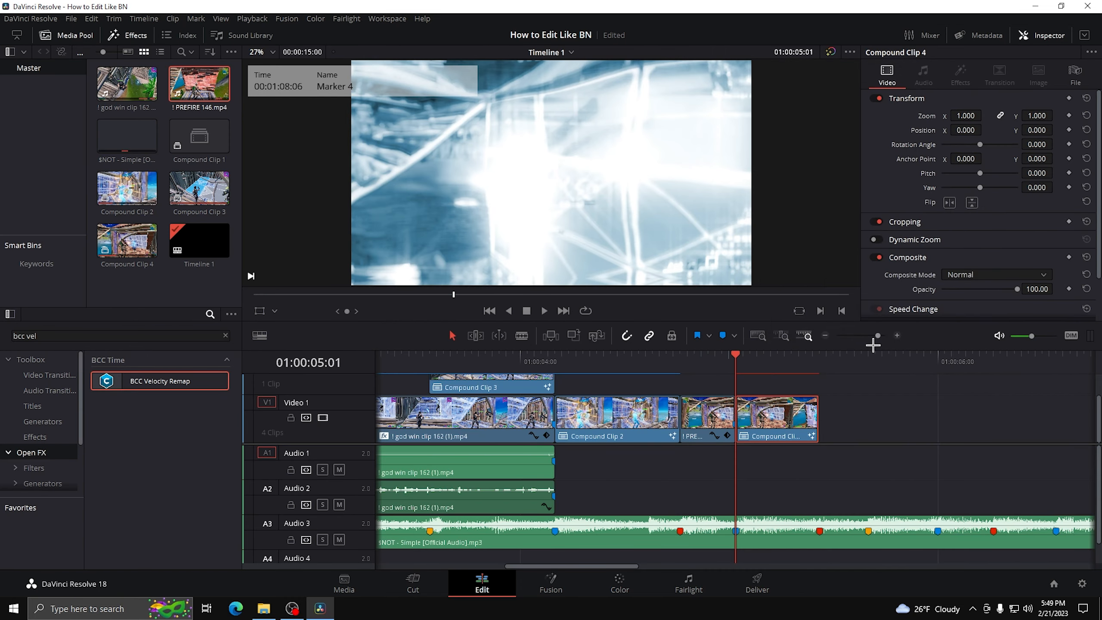
# Convert the ! PREFIRE 146.mp4 clip starting at 01:00:04:23 into a compound clip with the default name
pyautogui.click(896, 335)
pyautogui.moveTo(742, 360); pyautogui.dragTo(637, 372)
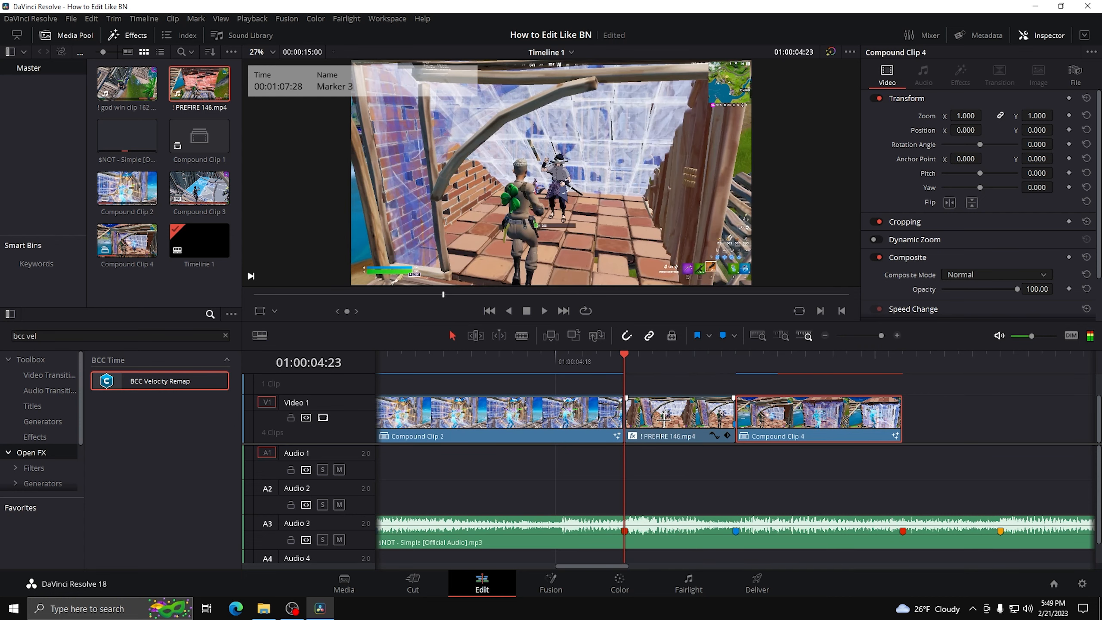
pyautogui.rightClick(651, 420)
pyautogui.click(695, 77)
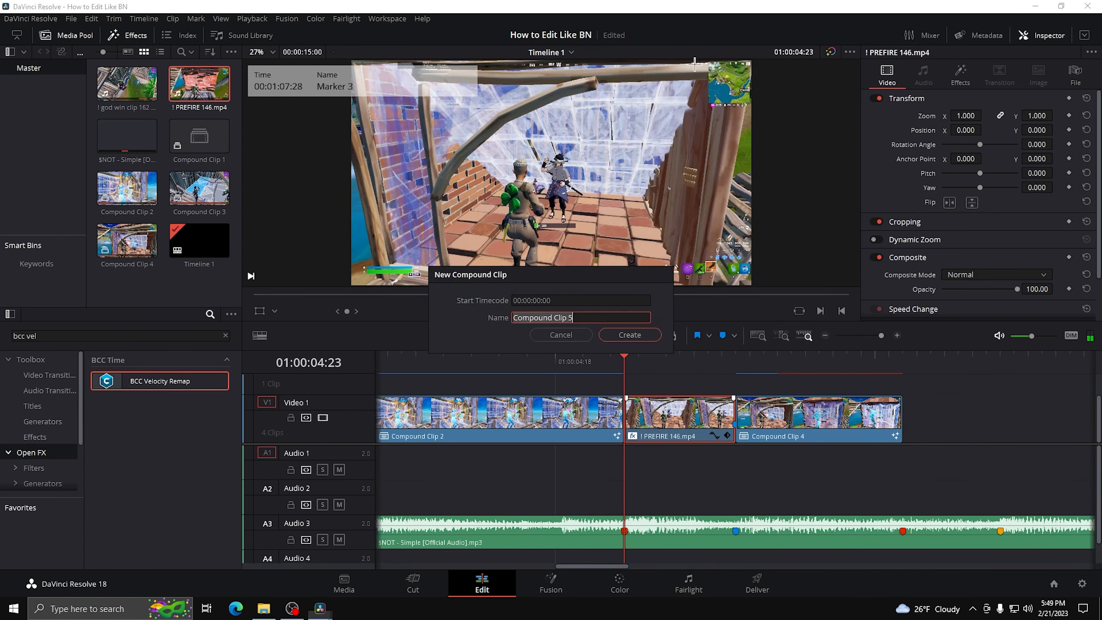
pyautogui.click(644, 333)
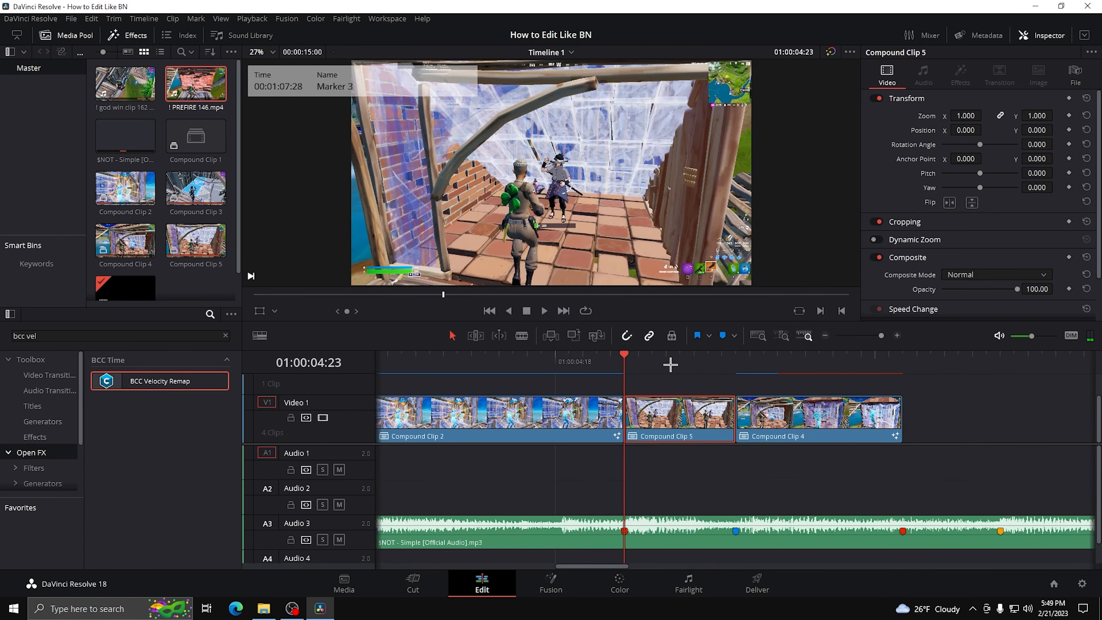
# Open Compound Clip 5 on the Fusion page and add the [BN] Clean Beatshake.setting preset from the Beatshakes presets folder
pyautogui.rightClick(659, 417)
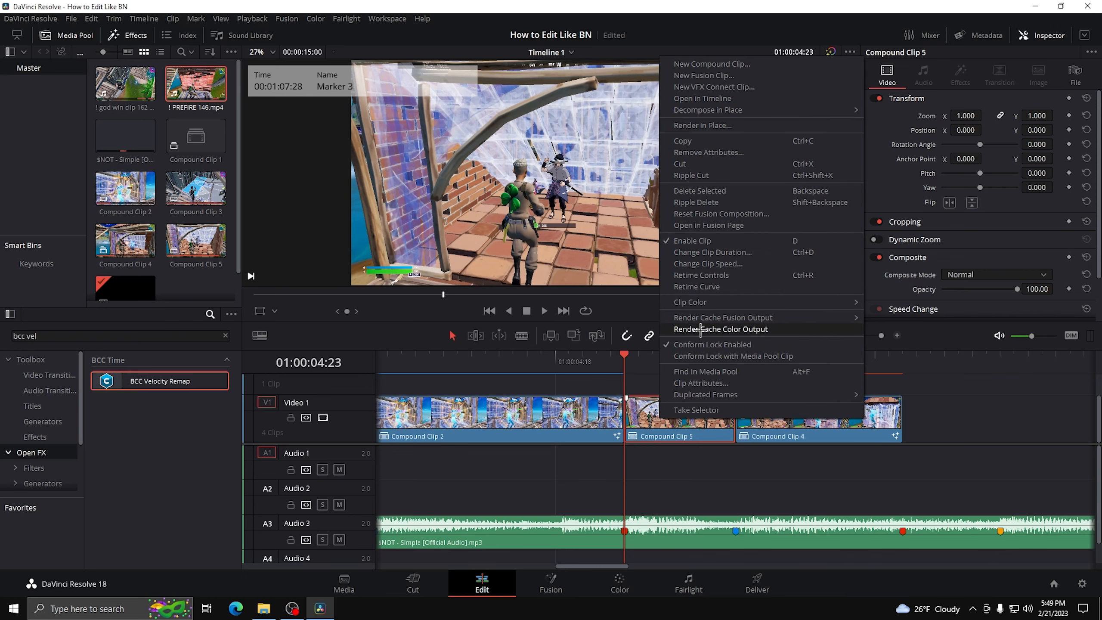
pyautogui.click(703, 225)
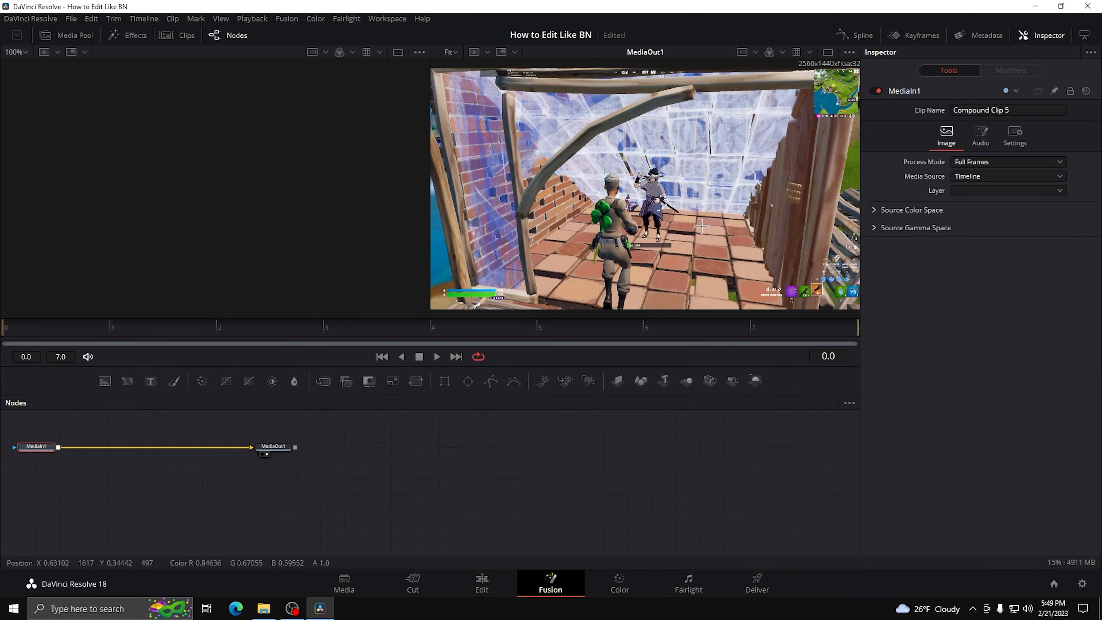
pyautogui.click(264, 609)
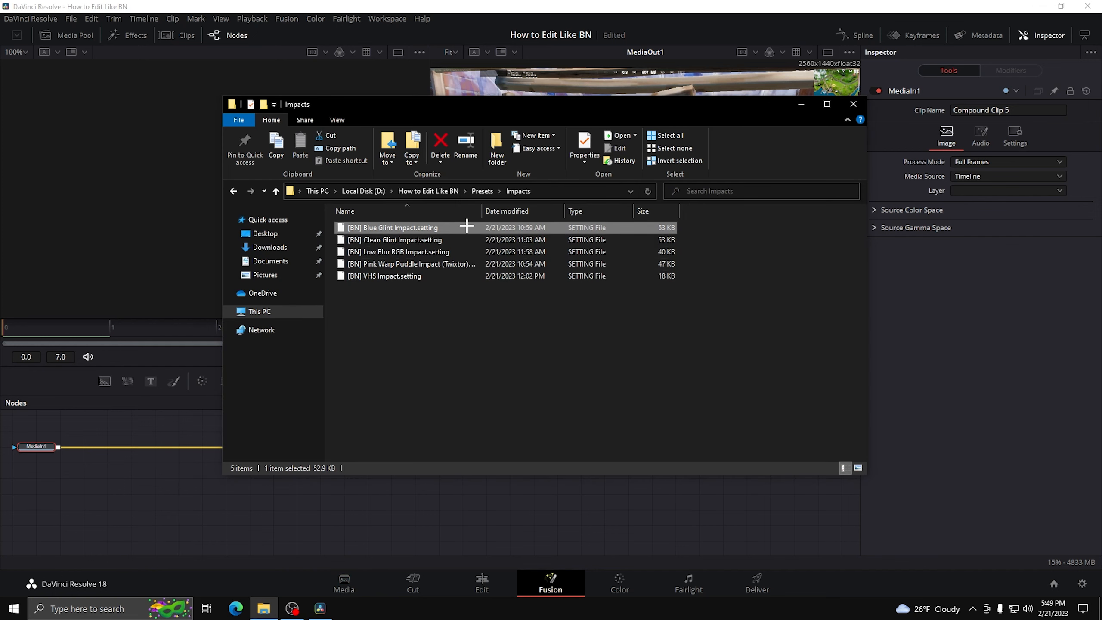
pyautogui.click(475, 190)
pyautogui.doubleClick(397, 227)
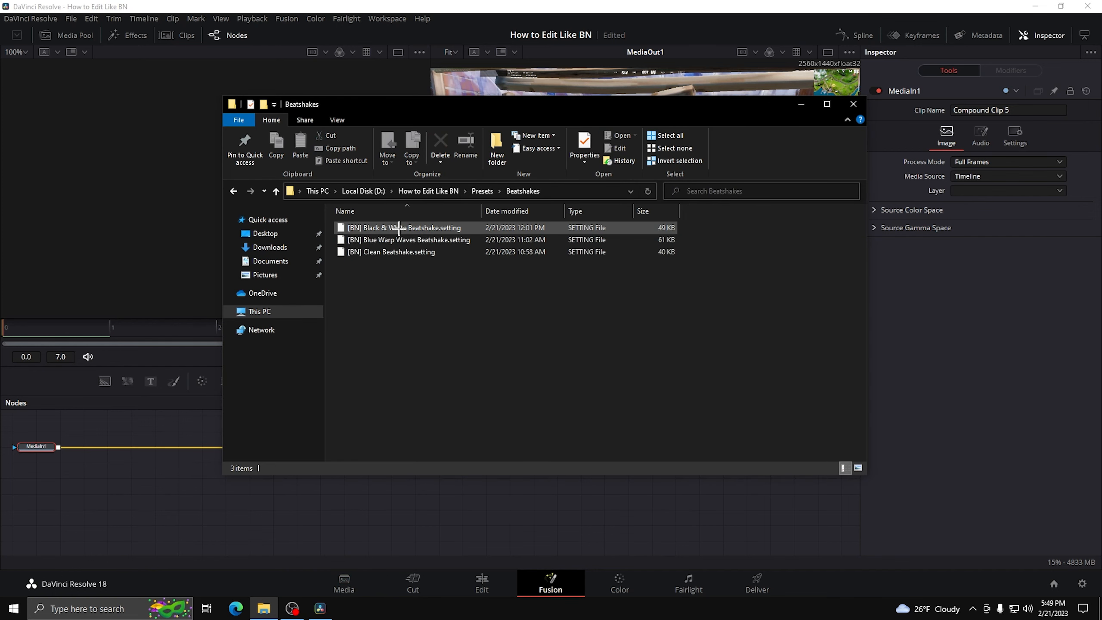
pyautogui.moveTo(444, 435); pyautogui.dragTo(642, 476)
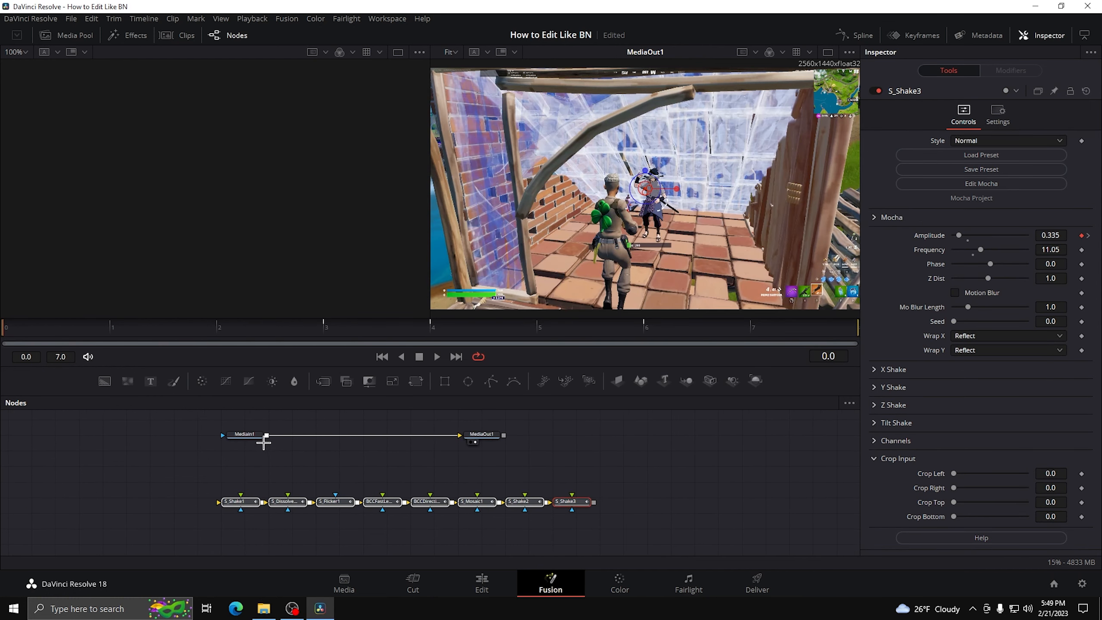
# Connect MediaIn1 to S_Shake1 and S_Shake3 to MediaOut1, and cache the render of Compound Clip 5 back on the Edit page
pyautogui.moveTo(249, 436); pyautogui.dragTo(147, 482)
pyautogui.moveTo(443, 437); pyautogui.dragTo(236, 501)
pyautogui.scroll(2, 573, 474)
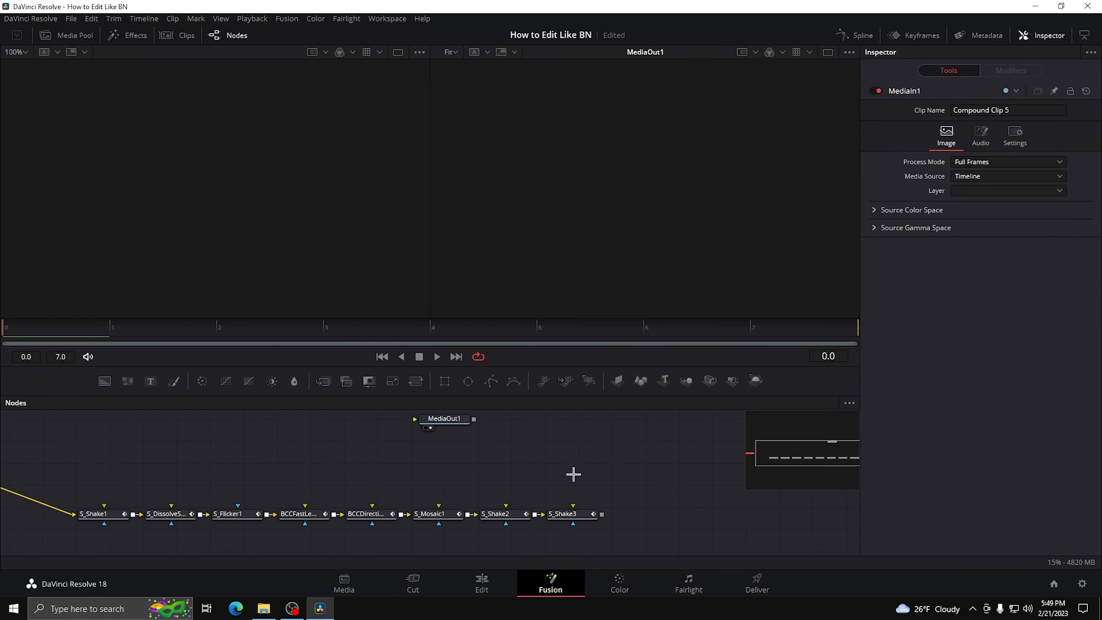
pyautogui.moveTo(573, 475); pyautogui.dragTo(375, 487)
pyautogui.moveTo(254, 431); pyautogui.dragTo(517, 496)
pyautogui.moveTo(400, 527); pyautogui.dragTo(497, 493)
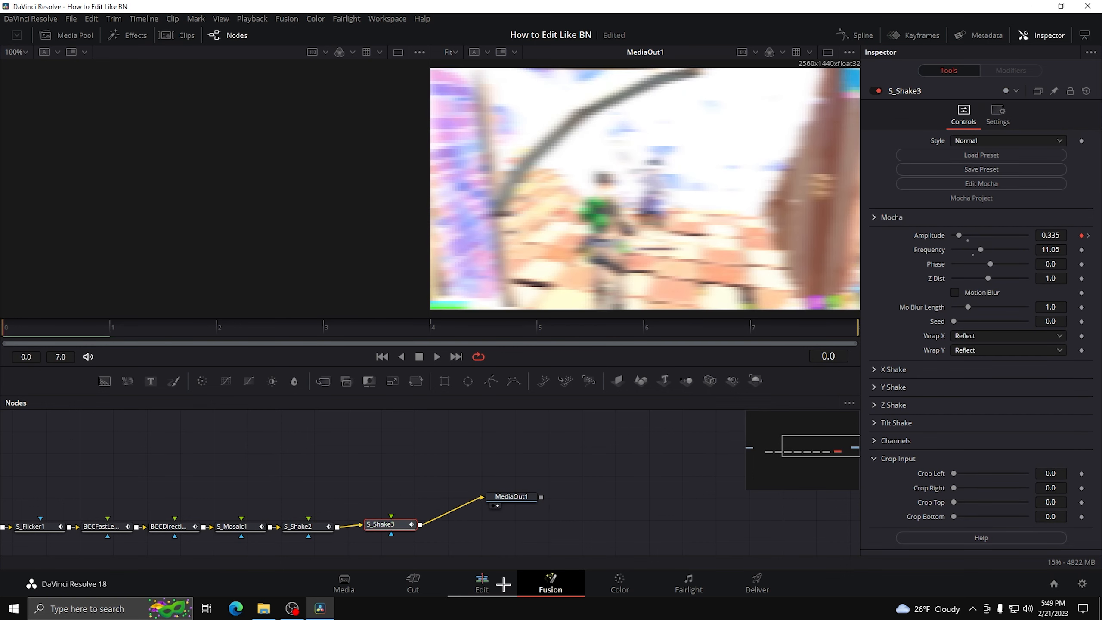
pyautogui.click(482, 583)
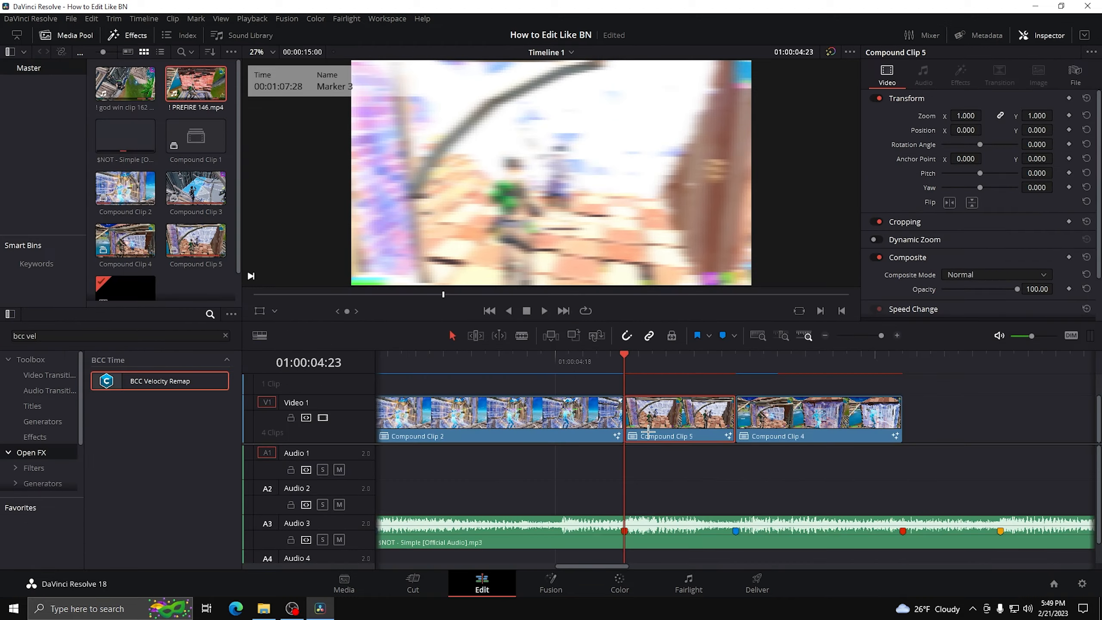
pyautogui.rightClick(648, 431)
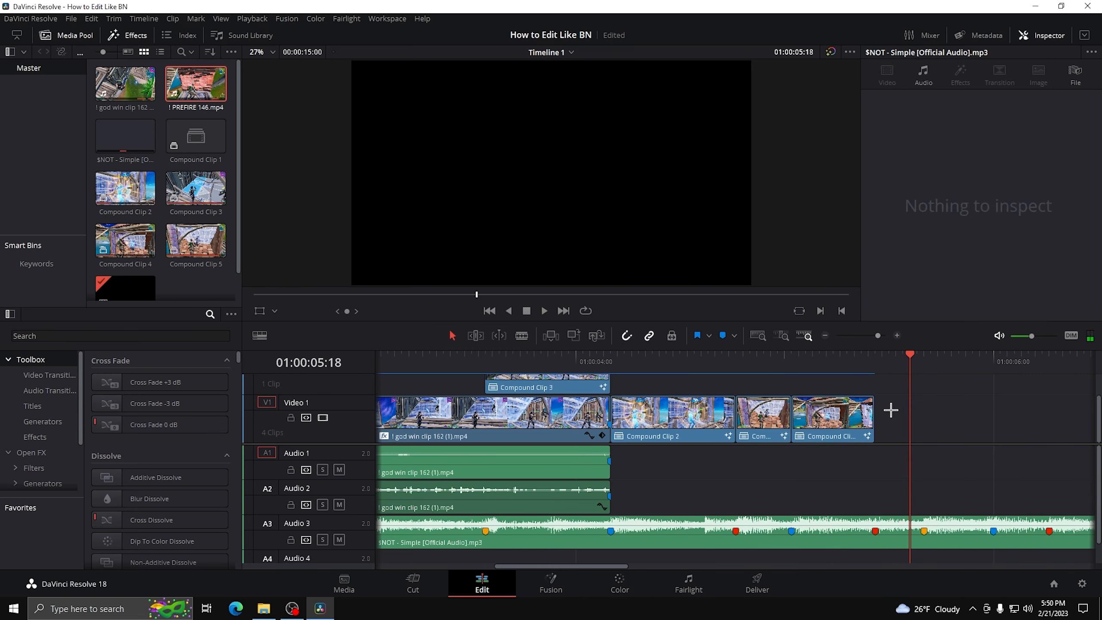
# Play back the edit from the start of Compound Clip 5 at 01:00:04:23
pyautogui.click(736, 368)
pyautogui.press('space')
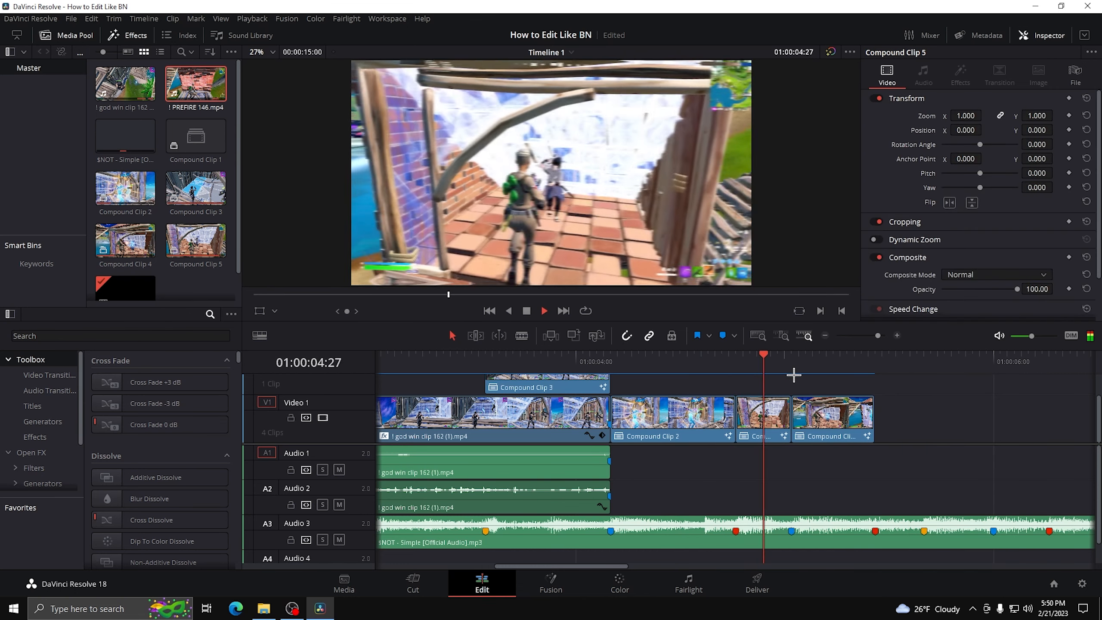
pyautogui.press('space')
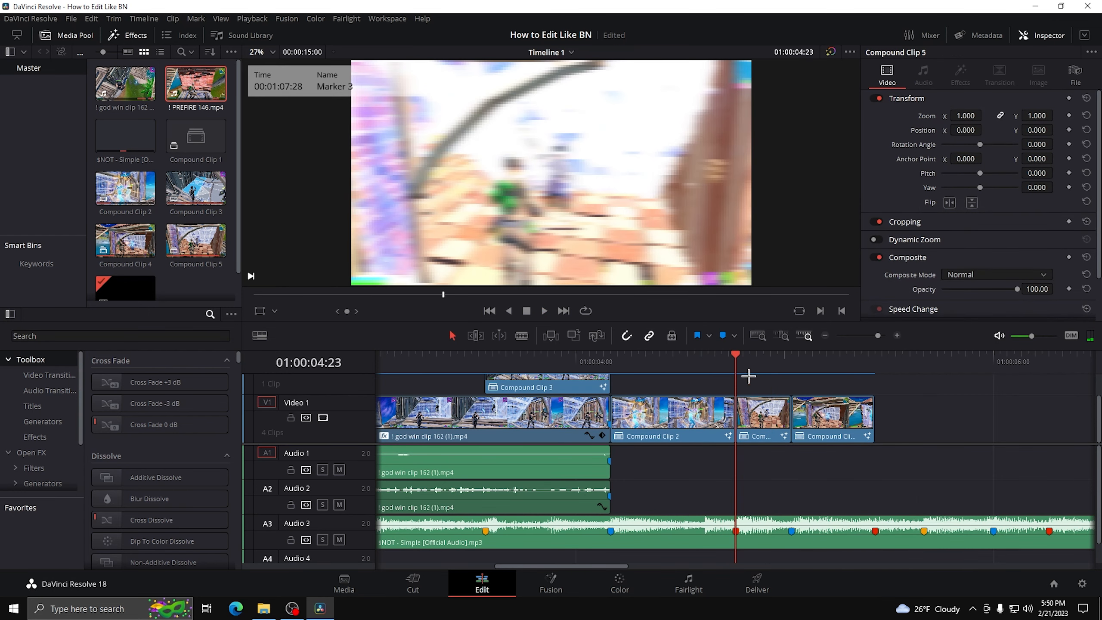
# Place an Adjustment Clip on Video 2 starting at 01:00:04:23, above Compound Clip 5
pyautogui.moveTo(890, 444); pyautogui.dragTo(890, 479)
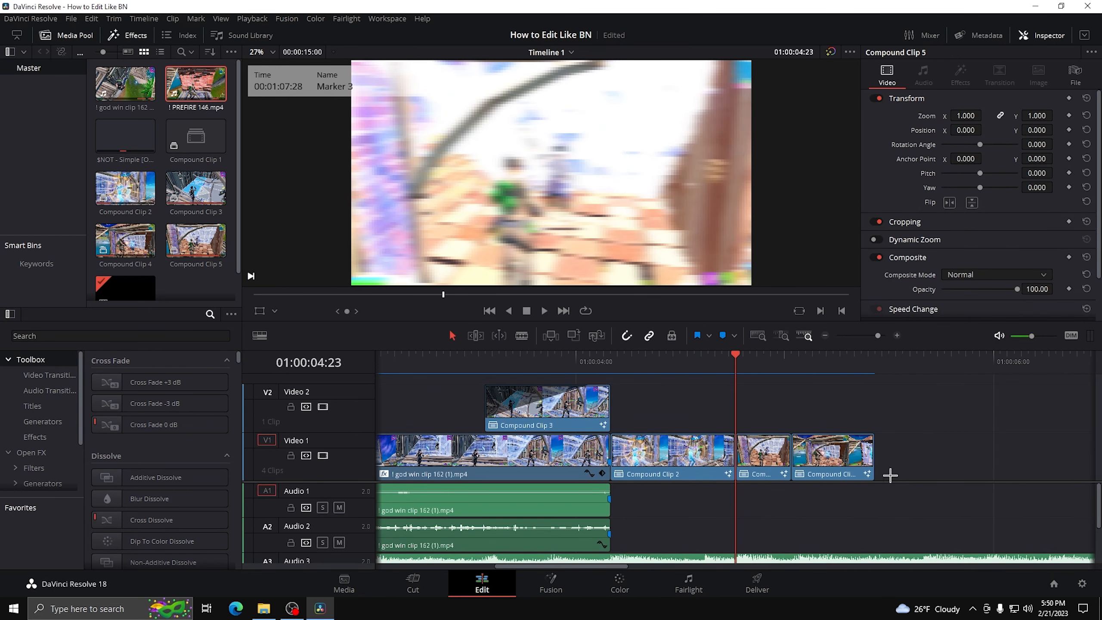
pyautogui.click(35, 436)
pyautogui.moveTo(157, 382); pyautogui.dragTo(751, 412)
pyautogui.click(896, 336)
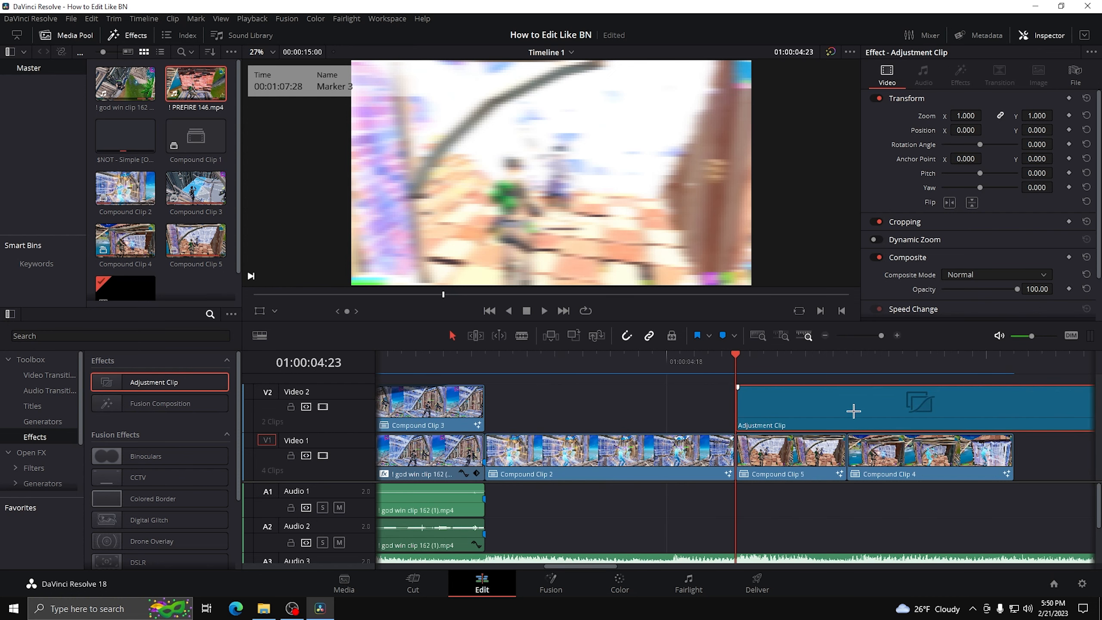
# Split the adjustment clip at 01:00:04:27 and delete the part after the cut
pyautogui.press('space')
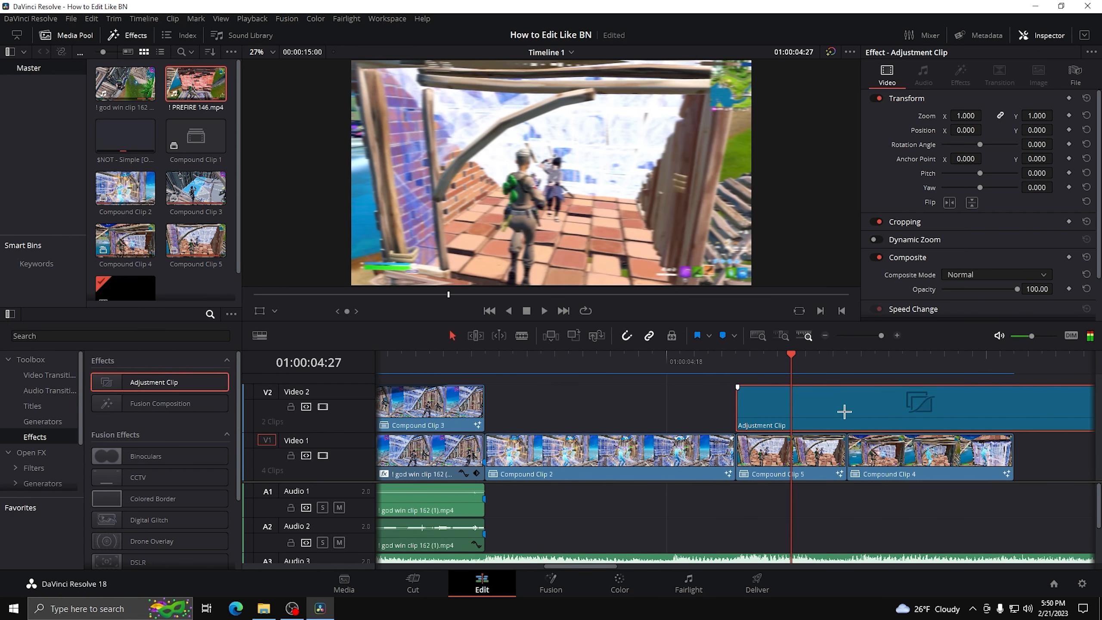
pyautogui.hotkey('ctrl', 'b')
pyautogui.click(845, 412)
pyautogui.press('Delete')
pyautogui.click(761, 406)
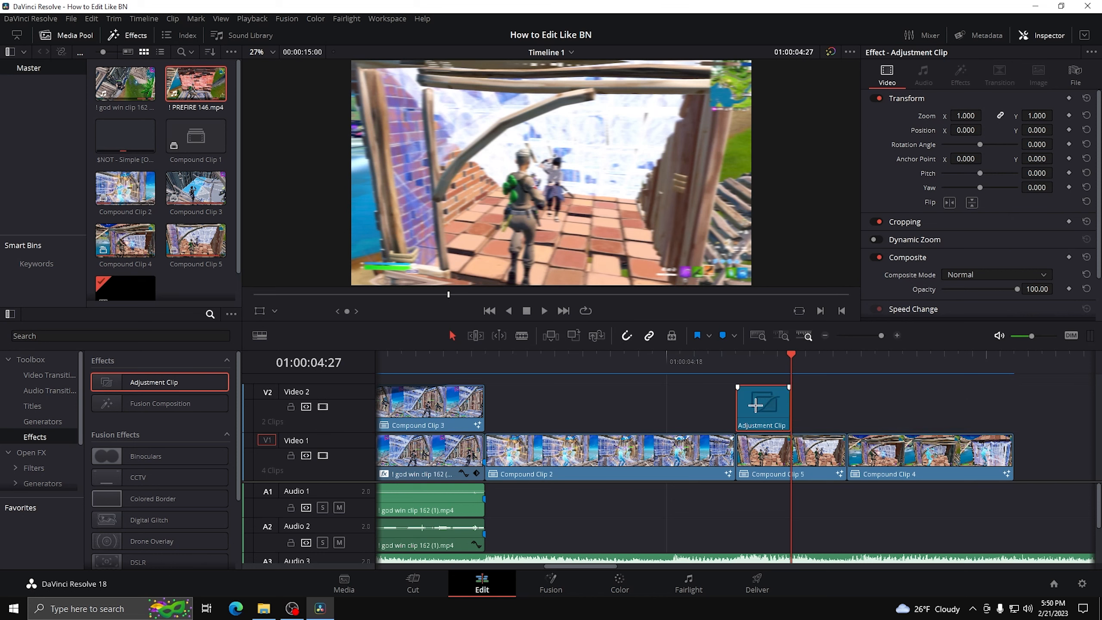
# Move the adjustment clip so it ends at the start of Compound Clip 5, and place the playhead at 01:00:04:19
pyautogui.moveTo(755, 406); pyautogui.dragTo(714, 406)
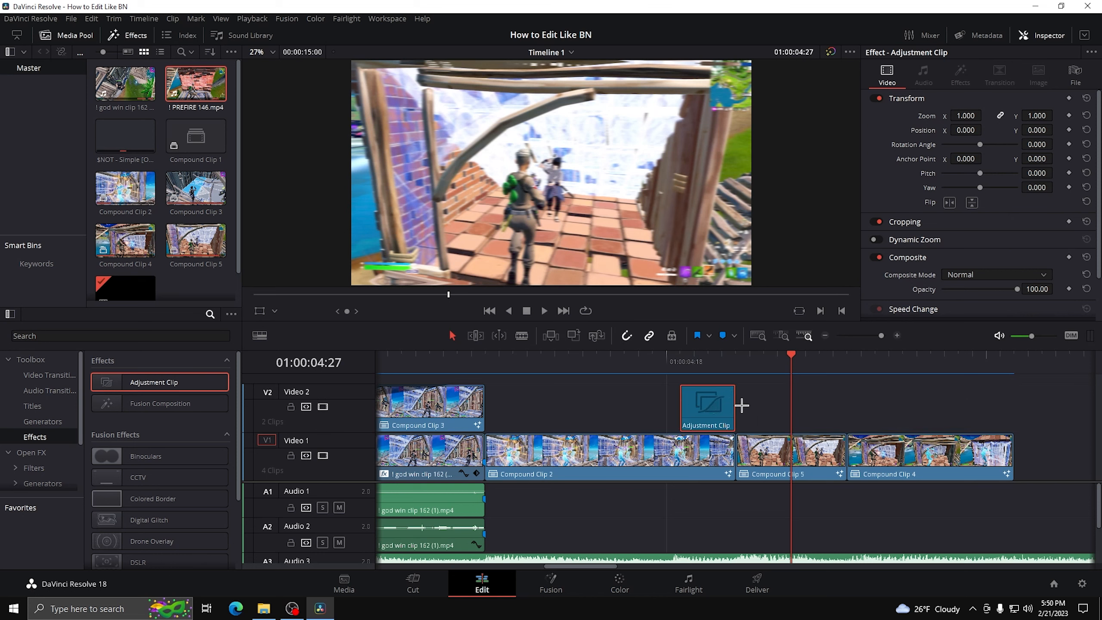
pyautogui.click(805, 407)
pyautogui.moveTo(797, 365); pyautogui.dragTo(680, 367)
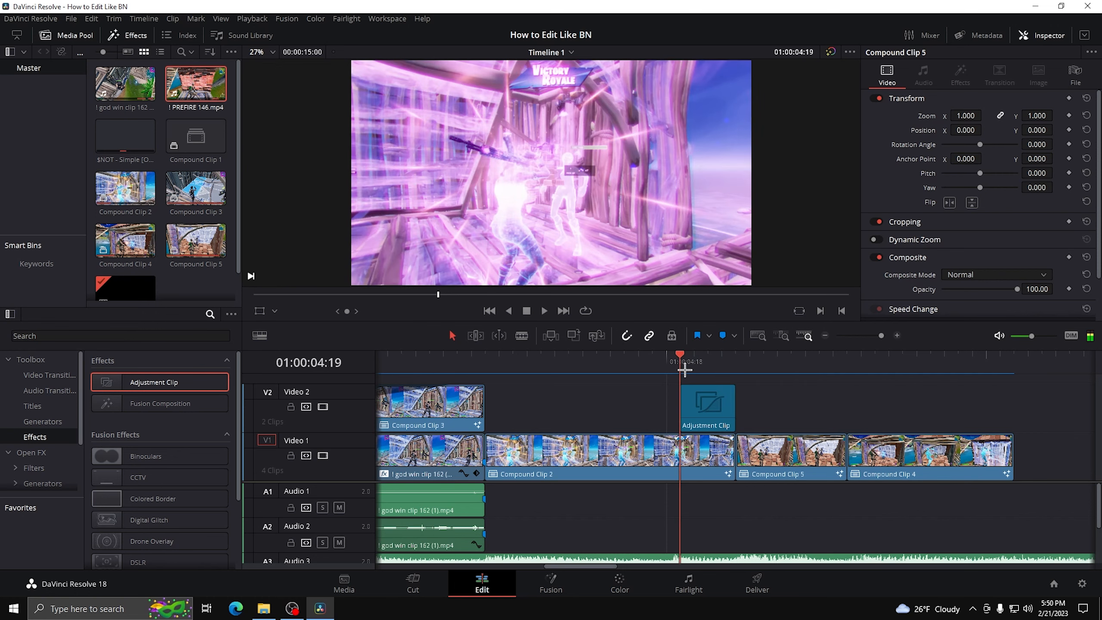
# Open the adjustment clip on the Fusion page and add the [BN] Stretch Transition (4).setting preset from the Transitions presets folder
pyautogui.rightClick(703, 414)
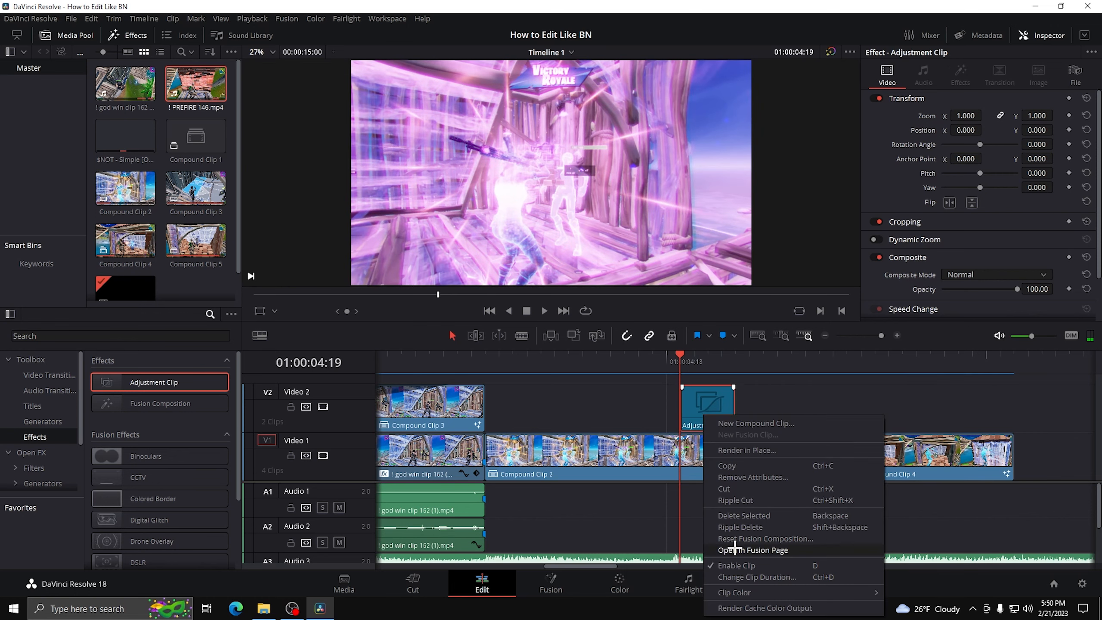
pyautogui.click(734, 550)
pyautogui.click(264, 609)
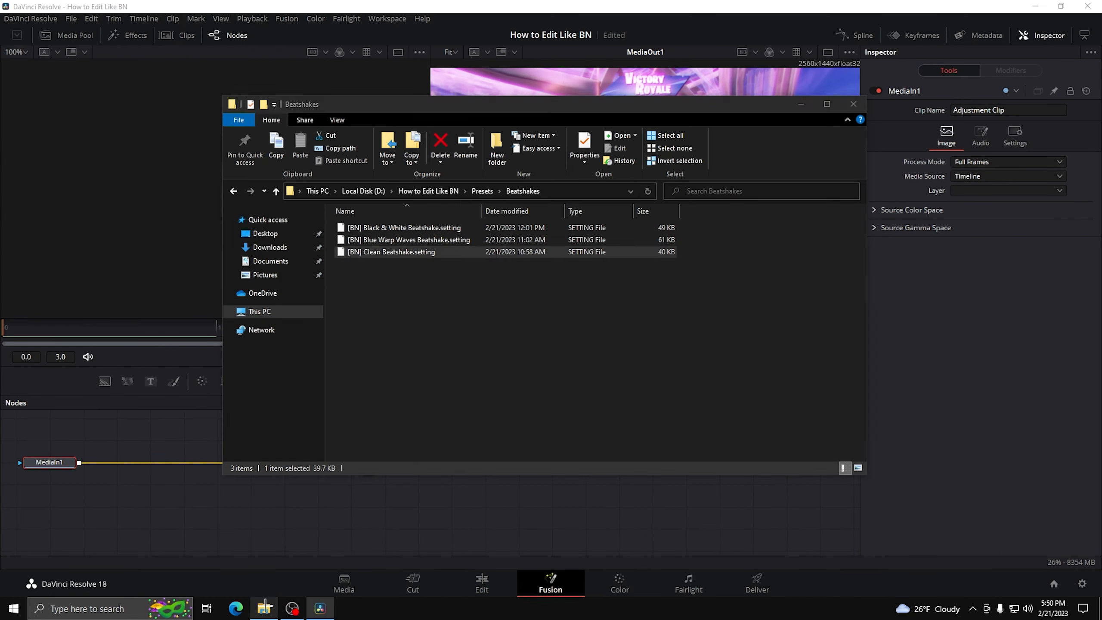
pyautogui.click(482, 191)
pyautogui.doubleClick(371, 274)
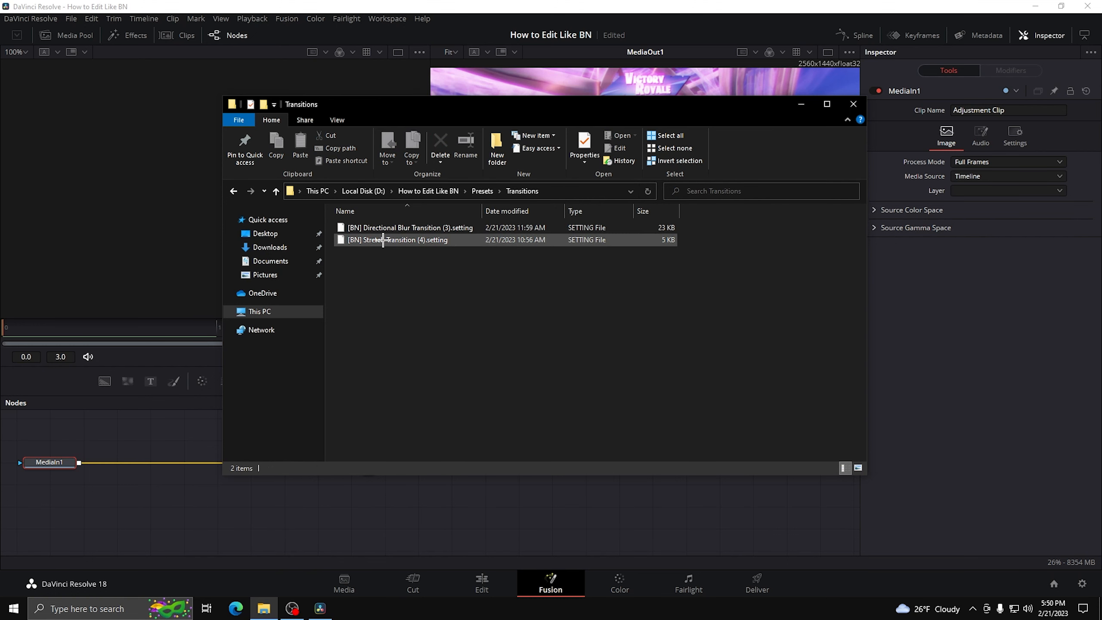
pyautogui.moveTo(383, 240); pyautogui.dragTo(442, 510)
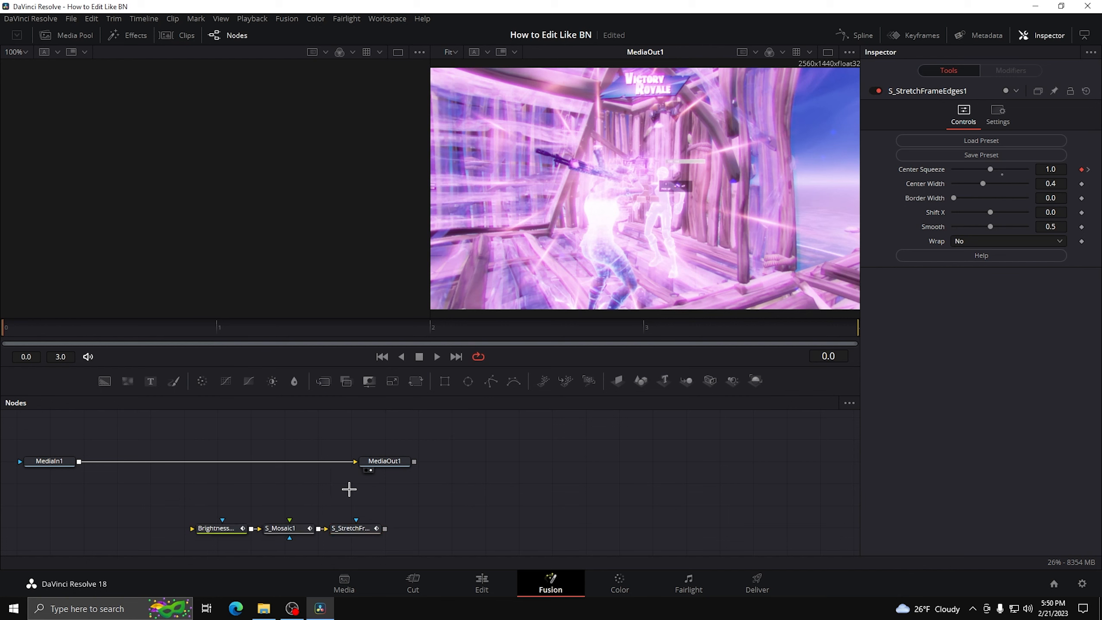
# Route MediaIn1 into the Brightness node and the S_StretchFrameEdges1 output into MediaOut1, and return to the Edit page
pyautogui.moveTo(347, 461); pyautogui.dragTo(191, 528)
pyautogui.moveTo(382, 461); pyautogui.dragTo(468, 517)
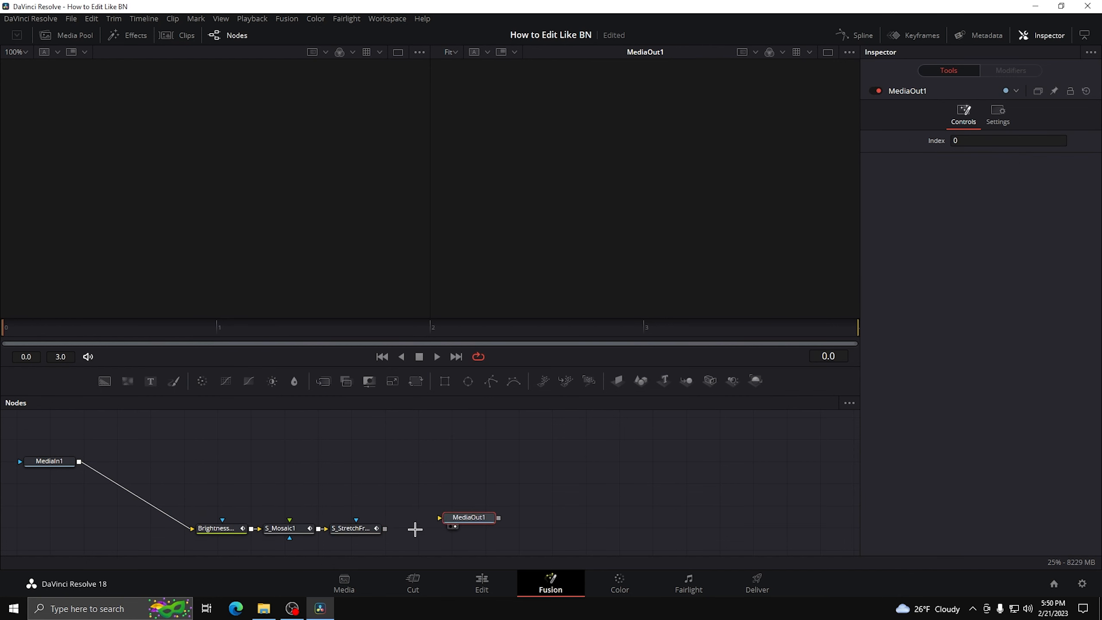
pyautogui.moveTo(384, 529); pyautogui.dragTo(456, 516)
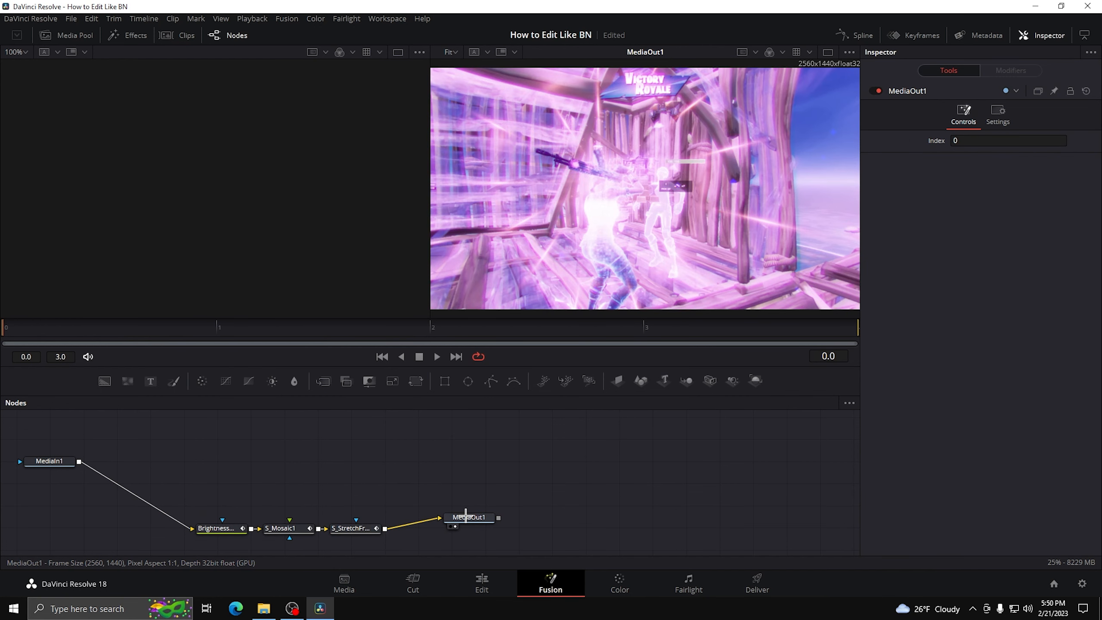
pyautogui.click(482, 583)
# Play the timeline from 01:00:03:08 to review the edit with the new transition
pyautogui.rightClick(703, 419)
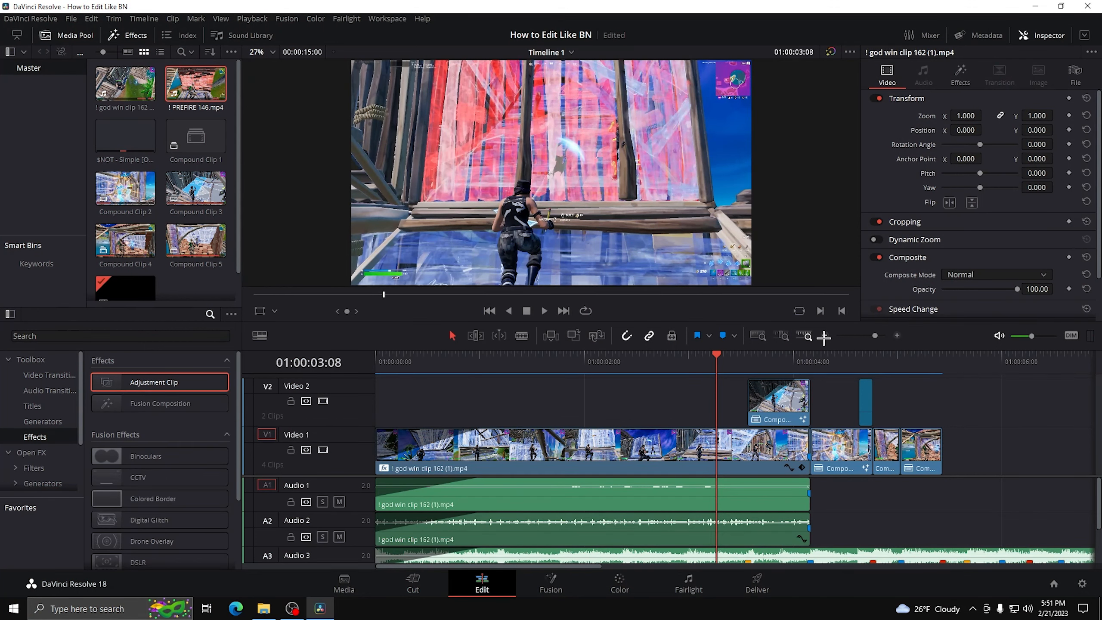
pyautogui.press('space')
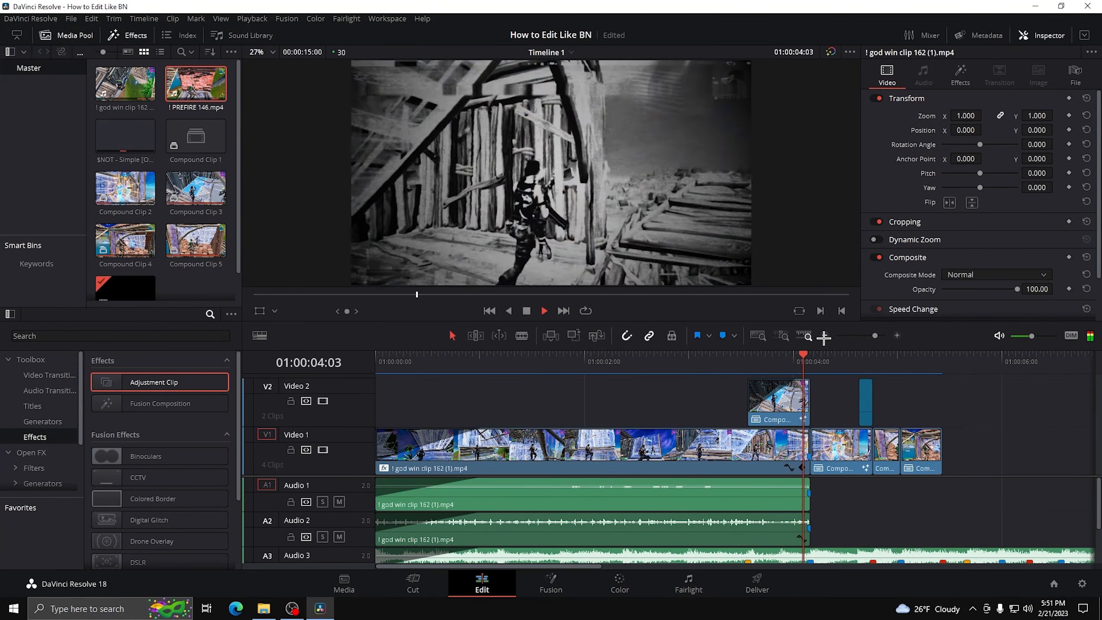
pyautogui.press('space')
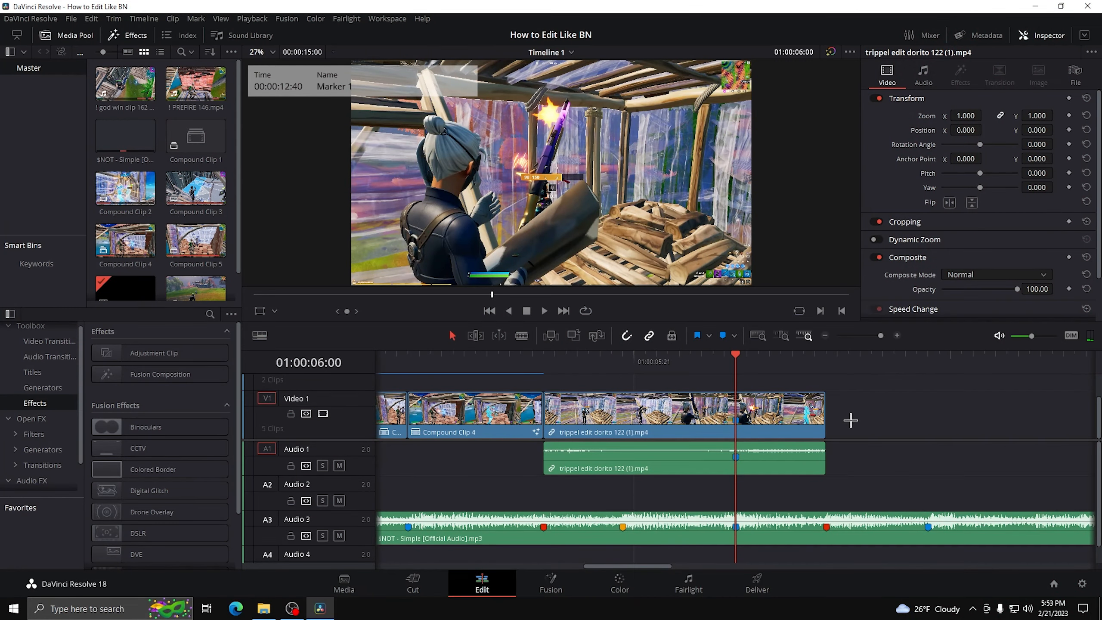
# Unlink the audio and video of trippel edit dorito 122 (1).mp4 and delete its audio on Audio 1
pyautogui.rightClick(787, 427)
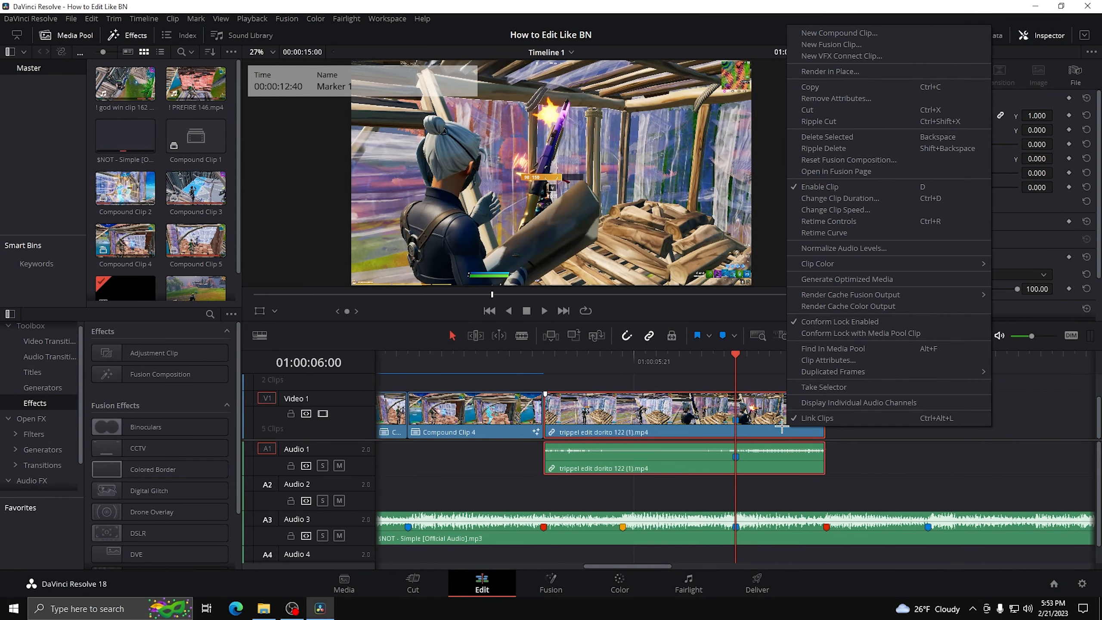
pyautogui.click(808, 416)
pyautogui.click(802, 461)
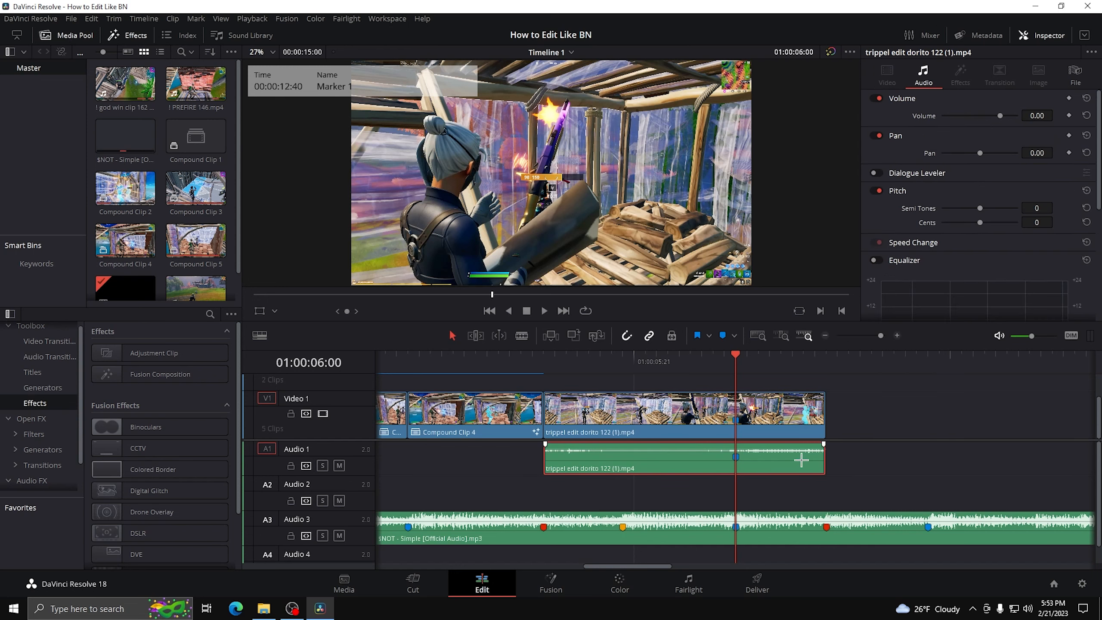
pyautogui.press('BackSpace')
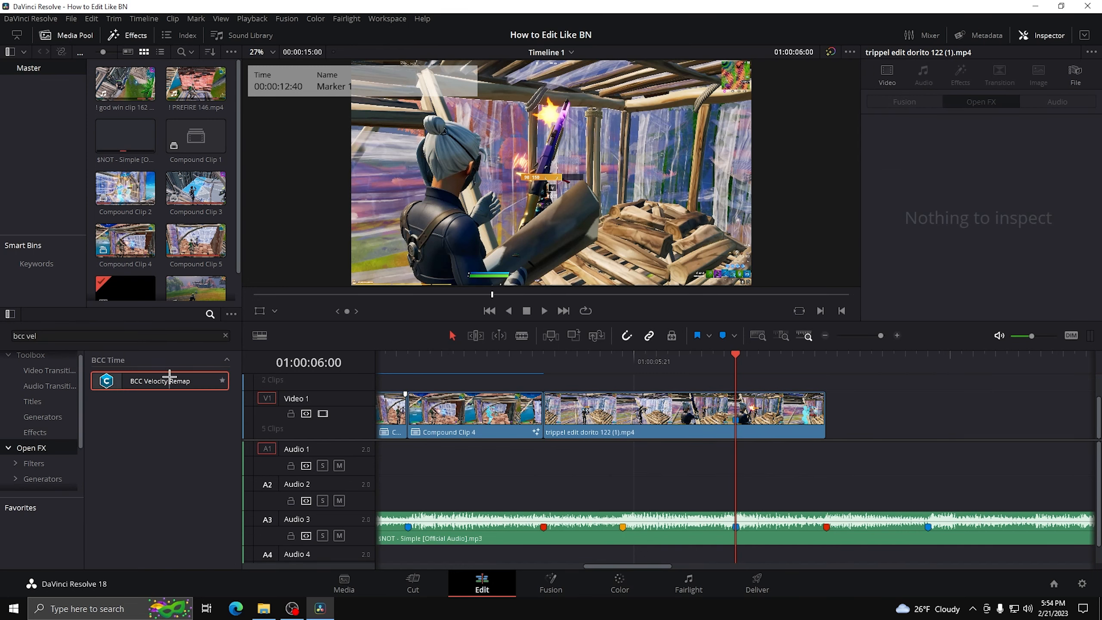
# Apply BCC Velocity Remap to the trippel edit dorito clip, set Temporal Blur Amount to 0 and disable Frame Blending
pyautogui.moveTo(169, 375); pyautogui.dragTo(636, 413)
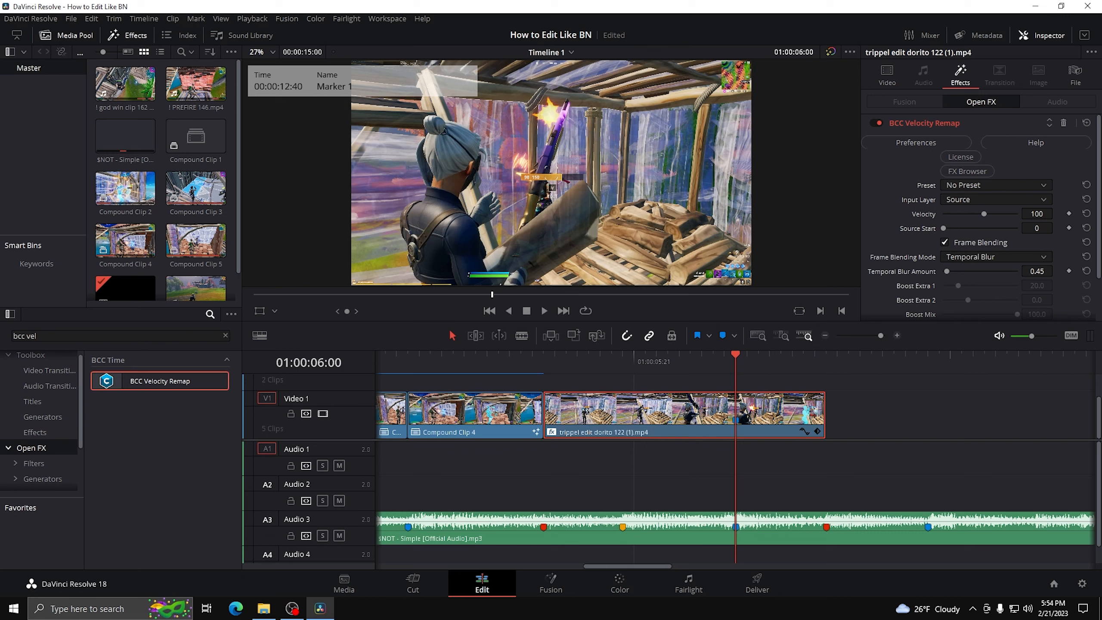
pyautogui.click(1036, 271)
pyautogui.write('0')
pyautogui.press('Return')
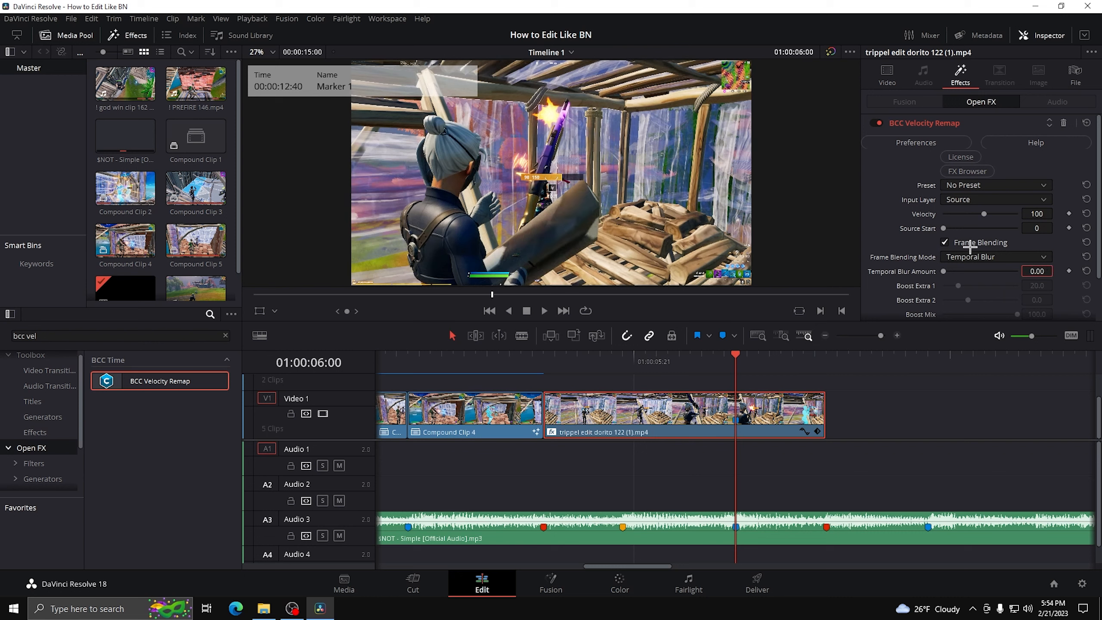
pyautogui.click(946, 242)
# Add Velocity keyframes of 100 at 01:00:05:27, 01:00:06:00 and 01:00:06:03 around the blue marker
pyautogui.press('Left')
pyautogui.press('Left')
pyautogui.press('Left')
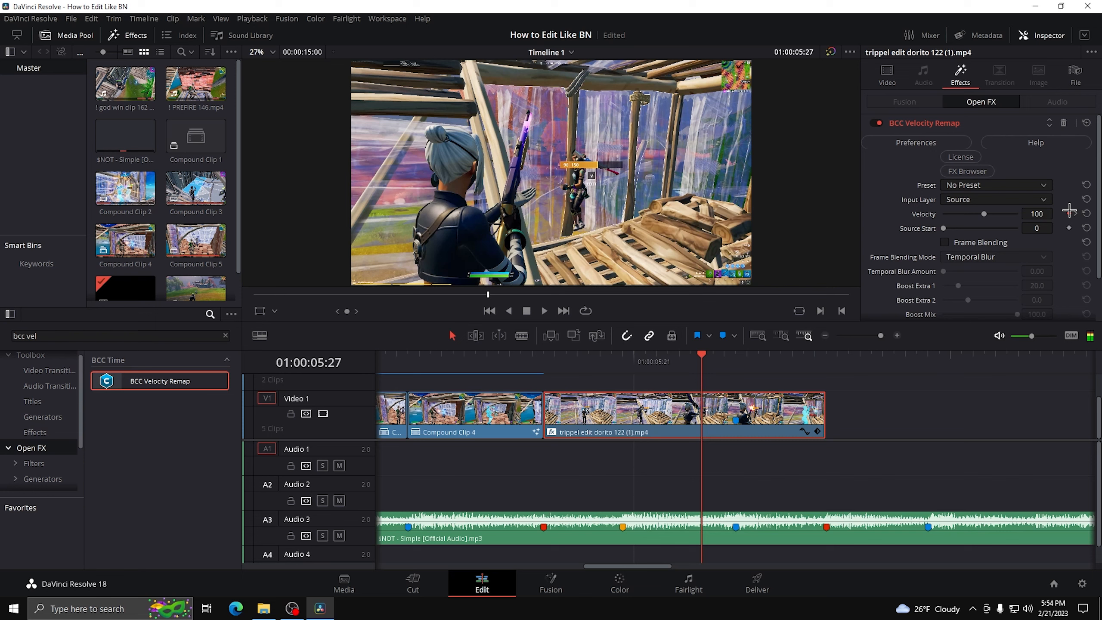
pyautogui.click(1070, 213)
pyautogui.press('Right')
pyautogui.press('Right')
pyautogui.press('Right')
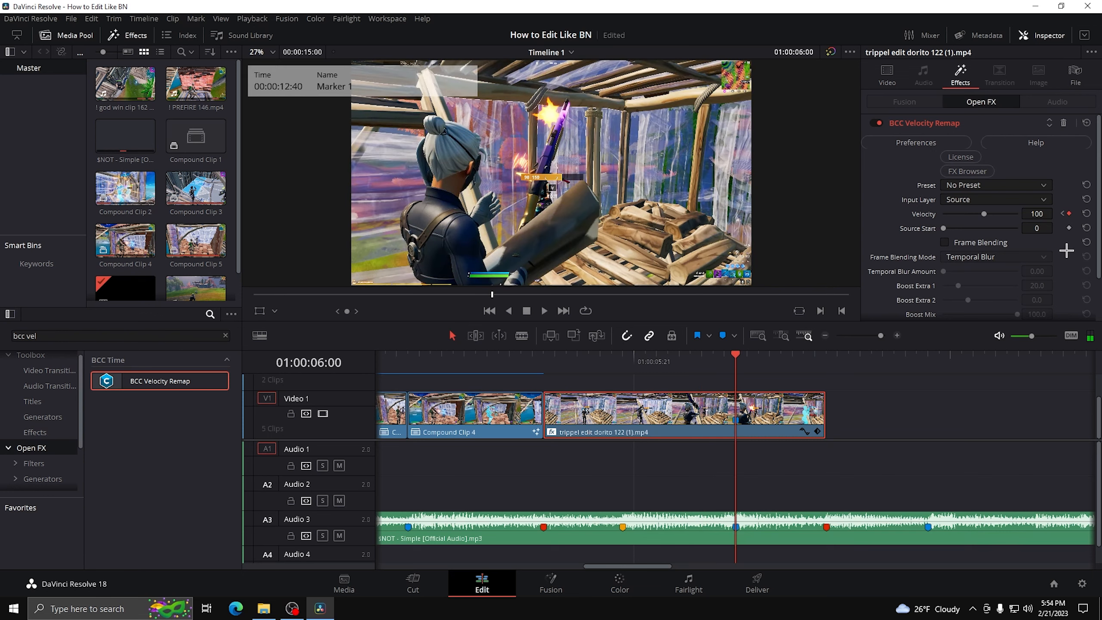
pyautogui.press('Right')
pyautogui.press('Right')
pyautogui.press('Right')
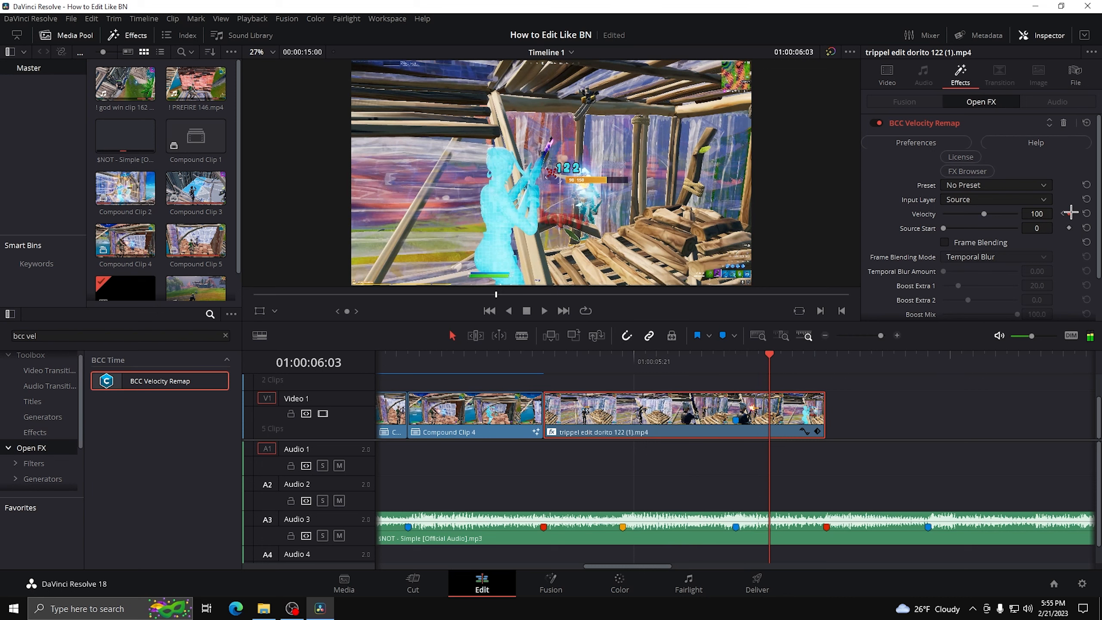
pyautogui.click(1070, 213)
# Set the Velocity keyframe at 01:00:06:00 to 300 and change the Velocity value of the keyframe at 01:00:06:03
pyautogui.press('Left')
pyautogui.press('Left')
pyautogui.press('Left')
pyautogui.click(1037, 213)
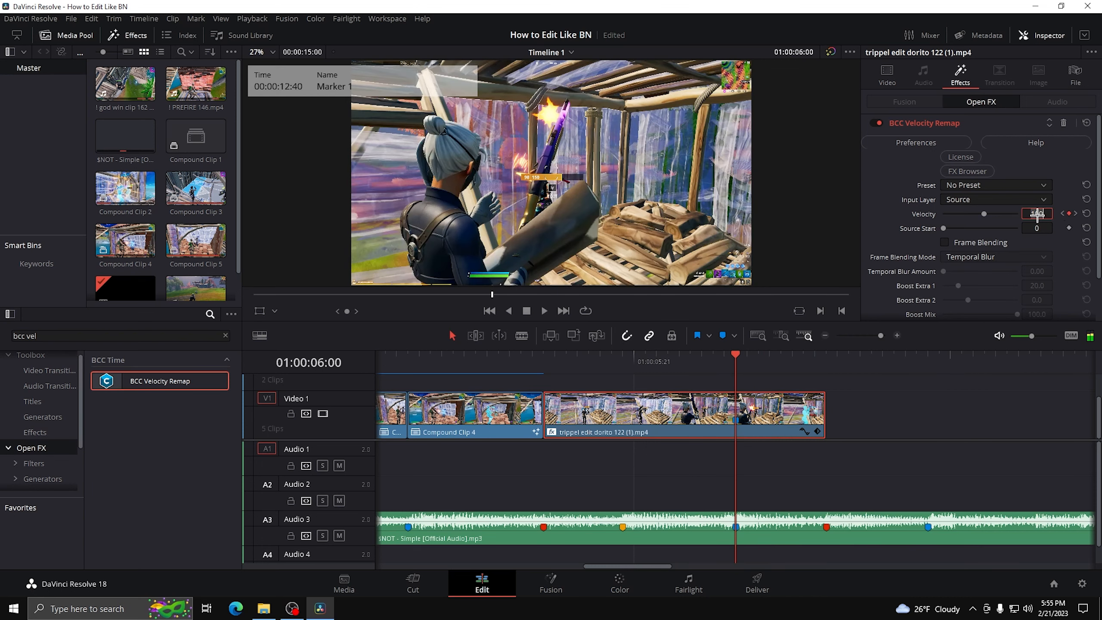
pyautogui.press('Return')
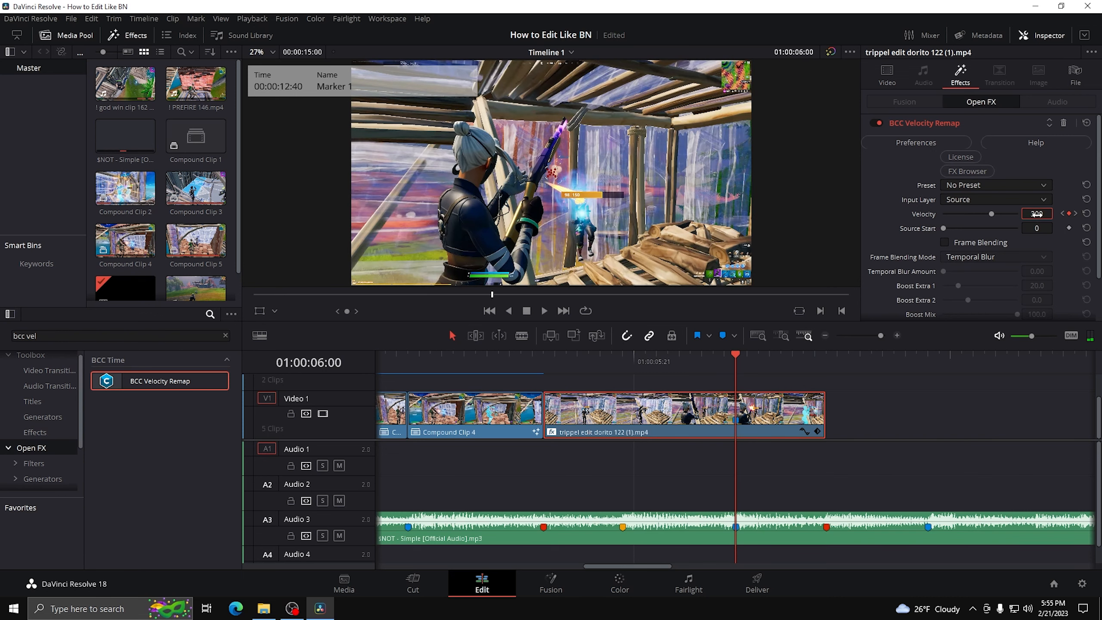
pyautogui.click(1076, 213)
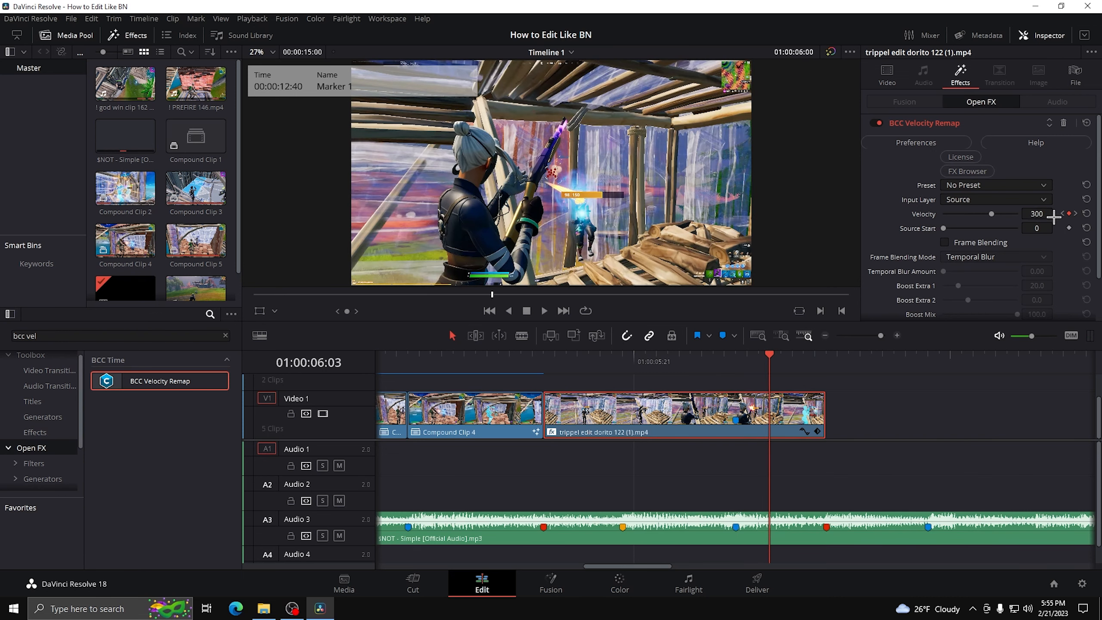
pyautogui.click(1043, 217)
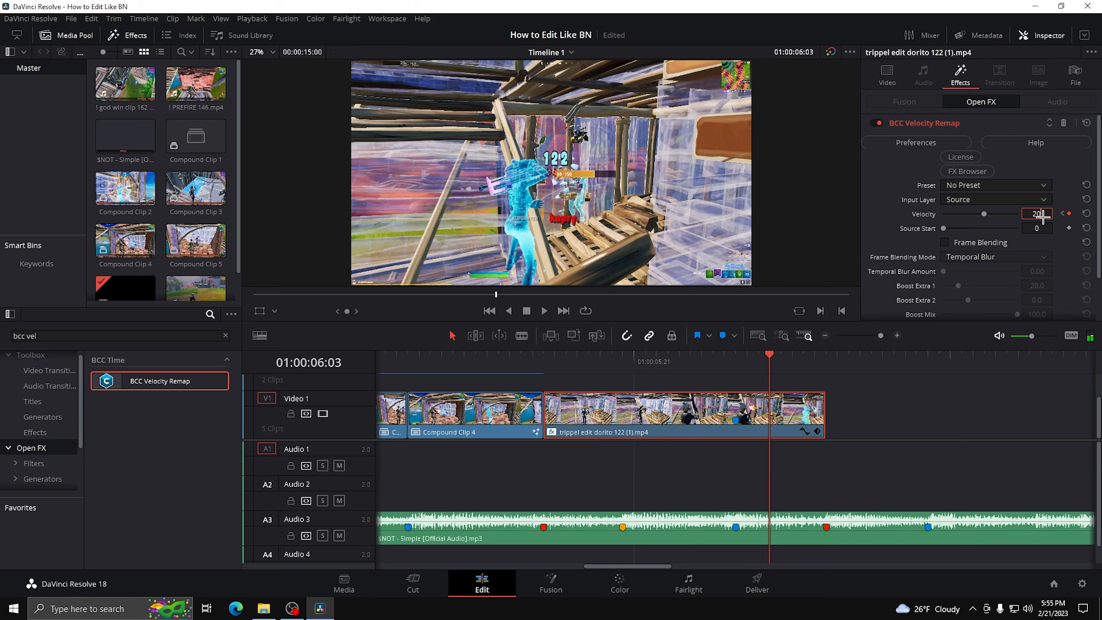
pyautogui.press('Return')
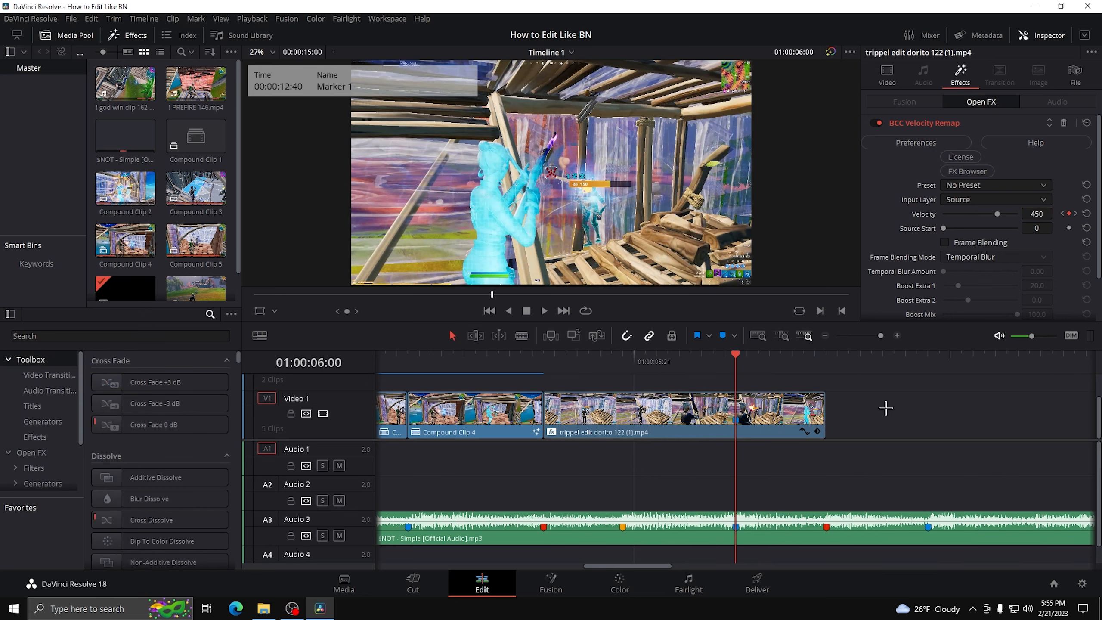
# Split the trippel edit dorito clip at 01:00:06:00 and extend the second part well past the next blue marker
pyautogui.hotkey('ctrl', 'b')
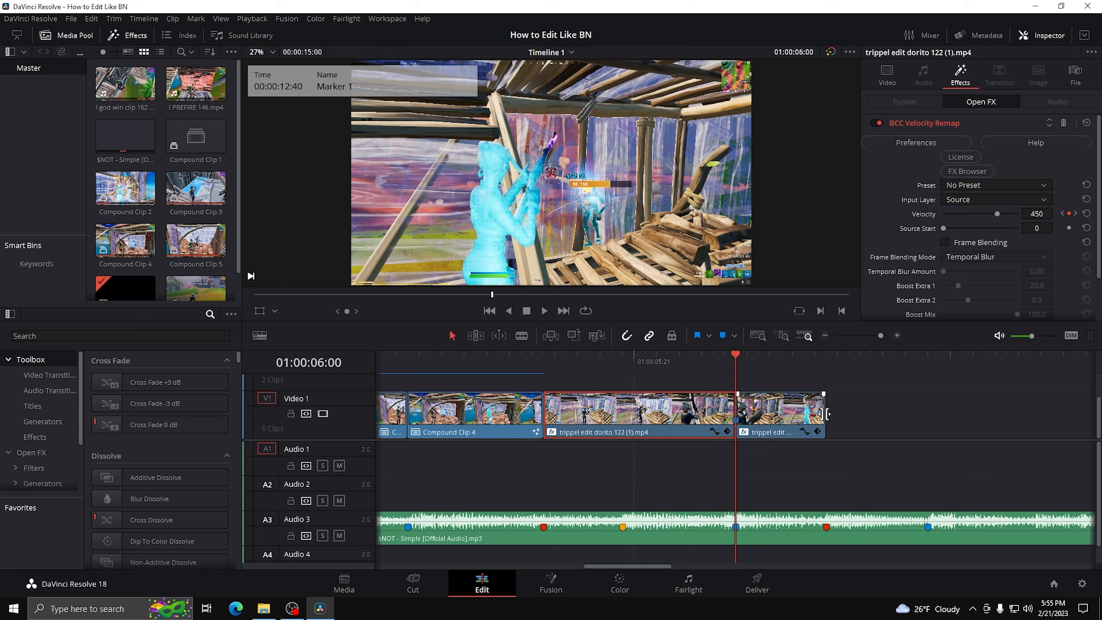
pyautogui.moveTo(827, 414); pyautogui.dragTo(1050, 414)
# Turn the extended second part into a compound clip named Compound Clip 6 and trim its end to the red marker
pyautogui.rightClick(900, 410)
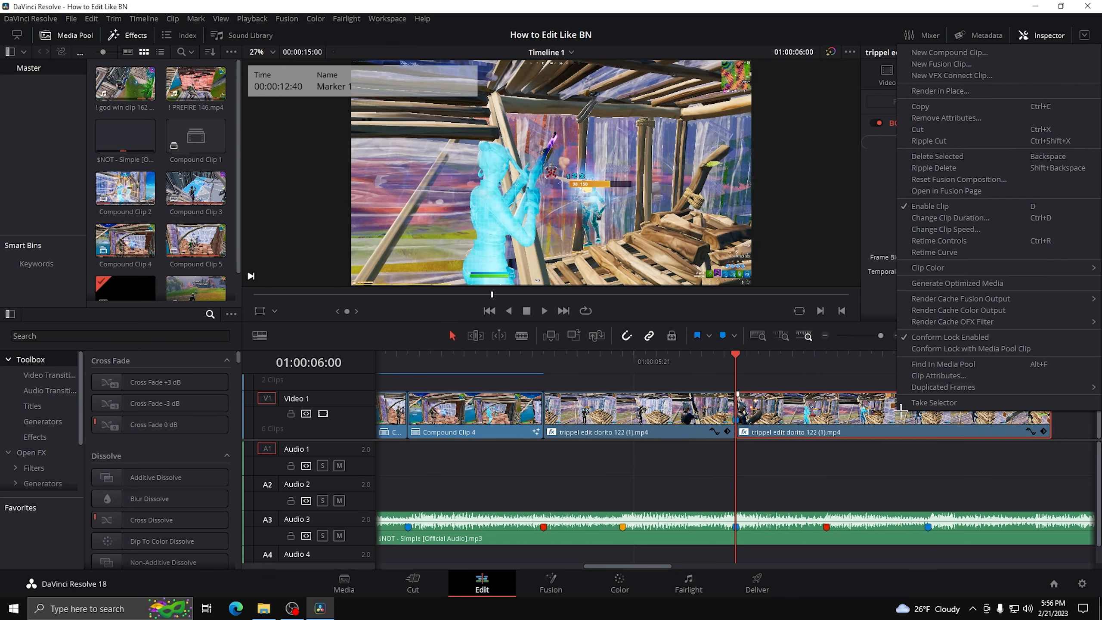
pyautogui.click(948, 52)
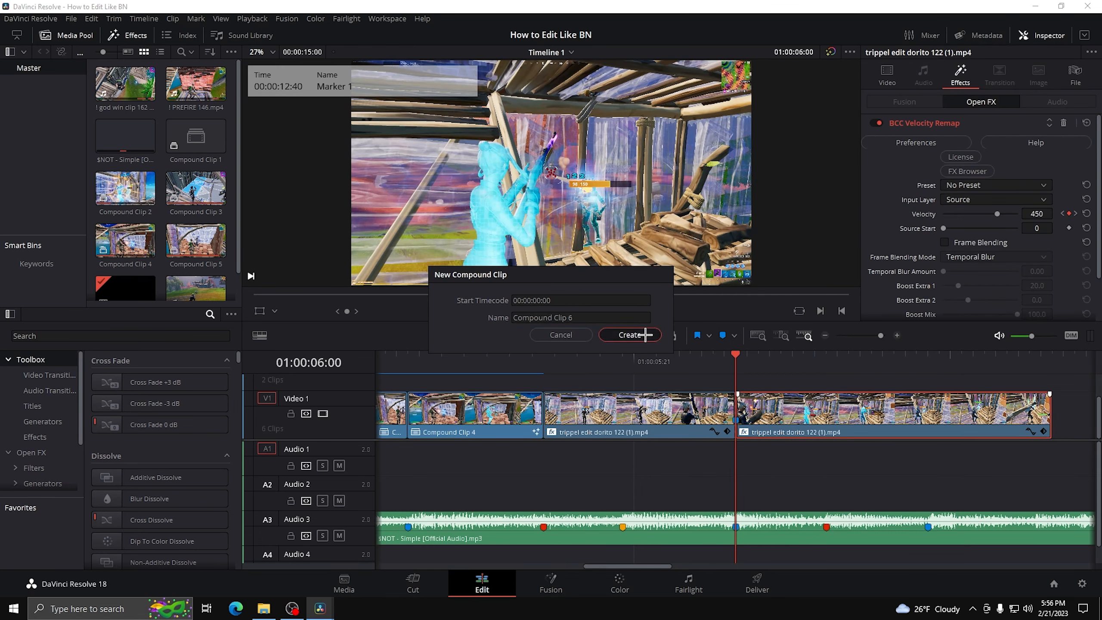
pyautogui.click(629, 335)
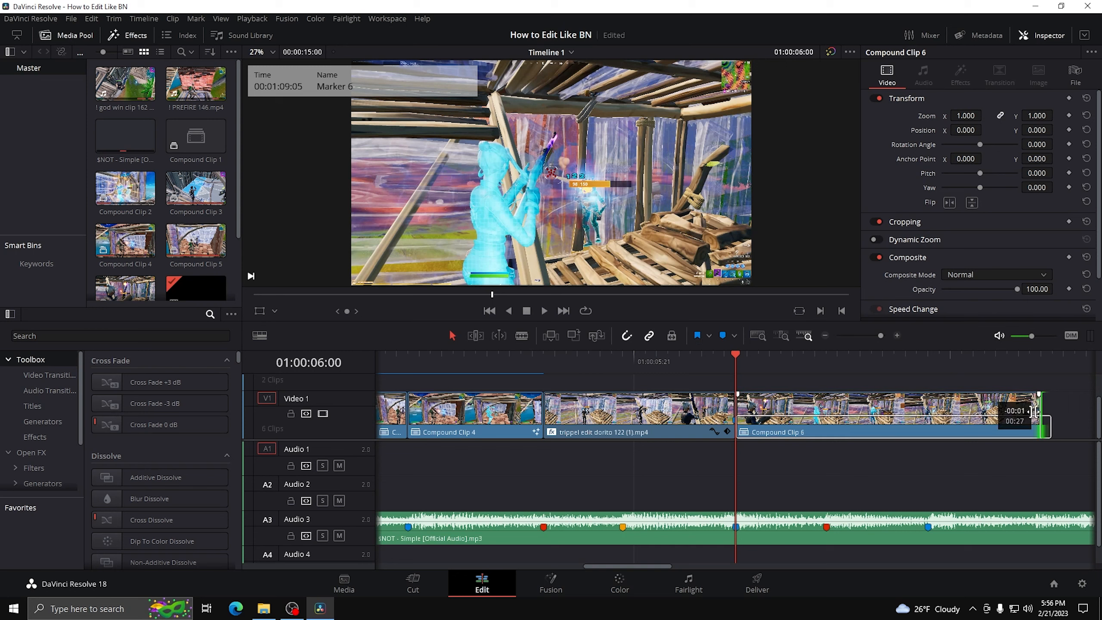
pyautogui.moveTo(1054, 412); pyautogui.dragTo(824, 413)
# Open Compound Clip 6 on the Fusion page and add the [BN] Clean Glint Impact.setting preset from the Impacts presets folder
pyautogui.rightClick(774, 416)
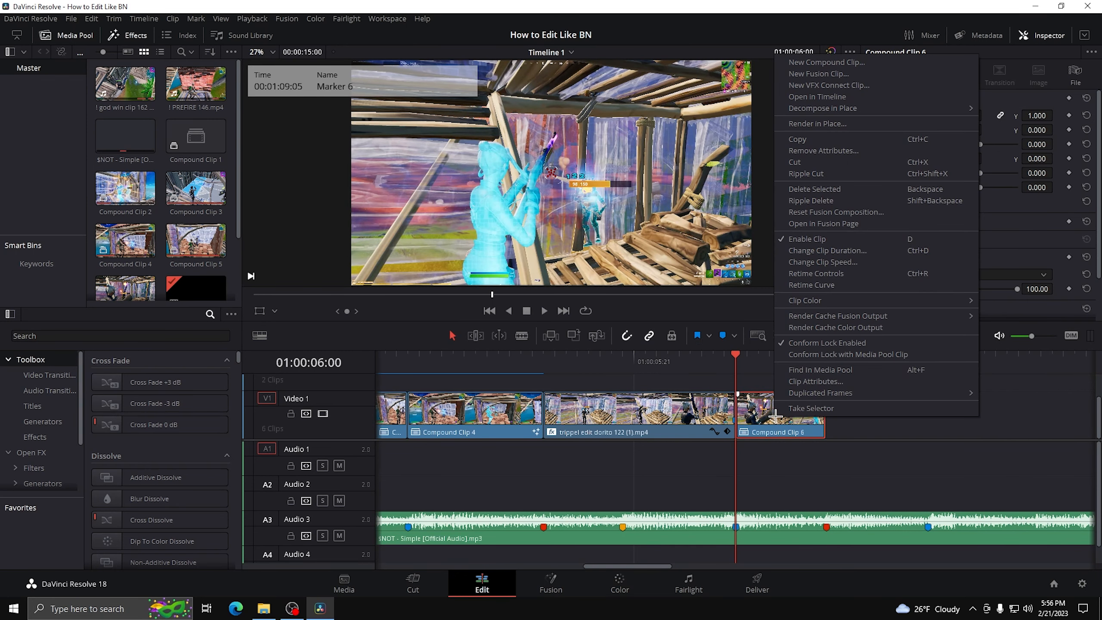
pyautogui.click(827, 223)
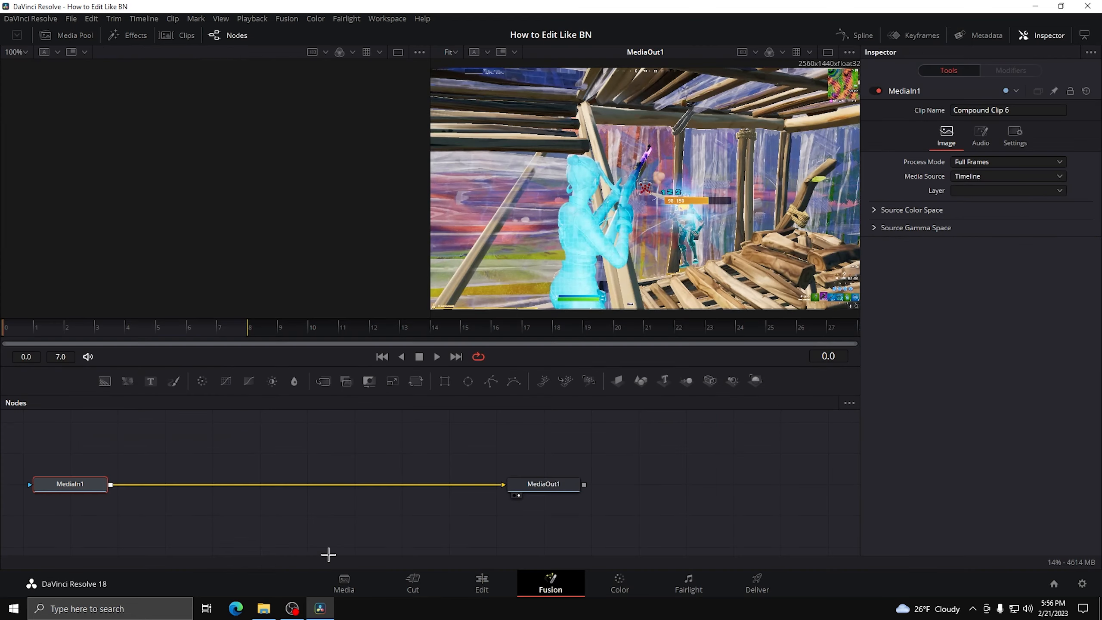
pyautogui.click(264, 608)
pyautogui.doubleClick(356, 262)
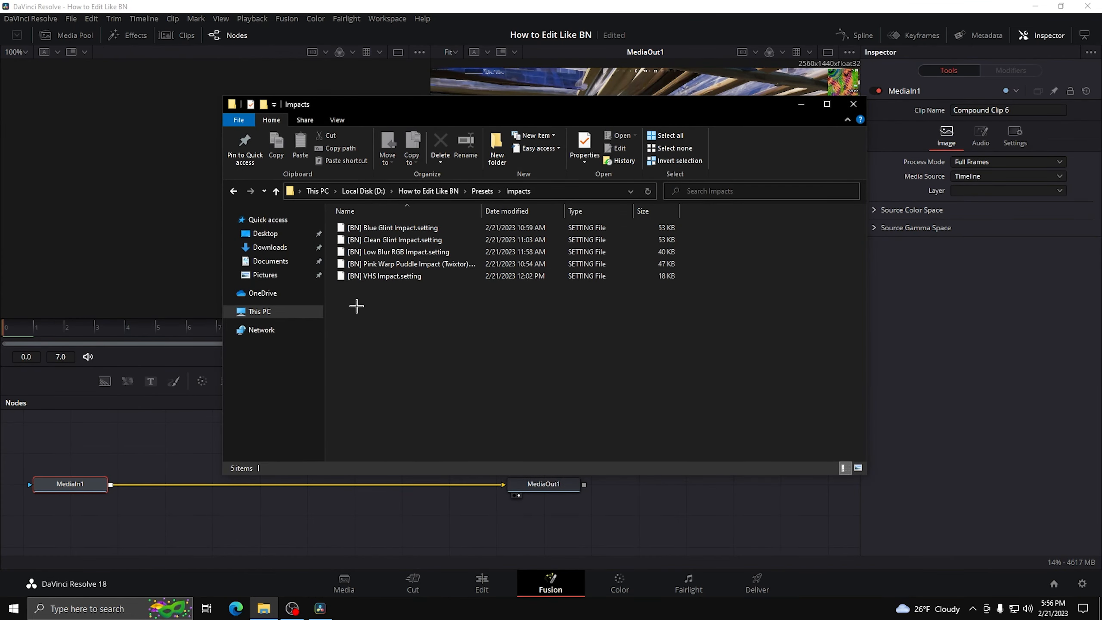
pyautogui.moveTo(392, 240); pyautogui.dragTo(347, 519)
pyautogui.click(460, 516)
pyautogui.scroll(-3, 460, 516)
pyautogui.scroll(1, 459, 516)
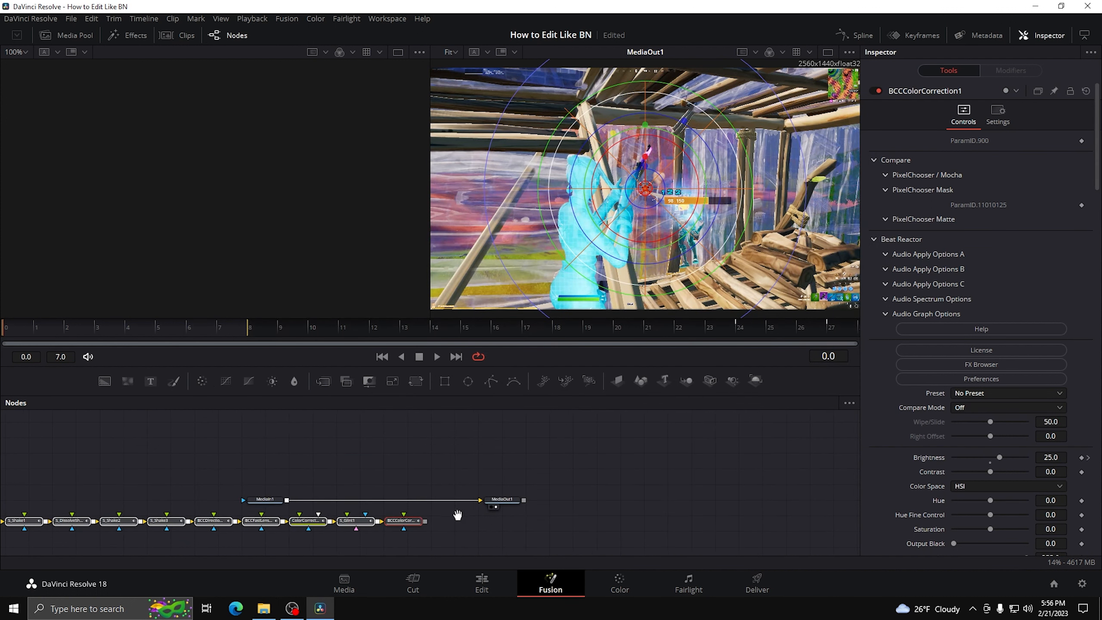
# Arrange the media nodes, then connect MediaIn1 to S_Shake1 and the final BCC color correction node to MediaOut1
pyautogui.moveTo(459, 515); pyautogui.dragTo(635, 500)
pyautogui.moveTo(440, 485); pyautogui.dragTo(168, 480)
pyautogui.moveTo(647, 485); pyautogui.dragTo(190, 507)
pyautogui.moveTo(599, 506); pyautogui.dragTo(657, 485)
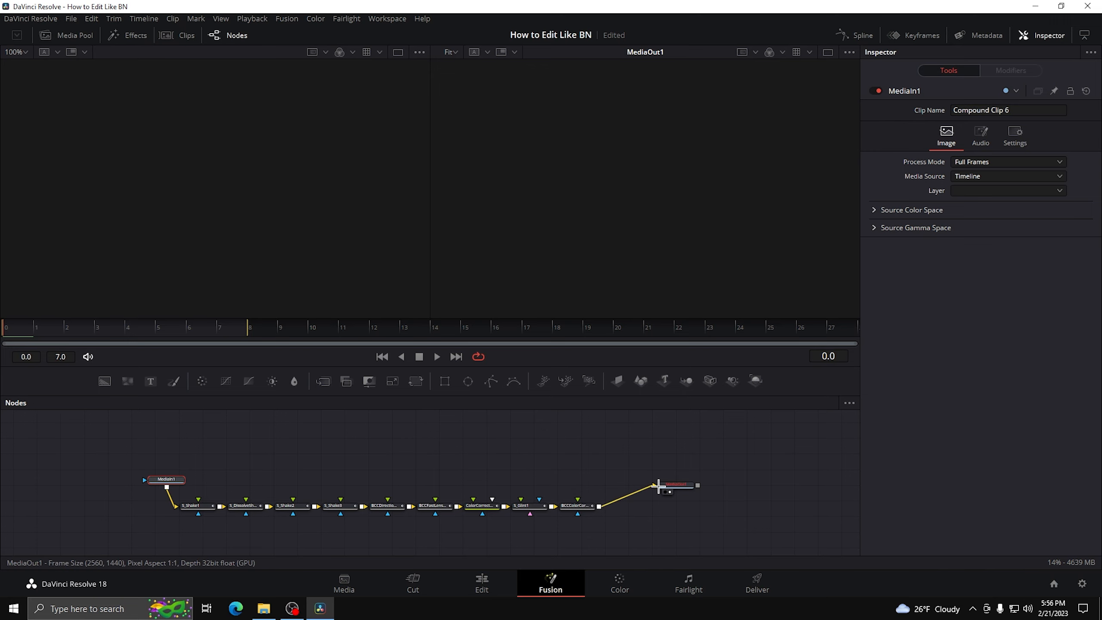
# Return to the Edit page and enable Render Cache Color Output for Compound Clip 6
pyautogui.click(491, 582)
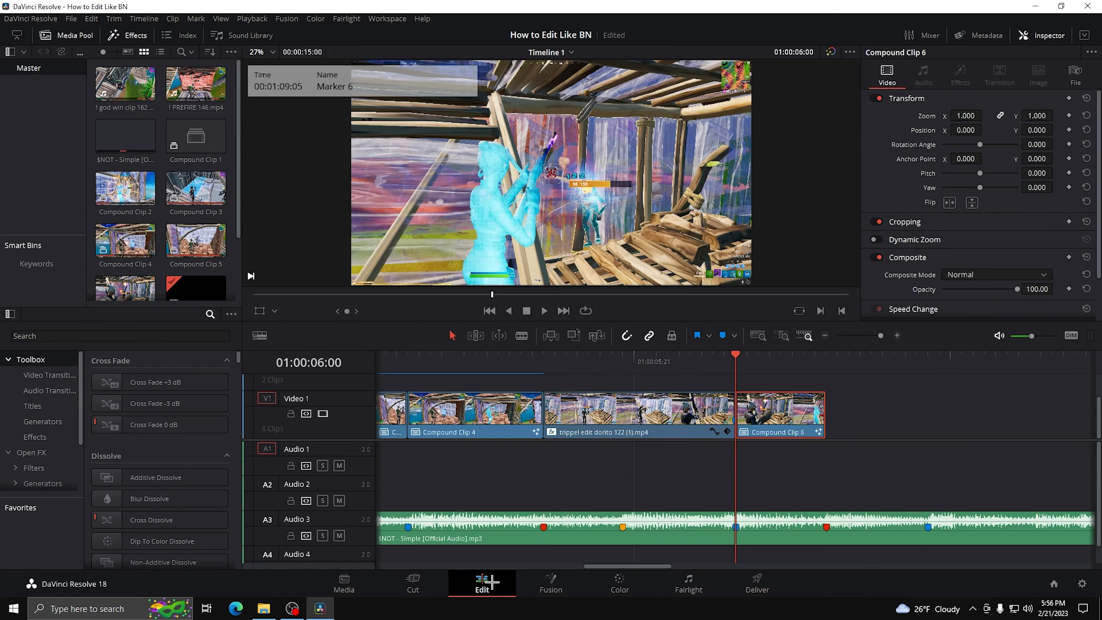
pyautogui.rightClick(770, 417)
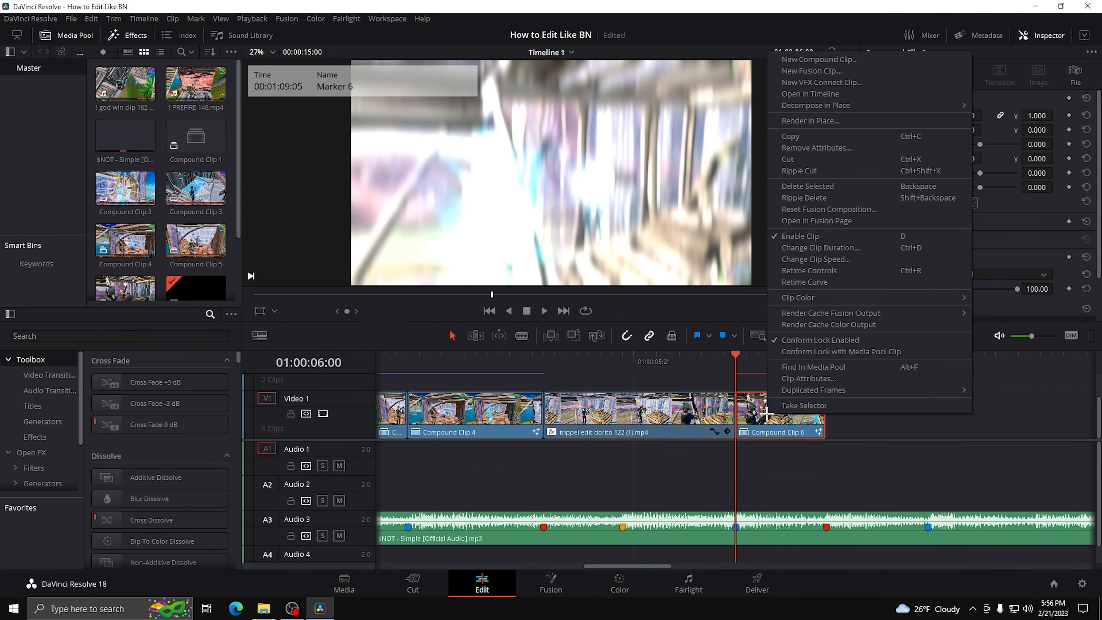
pyautogui.click(822, 324)
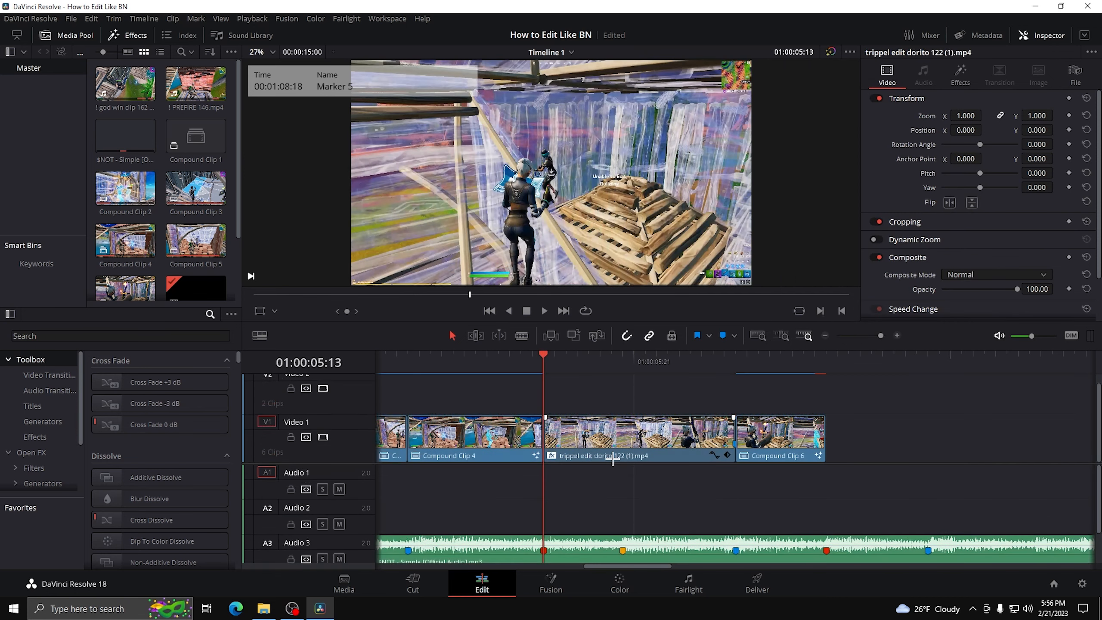
# Split the remaining trippel edit dorito clip at the orange marker, 01:00:05:20
pyautogui.click(615, 454)
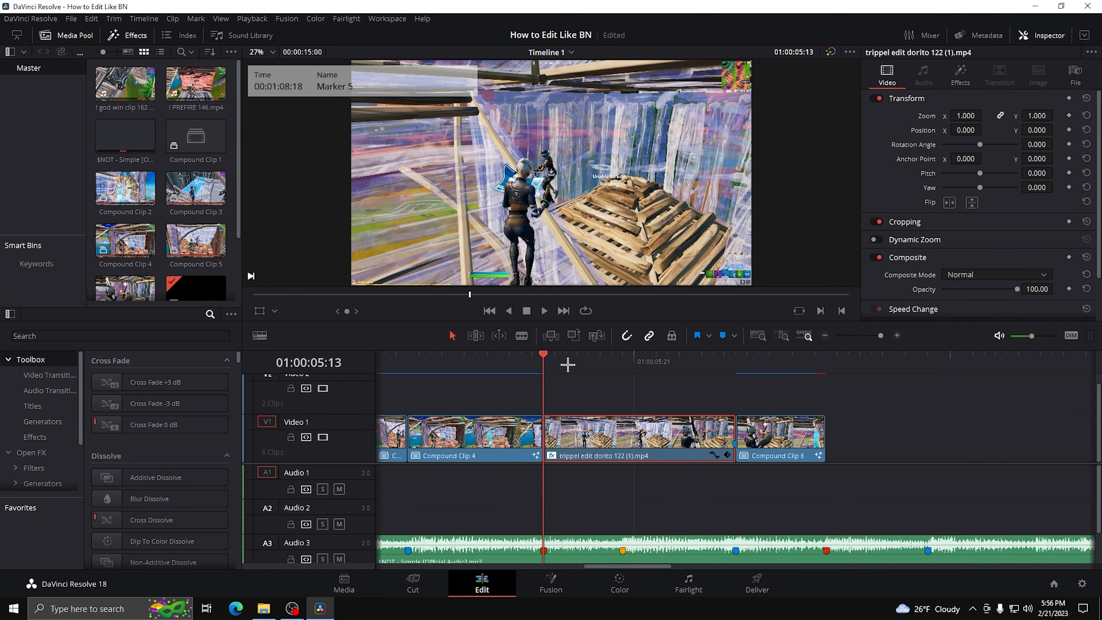
pyautogui.click(589, 369)
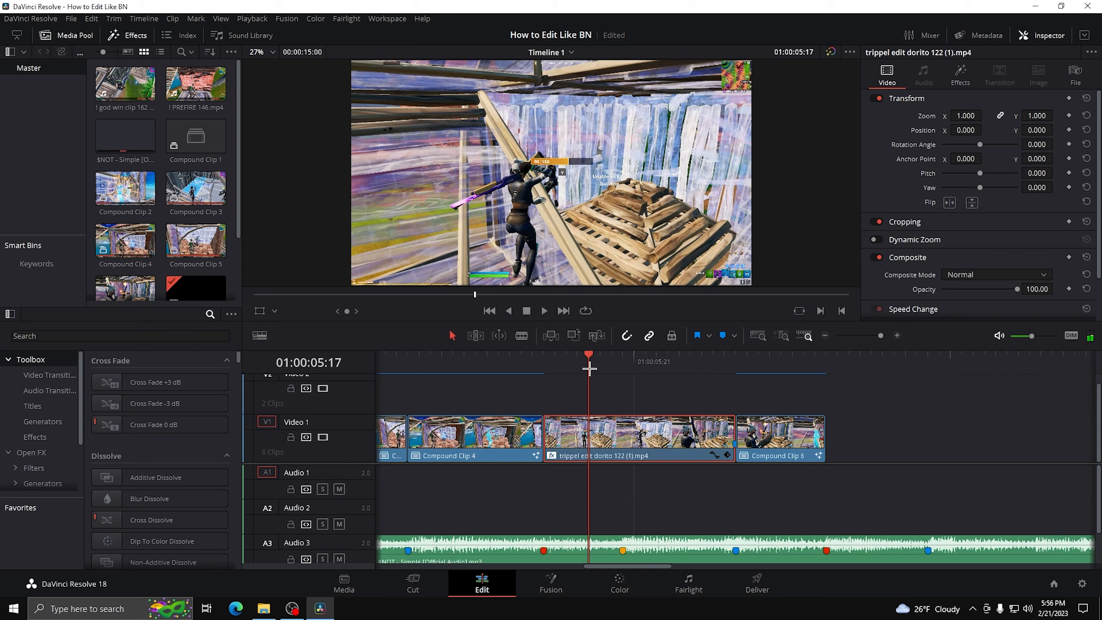
pyautogui.moveTo(591, 355)
pyautogui.mouseDown()
pyautogui.moveTo(623, 356)
pyautogui.moveTo(564, 361)
pyautogui.moveTo(652, 374)
pyautogui.moveTo(710, 366)
pyautogui.moveTo(626, 381)
pyautogui.mouseUp()
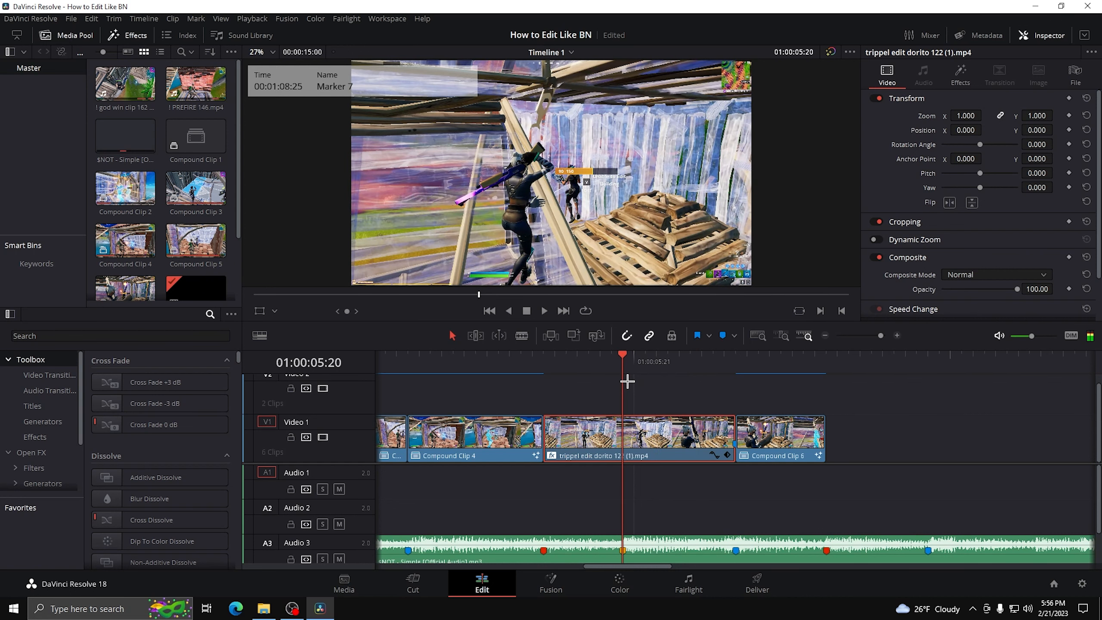
pyautogui.hotkey('ctrl', 'b')
pyautogui.rightClick(655, 440)
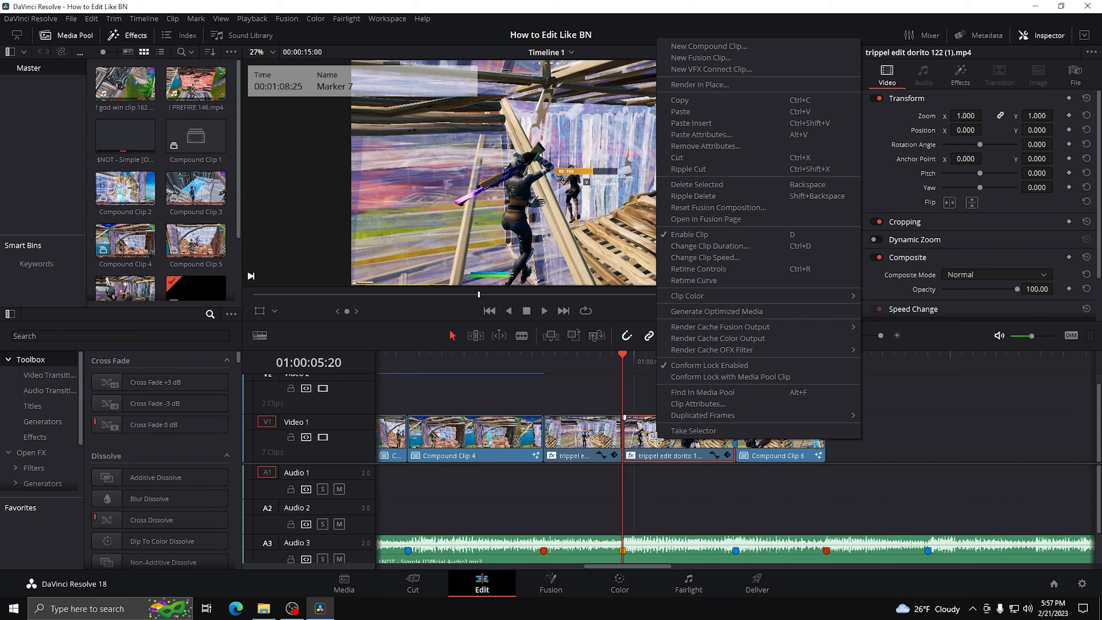
pyautogui.click(690, 165)
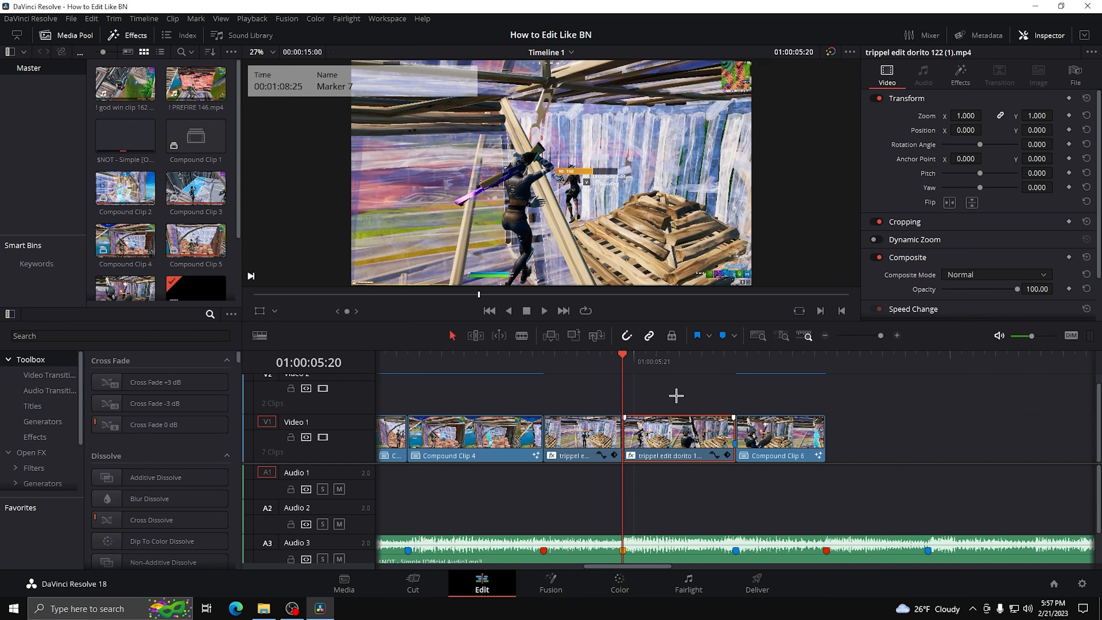
# Undo the split, then paste the copied trippel edit dorito segment and place it on Video 2 starting at the orange marker
pyautogui.hotkey('ctrl', 'z')
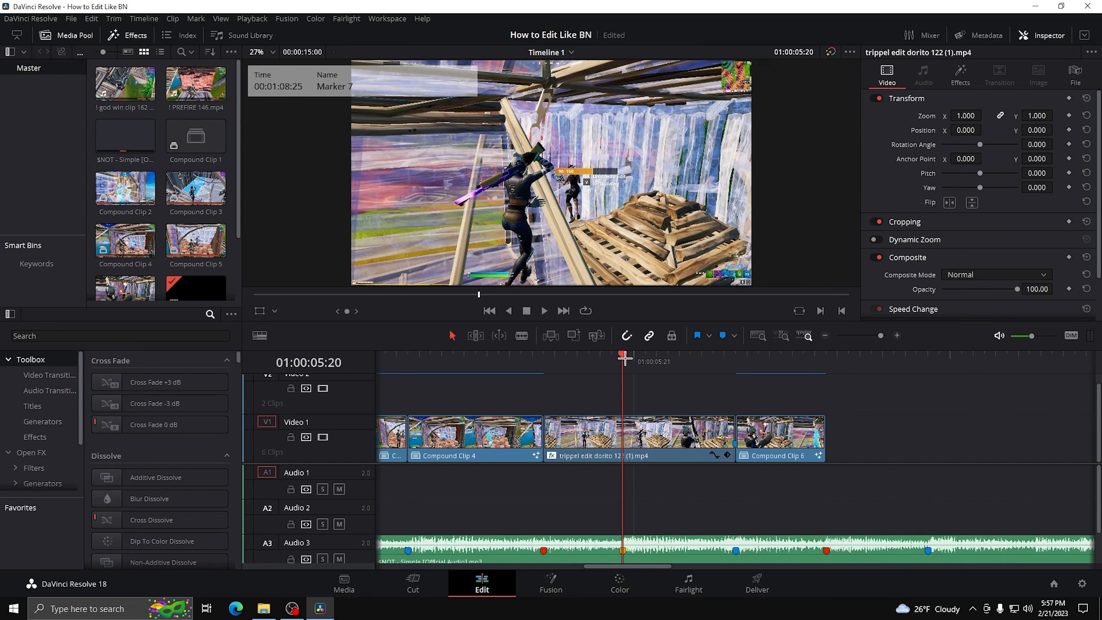
pyautogui.moveTo(624, 359); pyautogui.dragTo(860, 396)
pyautogui.rightClick(895, 439)
pyautogui.click(916, 447)
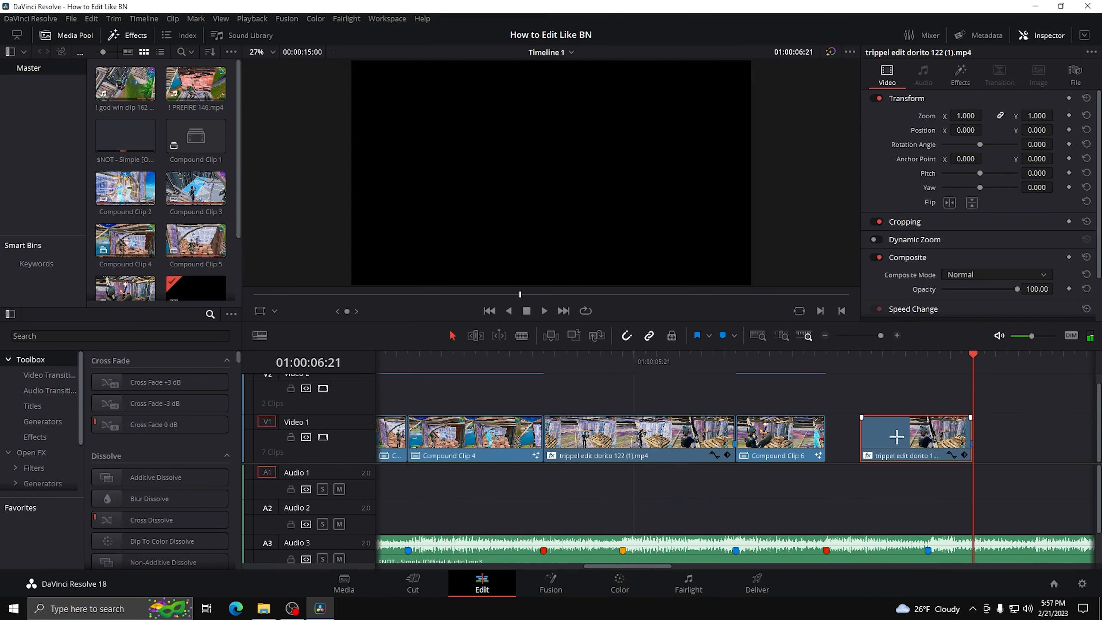
pyautogui.moveTo(893, 441)
pyautogui.mouseDown()
pyautogui.moveTo(887, 401)
pyautogui.moveTo(668, 402)
pyautogui.mouseUp()
pyautogui.click(955, 384)
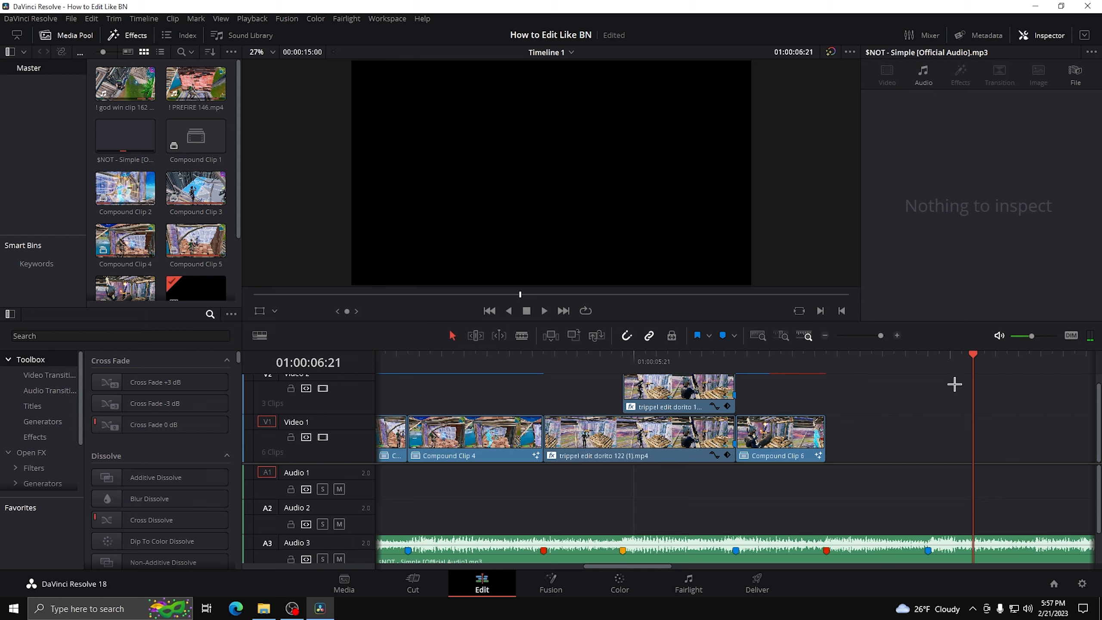
# Create Compound Clip 7 from the duplicated trippel edit dorito segment on Video 2
pyautogui.moveTo(973, 355); pyautogui.dragTo(637, 388)
pyautogui.click(636, 388)
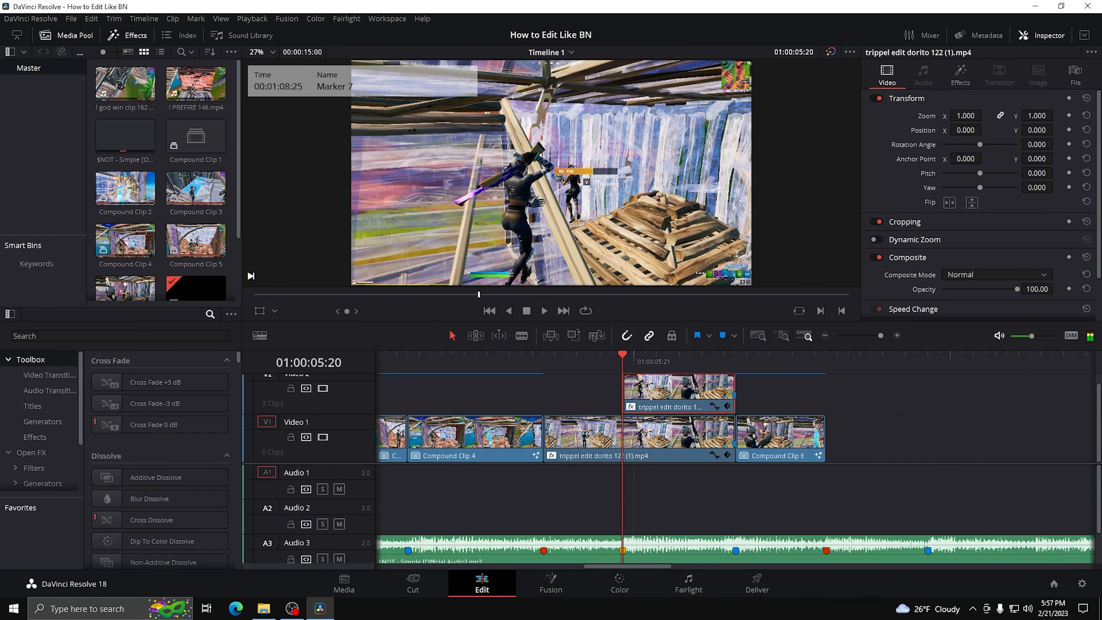
pyautogui.rightClick(651, 393)
pyautogui.click(692, 13)
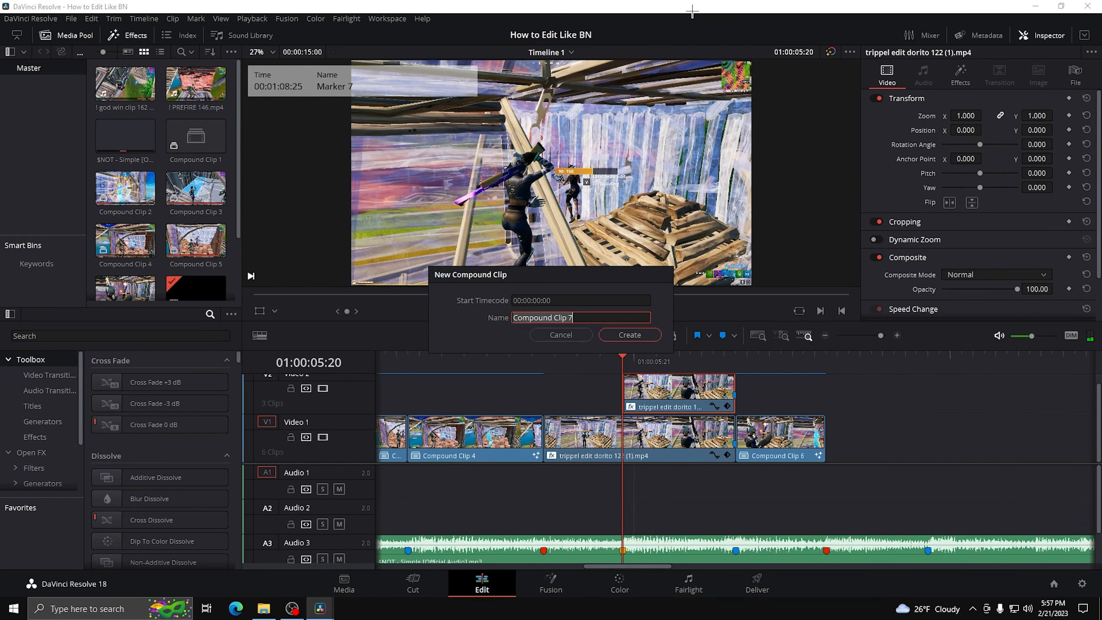
pyautogui.click(642, 335)
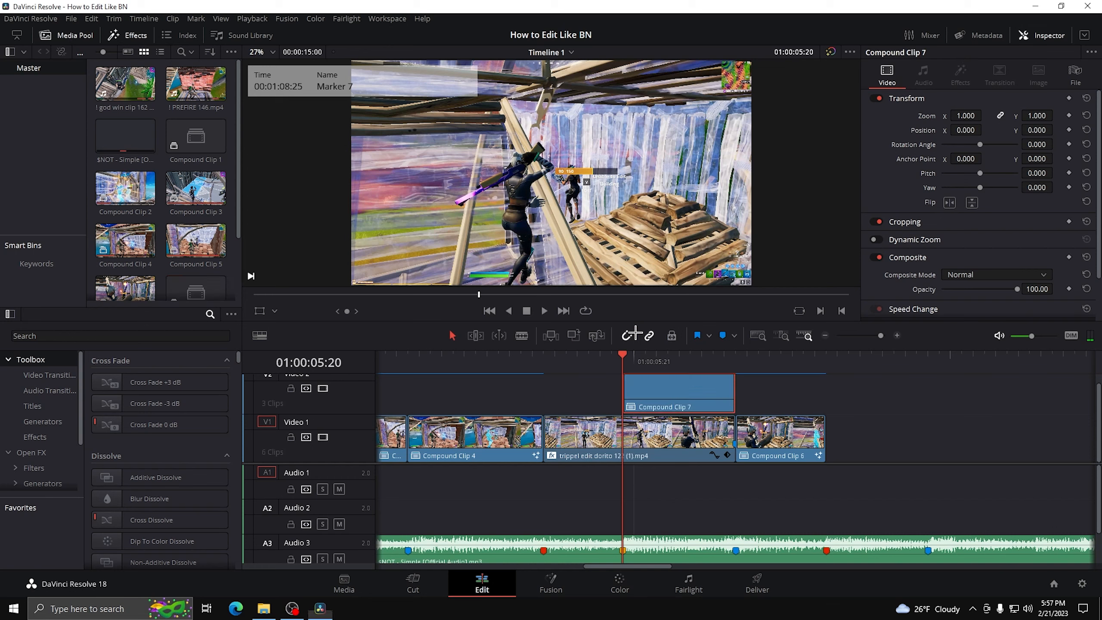
# Open Compound Clip 7 on the Fusion page and add the [BN] Blue Warp Waves Beatshake.setting preset from the Beatshakes folder
pyautogui.rightClick(667, 406)
pyautogui.click(707, 214)
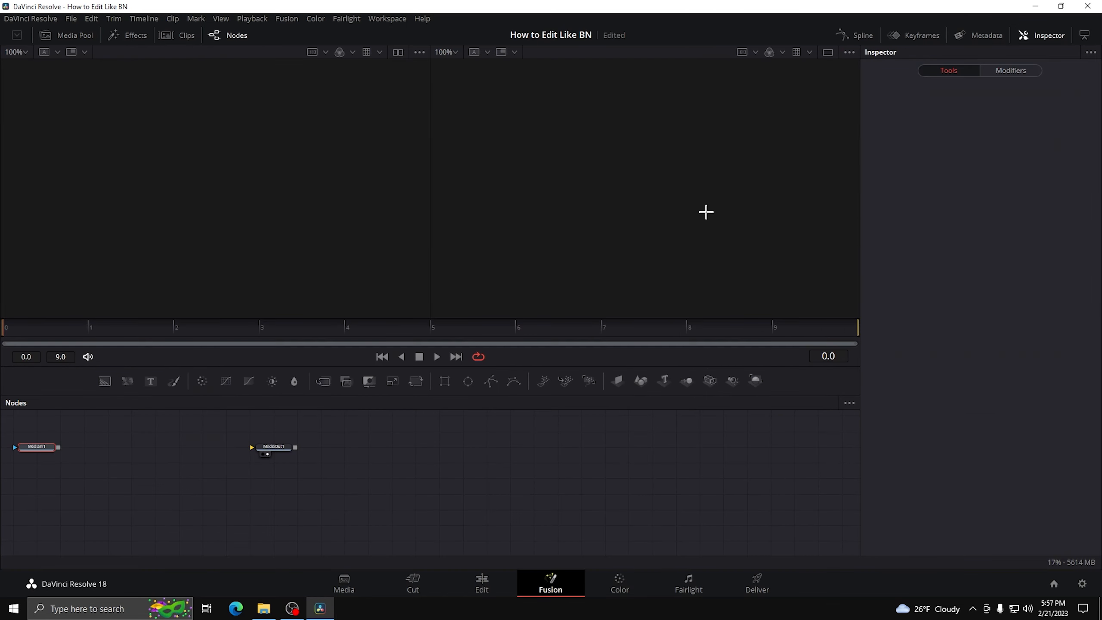
pyautogui.click(264, 608)
pyautogui.click(479, 191)
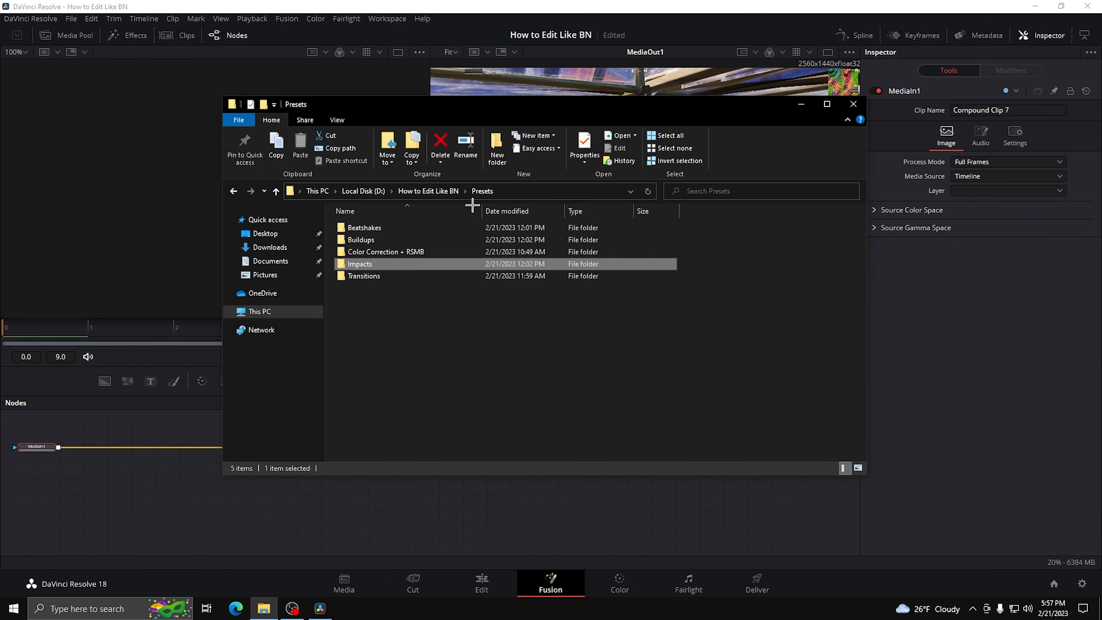
pyautogui.doubleClick(401, 226)
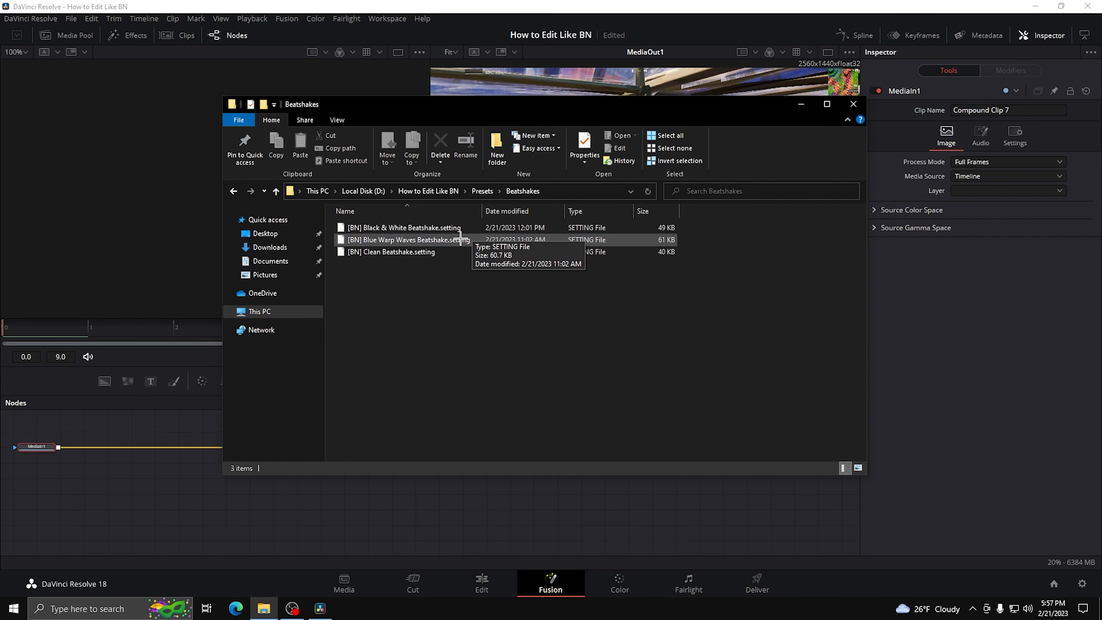
pyautogui.moveTo(434, 240); pyautogui.dragTo(433, 512)
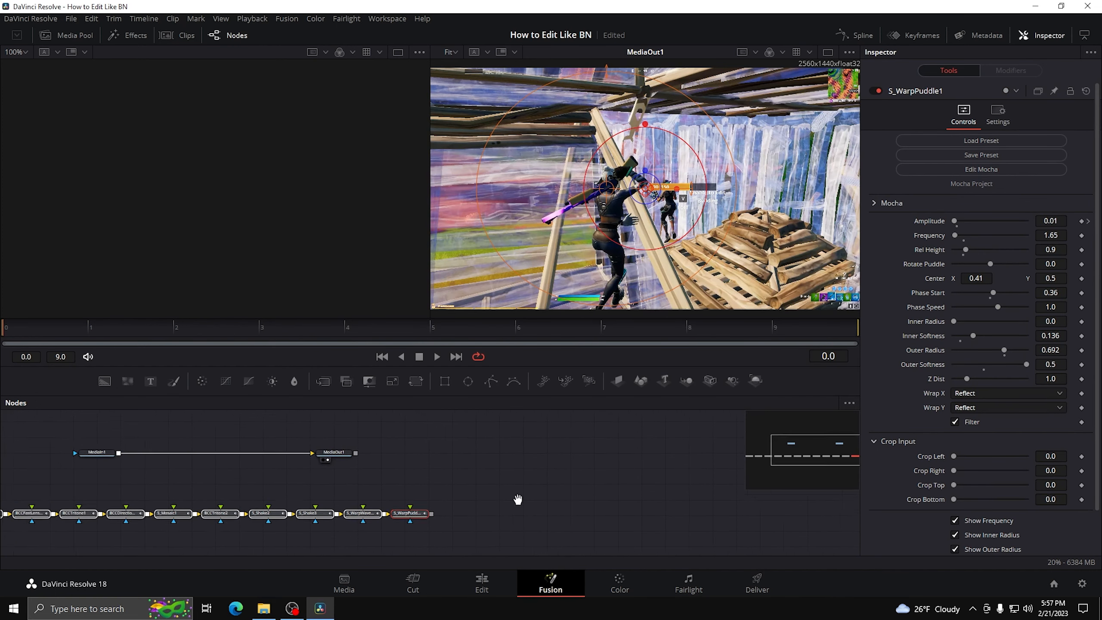
# Arrange the media nodes and connect the Blue Warp Waves Beatshake chain between MediaIn1 and MediaOut1, with S_WarpPuddle1 as the final effect
pyautogui.moveTo(425, 470); pyautogui.dragTo(106, 492)
pyautogui.moveTo(639, 470); pyautogui.dragTo(217, 530)
pyautogui.moveTo(540, 514); pyautogui.dragTo(300, 499)
pyautogui.moveTo(423, 456); pyautogui.dragTo(592, 501)
pyautogui.moveTo(520, 516); pyautogui.dragTo(581, 504)
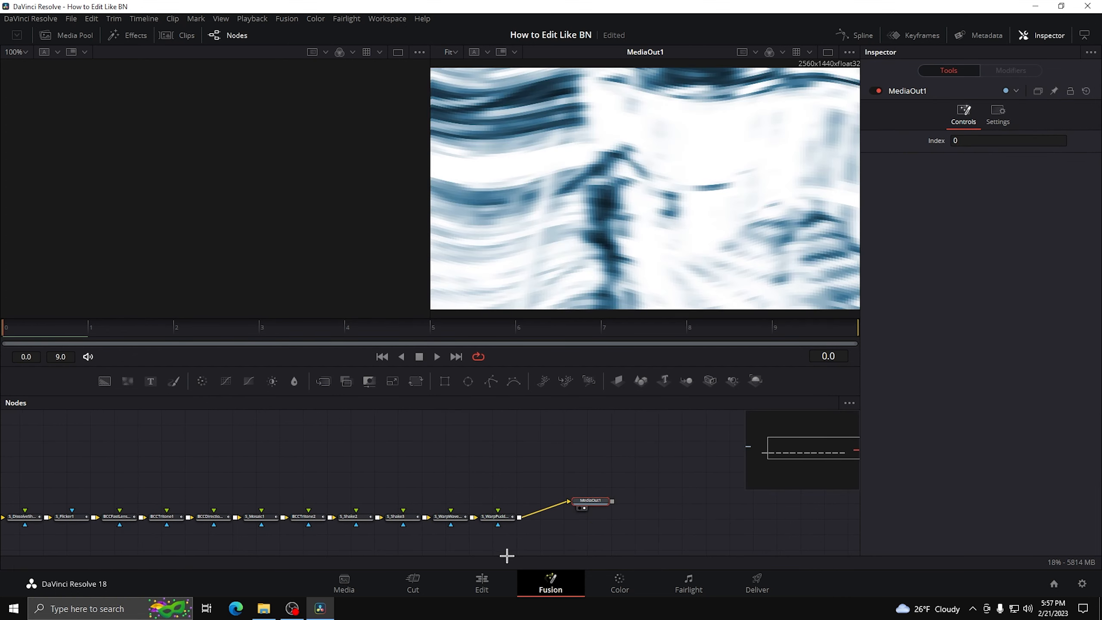
# Return to the Edit page and enable Render Cache Color Output for Compound Clip 7
pyautogui.click(484, 580)
pyautogui.rightClick(672, 402)
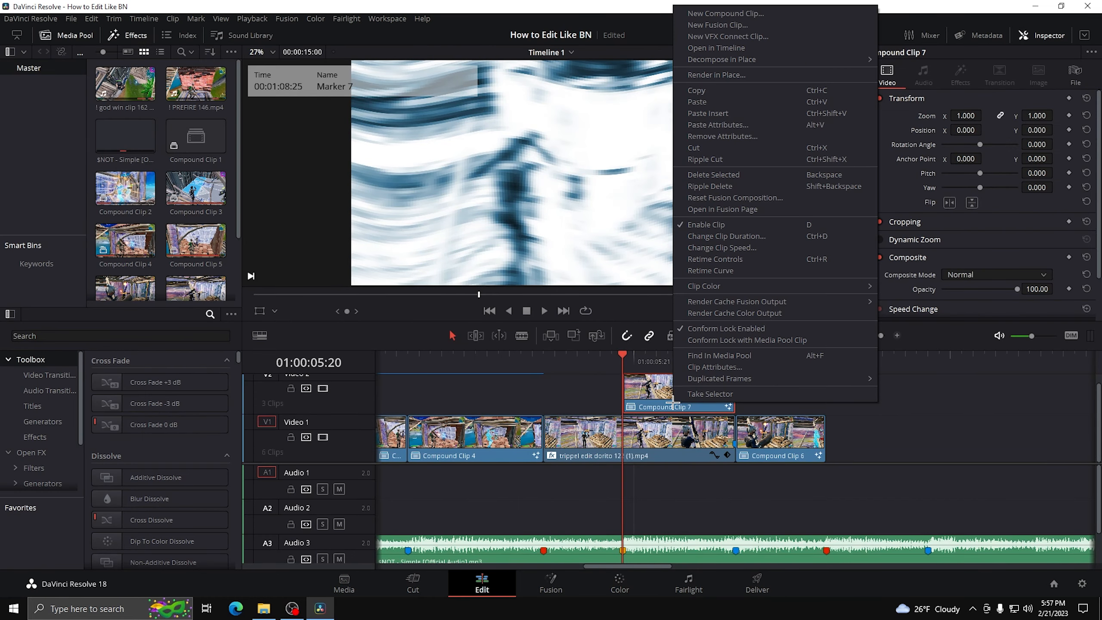
pyautogui.click(733, 313)
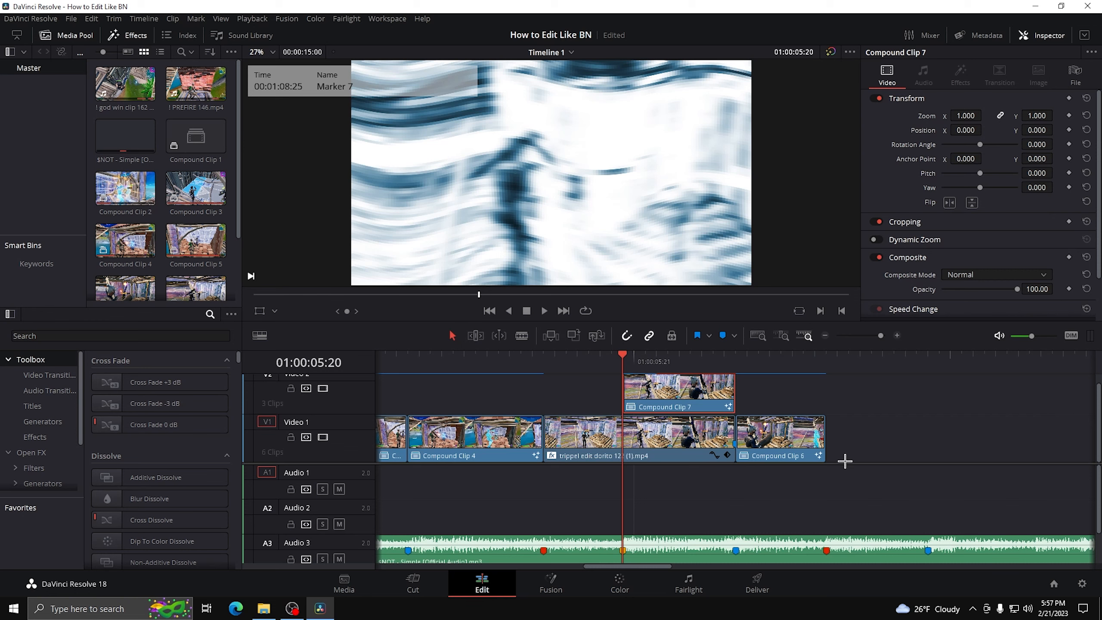
# Move Compound Clip 7 to Video 3 and the trippel edit dorito clip to Video 2, extending its start back to Compound Clip 4's start
pyautogui.scroll(3, 845, 461)
pyautogui.moveTo(688, 450); pyautogui.dragTo(694, 413)
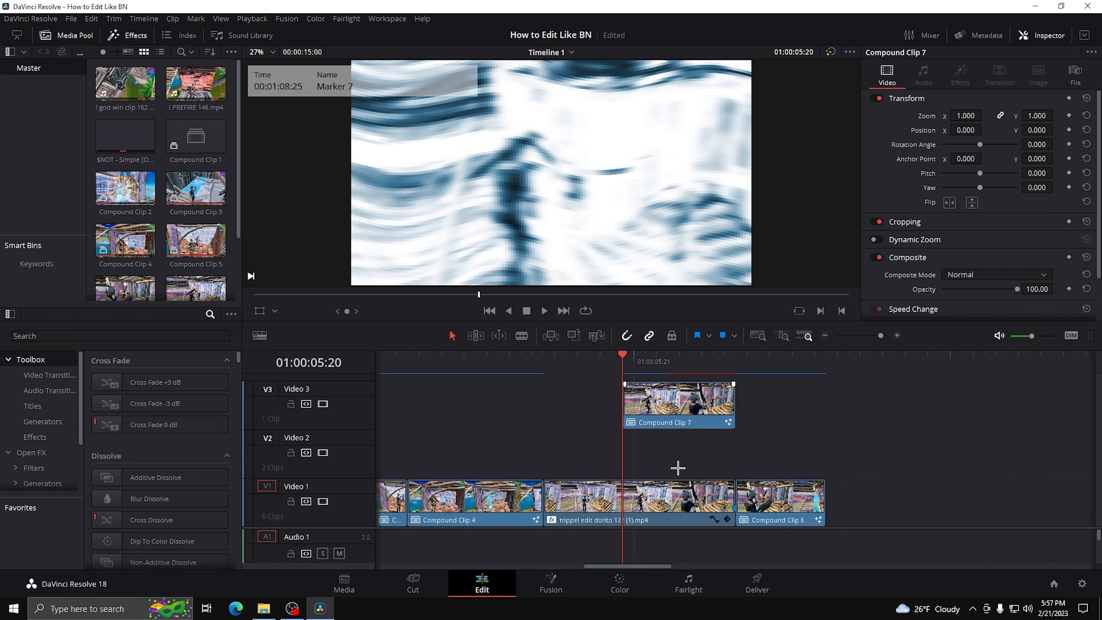
pyautogui.click(653, 489)
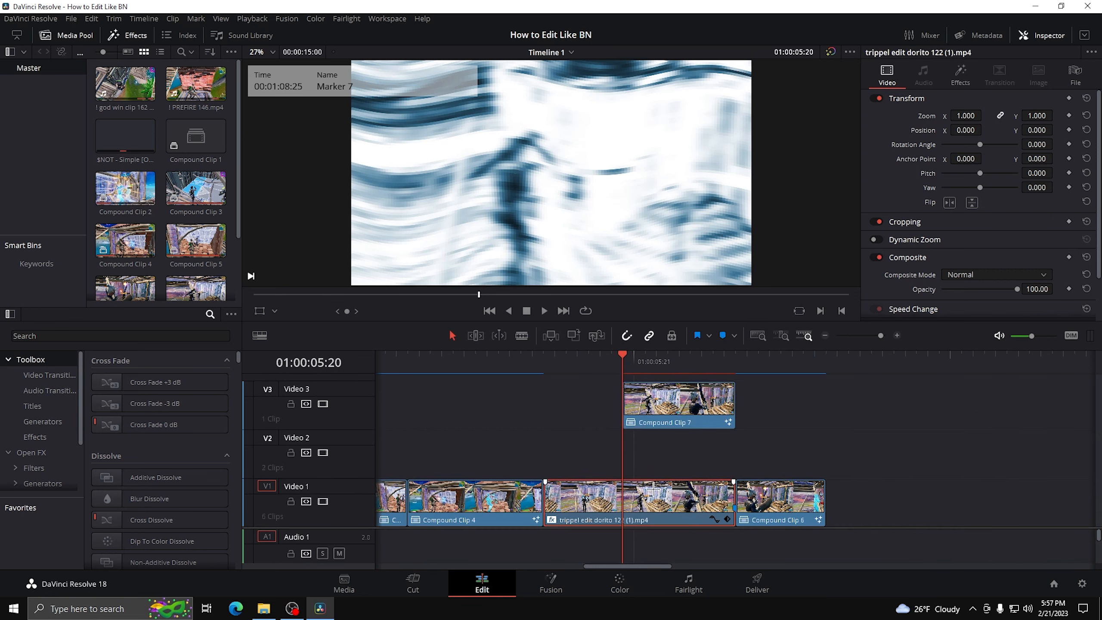
pyautogui.moveTo(654, 490); pyautogui.dragTo(653, 443)
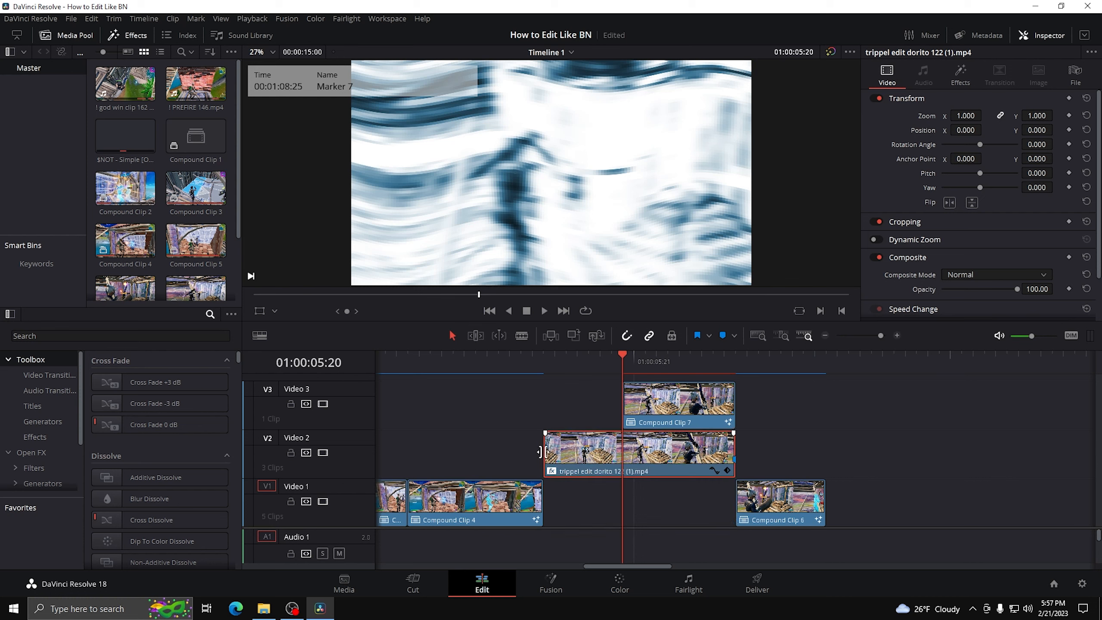
pyautogui.moveTo(542, 452); pyautogui.dragTo(415, 453)
# Create Compound Clip 8 from the extended trippel edit dorito clip on Video 2
pyautogui.rightClick(417, 452)
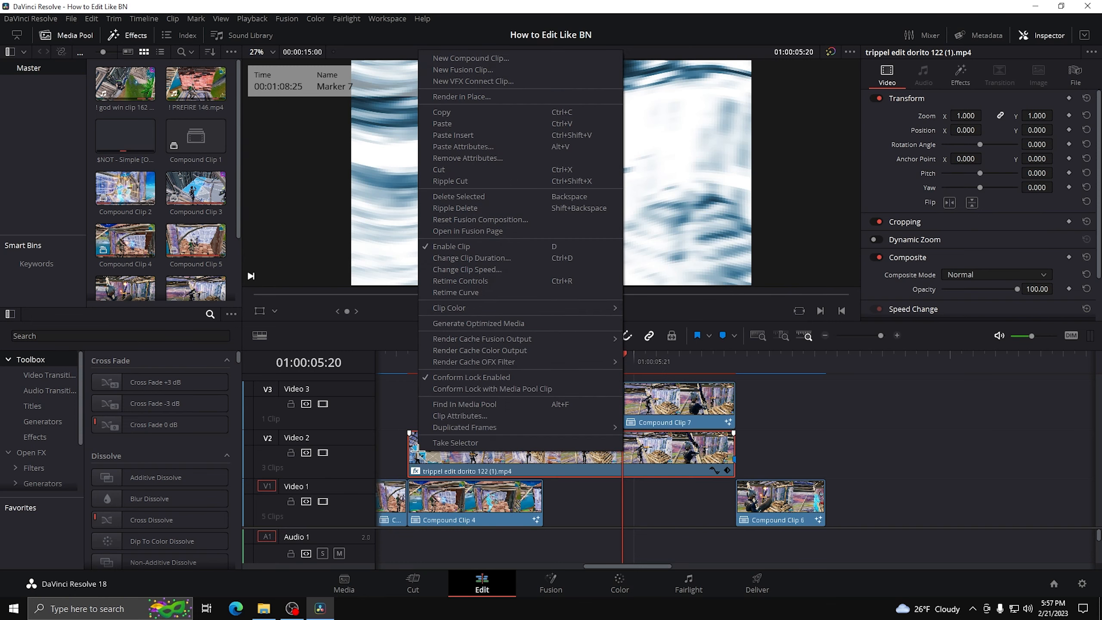
pyautogui.click(493, 59)
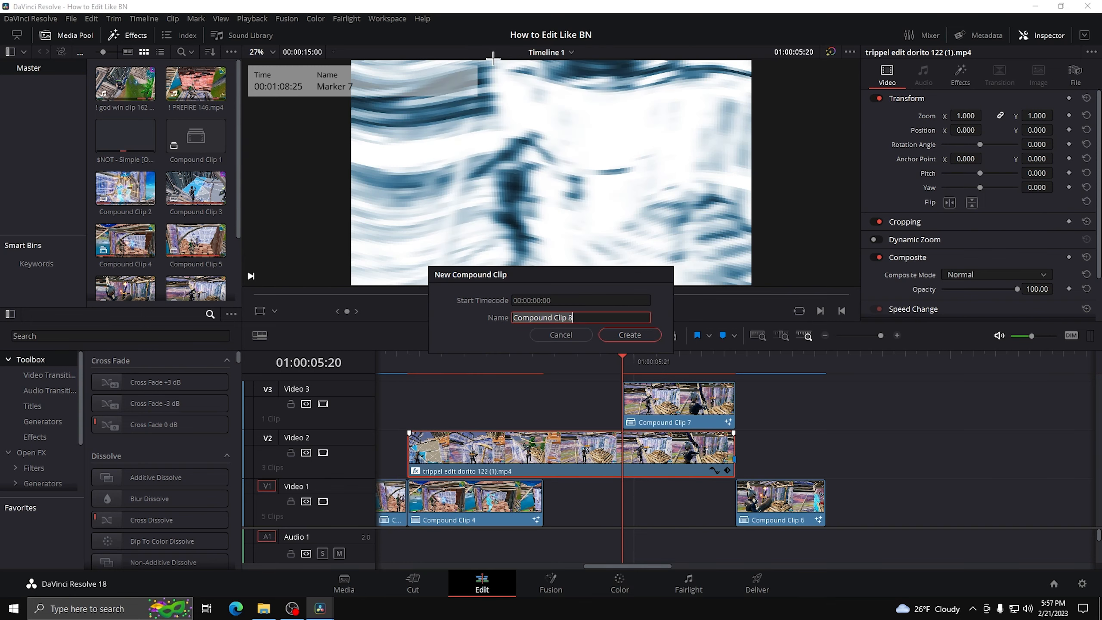
pyautogui.click(627, 336)
# Trim Compound Clip 8 to fill the Video 1 gap between Compound Clips 4 and 6, and move Compound Clip 7 down to Video 2
pyautogui.moveTo(417, 449); pyautogui.dragTo(608, 496)
pyautogui.scroll(-1, 600, 529)
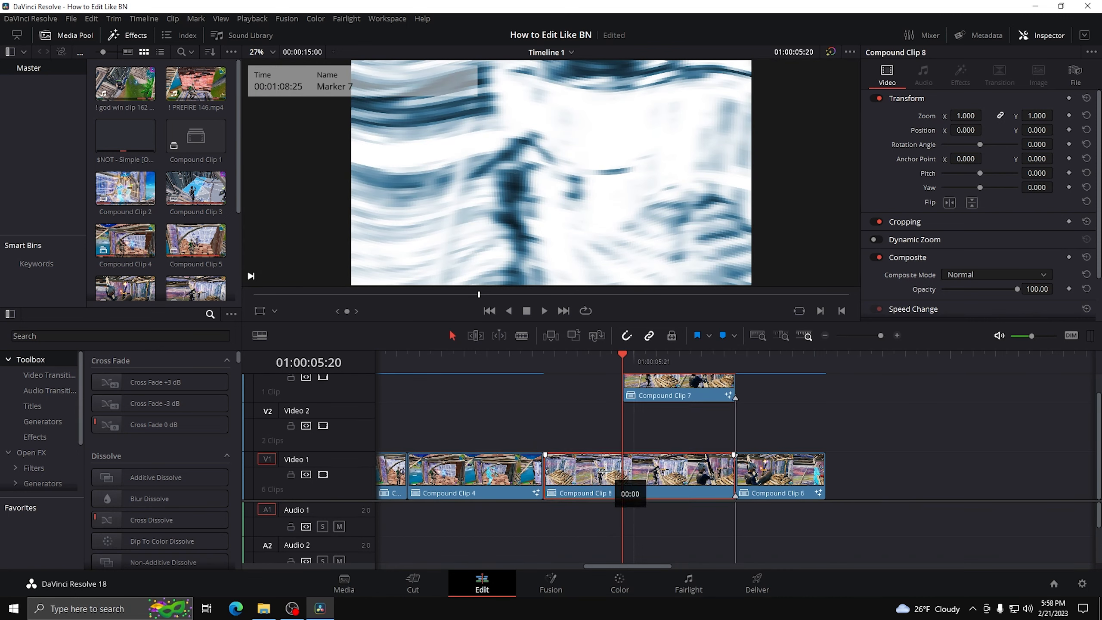
pyautogui.moveTo(661, 388); pyautogui.dragTo(661, 436)
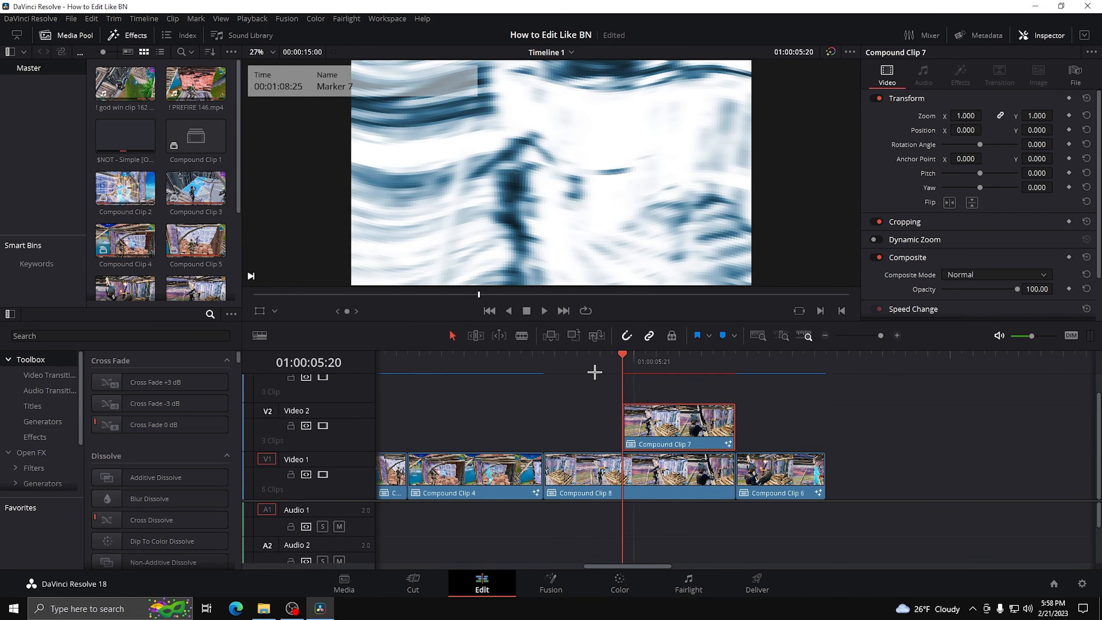
# Open Compound Clip 8 on the Fusion page and add the [BN] VHS Under Ident Background.setting preset from the Buildups folder
pyautogui.click(589, 360)
pyautogui.rightClick(604, 476)
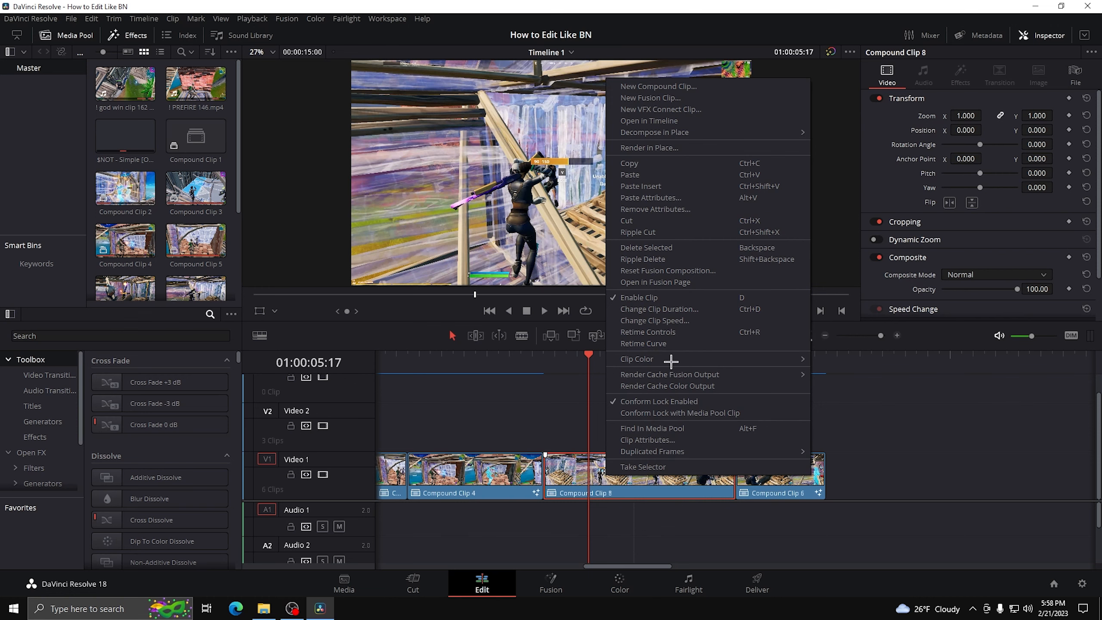
pyautogui.click(656, 283)
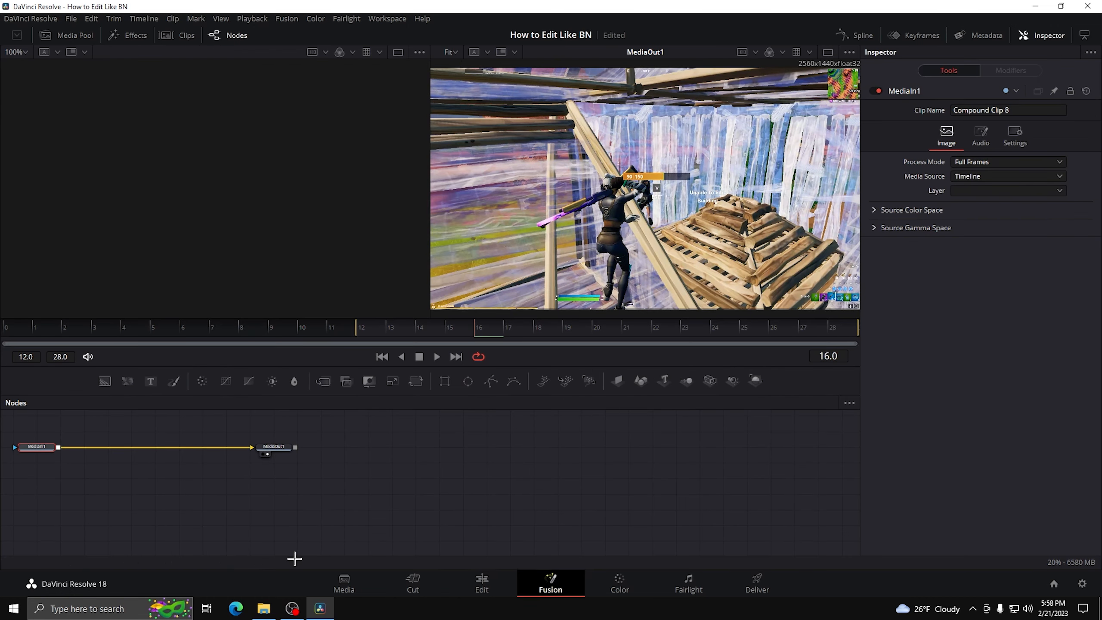
pyautogui.click(266, 606)
pyautogui.click(364, 413)
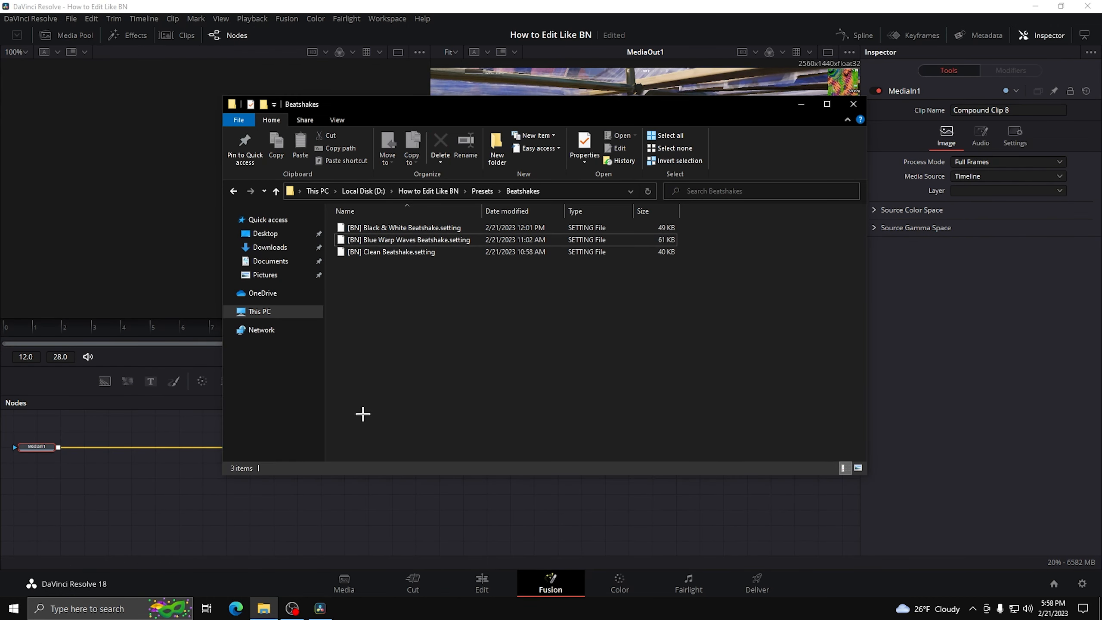
pyautogui.click(478, 191)
pyautogui.doubleClick(393, 228)
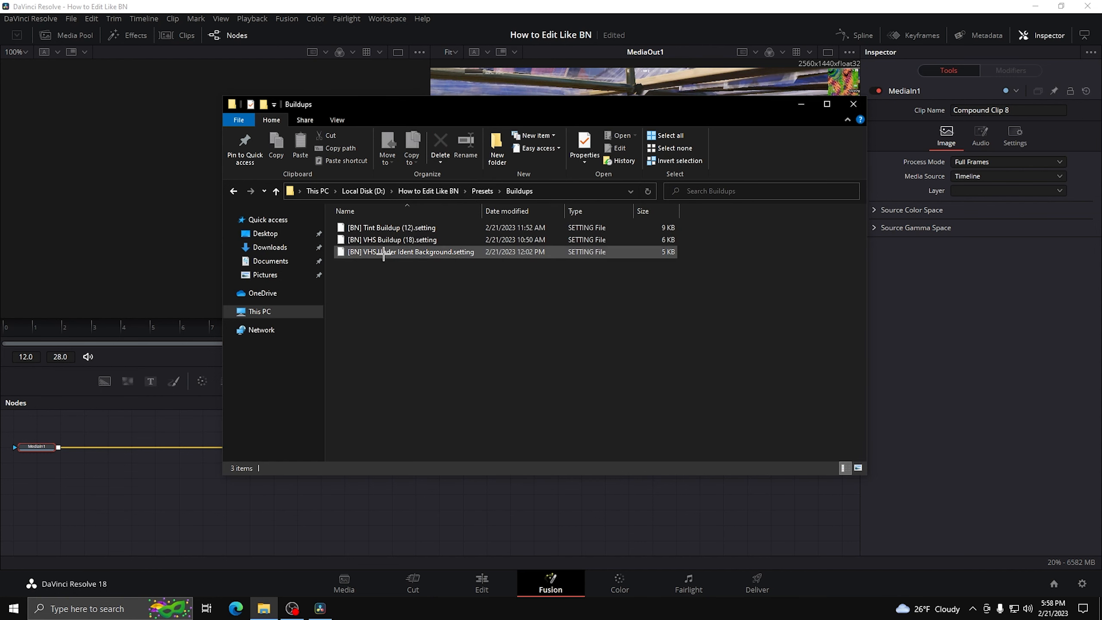
pyautogui.moveTo(375, 253); pyautogui.dragTo(429, 517)
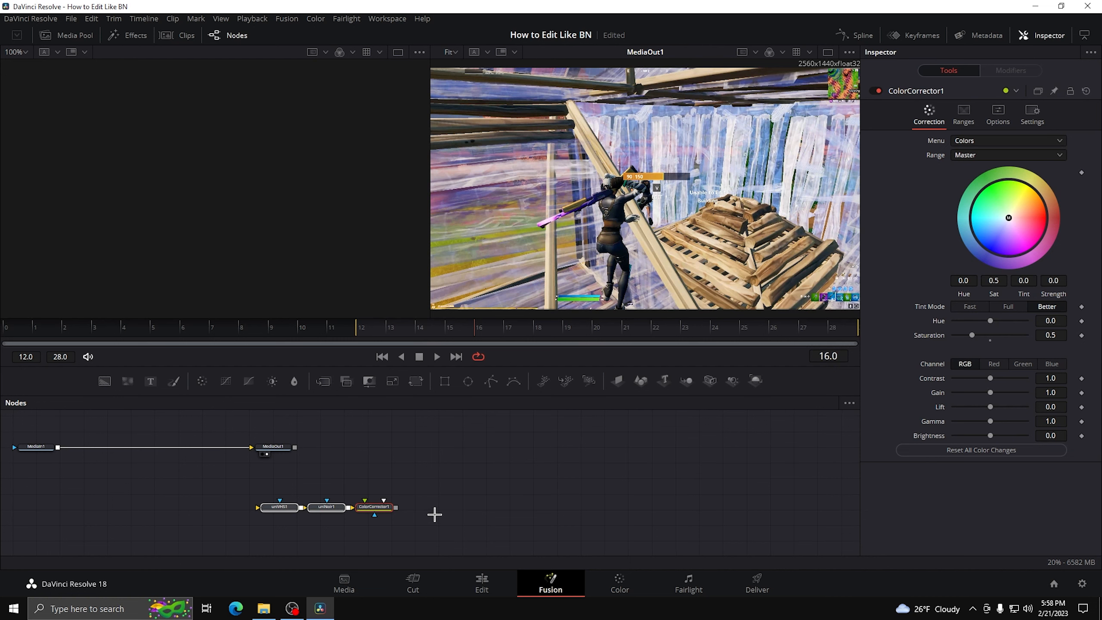
# Connect MediaIn1 to uniVHS1 and ColorCorrector1 to MediaOut1
pyautogui.scroll(2, 435, 515)
pyautogui.moveTo(219, 420); pyautogui.dragTo(213, 505)
pyautogui.moveTo(378, 505); pyautogui.dragTo(572, 450)
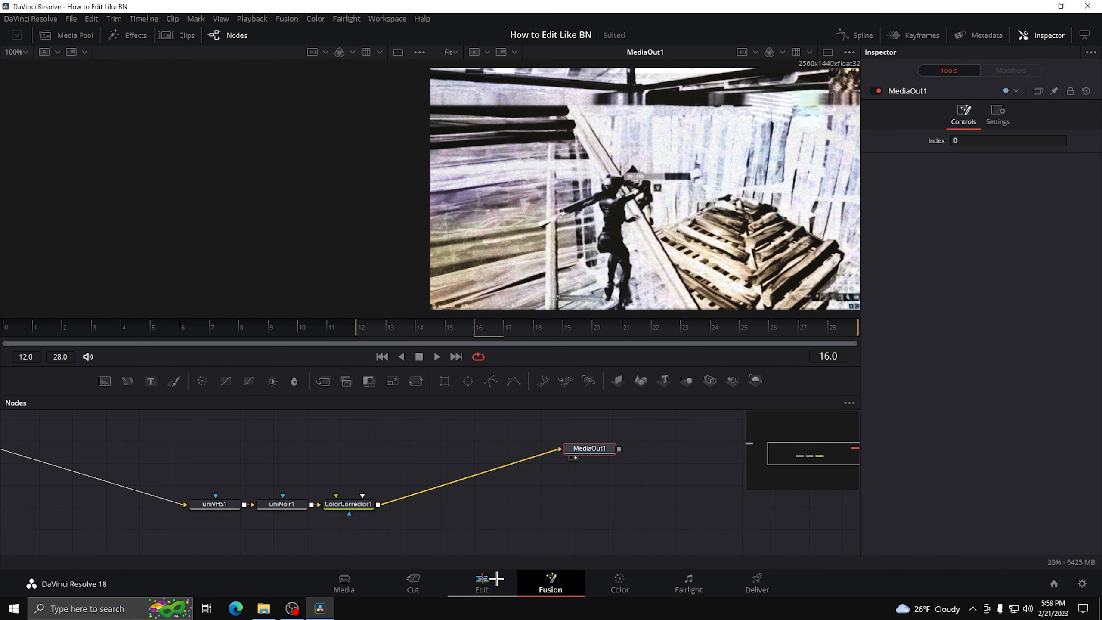
# Return to the Edit page and enable Render Cache Color Output for Compound Clip 8
pyautogui.click(482, 581)
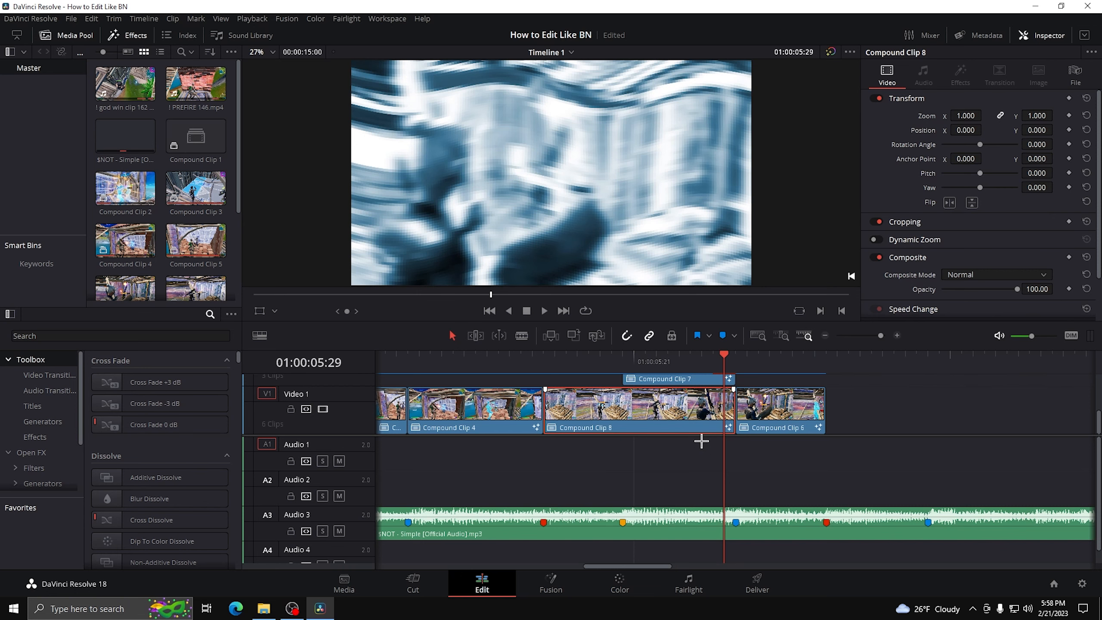
pyautogui.rightClick(682, 420)
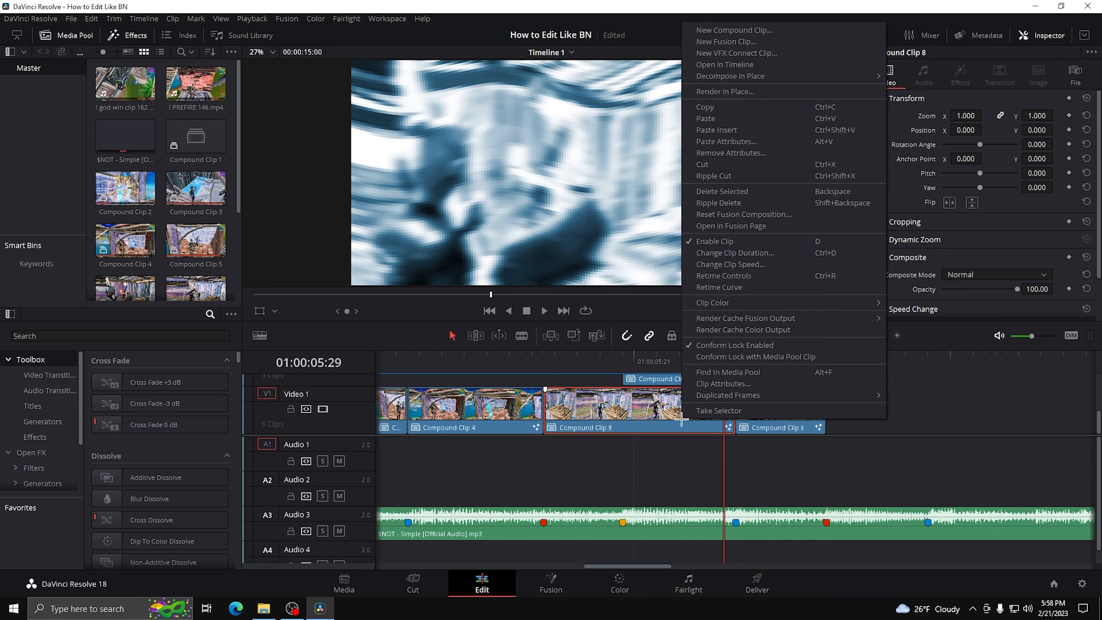
pyautogui.click(743, 329)
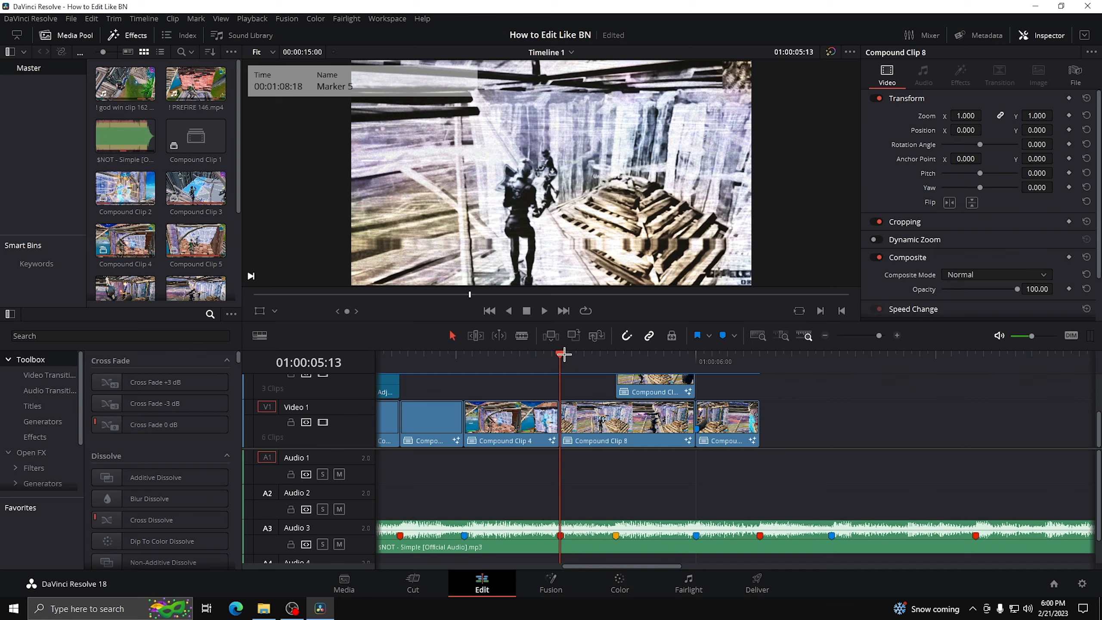
# Play back Compound Clips 8, 7 and 6 to review the effects, then return the playhead to Compound Clip 8's start
pyautogui.press('space')
pyautogui.press('space')
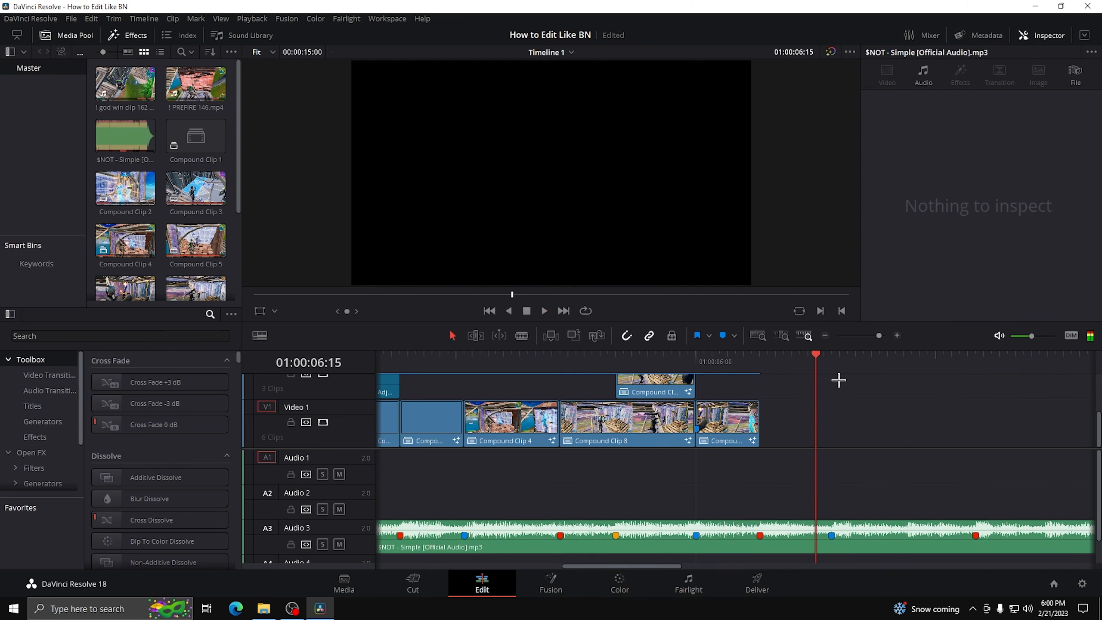
pyautogui.click(591, 357)
pyautogui.press('space')
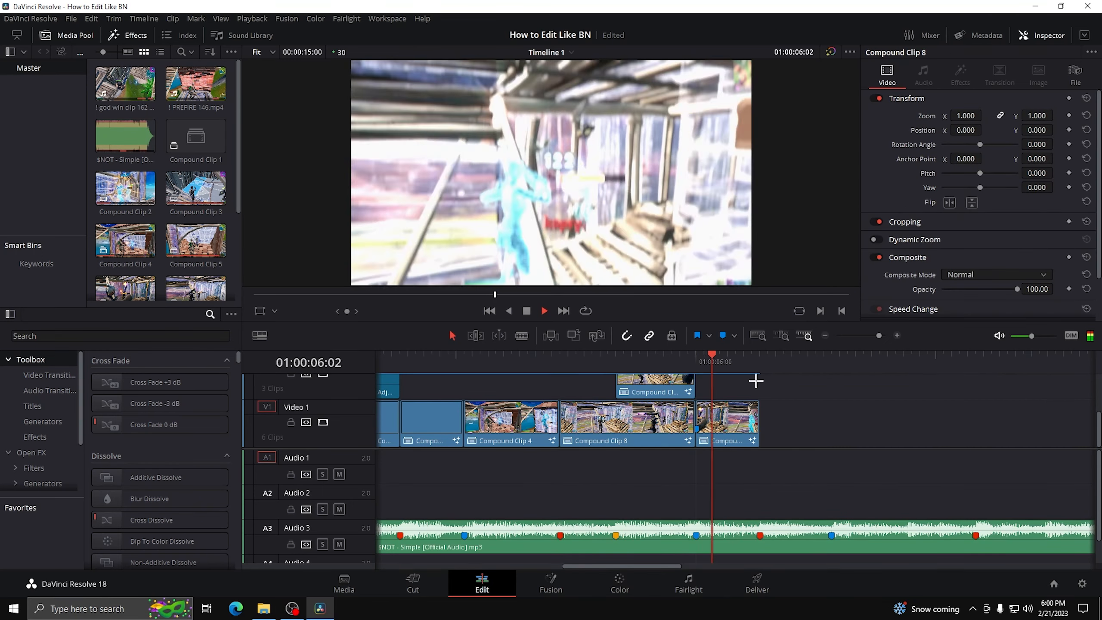
pyautogui.moveTo(792, 359); pyautogui.dragTo(554, 376)
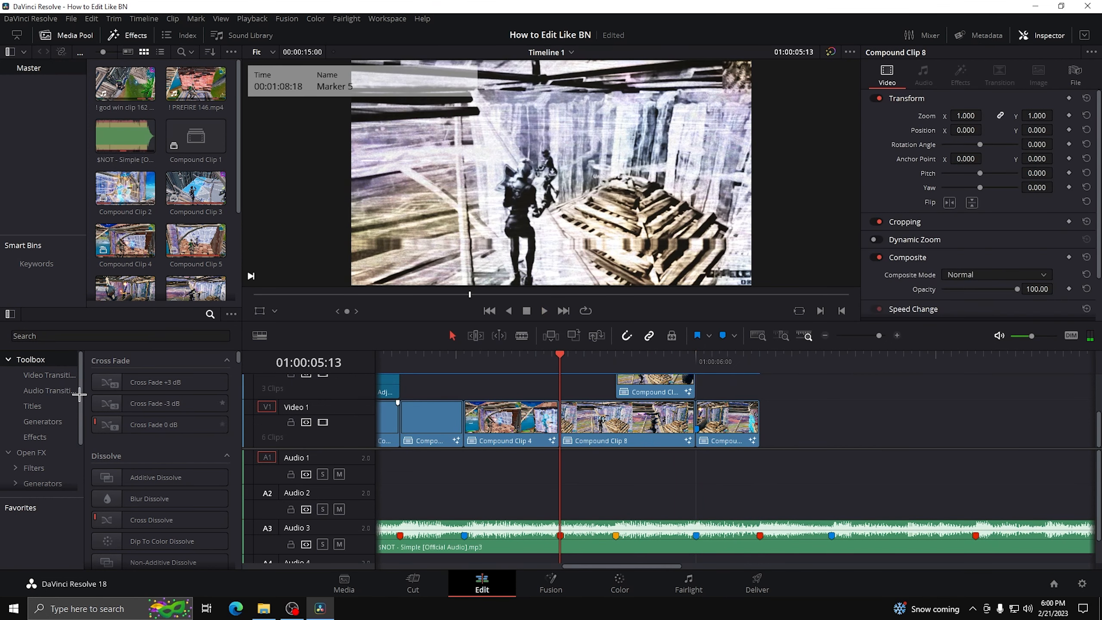
# Add a Cross Dissolve transition between Compound Clip 4 and Compound Clip 8 and open its duration in frames for editing
pyautogui.click(49, 375)
pyautogui.moveTo(152, 425); pyautogui.dragTo(559, 423)
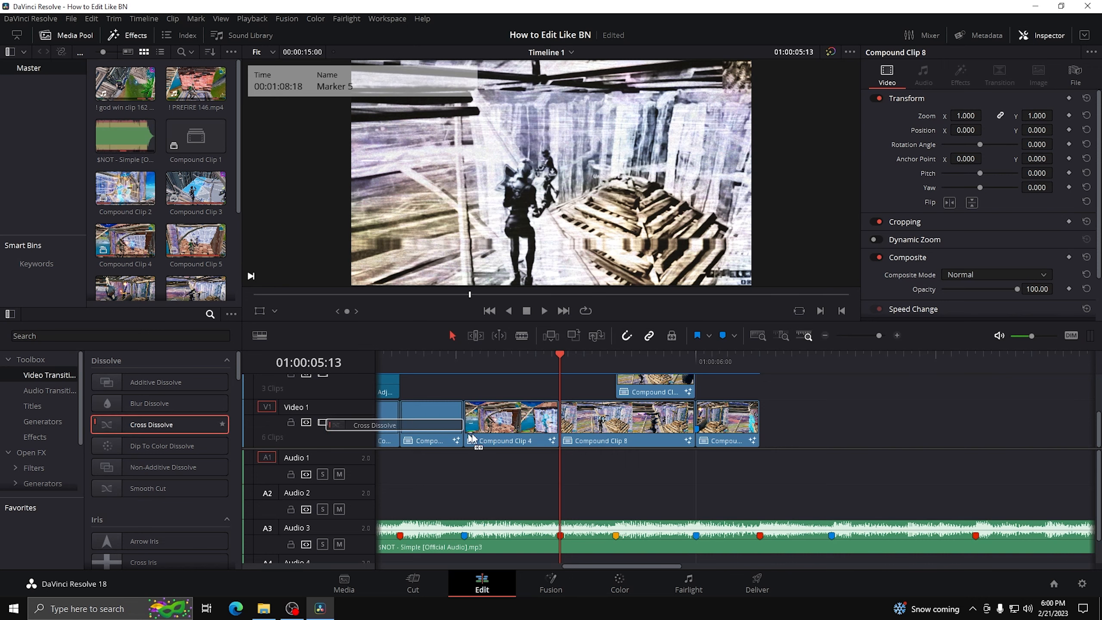
pyautogui.click(559, 417)
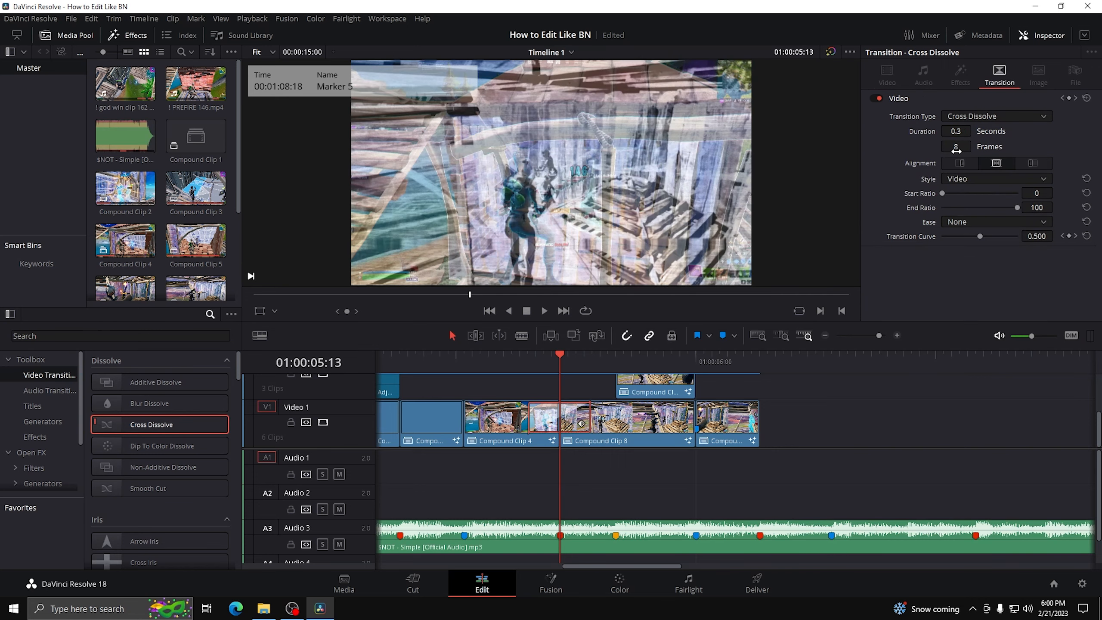
pyautogui.click(956, 147)
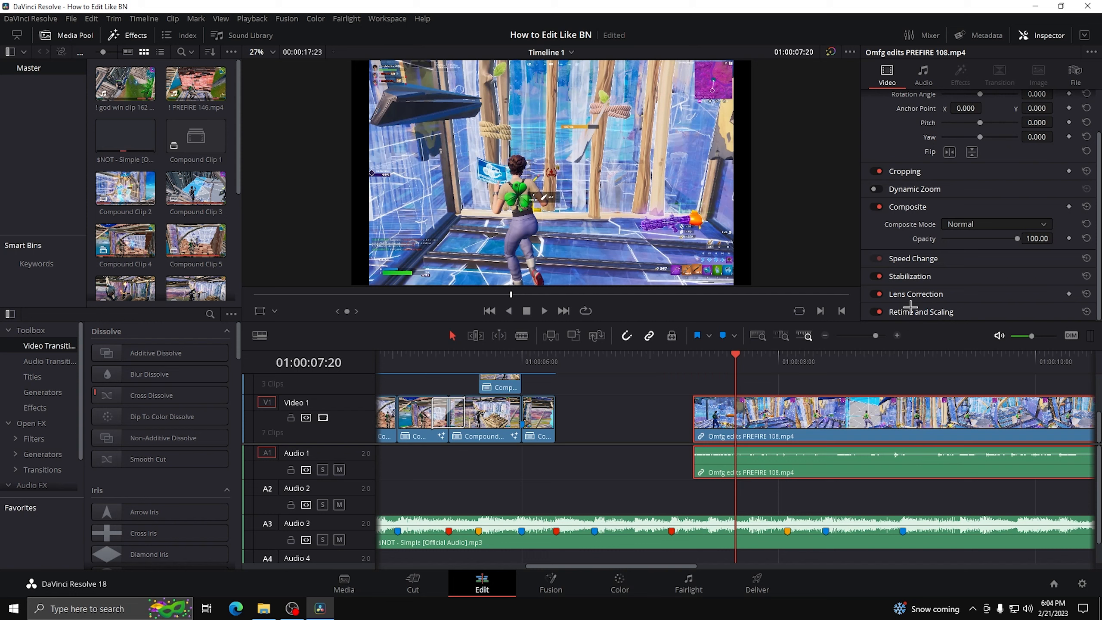
# Change the Scaling option of the Omfg edits PREFIRE 108.mp4 clip so the footage fills the whole frame
pyautogui.click(663, 420)
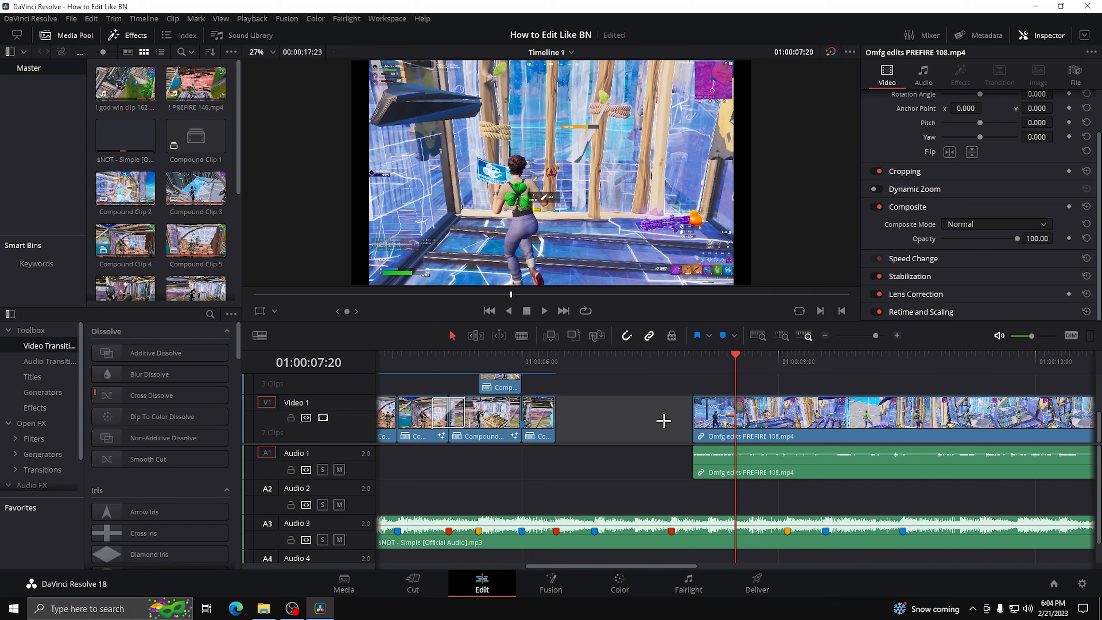
pyautogui.click(747, 418)
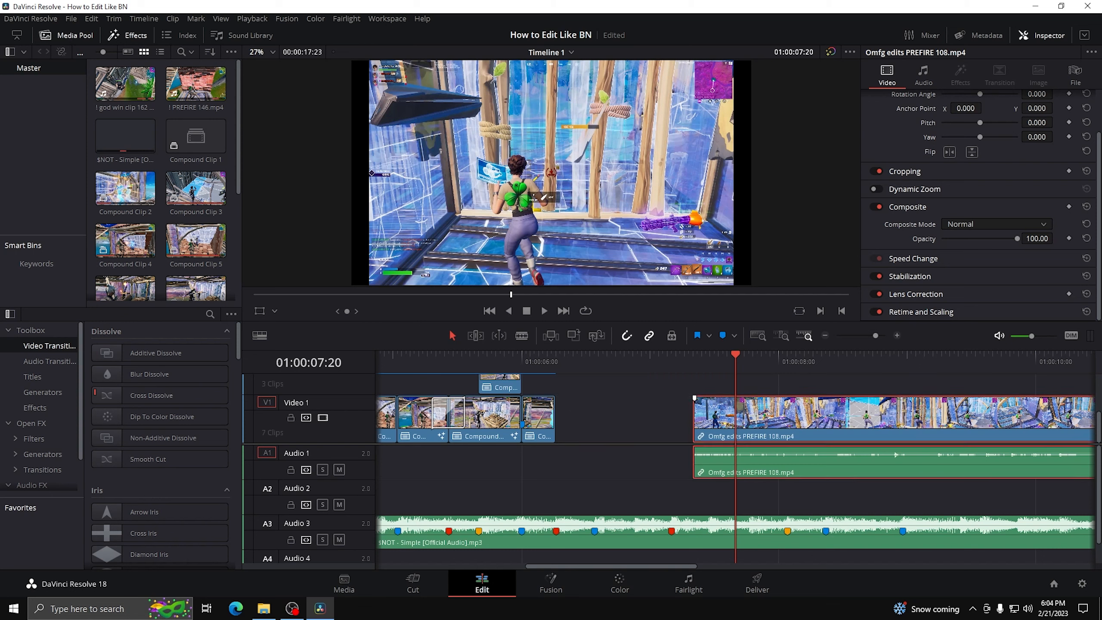
pyautogui.click(920, 311)
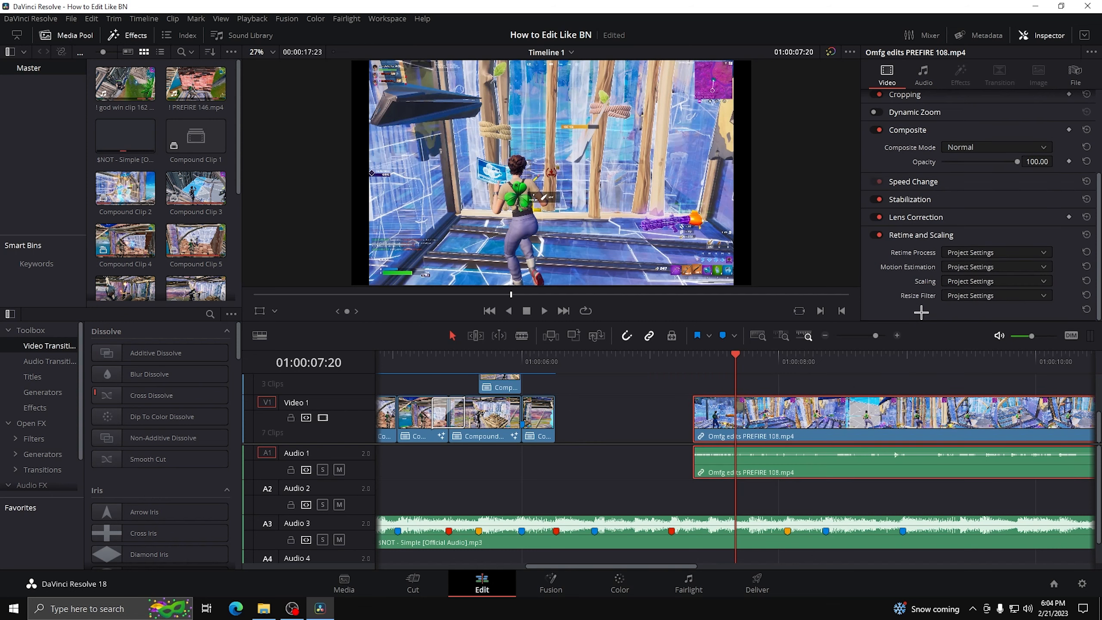
pyautogui.click(974, 280)
pyautogui.click(967, 346)
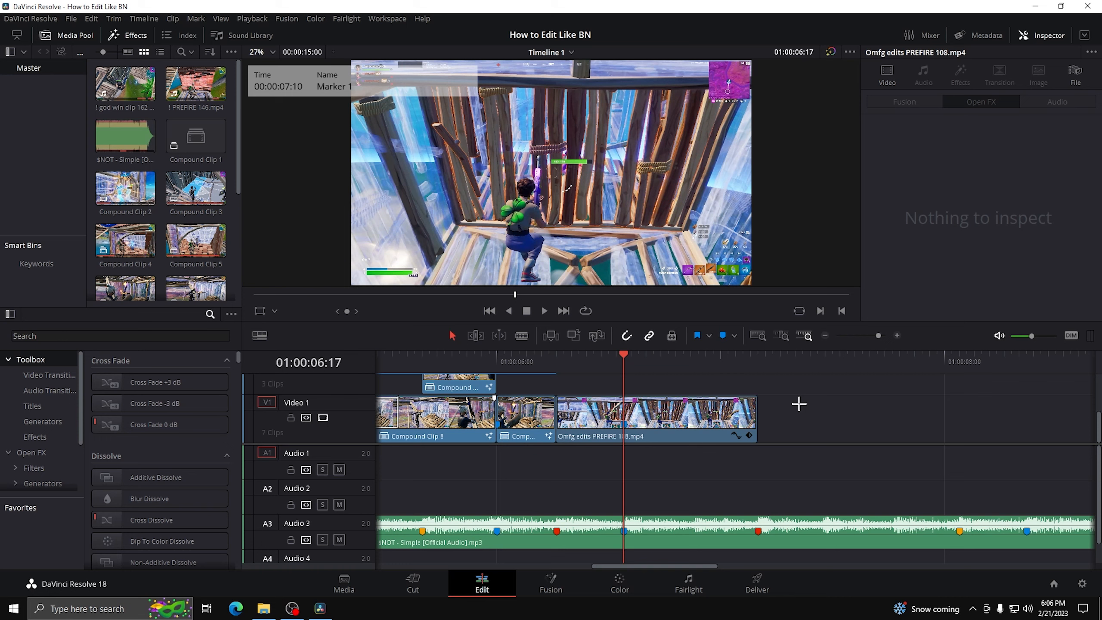
# Search for BCC Velocity Remap, apply it to the Omfg edits PREFIRE 108.mp4 clip, and turn off Frame Blending
pyautogui.click(44, 371)
pyautogui.click(40, 336)
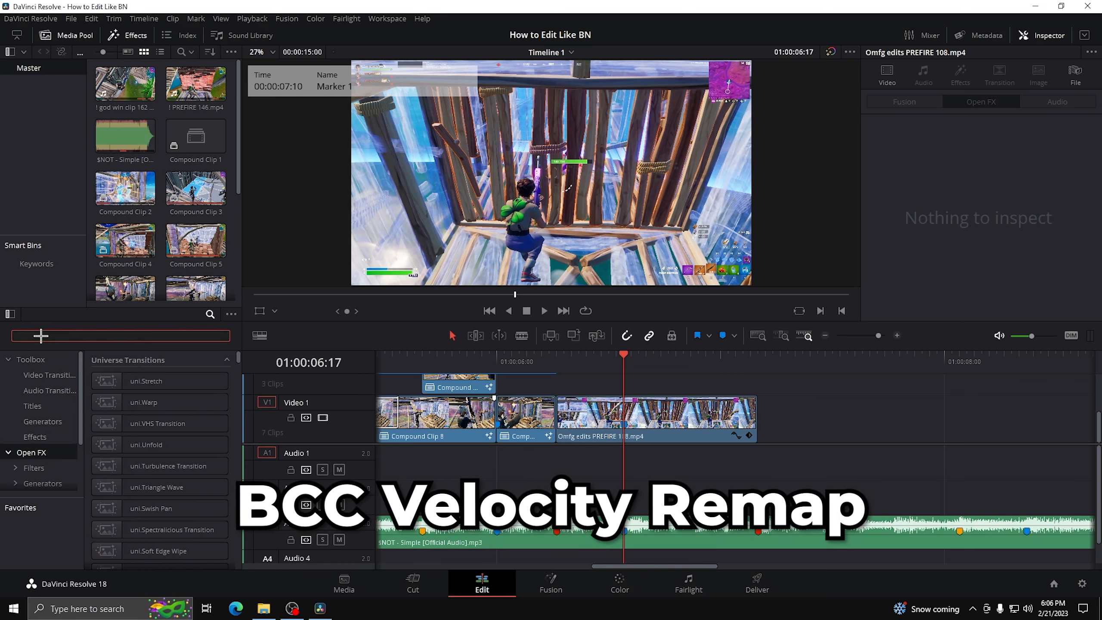
pyautogui.write('bcc vel')
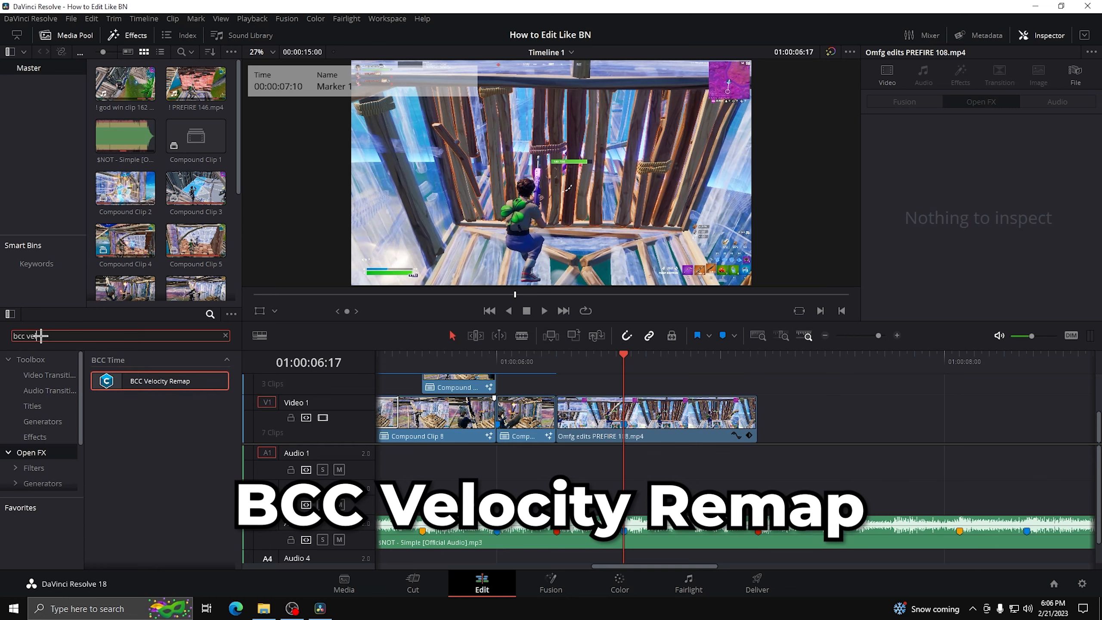
pyautogui.moveTo(186, 381); pyautogui.dragTo(612, 417)
pyautogui.click(1034, 271)
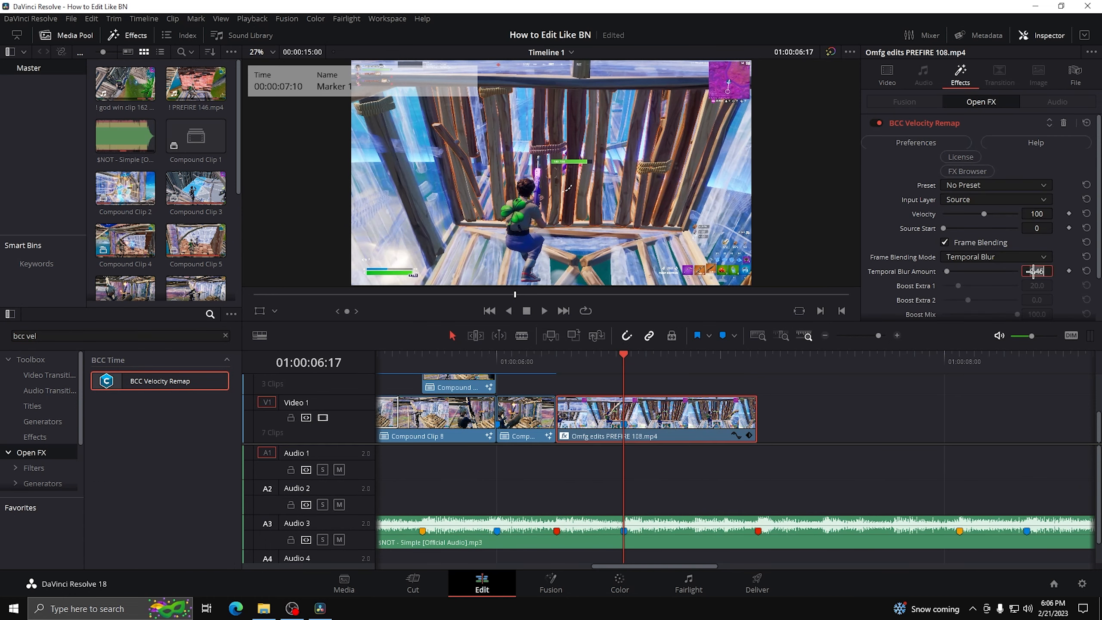
pyautogui.click(943, 241)
# Add Velocity keyframes of 100 at 01:00:06:14 and at the clip's start, 01:00:06:08
pyautogui.press('Left')
pyautogui.press('Left')
pyautogui.press('Left')
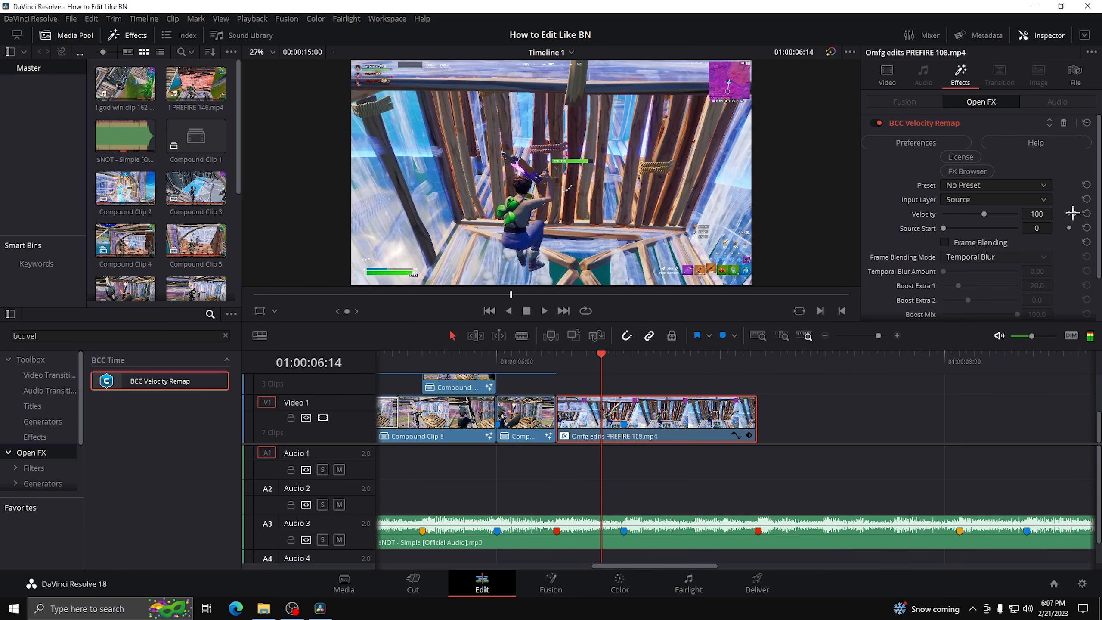
pyautogui.click(1068, 213)
pyautogui.press('Up')
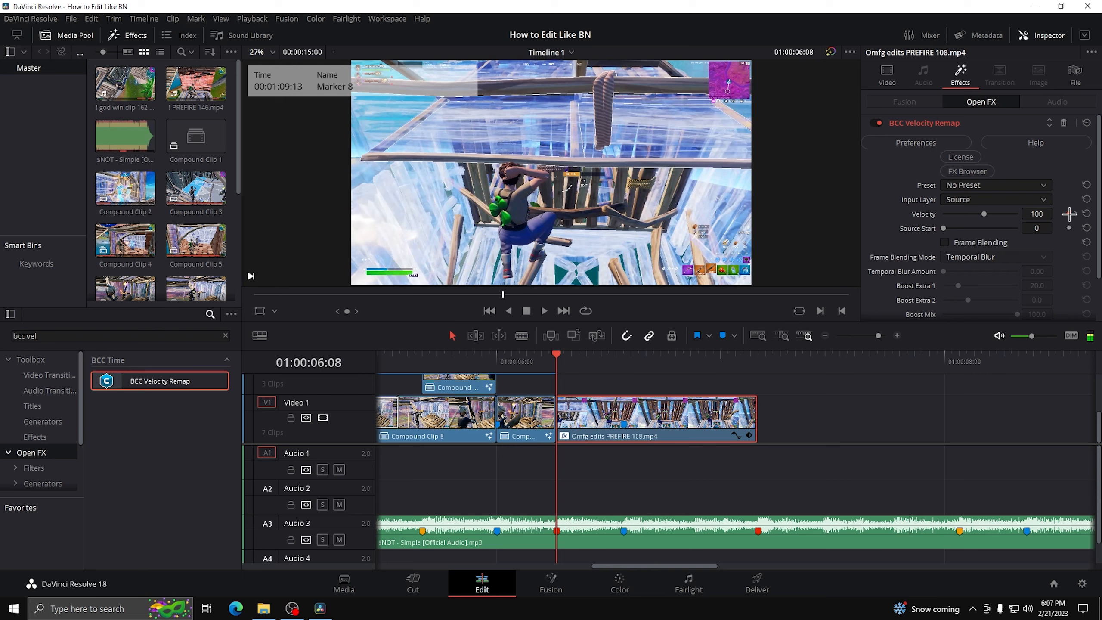
pyautogui.click(1069, 213)
# Set the clip's Velocity to 50 at 01:00:06:11, midway between the two keyframes
pyautogui.press('Right')
pyautogui.press('Right')
pyautogui.press('Right')
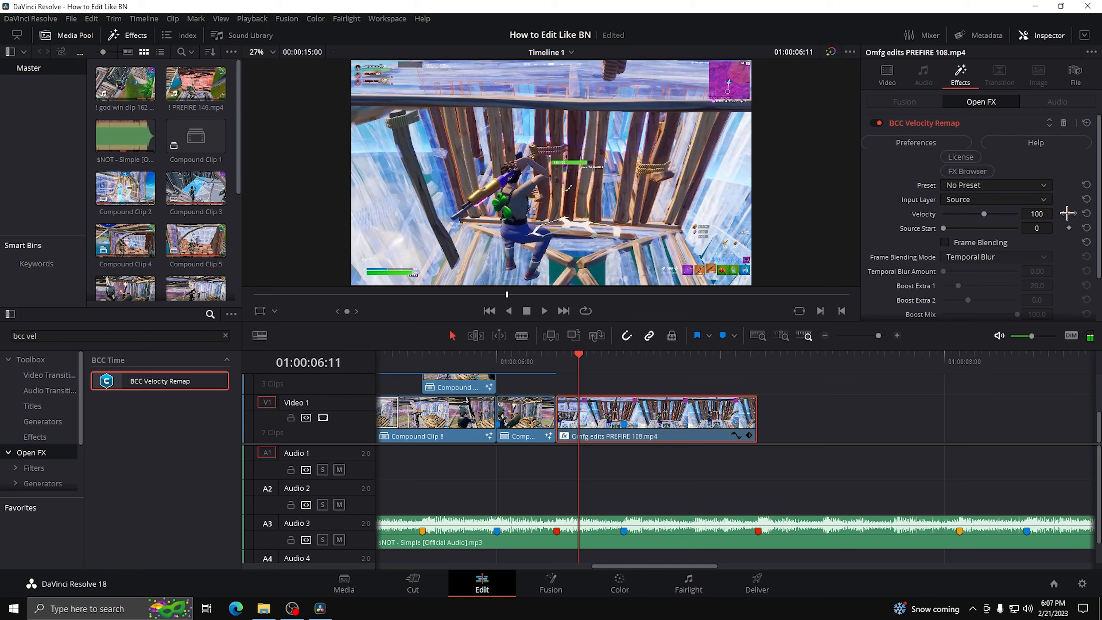
pyautogui.click(1043, 213)
pyautogui.press('Return')
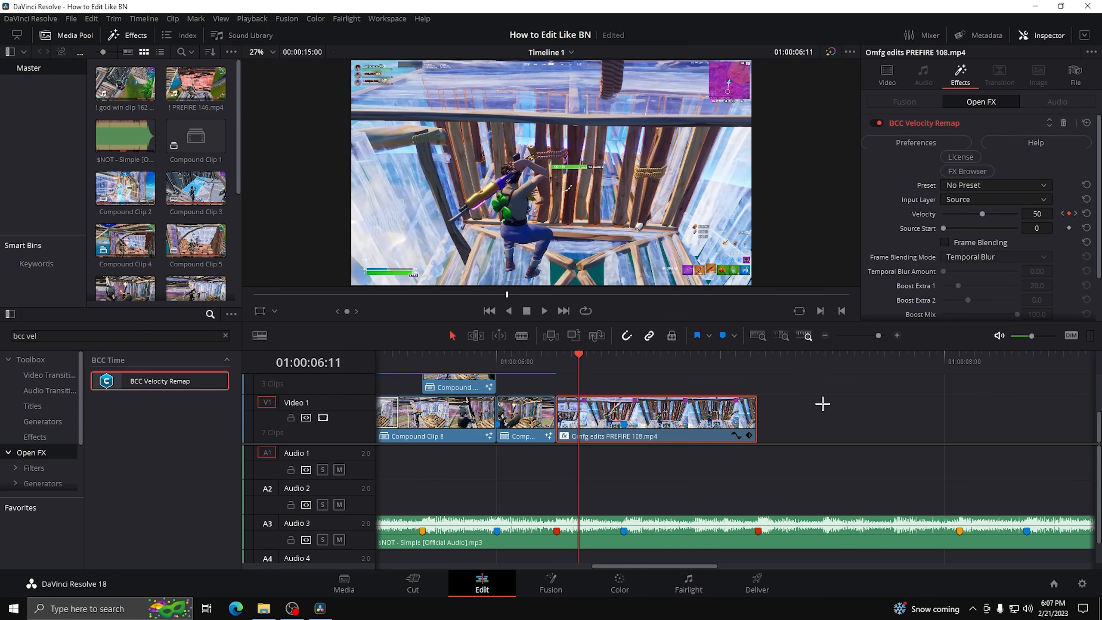
# Lengthen the end of the Omfg edits PREFIRE 108.mp4 clip to just before the 01:00:10:00 mark
pyautogui.click(621, 373)
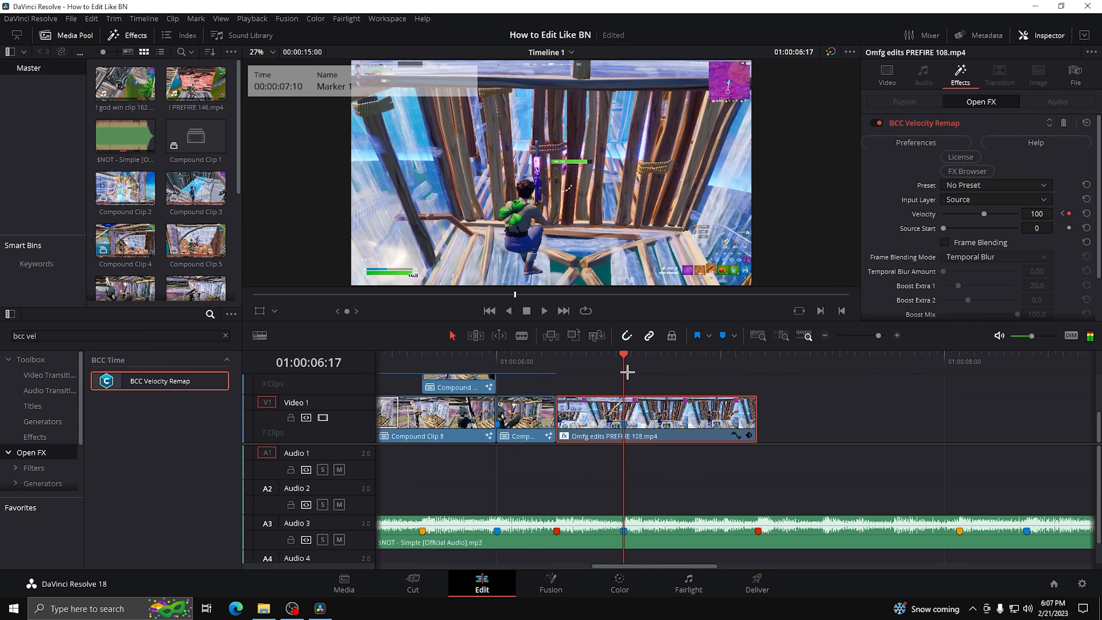
pyautogui.moveTo(760, 412); pyautogui.dragTo(958, 412)
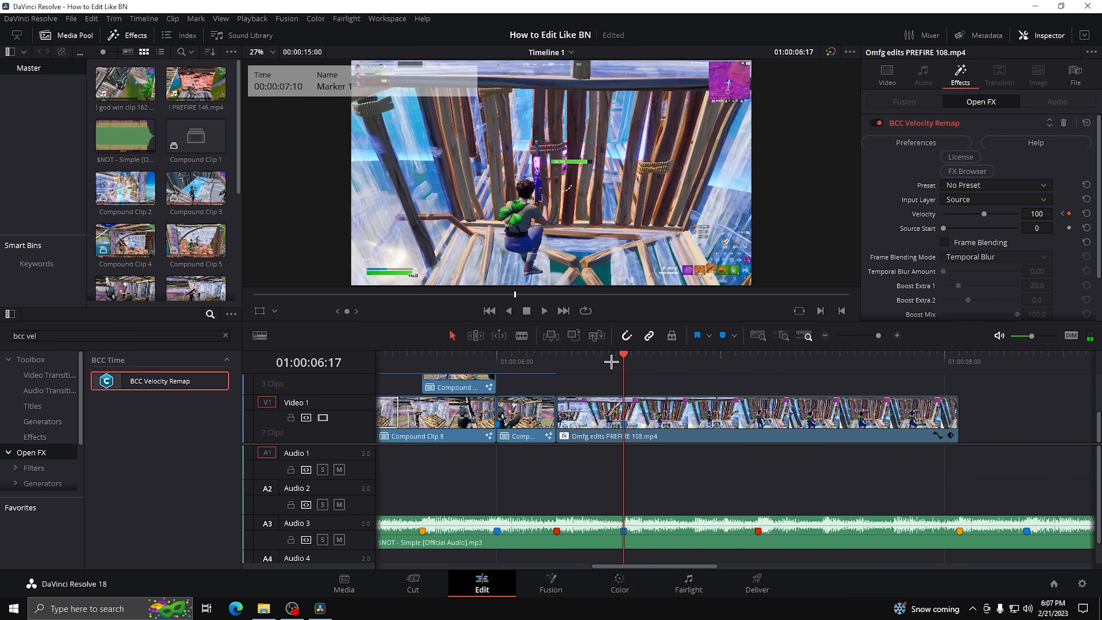
pyautogui.click(681, 359)
pyautogui.moveTo(681, 360); pyautogui.dragTo(908, 396)
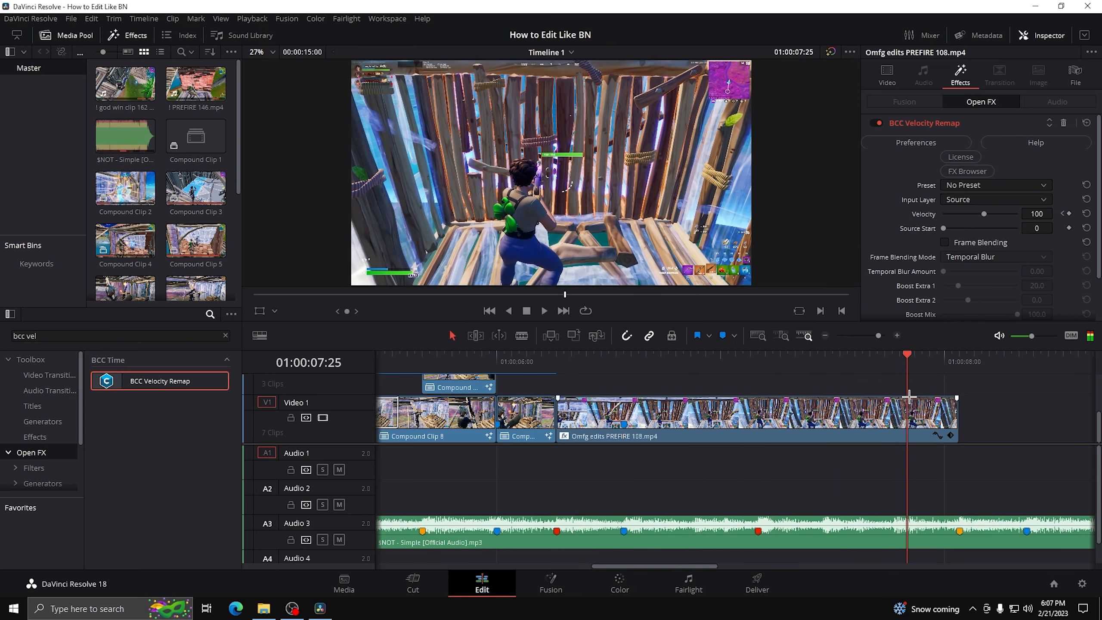
pyautogui.click(830, 334)
pyautogui.moveTo(761, 412); pyautogui.dragTo(961, 411)
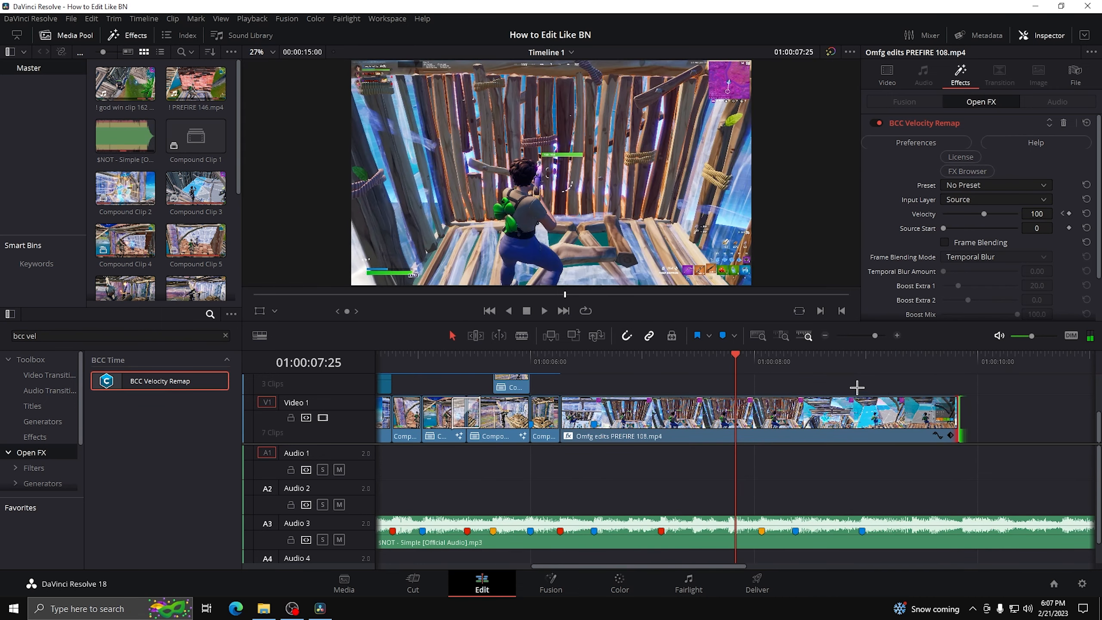
# Find the frame where the enemy is hit and split the Omfg edits PREFIRE 108.mp4 clip there, at 01:00:08:11
pyautogui.moveTo(740, 363); pyautogui.dragTo(809, 375)
pyautogui.press('Right')
pyautogui.press('Left')
pyautogui.press('Left')
pyautogui.press('Left')
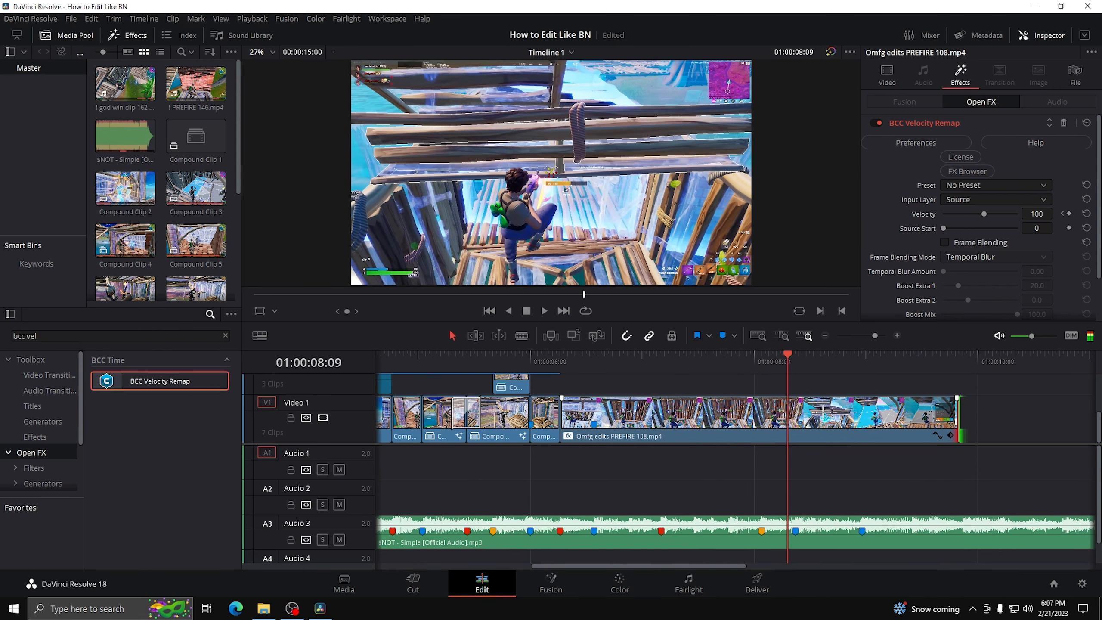
pyautogui.press('Right')
pyautogui.press('Right')
pyautogui.click(819, 411)
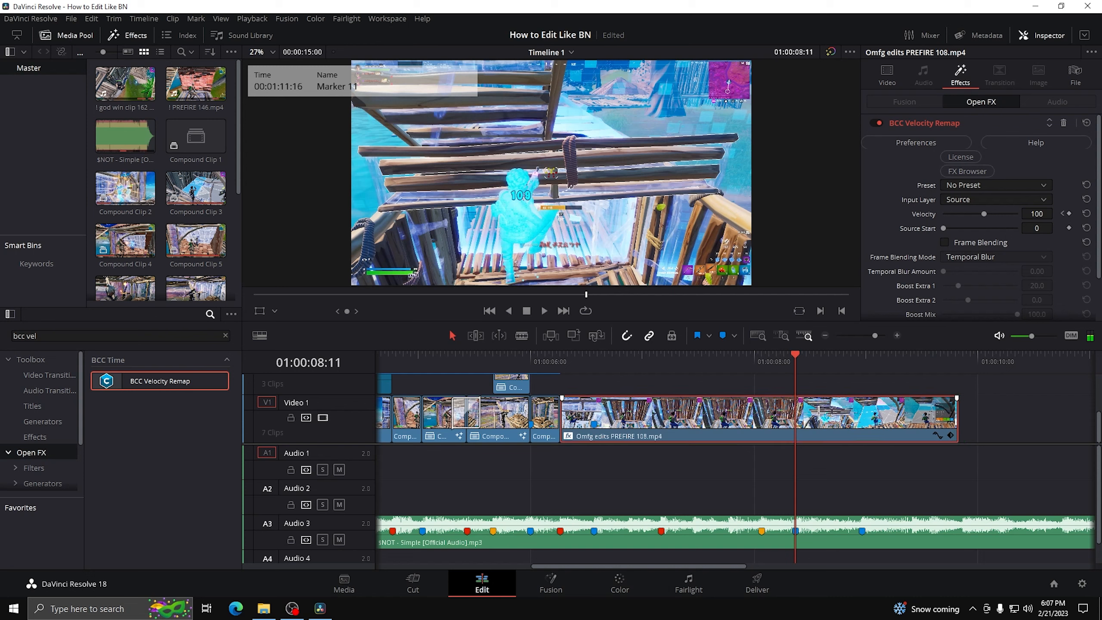
pyautogui.hotkey('ctrl', 'b')
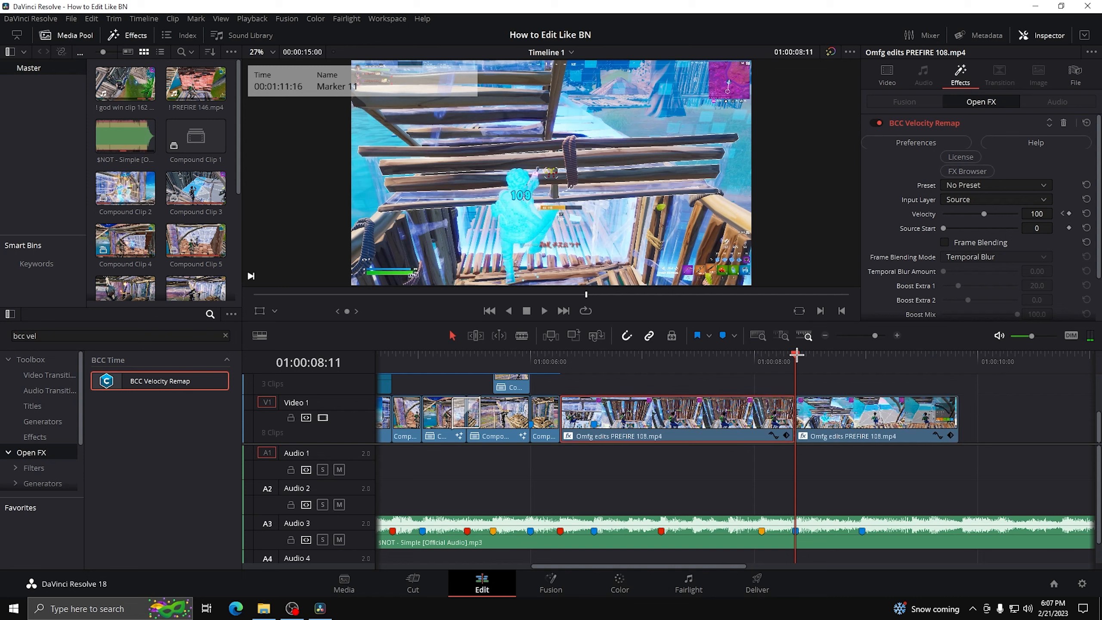
# Cut out the footage between 01:00:06:17 and the hit, and move the remaining piece back to the blue marker at 01:00:06:17
pyautogui.moveTo(796, 354); pyautogui.dragTo(595, 384)
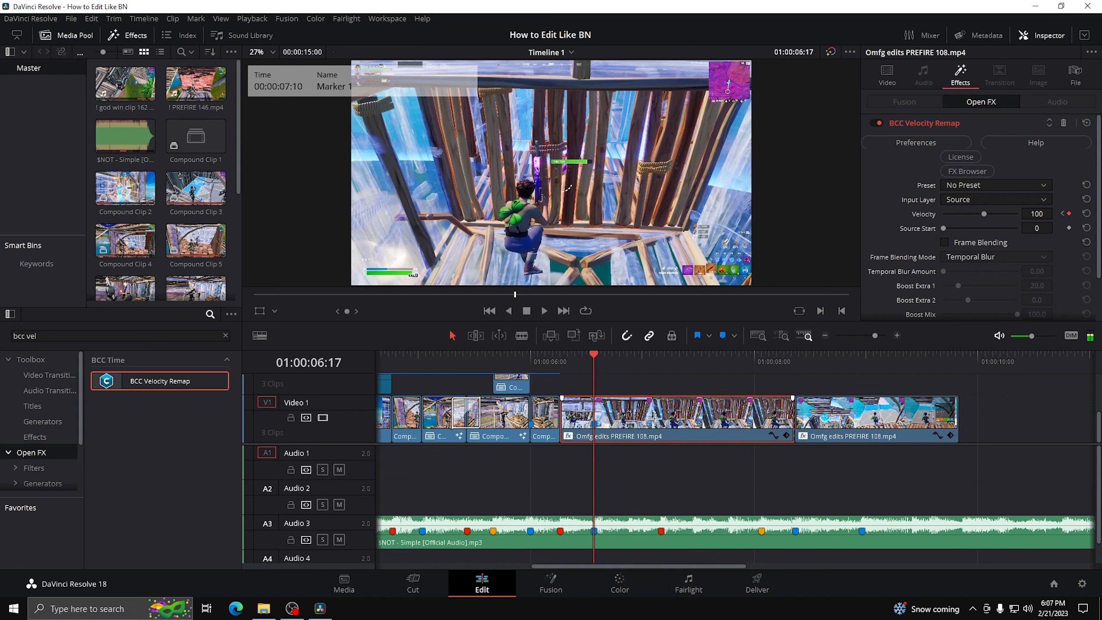
pyautogui.hotkey('ctrl', 'b')
pyautogui.press('BackSpace')
pyautogui.moveTo(870, 429); pyautogui.dragTo(668, 429)
# Split the moved piece at the red marker at 01:00:07:05 and remove the part after it
pyautogui.click(897, 335)
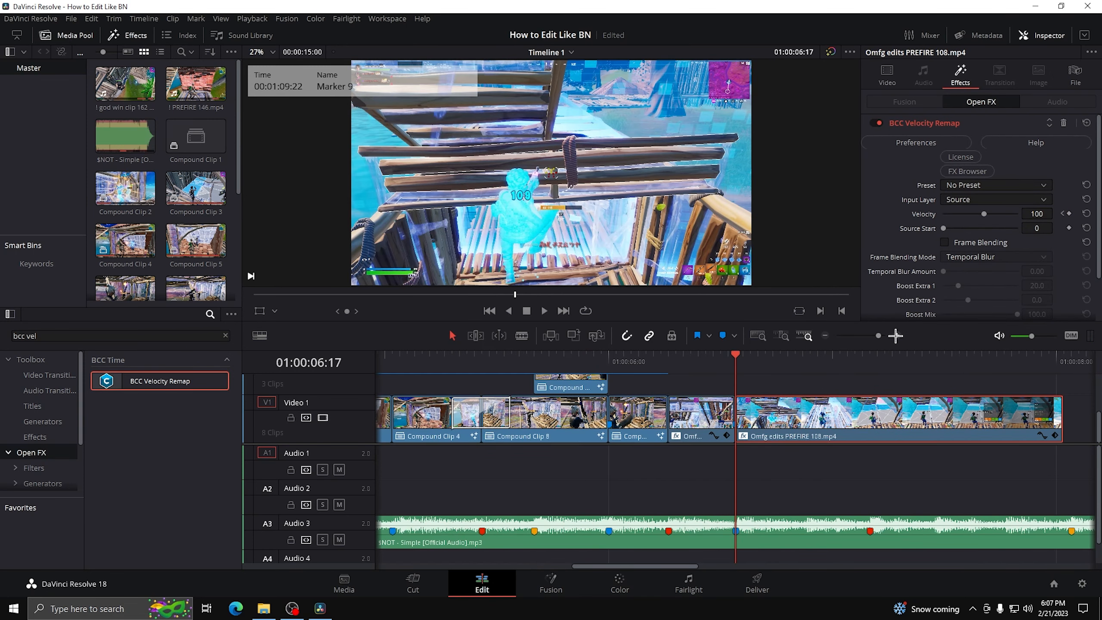
pyautogui.moveTo(738, 362); pyautogui.dragTo(870, 376)
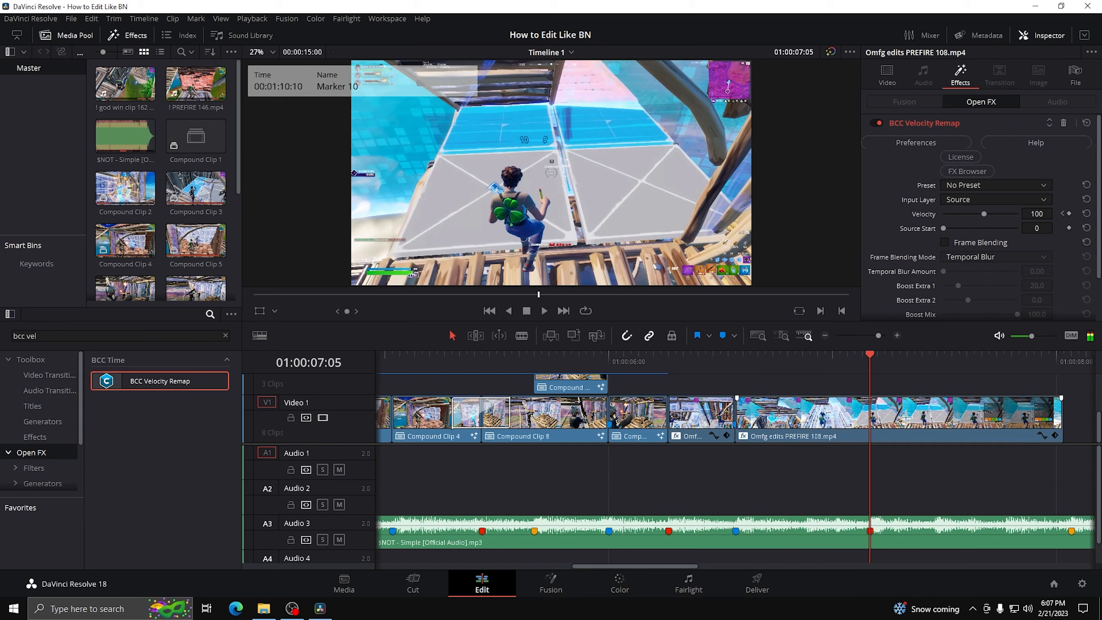
pyautogui.hotkey('ctrl', 'b')
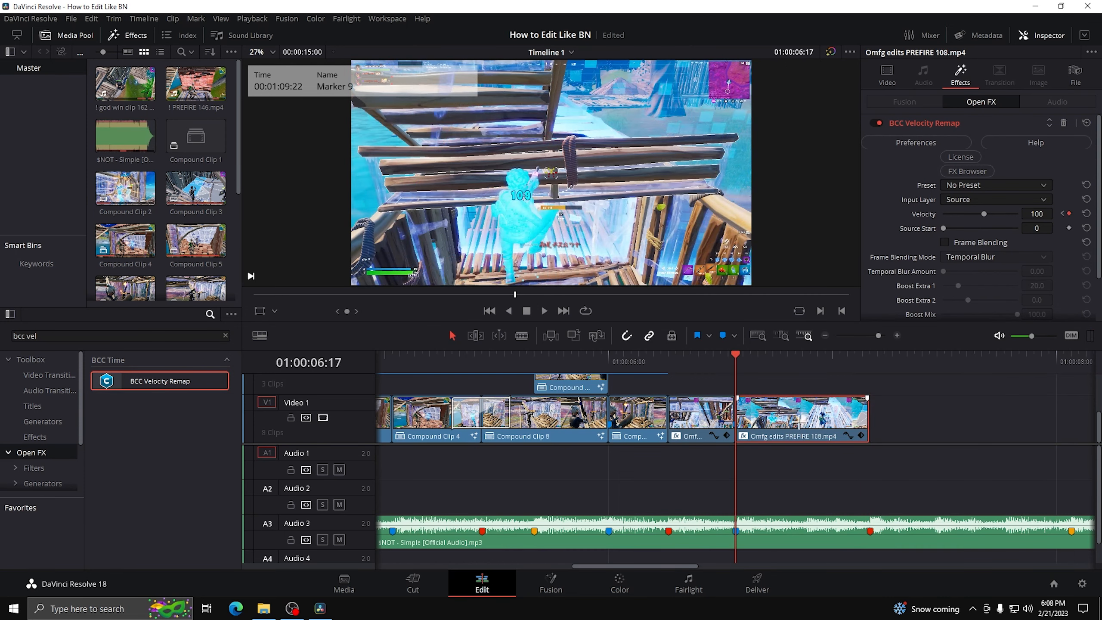
# Set the second piece's BCC Velocity Remap Velocity to 20 at 01:00:06:20, three frames after its start
pyautogui.press('Right')
pyautogui.press('Right')
pyautogui.press('Right')
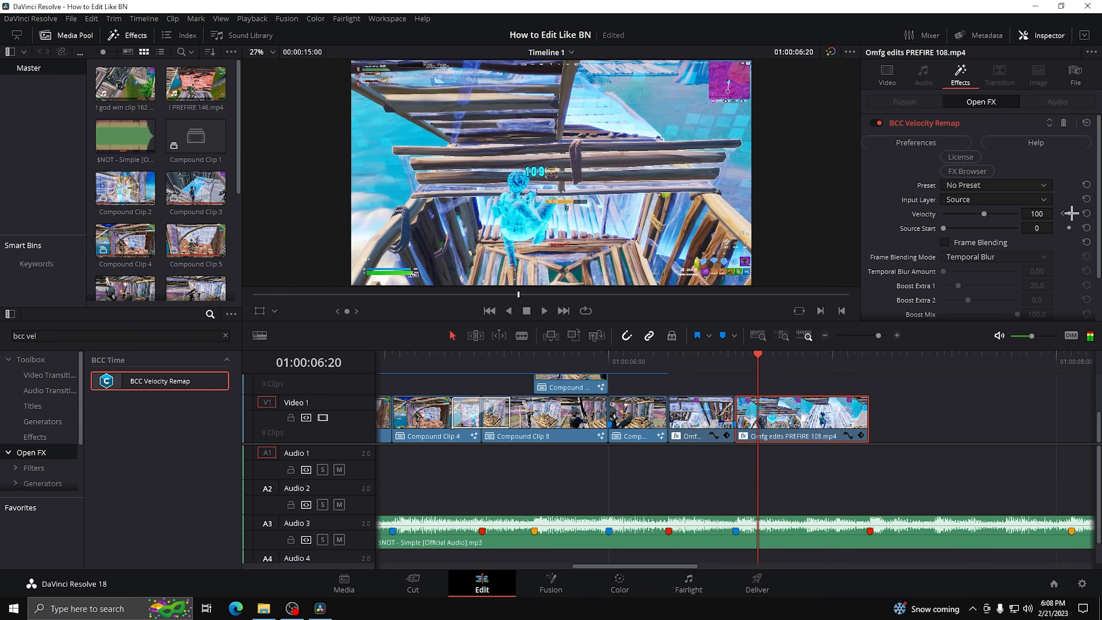
pyautogui.click(1033, 214)
pyautogui.press('Return')
pyautogui.click(925, 405)
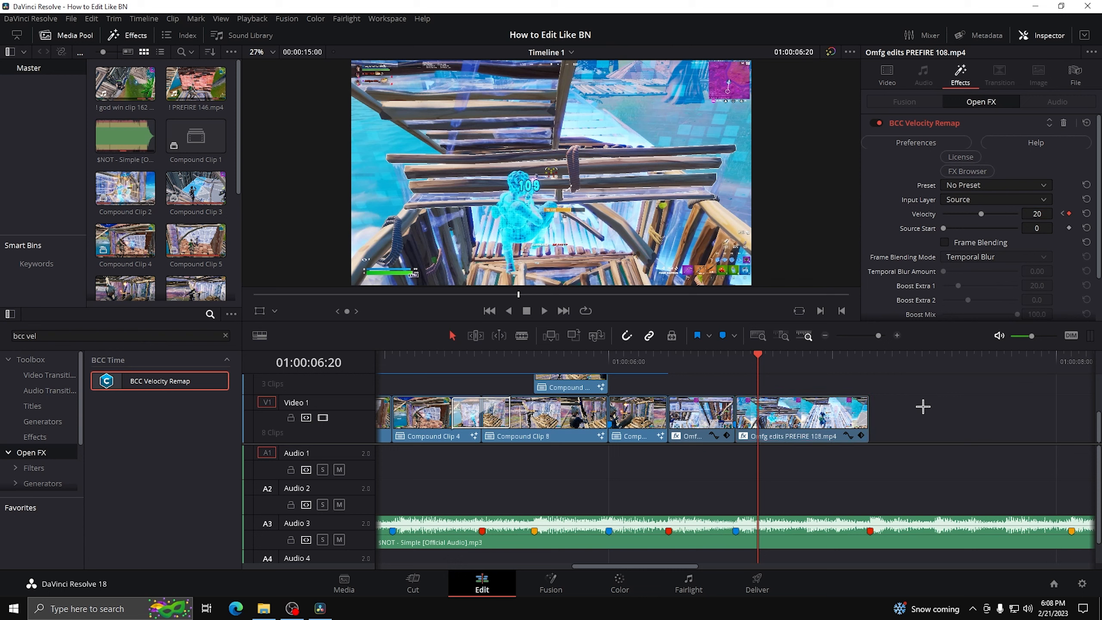
# Lengthen the second piece, convert it into Compound Clip 9, and trim its end back to the red marker at 01:00:07:05
pyautogui.moveTo(866, 419); pyautogui.dragTo(1061, 419)
pyautogui.rightClick(953, 413)
pyautogui.click(946, 65)
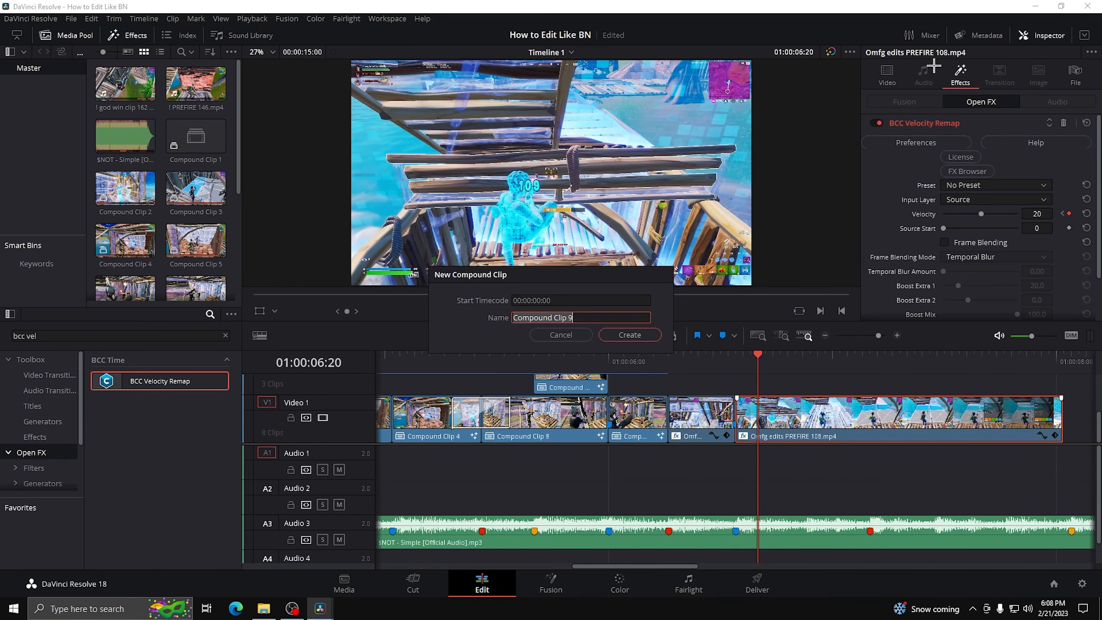
pyautogui.click(646, 335)
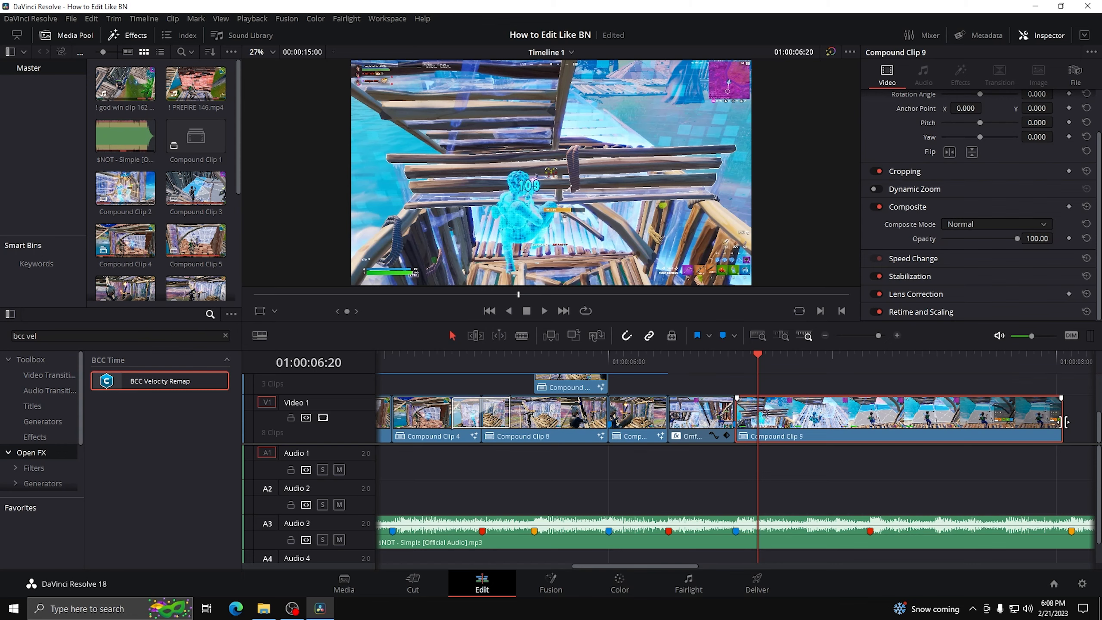
pyautogui.moveTo(1064, 421); pyautogui.dragTo(868, 419)
# Open Compound Clip 9 on the Fusion page and add the [BN] Low Blur RGB Impact.setting preset from the Impacts folder
pyautogui.click(736, 361)
pyautogui.rightClick(772, 404)
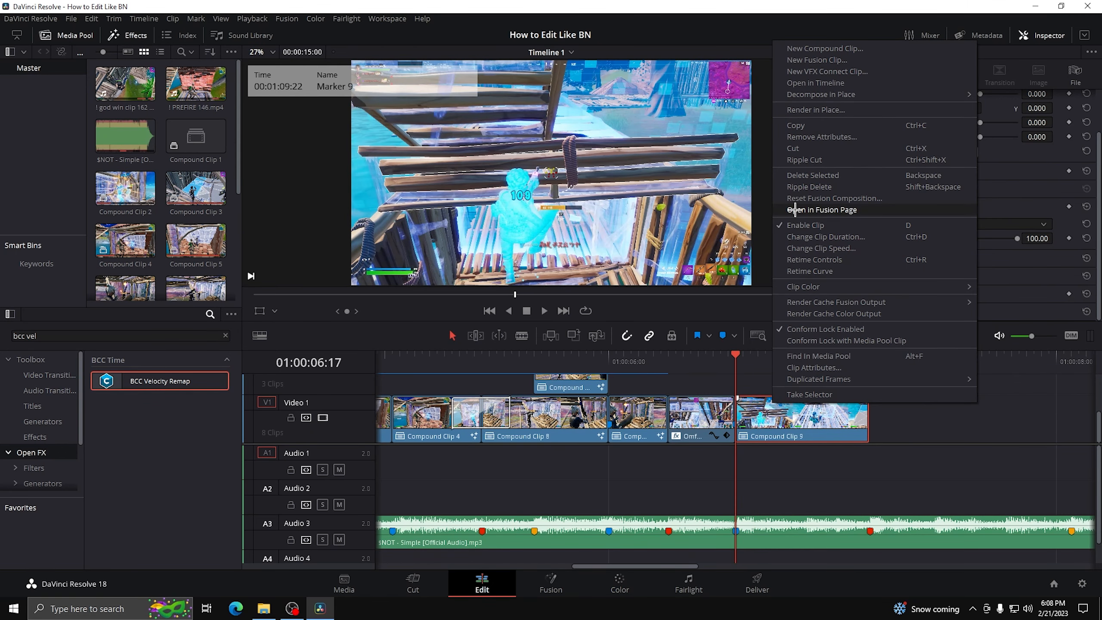
pyautogui.click(795, 210)
pyautogui.click(264, 608)
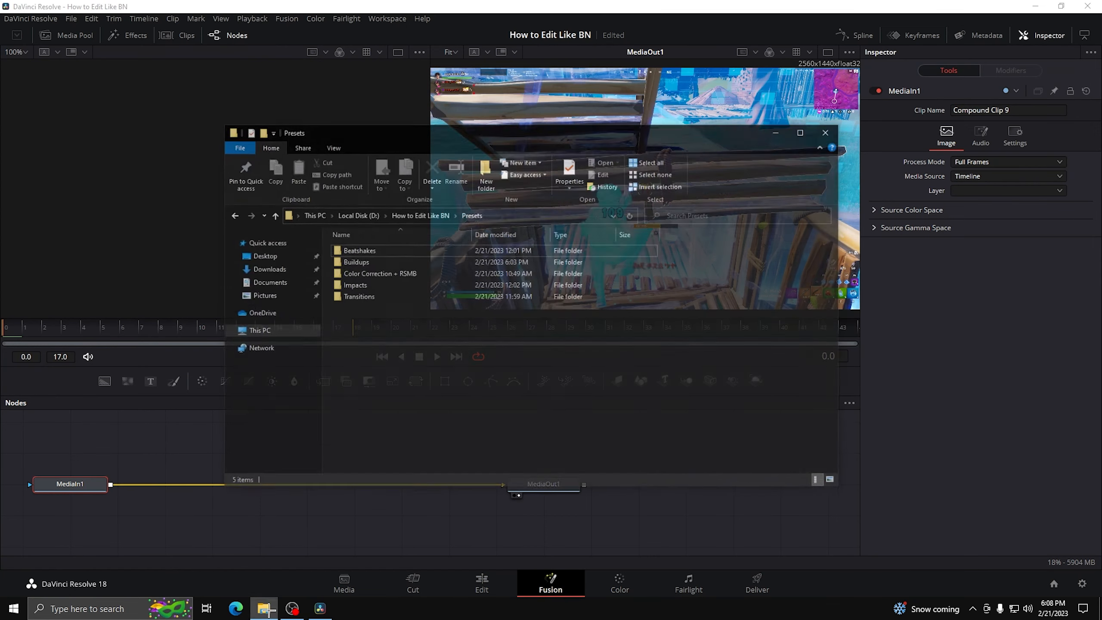
pyautogui.doubleClick(375, 263)
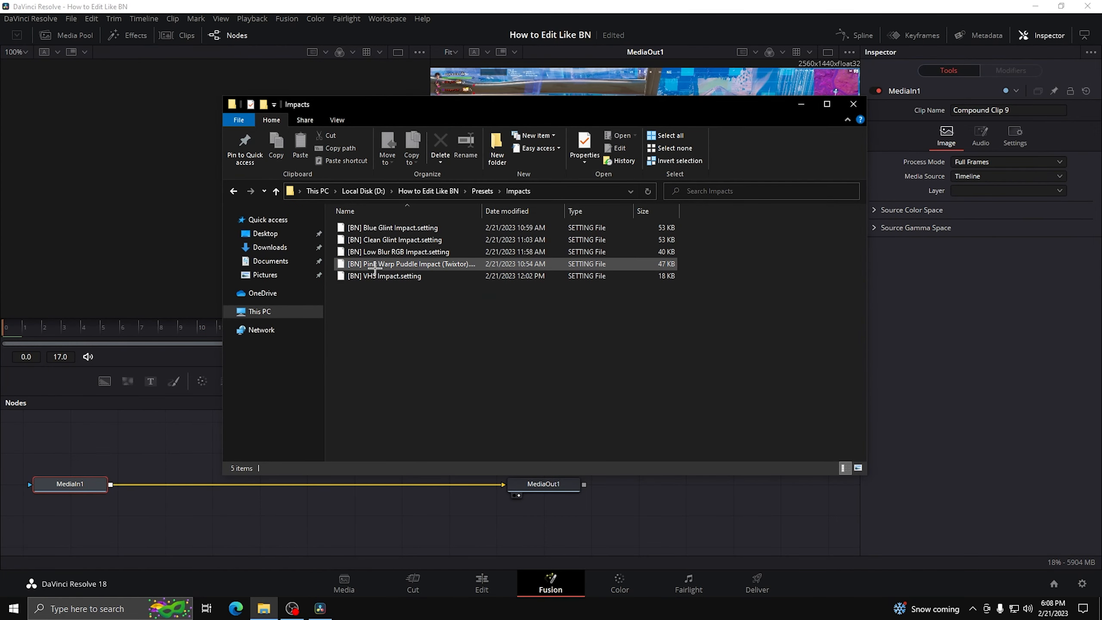
pyautogui.moveTo(361, 251); pyautogui.dragTo(645, 516)
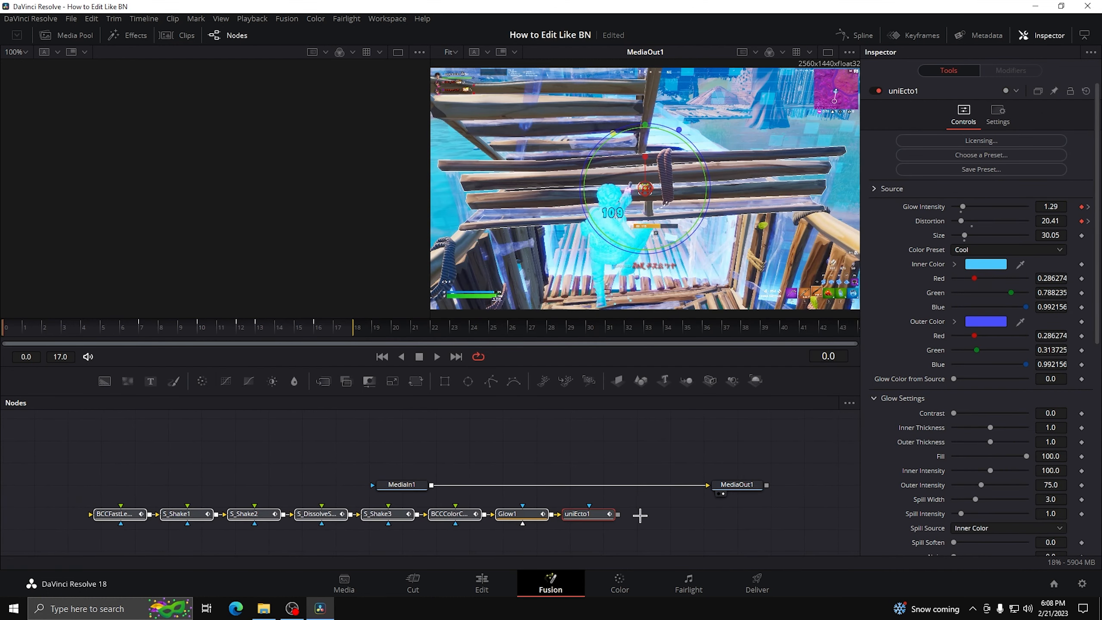
# Move MediaIn1 before the preset nodes, connect it to the BCCFastLe… node, and connect uniEcto1 to MediaOut1
pyautogui.moveTo(395, 485); pyautogui.dragTo(48, 486)
pyautogui.moveTo(607, 482); pyautogui.dragTo(90, 514)
pyautogui.moveTo(619, 514); pyautogui.dragTo(718, 485)
# Return to the Edit page and turn on Render Cache Color Output for Compound Clip 9
pyautogui.click(481, 581)
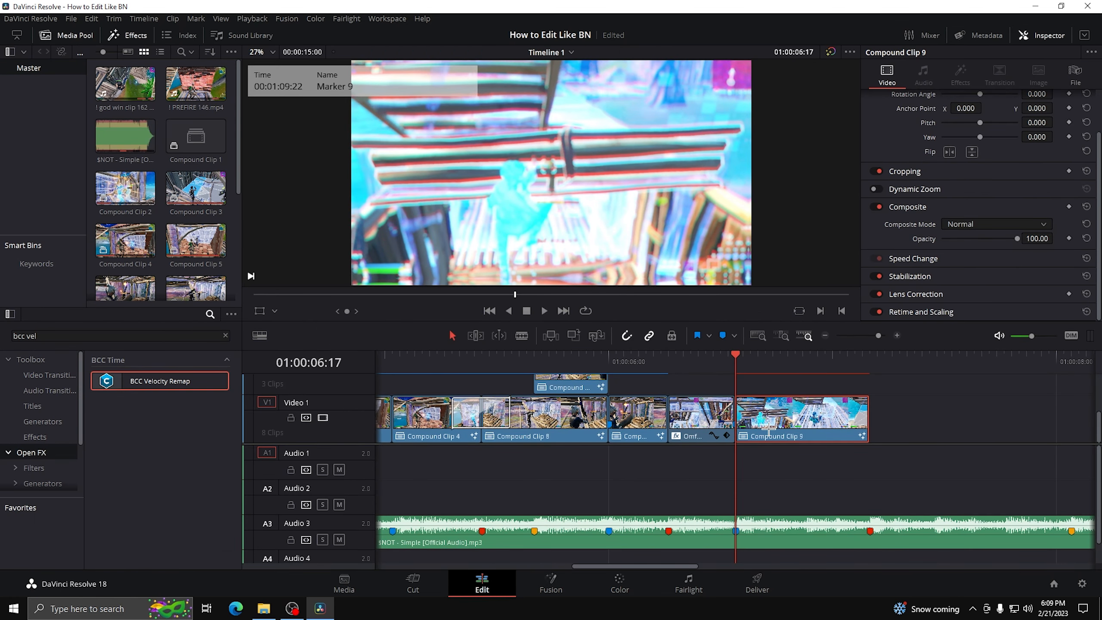
pyautogui.rightClick(768, 428)
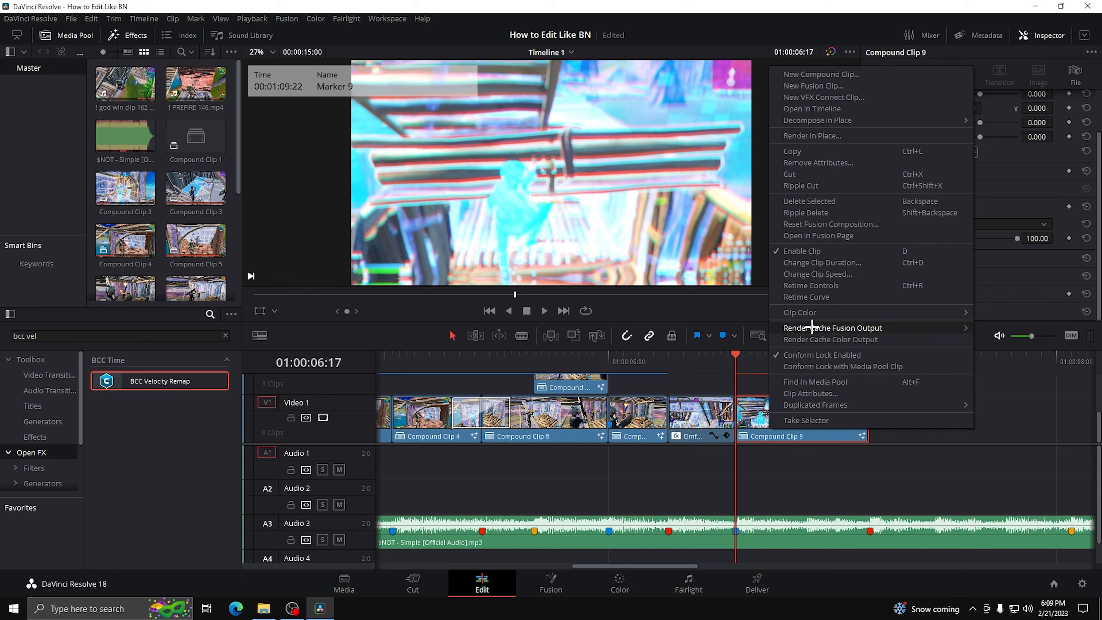
pyautogui.click(818, 338)
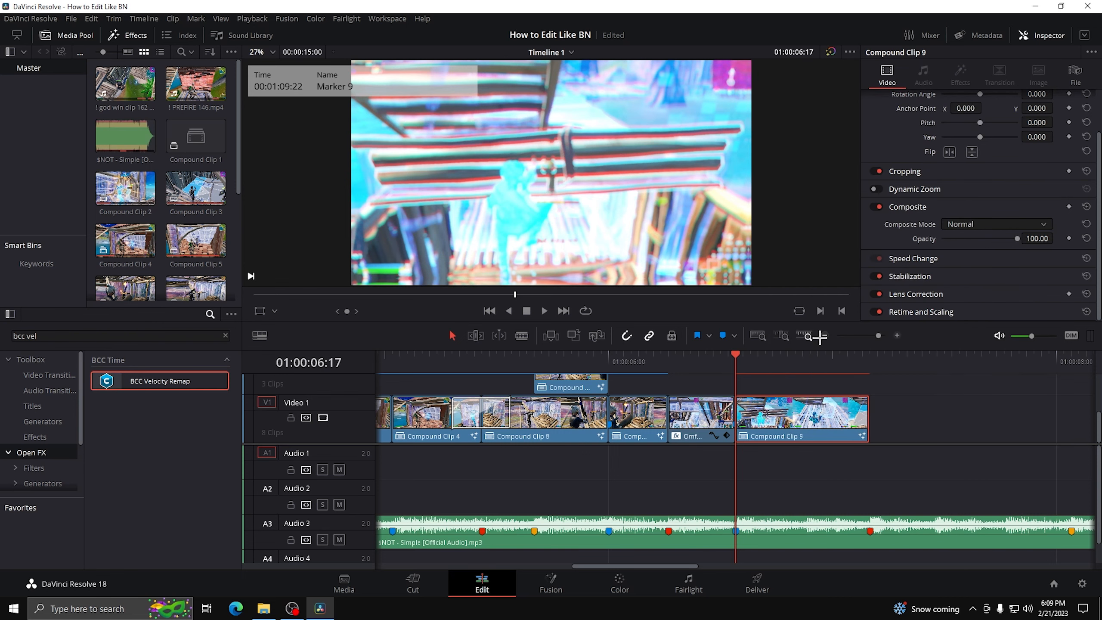
# Move the Omfg edits PREFIRE 108.mp4 clip before Compound Clip 9 up to Video 2 and extend its start back to 01:00:06:04
pyautogui.scroll(2, 739, 366)
pyautogui.moveTo(738, 365); pyautogui.dragTo(602, 363)
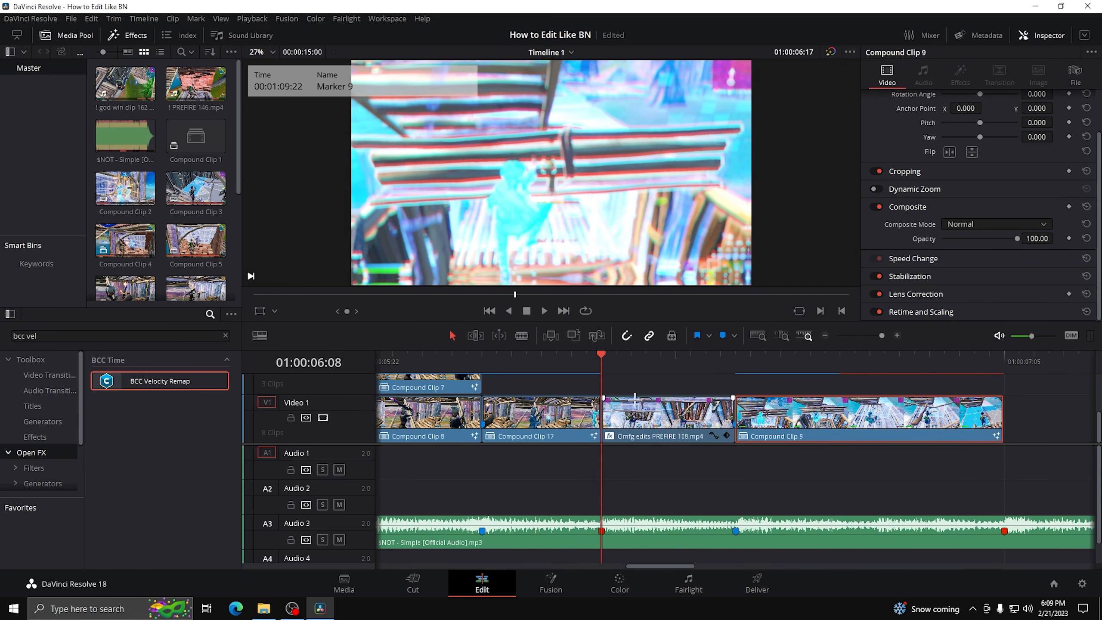
pyautogui.click(638, 441)
pyautogui.moveTo(639, 446); pyautogui.dragTo(514, 411)
pyautogui.rightClick(514, 412)
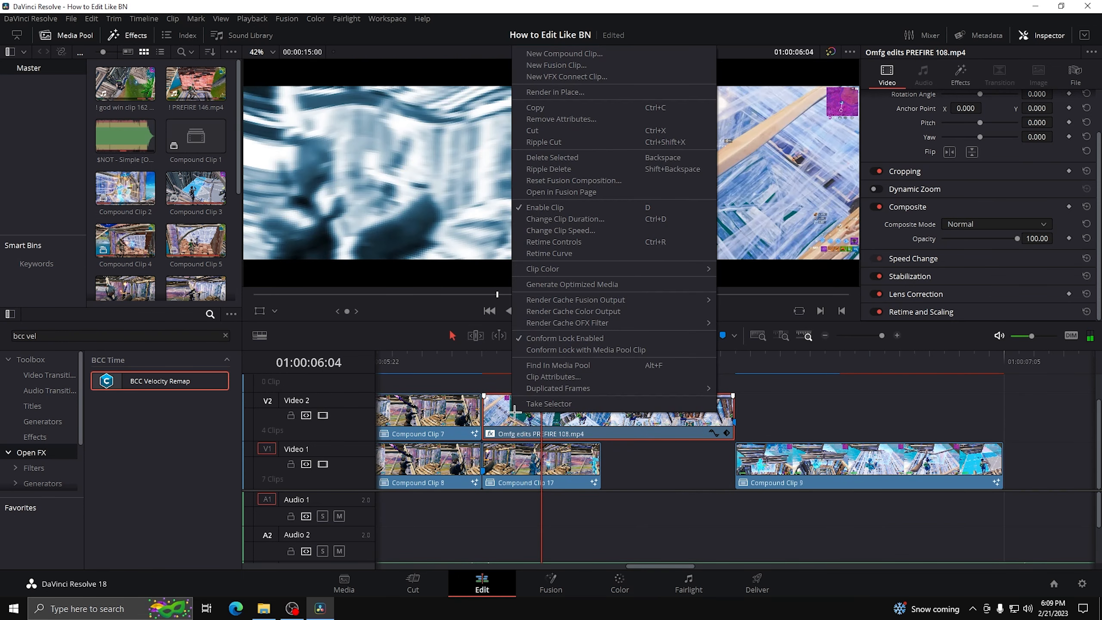
pyautogui.click(636, 493)
pyautogui.hotkey('ctrl', 'z')
pyautogui.moveTo(604, 411); pyautogui.dragTo(540, 414)
# Convert the extended clip into a compound clip, trim its start back to the red marker at 01:00:06:08, and return it to Video 1
pyautogui.rightClick(557, 415)
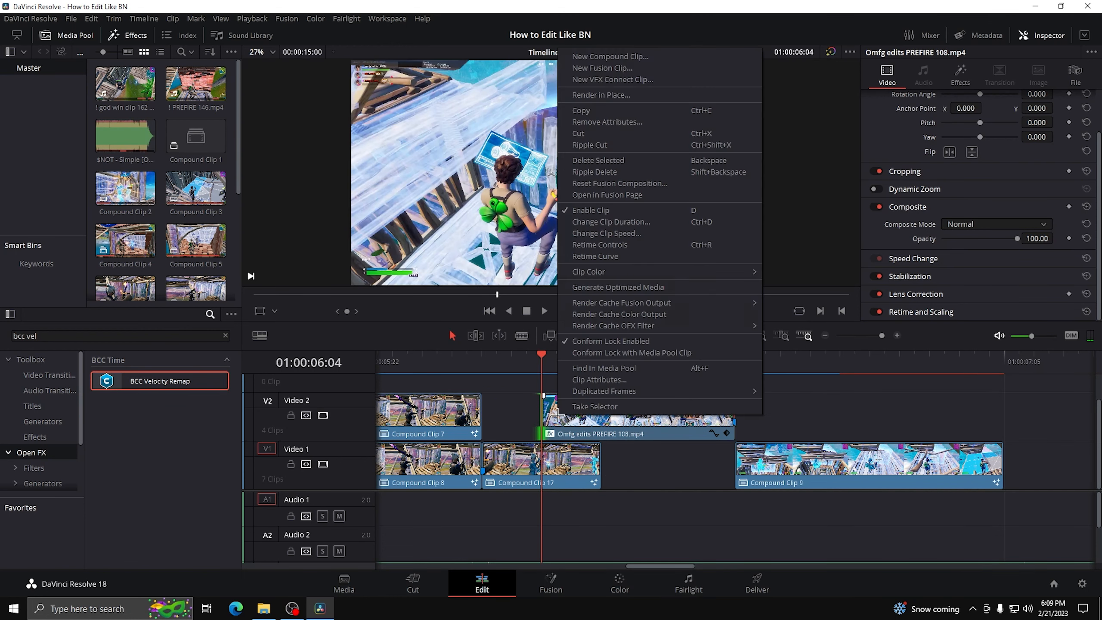
pyautogui.click(607, 56)
pyautogui.click(632, 332)
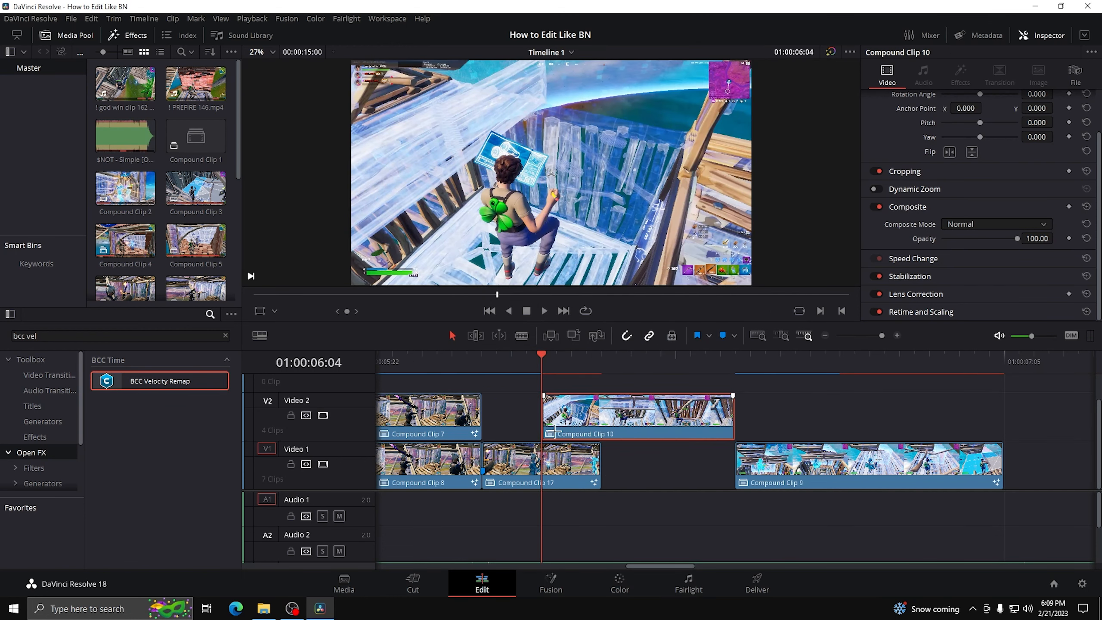
pyautogui.moveTo(543, 419); pyautogui.dragTo(635, 485)
pyautogui.click(634, 437)
pyautogui.press('Down')
# Open Compound Clip 10 on the Fusion page and add the shake, tint and warp puddle preset from the Beatshakes folder
pyautogui.rightClick(641, 460)
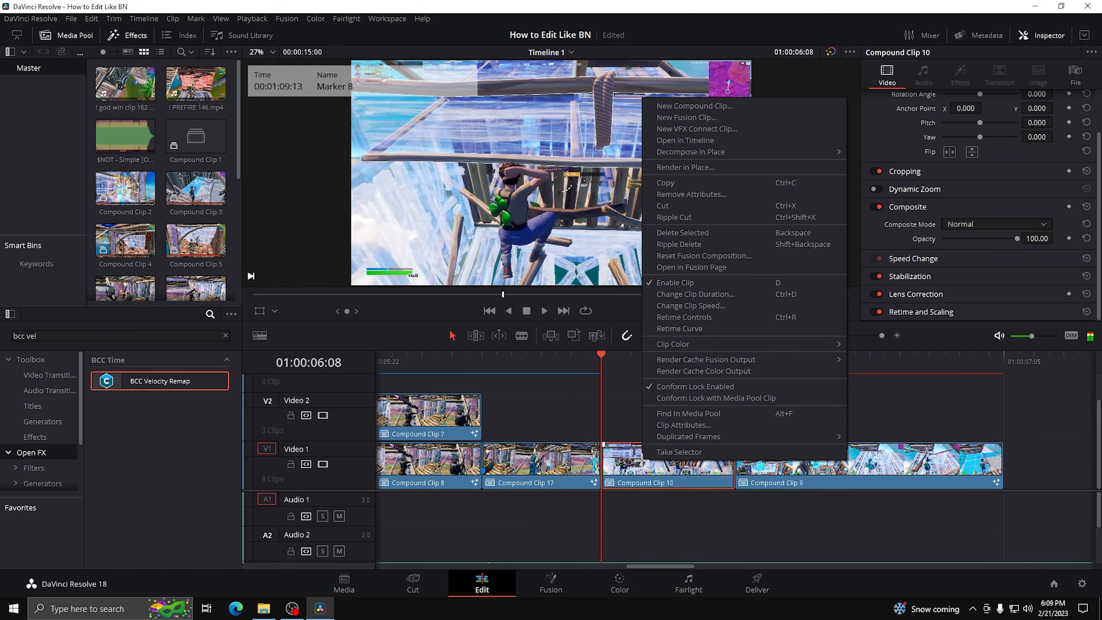
pyautogui.click(679, 264)
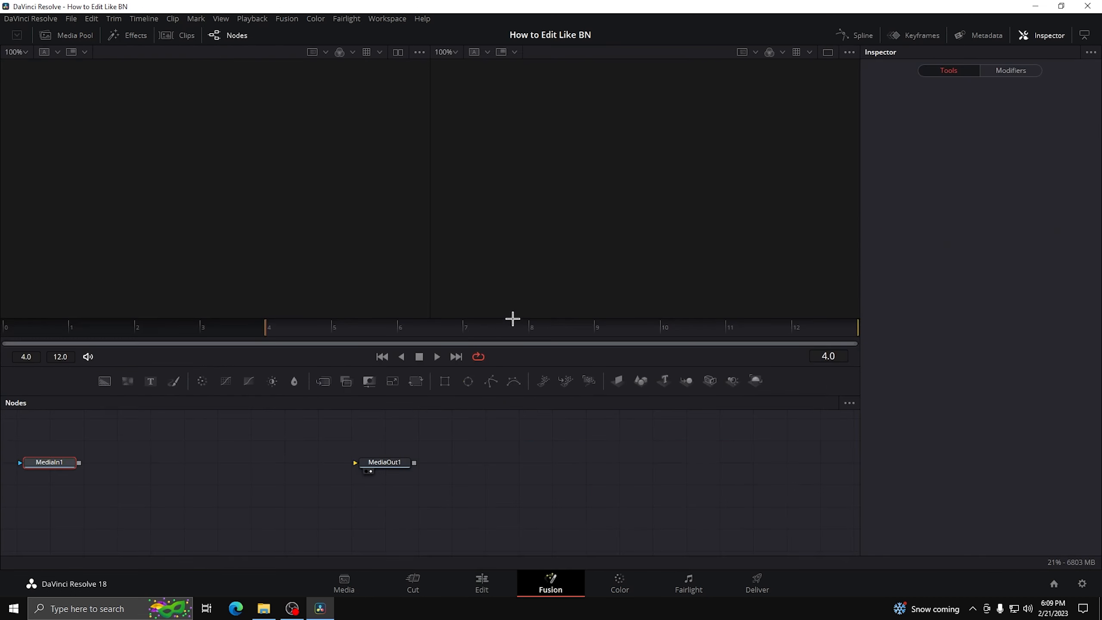
pyautogui.hotkey('alt', 'Tab')
pyautogui.click(483, 191)
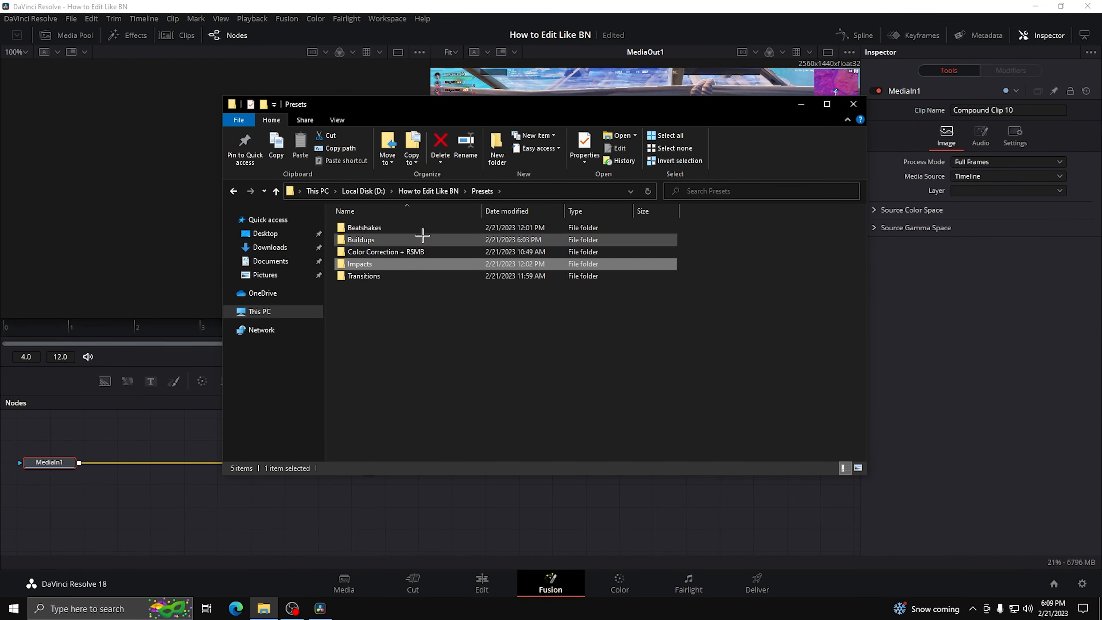
pyautogui.doubleClick(386, 227)
pyautogui.moveTo(402, 232); pyautogui.dragTo(556, 505)
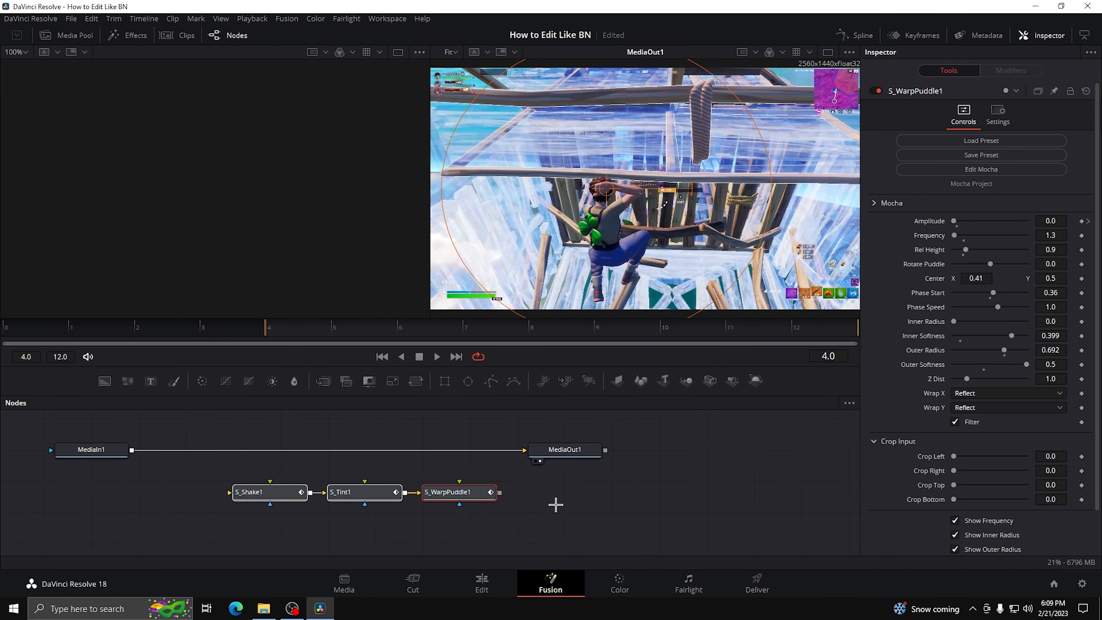
pyautogui.click(556, 505)
# Connect MediaIn1 to S_Shake1 and S_WarpPuddle1 to MediaOut1, moving MediaOut1 beyond the preset nodes
pyautogui.moveTo(505, 450); pyautogui.dragTo(254, 494)
pyautogui.moveTo(541, 456); pyautogui.dragTo(585, 471)
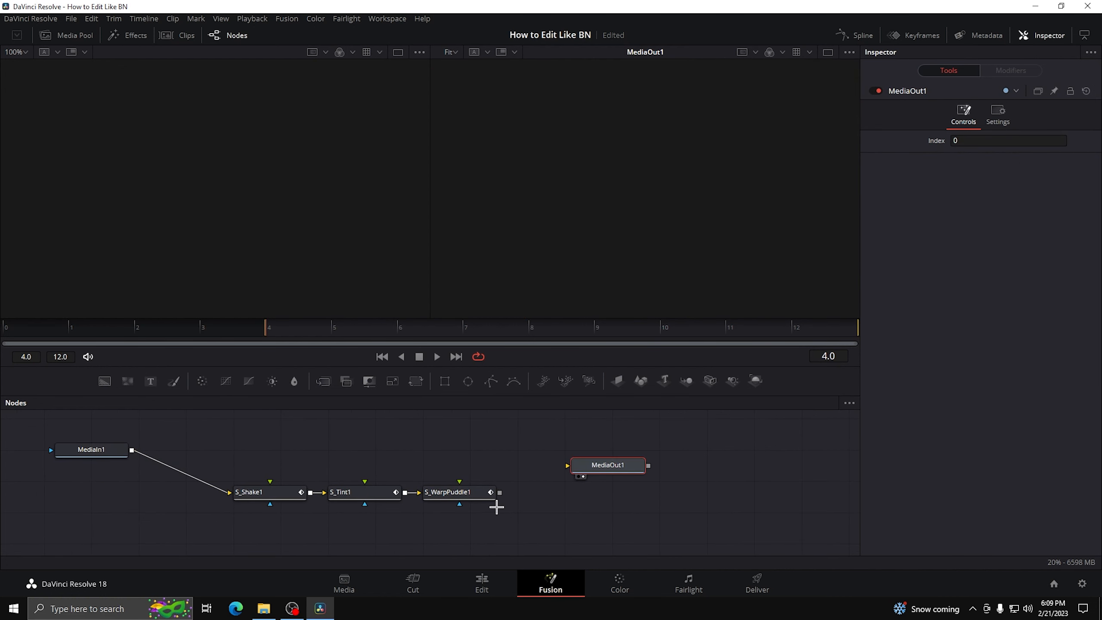
pyautogui.moveTo(500, 492); pyautogui.dragTo(581, 464)
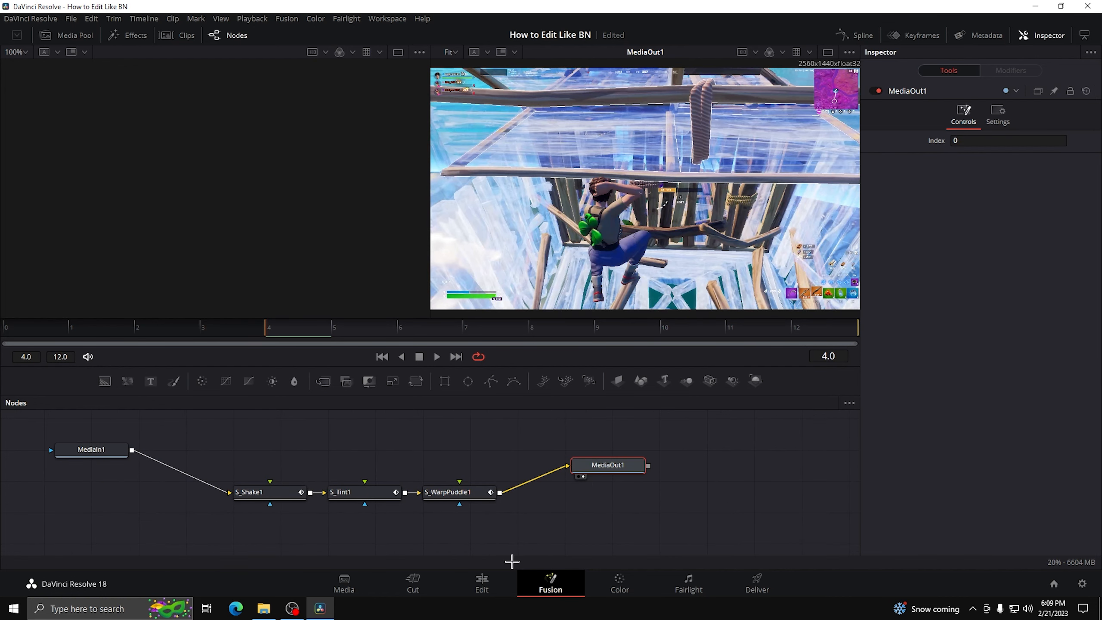
# Return to the Edit page and turn on Render Cache Color Output for Compound Clip 10
pyautogui.click(490, 579)
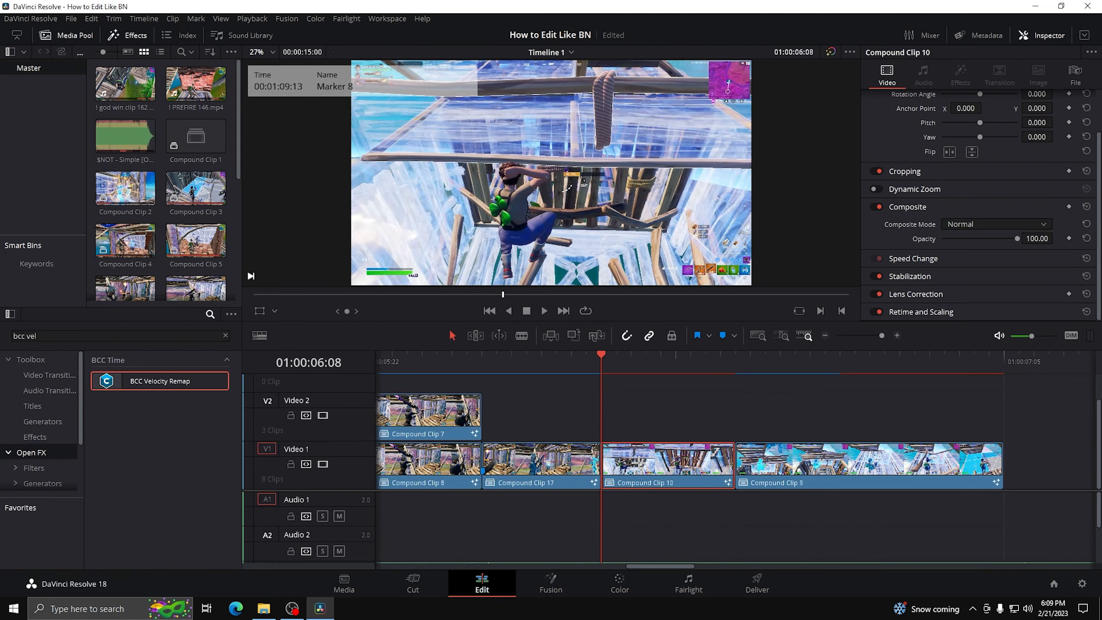
pyautogui.rightClick(638, 463)
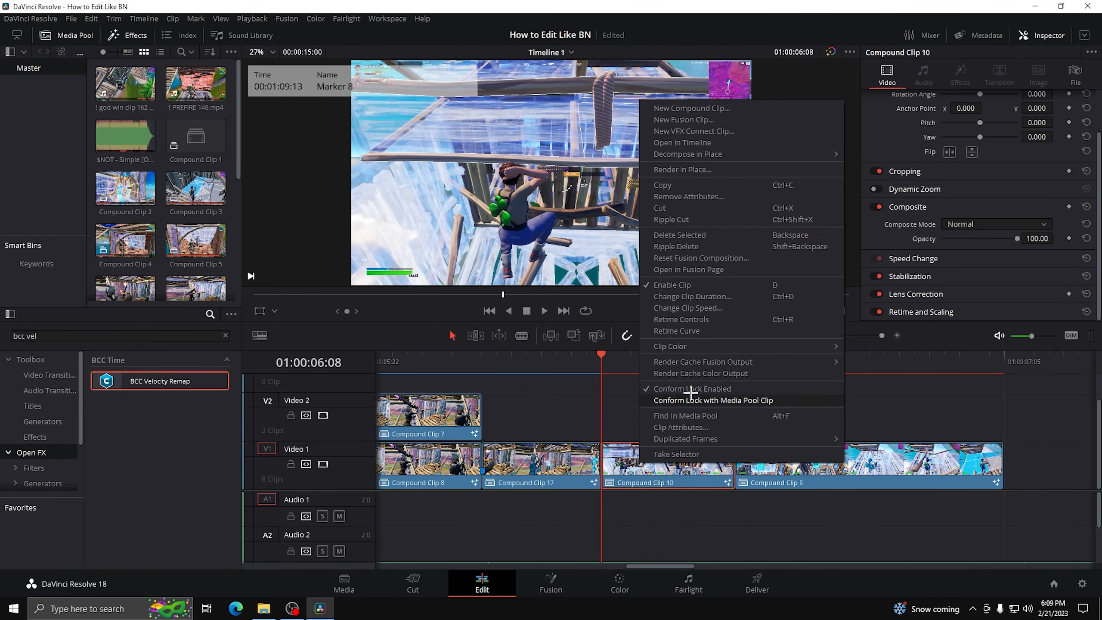
pyautogui.click(691, 374)
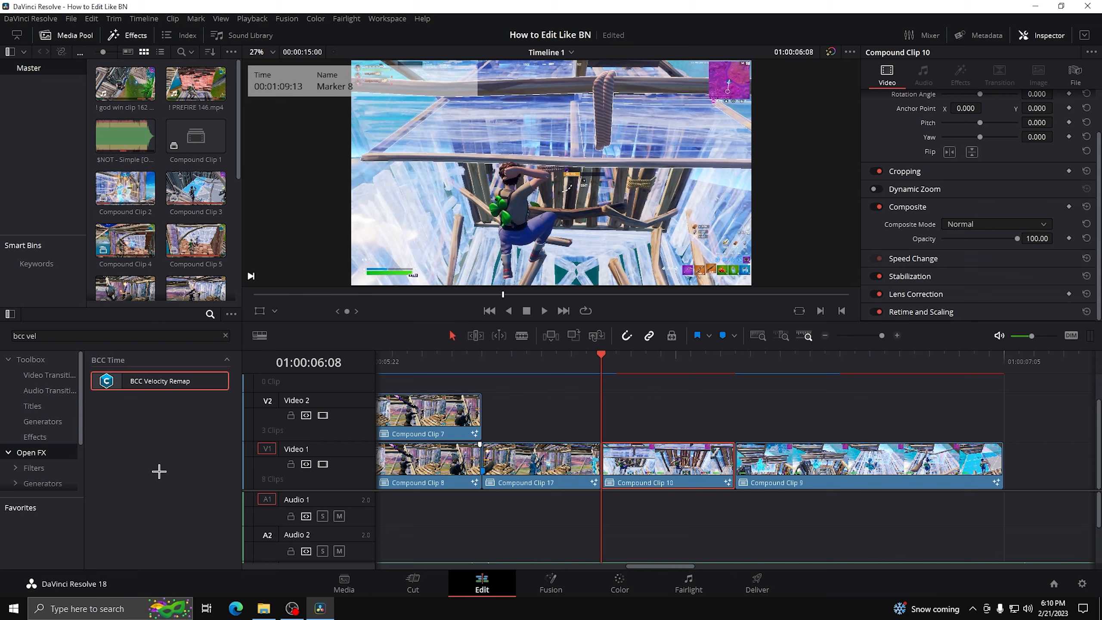
# Clear the effects search and place a Solid Color generator on Video 2 above Compound Clip 10, starting at 01:00:06:08
pyautogui.click(225, 336)
pyautogui.scroll(-2, 148, 500)
pyautogui.moveTo(148, 507); pyautogui.dragTo(608, 416)
pyautogui.click(634, 428)
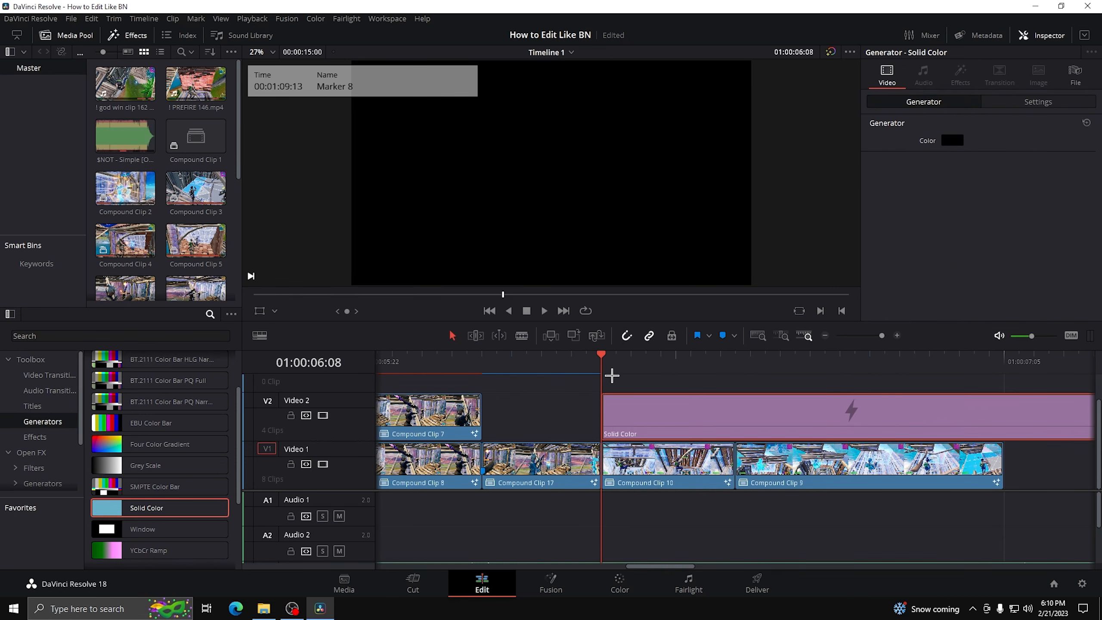
# Cut the Solid Color generator at the end of Compound Clip 10 and delete the part beyond it
pyautogui.moveTo(606, 357); pyautogui.dragTo(676, 361)
pyautogui.hotkey('ctrl', 'b')
pyautogui.click(767, 410)
pyautogui.press('Delete')
# Add a fade-in of about 9 frames across the length of the trimmed Solid Color clip
pyautogui.click(638, 415)
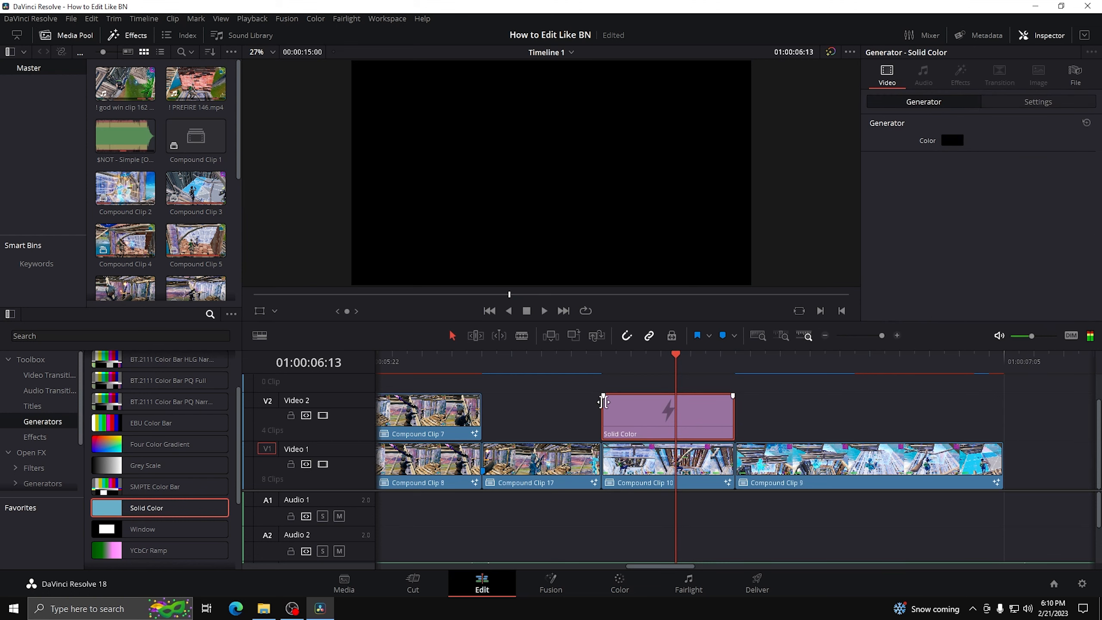
pyautogui.moveTo(603, 396); pyautogui.dragTo(778, 400)
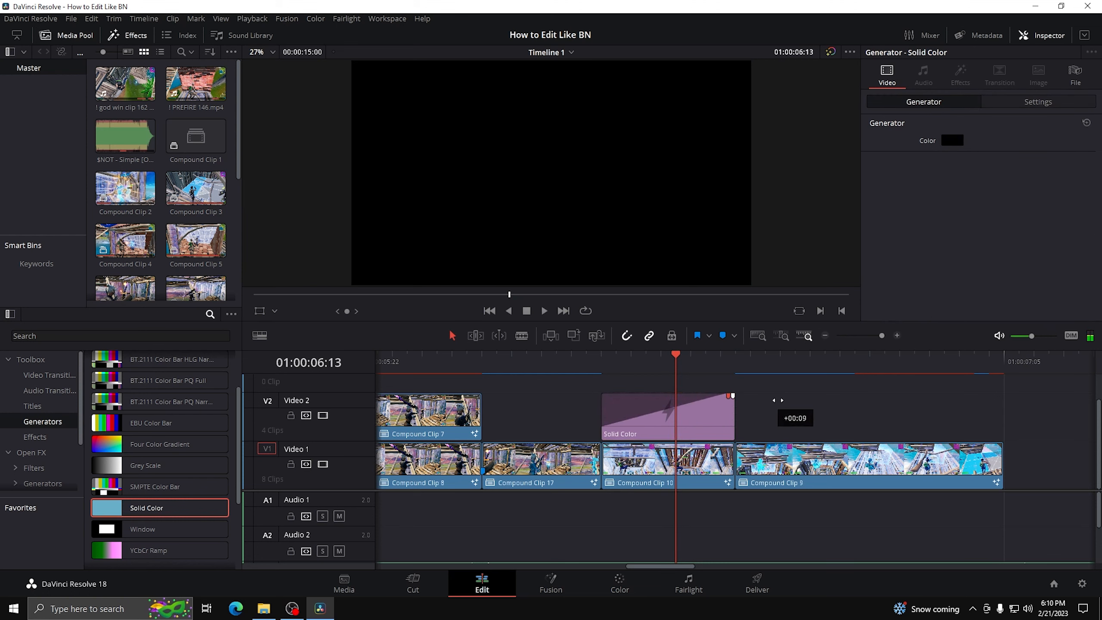
pyautogui.click(700, 421)
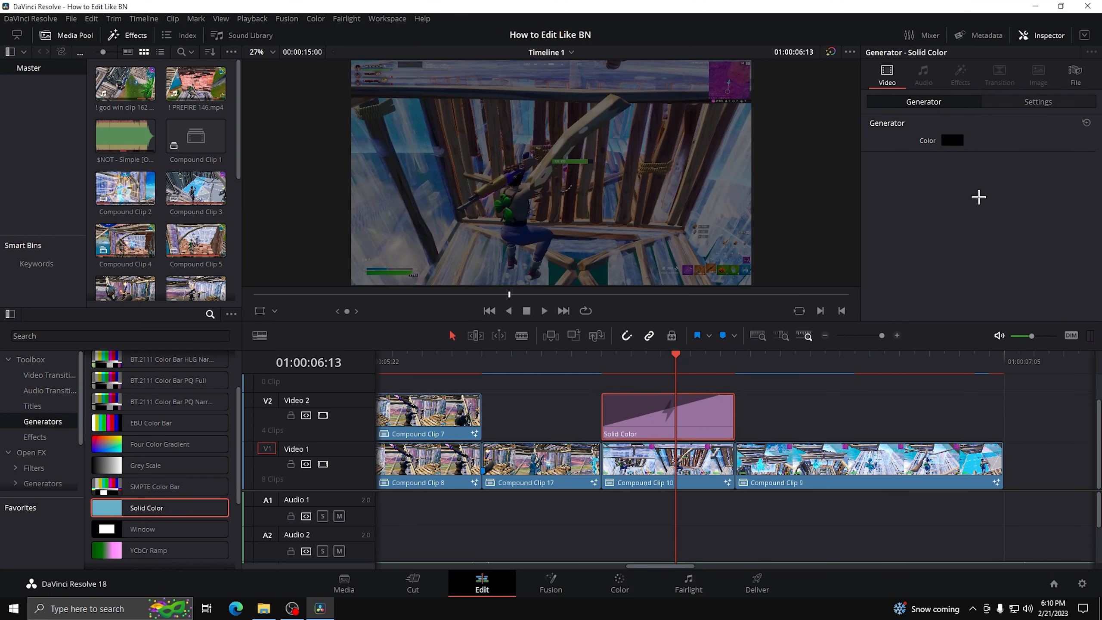
# Set the Solid Color clip's composite opacity to 50
pyautogui.click(1038, 103)
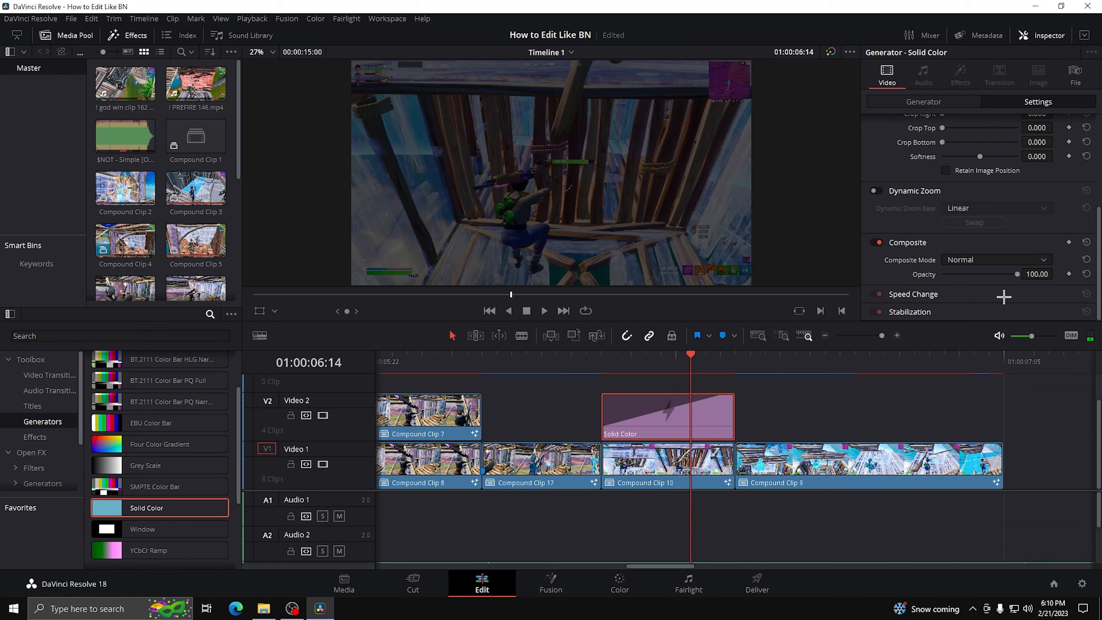
pyautogui.click(1038, 274)
pyautogui.press('BackSpace')
pyautogui.write('50')
pyautogui.press('Return')
pyautogui.click(860, 396)
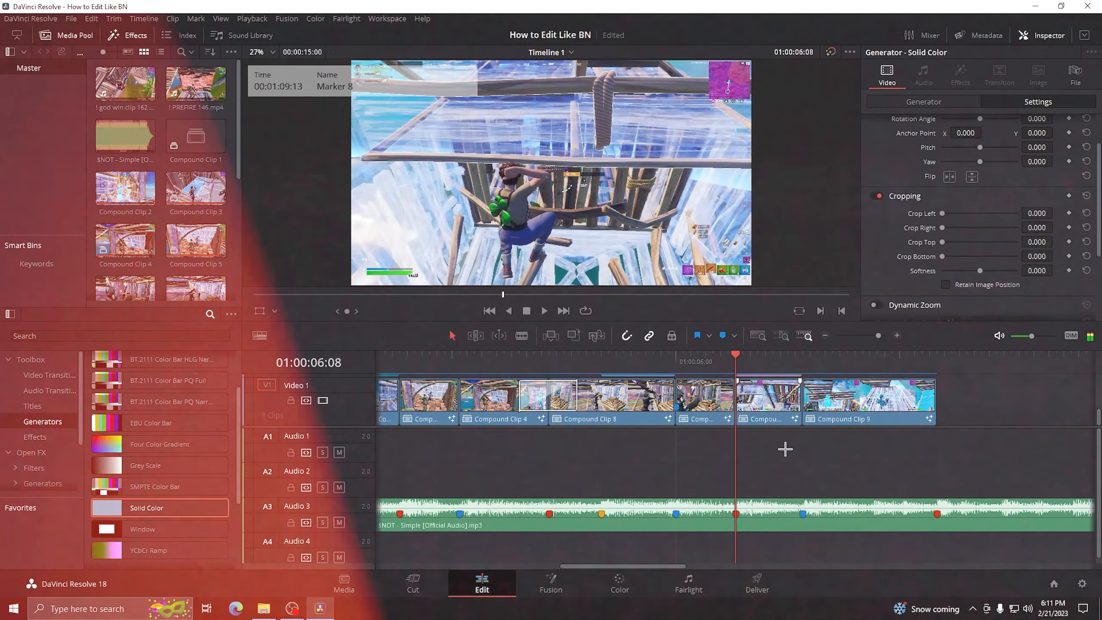
# Play back the section from 01:00:06:08 and step around the cut to Compound Clip 9 to check the darkening fade
pyautogui.press('space')
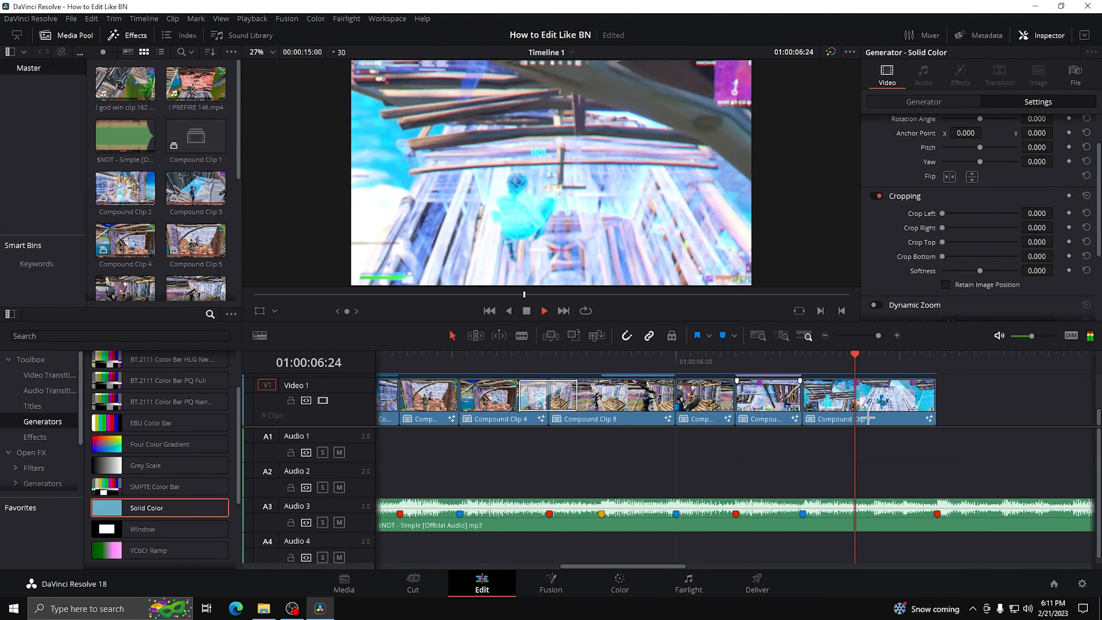
pyautogui.press('space')
pyautogui.moveTo(908, 362); pyautogui.dragTo(820, 377)
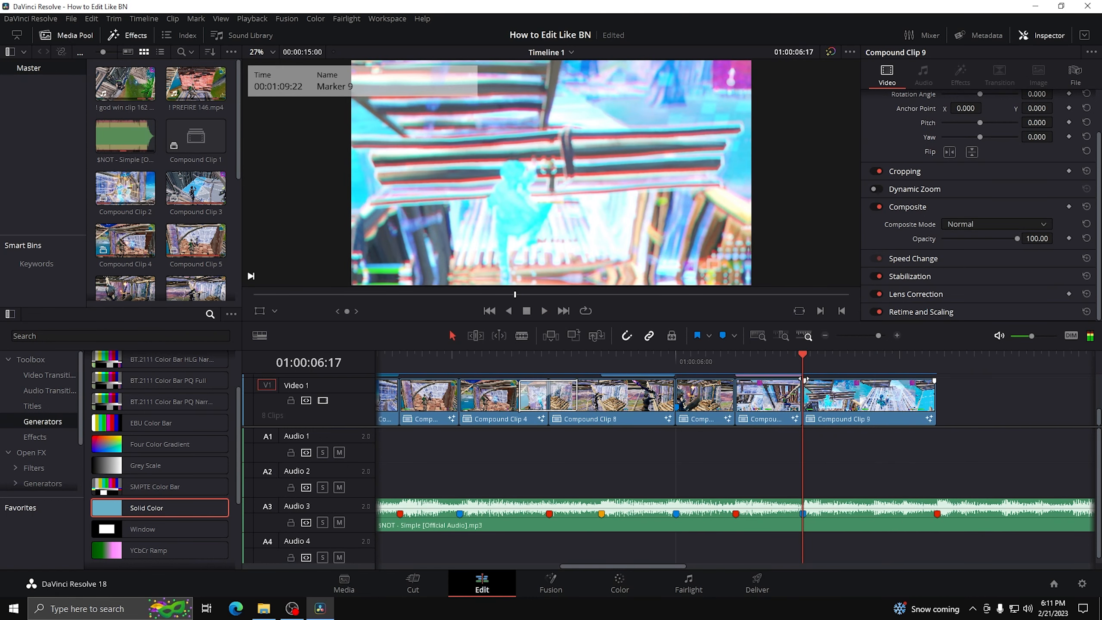
pyautogui.press('Left')
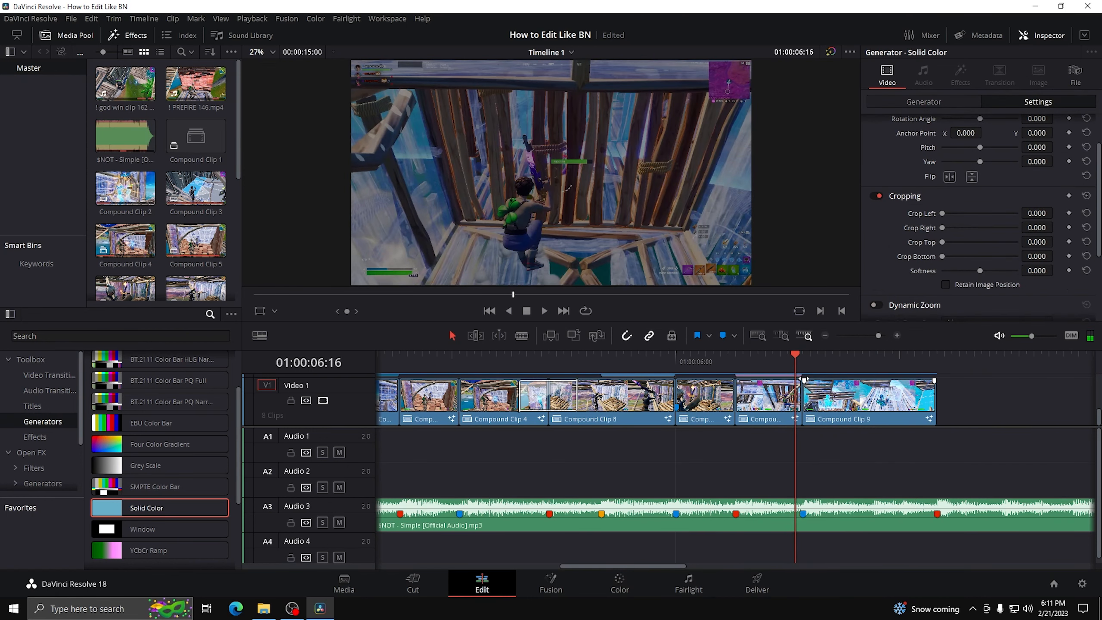
pyautogui.press('Right')
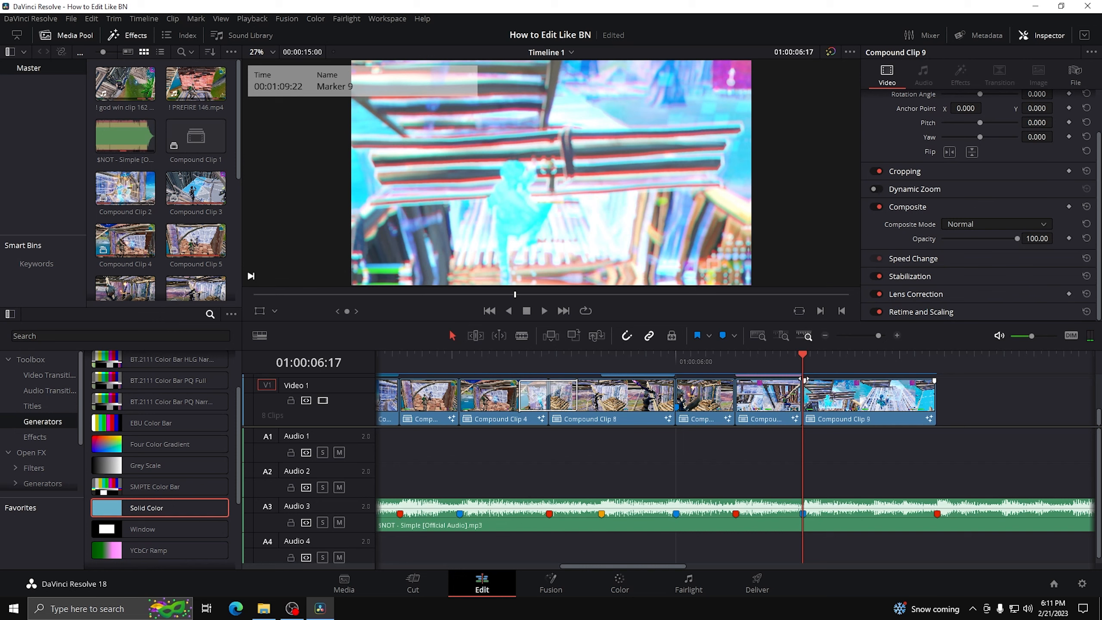
pyautogui.hotkey('shift', 'Up')
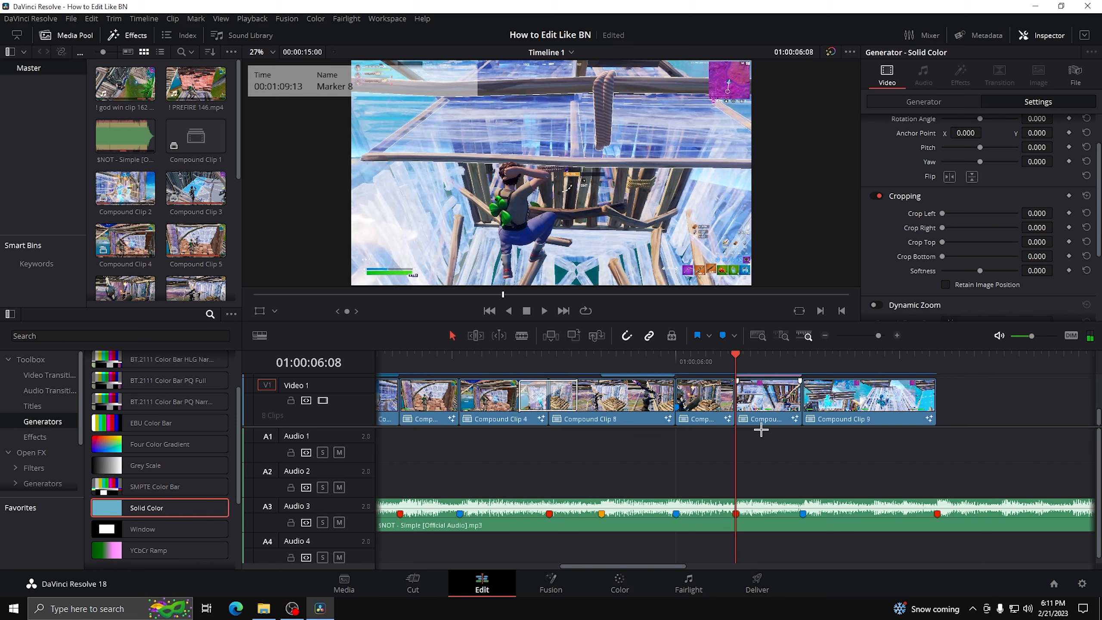
# Add a Cross Dissolve of 3 frames between Compound Clip 17 and Compound Clip 10, and play it back from 01:00:06:00
pyautogui.click(47, 374)
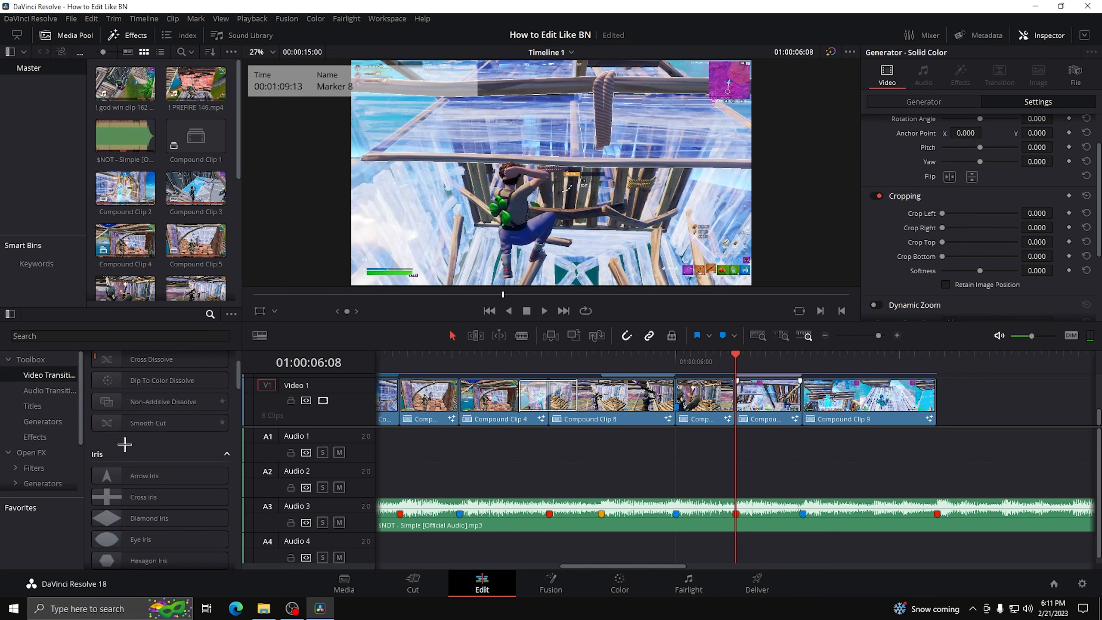
pyautogui.scroll(2, 124, 443)
pyautogui.moveTo(143, 424); pyautogui.dragTo(723, 395)
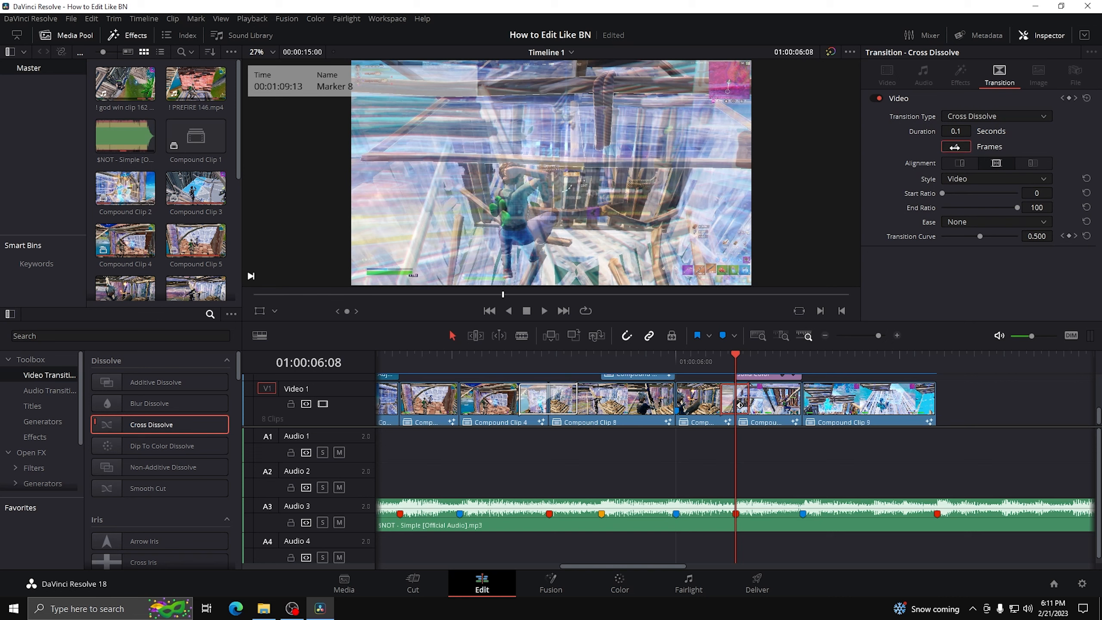
pyautogui.press('Return')
pyautogui.click(734, 480)
pyautogui.press('Up')
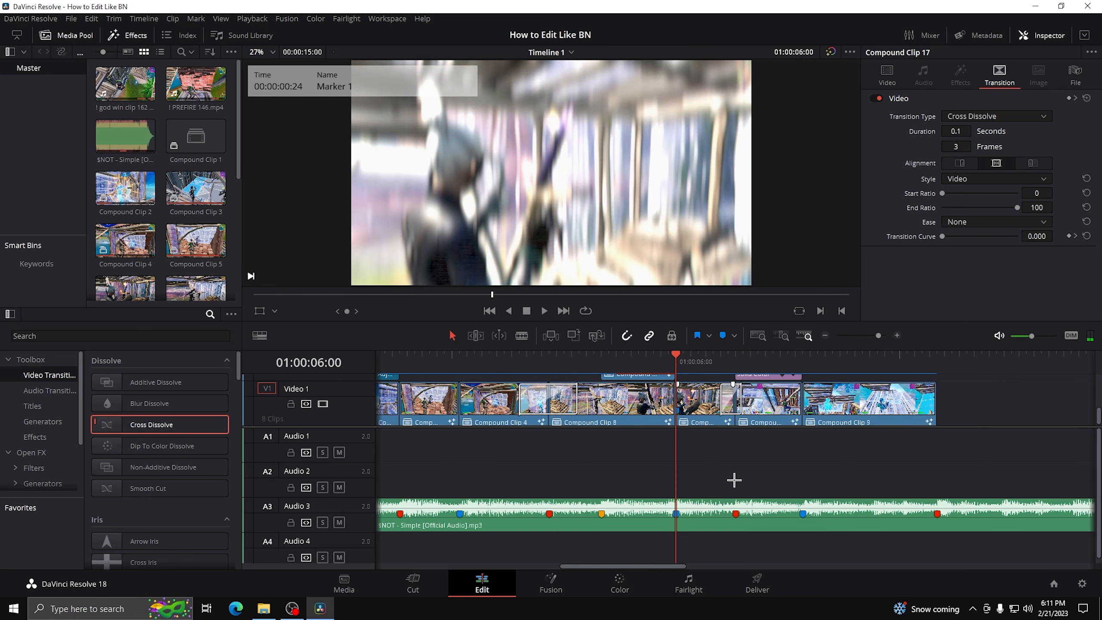
pyautogui.press('space')
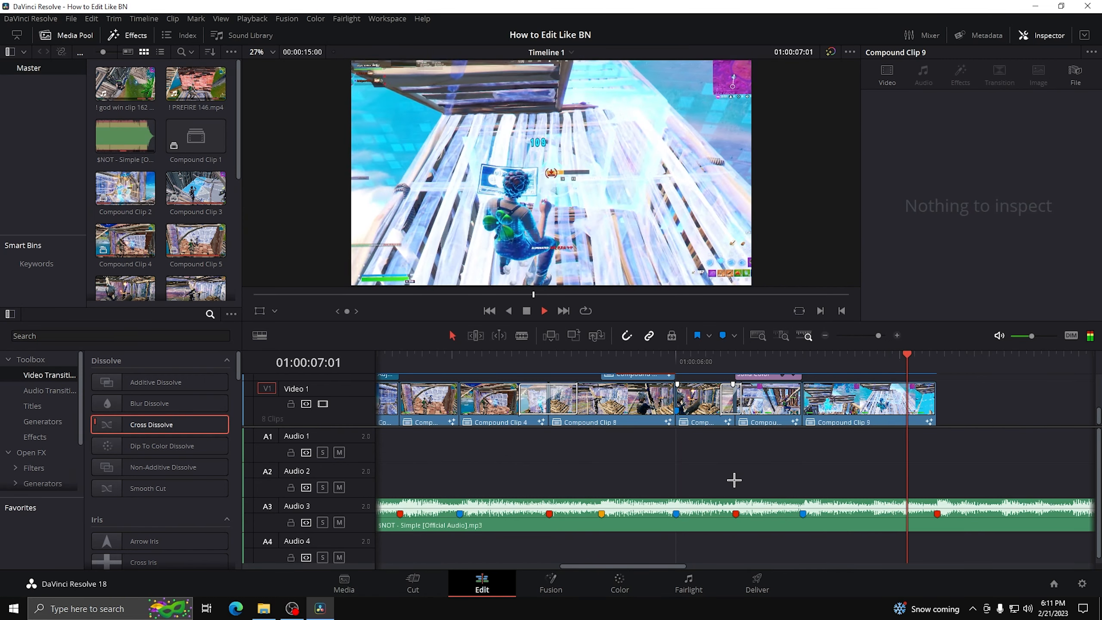
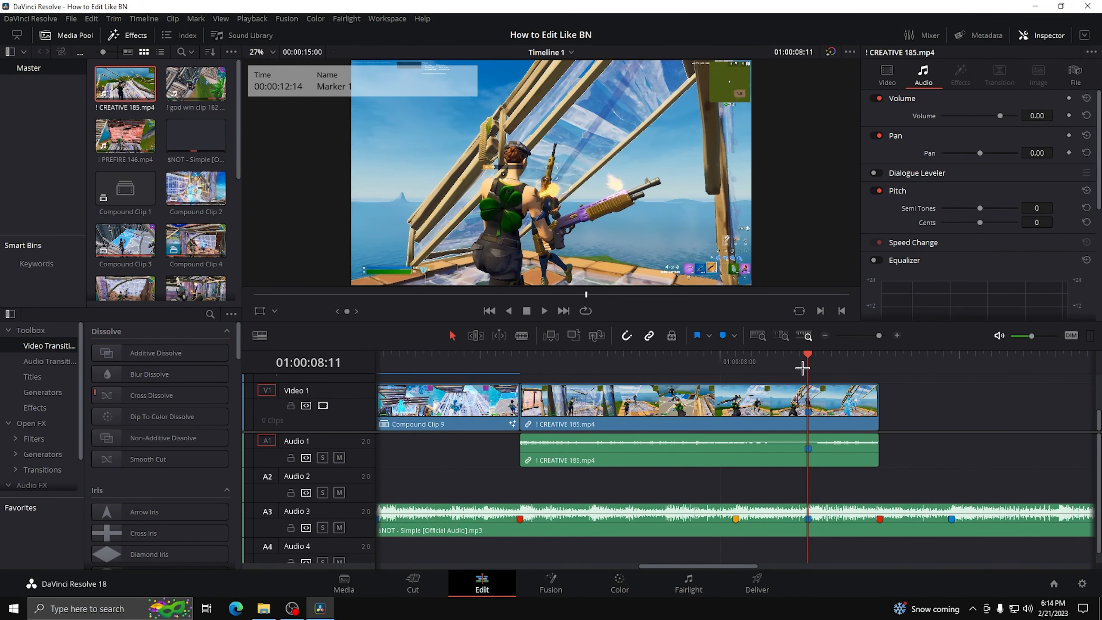
# Unlink the ! CREATIVE 185.mp4 video from its audio and delete the audio portion after 01:00:08:11
pyautogui.rightClick(841, 406)
pyautogui.click(872, 352)
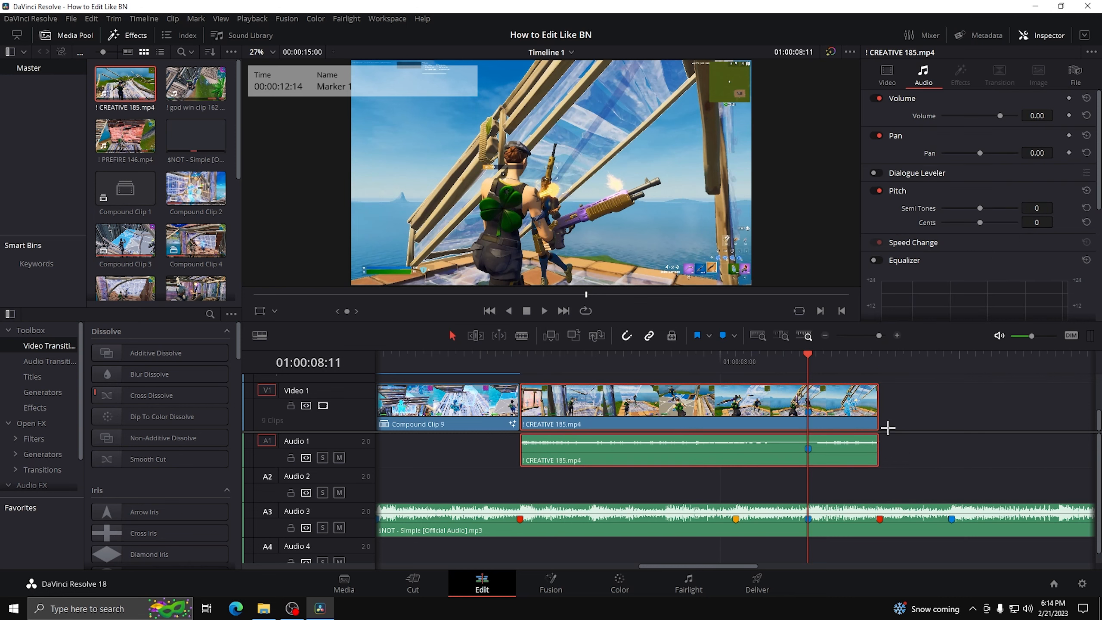
pyautogui.click(854, 454)
pyautogui.hotkey('ctrl', 'b')
pyautogui.press('Delete')
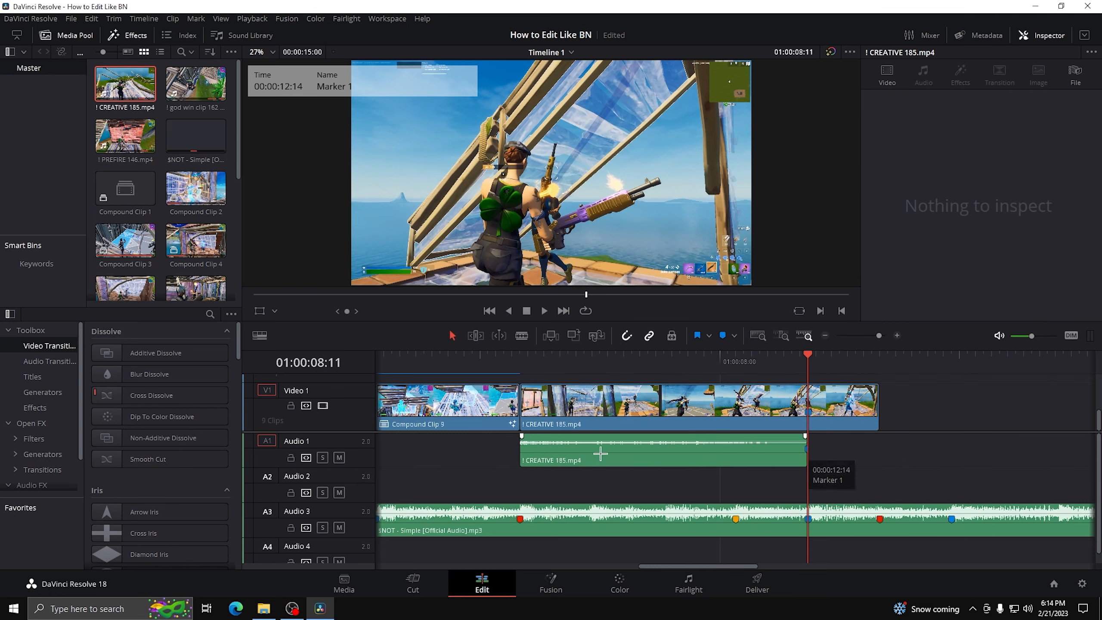
# Add a fade-in over about the first half of the ! CREATIVE 185.mp4 audio and play the clip back
pyautogui.moveTo(521, 435); pyautogui.dragTo(679, 440)
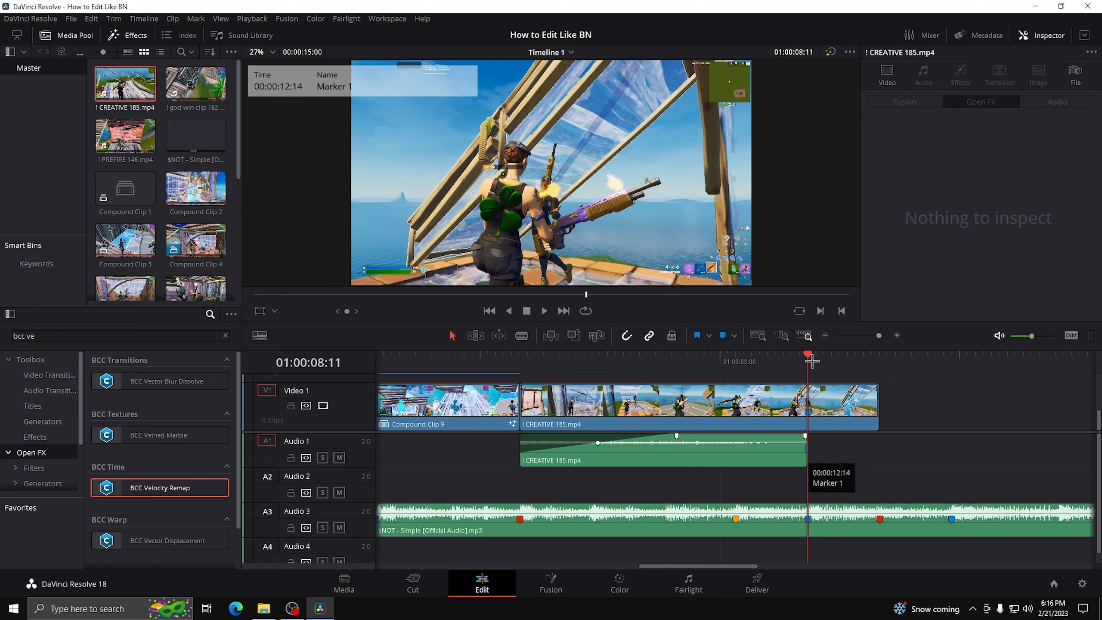
pyautogui.click(674, 361)
pyautogui.press('space')
# Apply BCC Velocity Remap to the ! CREATIVE 185.mp4 video and turn off its Frame Blending
pyautogui.moveTo(820, 370); pyautogui.dragTo(737, 370)
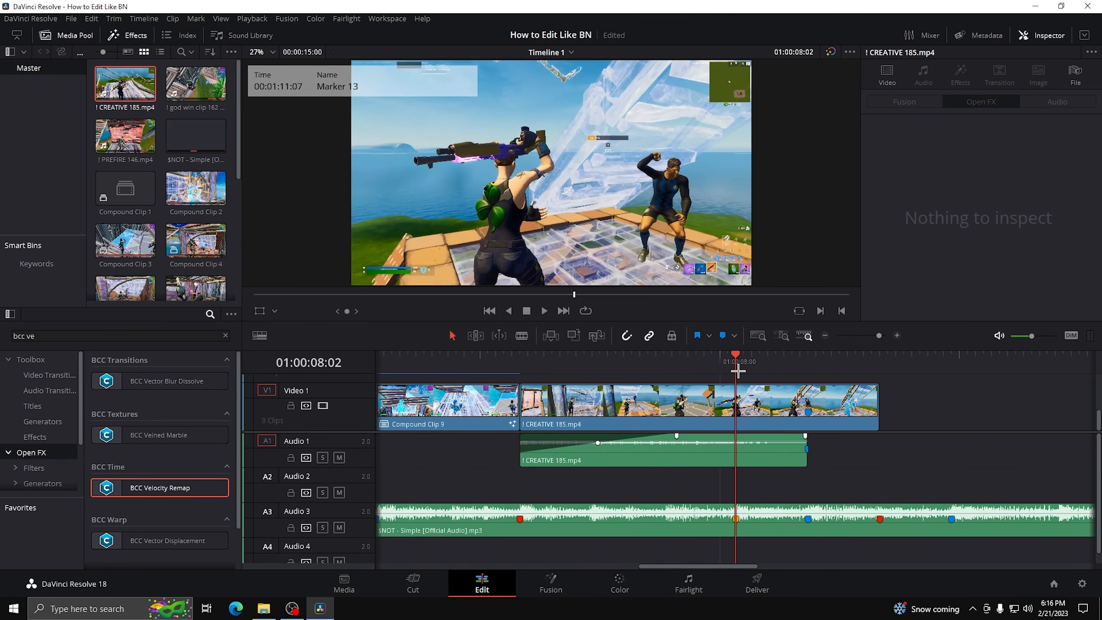
pyautogui.moveTo(163, 487); pyautogui.dragTo(766, 410)
pyautogui.click(765, 411)
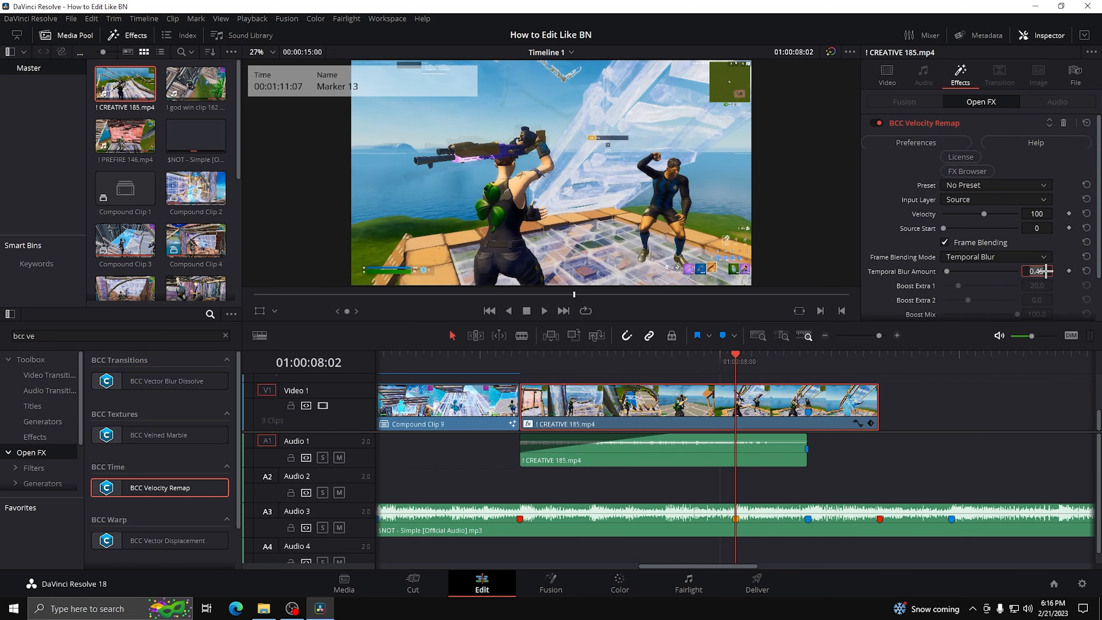
pyautogui.click(944, 241)
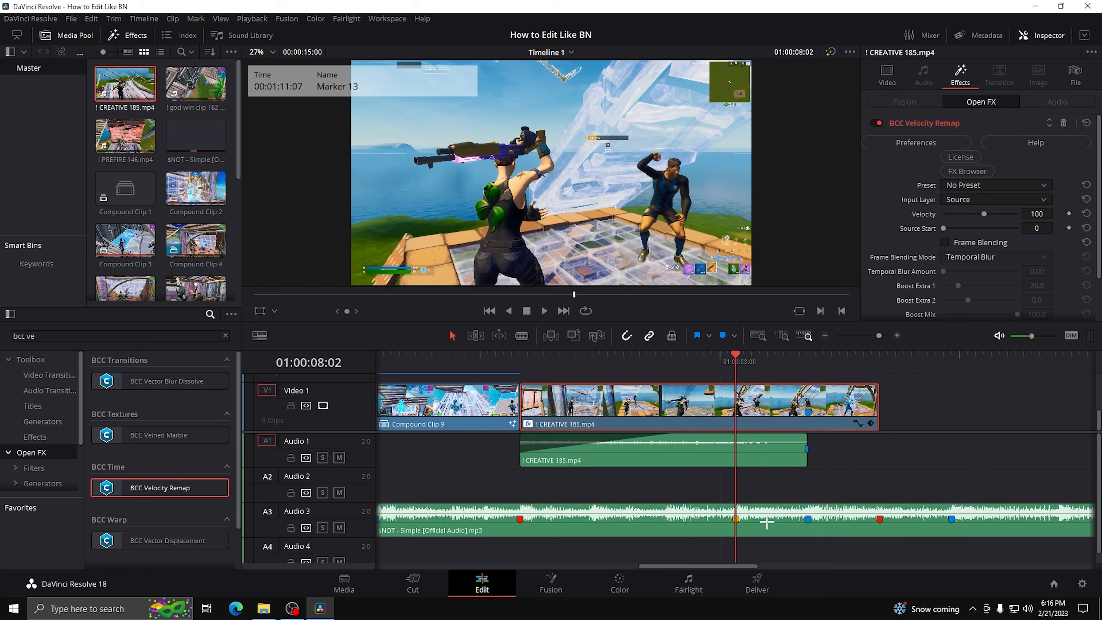
# Add Velocity keyframes at 01:00:08:02 and three frames before and after it, at 01:00:07:29 and 01:00:08:05
pyautogui.click(1069, 213)
pyautogui.press('Left')
pyautogui.press('Left')
pyautogui.press('Left')
pyautogui.click(1069, 213)
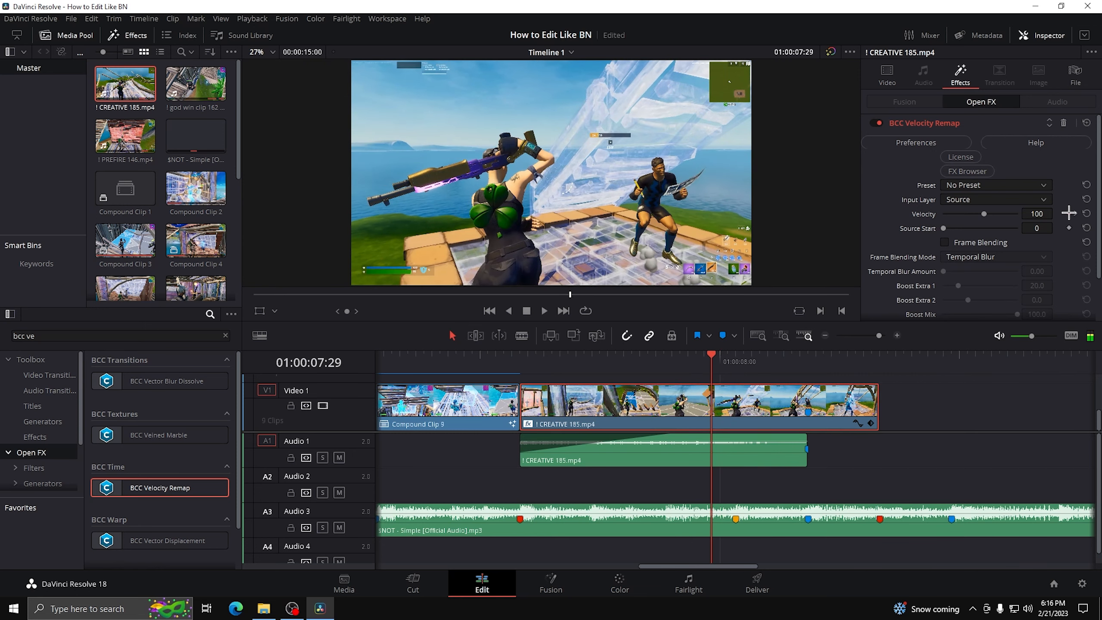
pyautogui.press('Right')
pyautogui.press('Right')
pyautogui.press('Right')
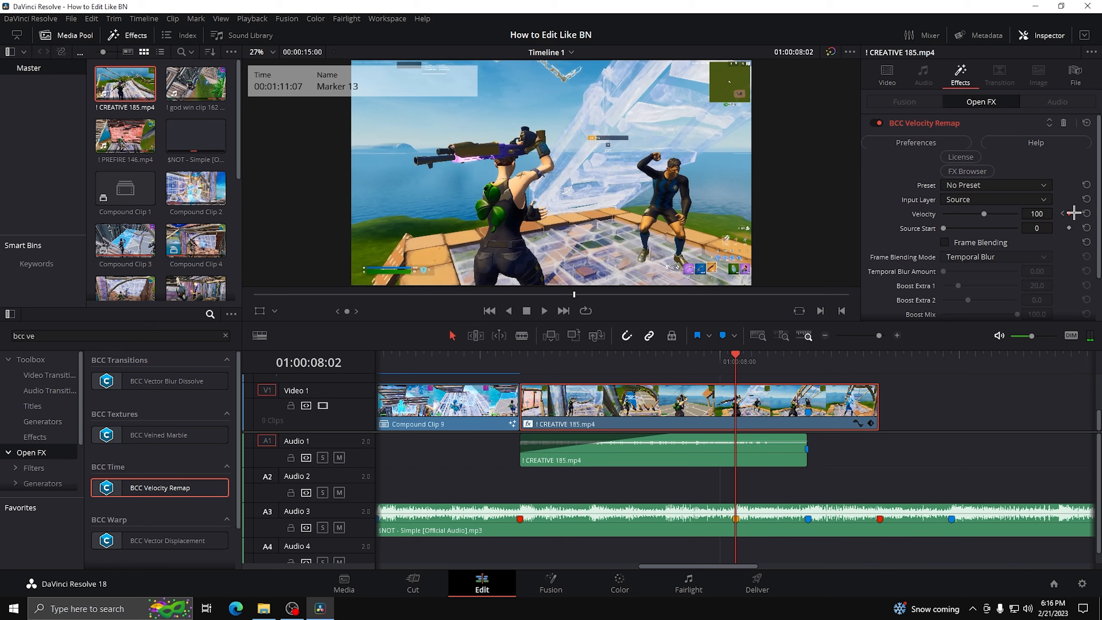
pyautogui.press('Right')
pyautogui.press('Right')
pyautogui.press('Right')
pyautogui.click(1069, 213)
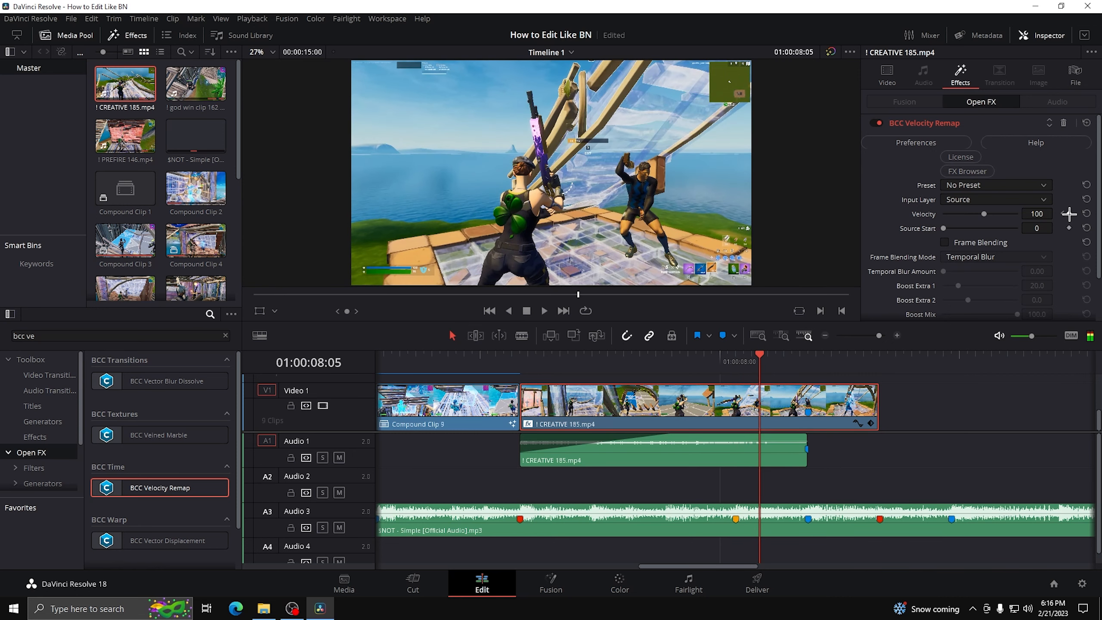
# Add Velocity keyframes at 01:00:08:11 and at three frames before and after that point
pyautogui.moveTo(761, 351)
pyautogui.mouseDown()
pyautogui.moveTo(782, 357)
pyautogui.moveTo(768, 354)
pyautogui.mouseUp()
pyautogui.click(808, 355)
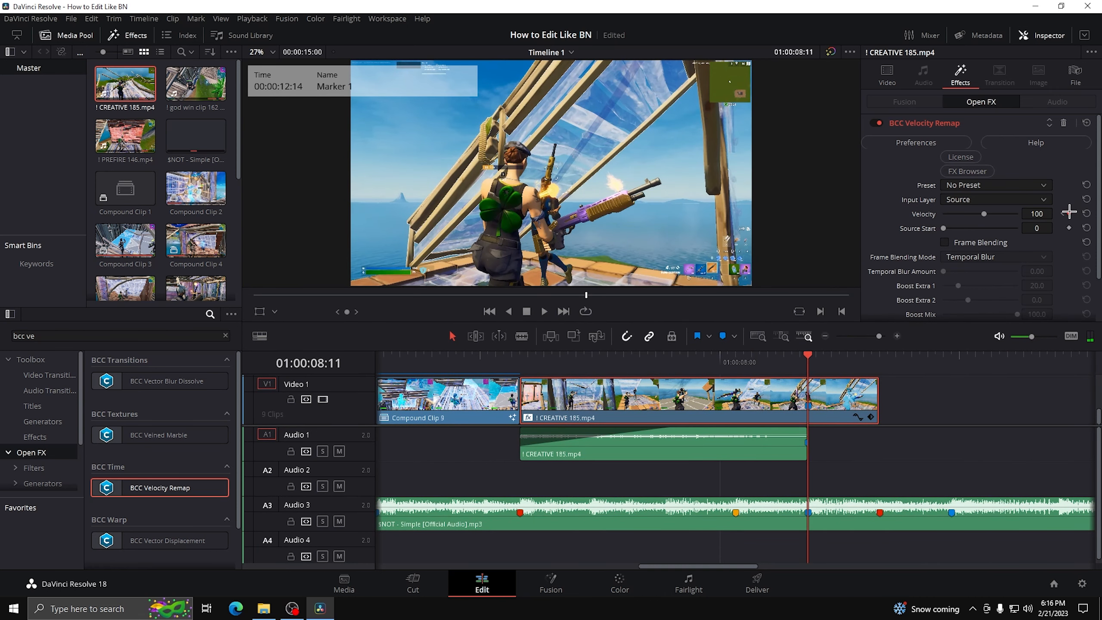
pyautogui.press('Left')
pyautogui.press('Left')
pyautogui.press('Left')
pyautogui.click(1069, 213)
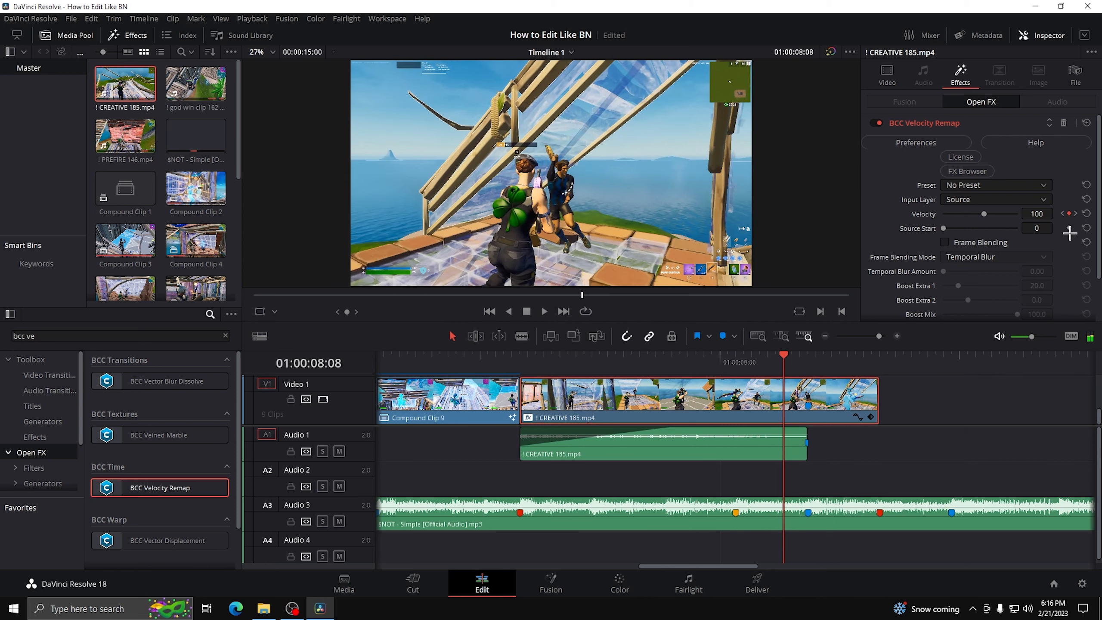
pyautogui.press('Right')
pyautogui.press('Right')
pyautogui.press('Right')
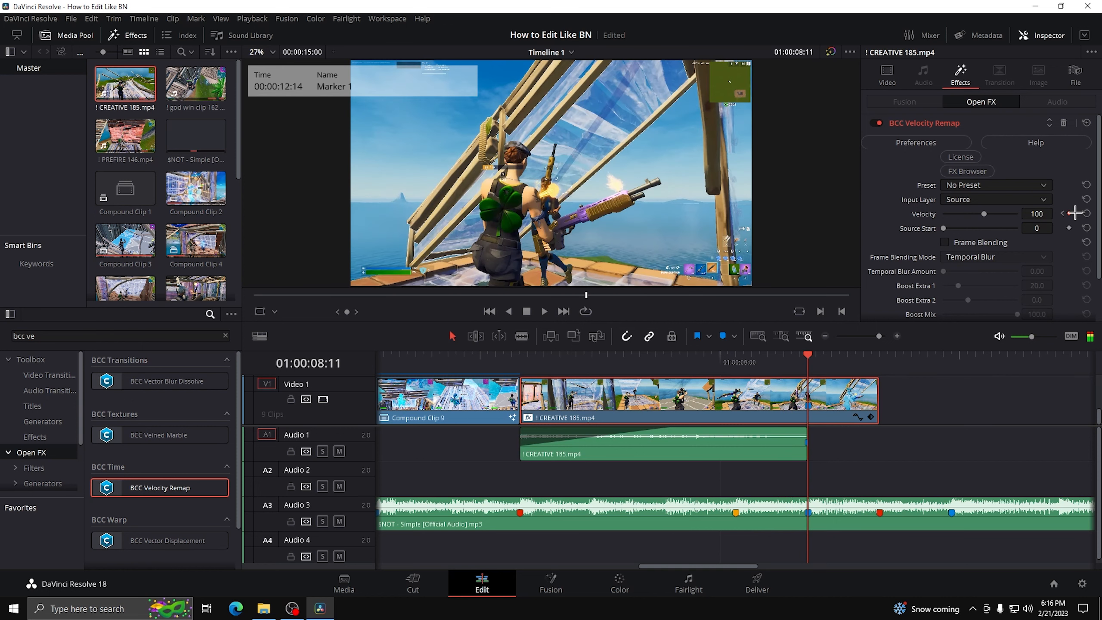
pyautogui.press('Right')
pyautogui.press('Right')
pyautogui.press('Right')
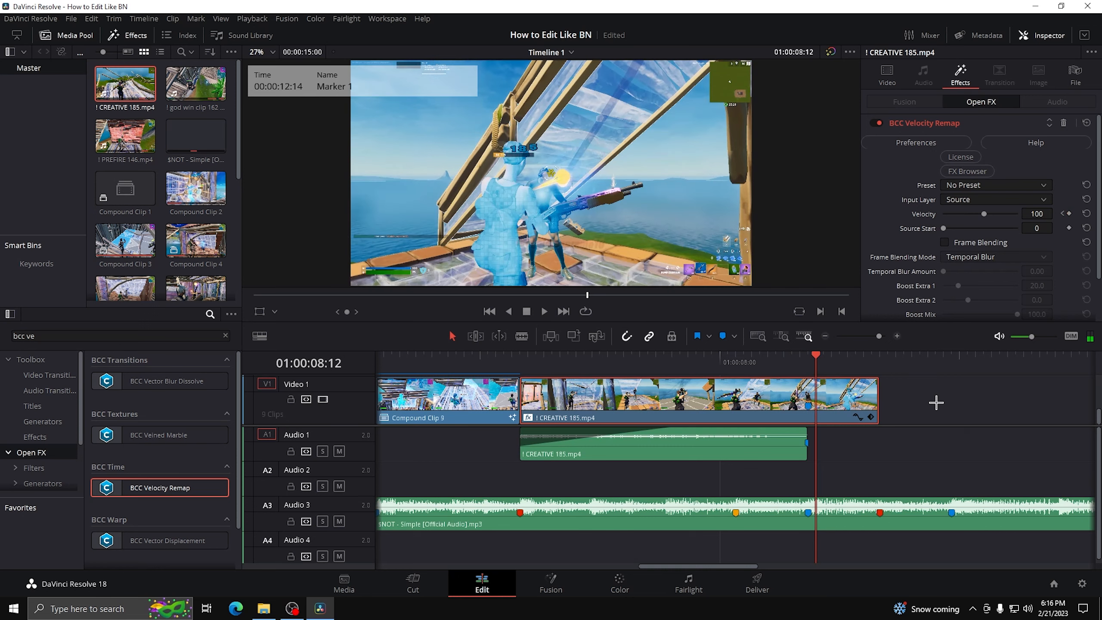
pyautogui.click(1068, 213)
# Set the Velocity keyframe at 01:00:08:02 to 200
pyautogui.moveTo(829, 357); pyautogui.dragTo(735, 360)
pyautogui.click(1031, 217)
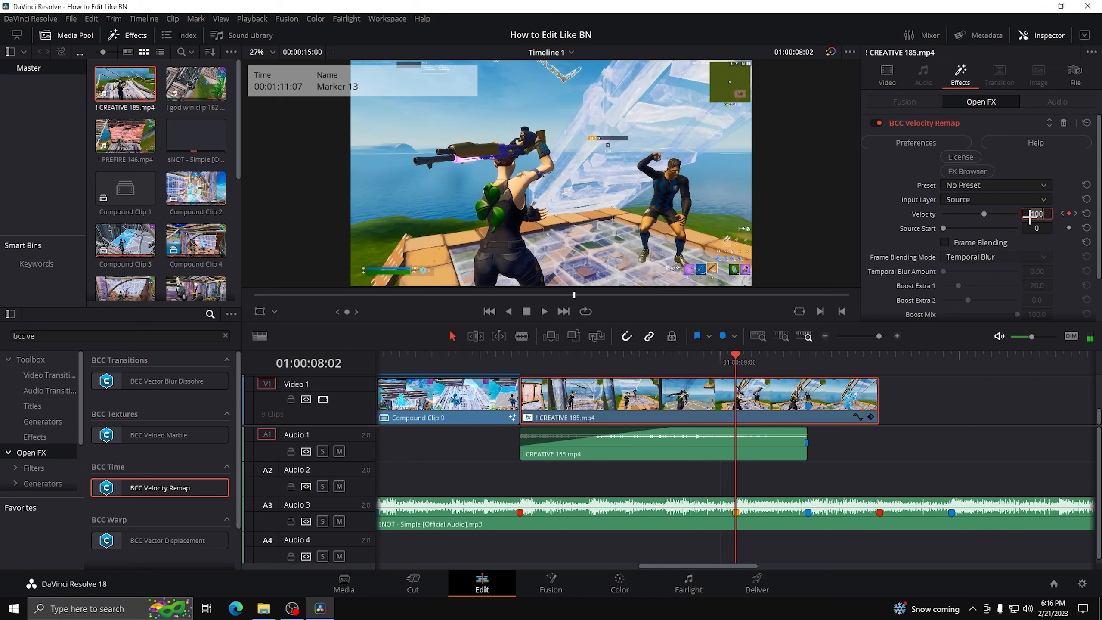
pyautogui.press('Return')
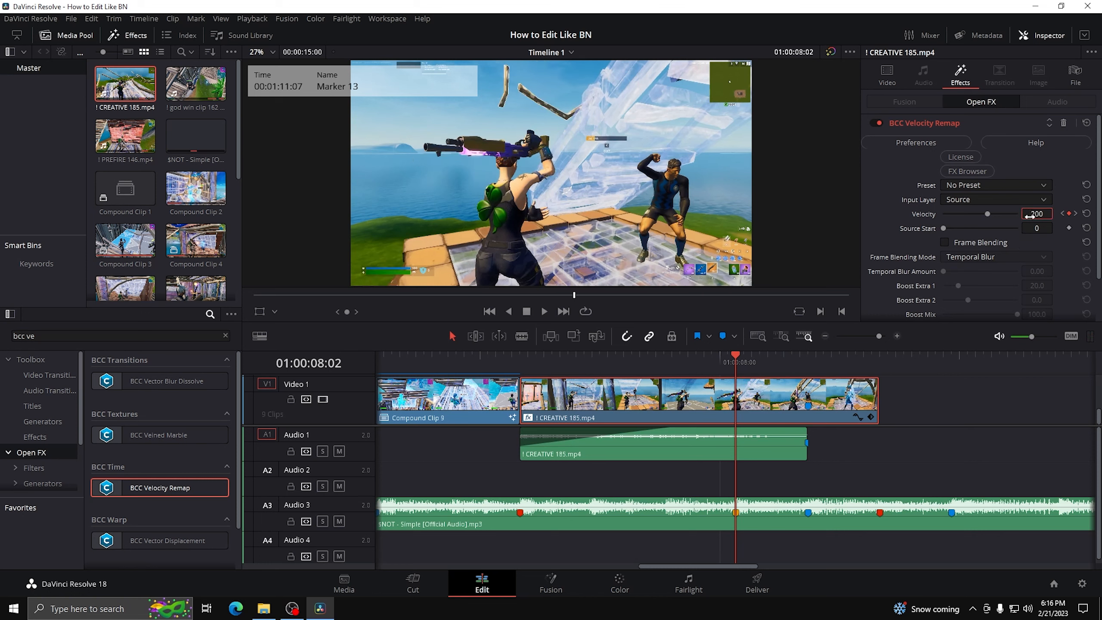
# Set the following Velocity keyframe at 01:00:08:05 to 50
pyautogui.click(1076, 213)
pyautogui.click(1045, 214)
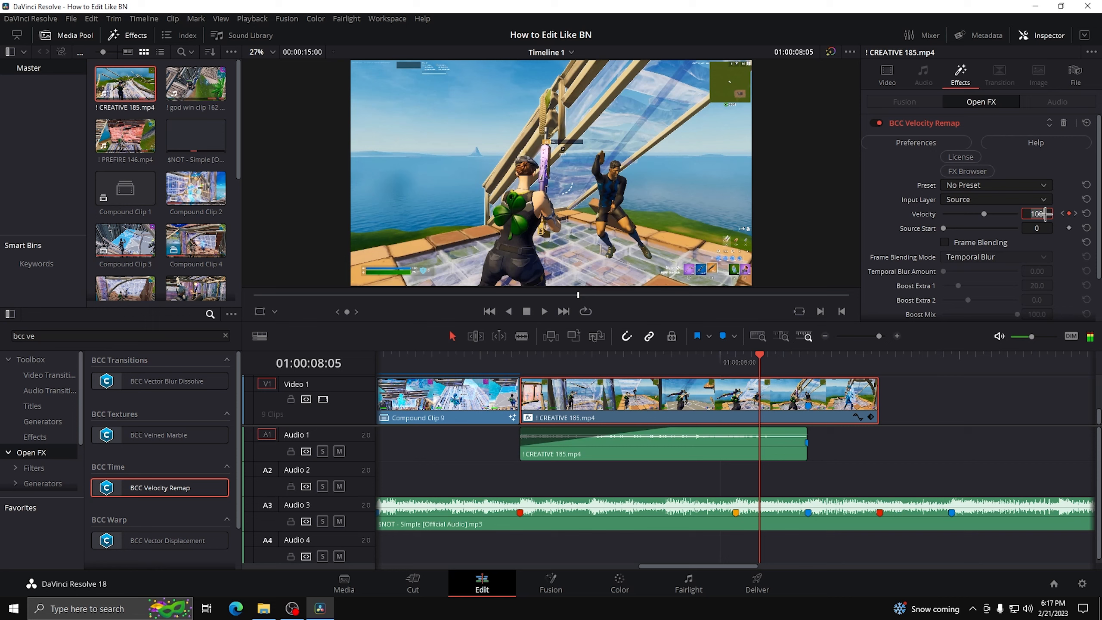
pyautogui.press('BackSpace')
pyautogui.write('50')
pyautogui.press('Return')
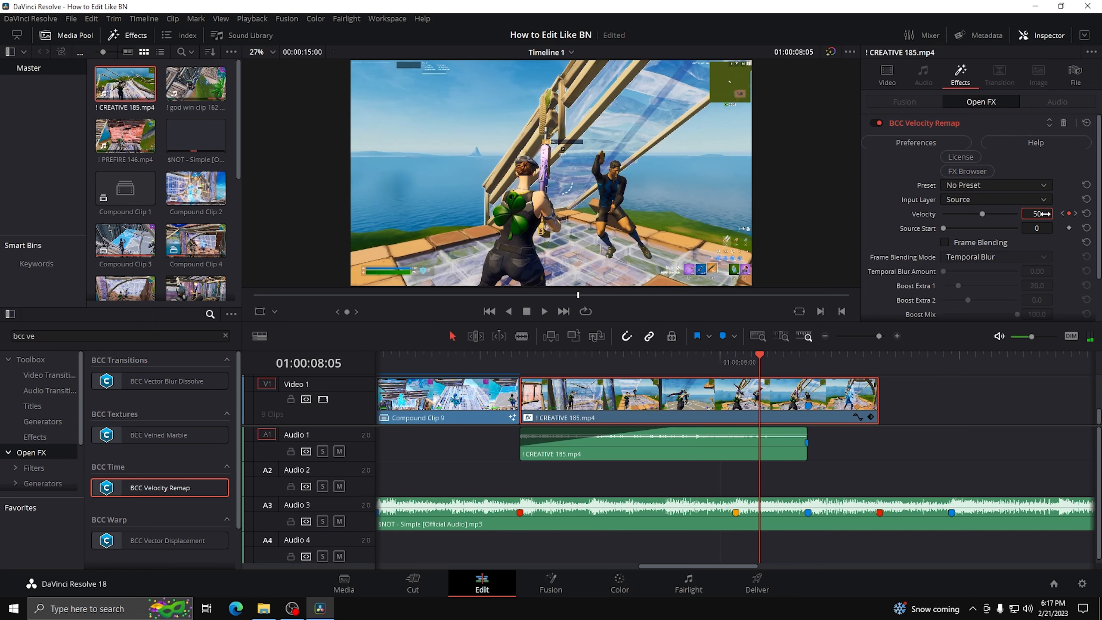
# Set the Velocity keyframe at 01:00:08:11 to 300 and step one frame back and forth to check the speed change
pyautogui.click(1076, 213)
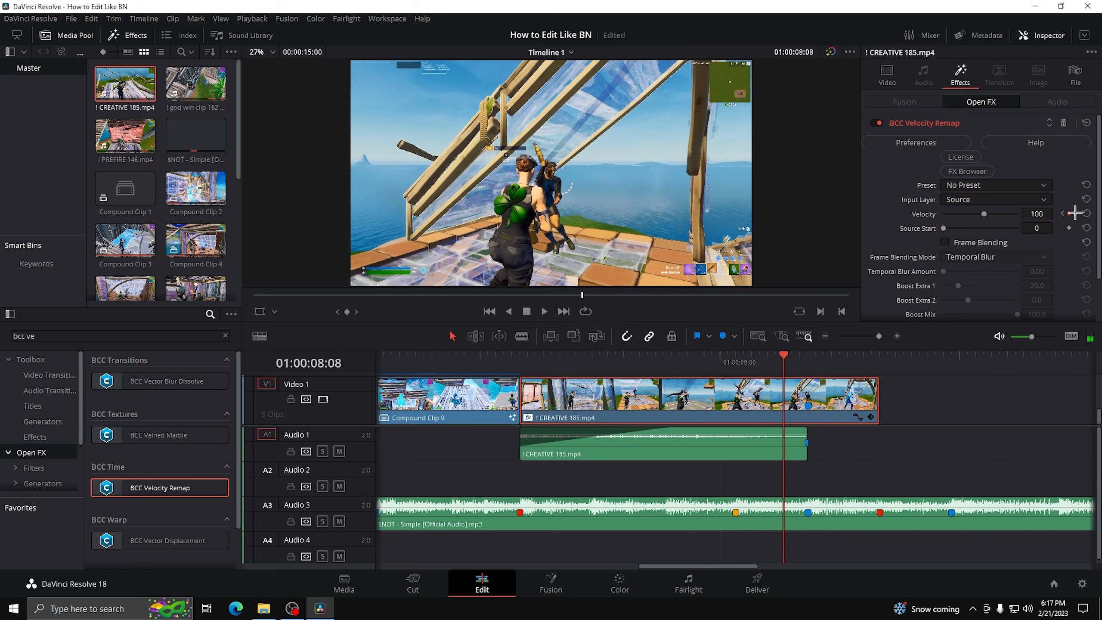
pyautogui.click(1075, 213)
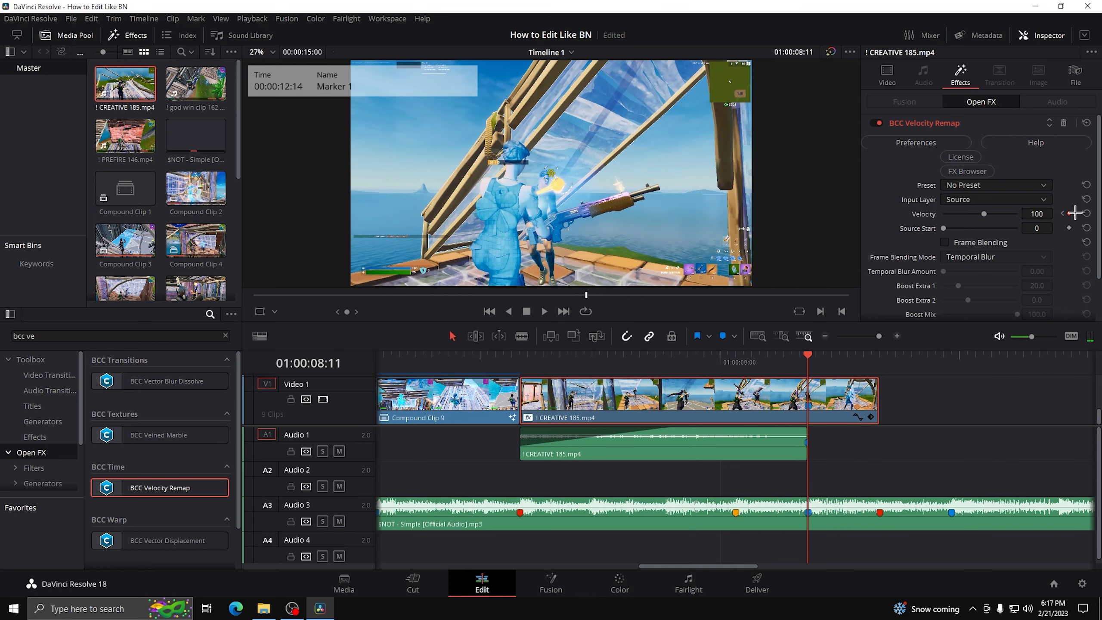
pyautogui.click(1049, 213)
pyautogui.write('300')
pyautogui.press('Return')
pyautogui.press('Left')
pyautogui.press('Right')
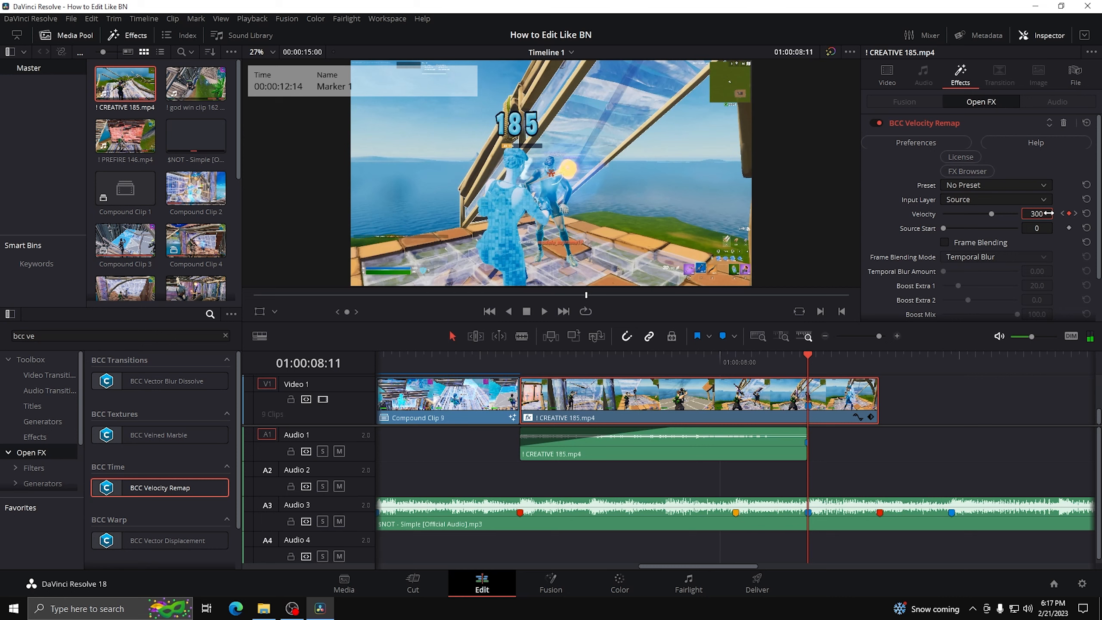
# Set the Velocity keyframe at 01:00:08:14 to 50
pyautogui.click(1075, 213)
pyautogui.click(1043, 211)
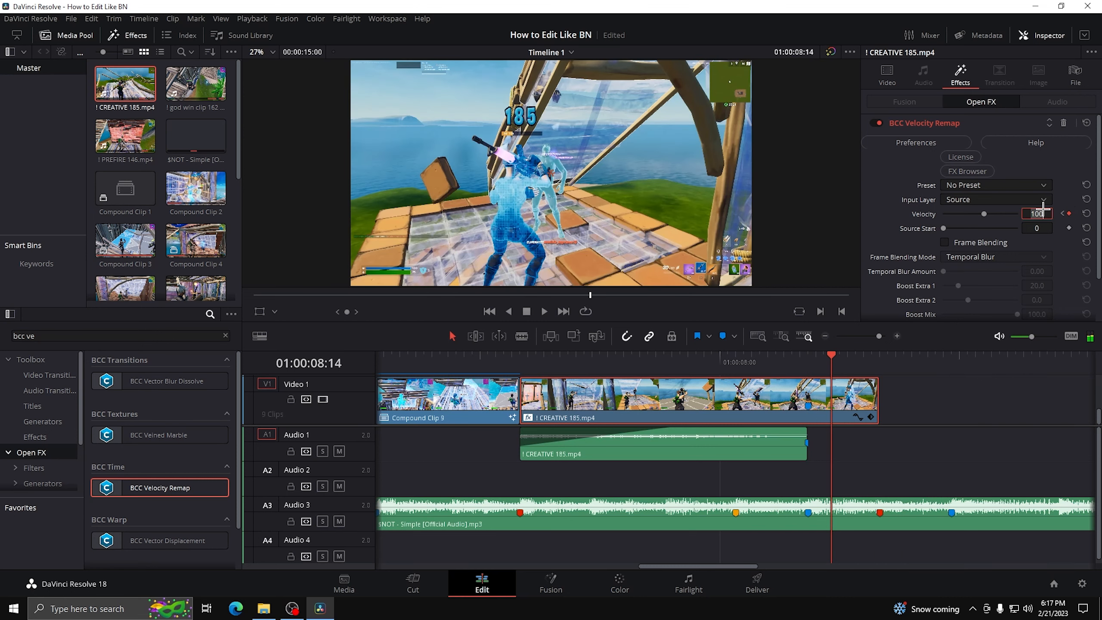
pyautogui.write('50')
pyautogui.press('Return')
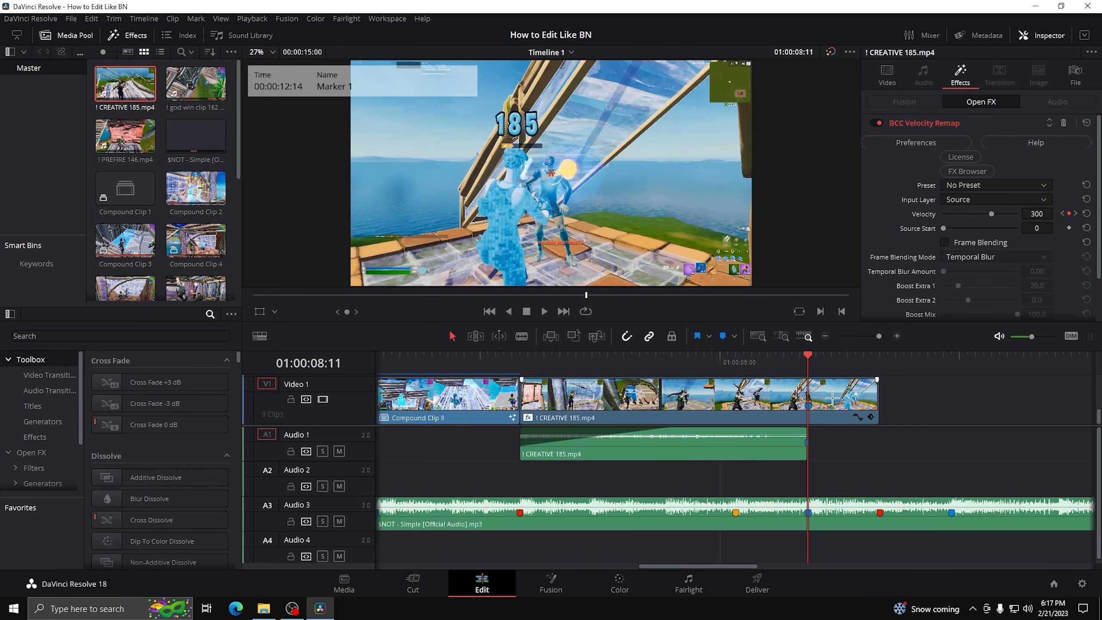
# Split the CREATIVE 185 clip at 01:00:08:11 and extend the end of its second part well past the original end
pyautogui.hotkey('ctrl', 'b')
pyautogui.click(825, 335)
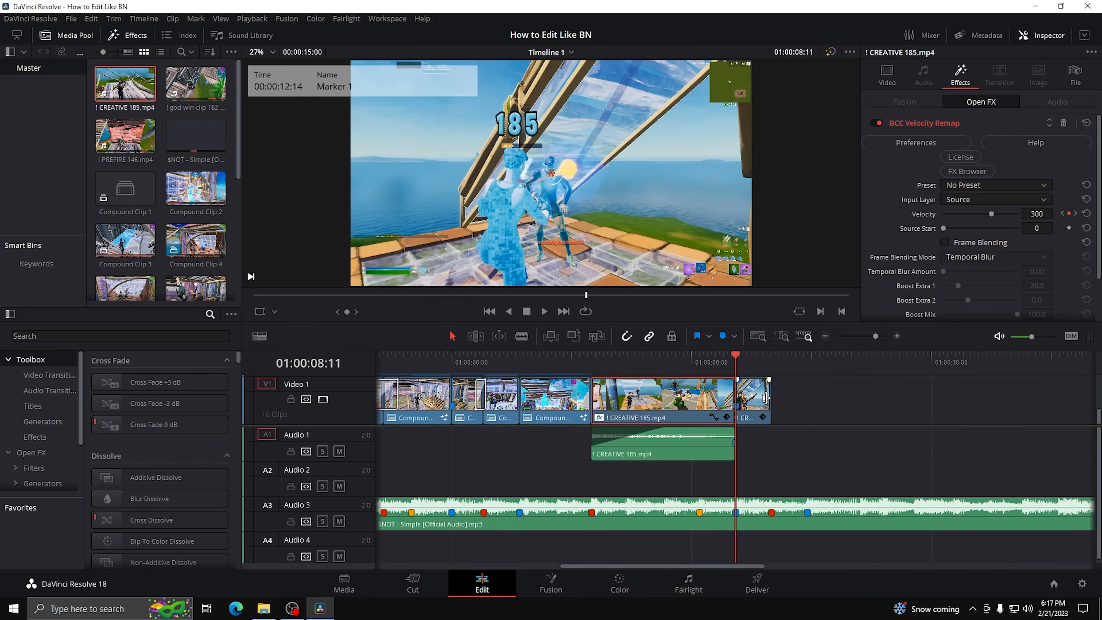
pyautogui.moveTo(771, 395); pyautogui.dragTo(914, 396)
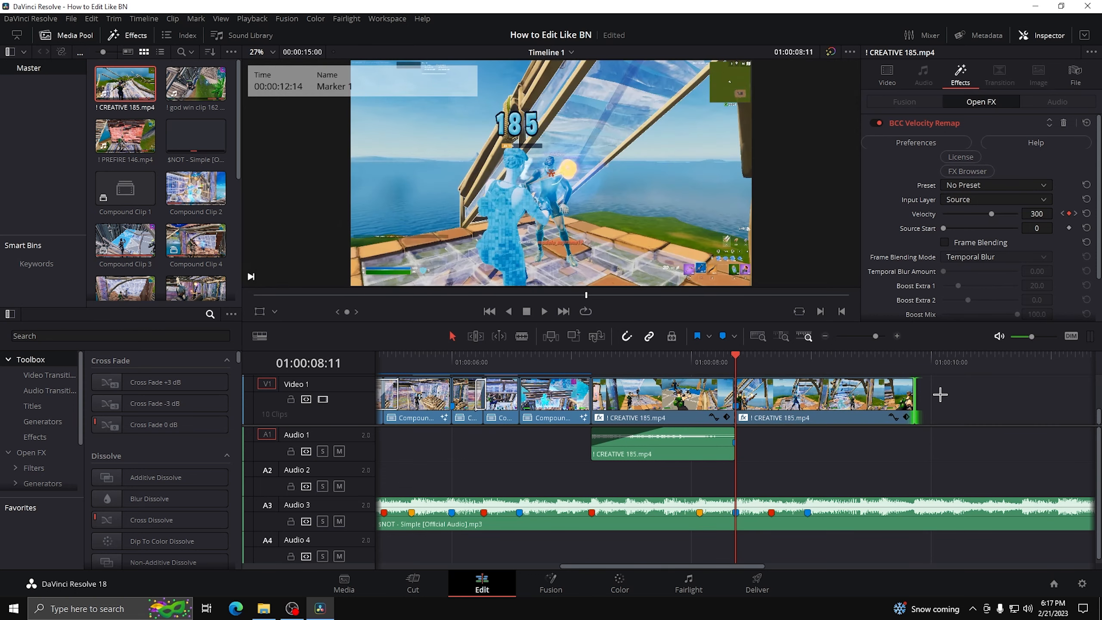
# Turn the extended second part into a compound clip with the default name and trim its end back to the red music marker
pyautogui.rightClick(818, 395)
pyautogui.click(871, 37)
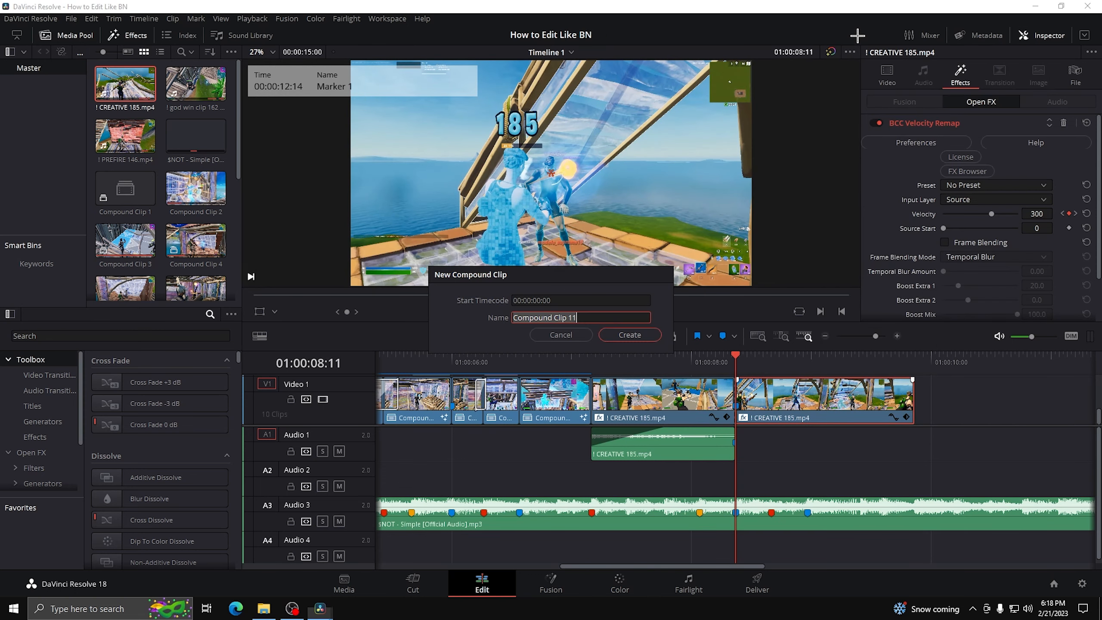
pyautogui.click(629, 335)
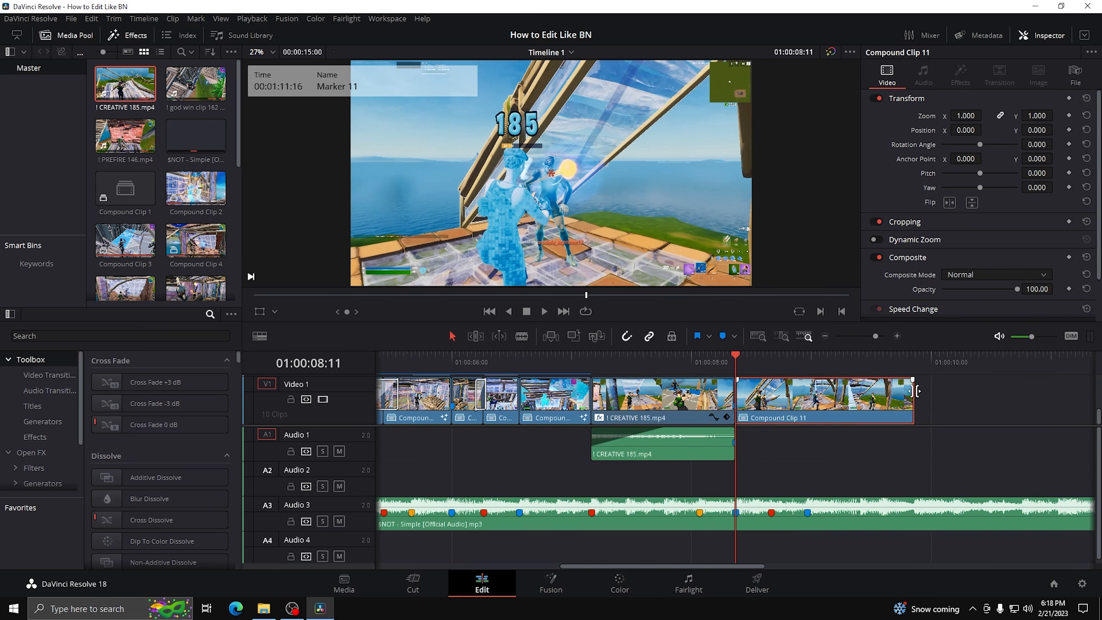
pyautogui.moveTo(915, 391); pyautogui.dragTo(769, 393)
# Open the short compound clip in Fusion and add the [BN] VHS Impact.setting preset from the Impacts folder to its node graph
pyautogui.rightClick(759, 395)
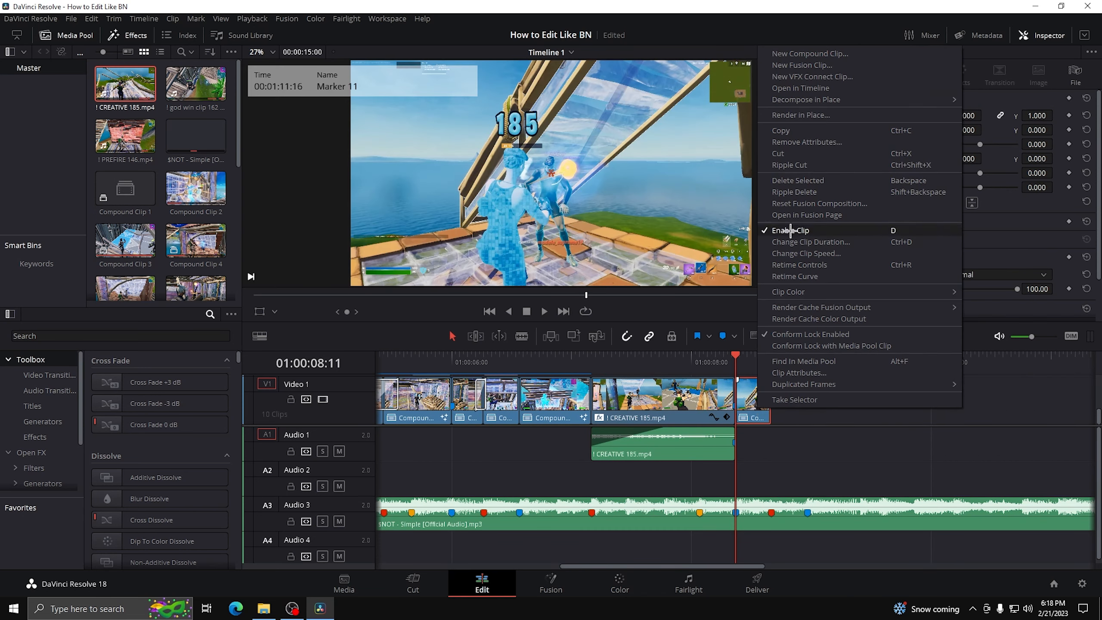
pyautogui.press('Escape')
pyautogui.hotkey('shift', '5')
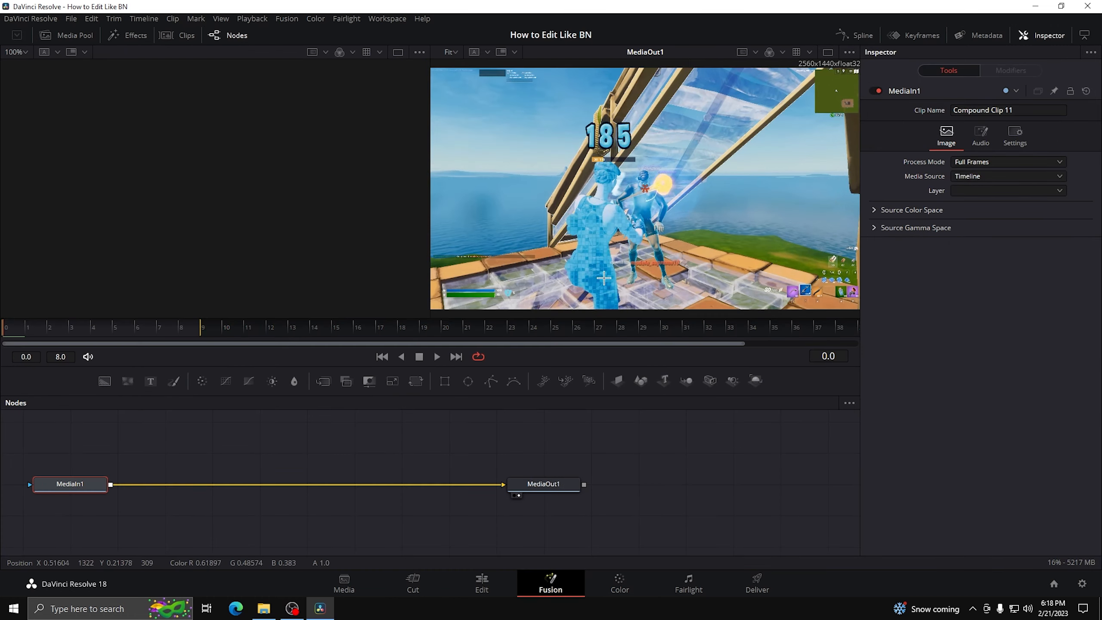
pyautogui.click(264, 608)
pyautogui.doubleClick(388, 265)
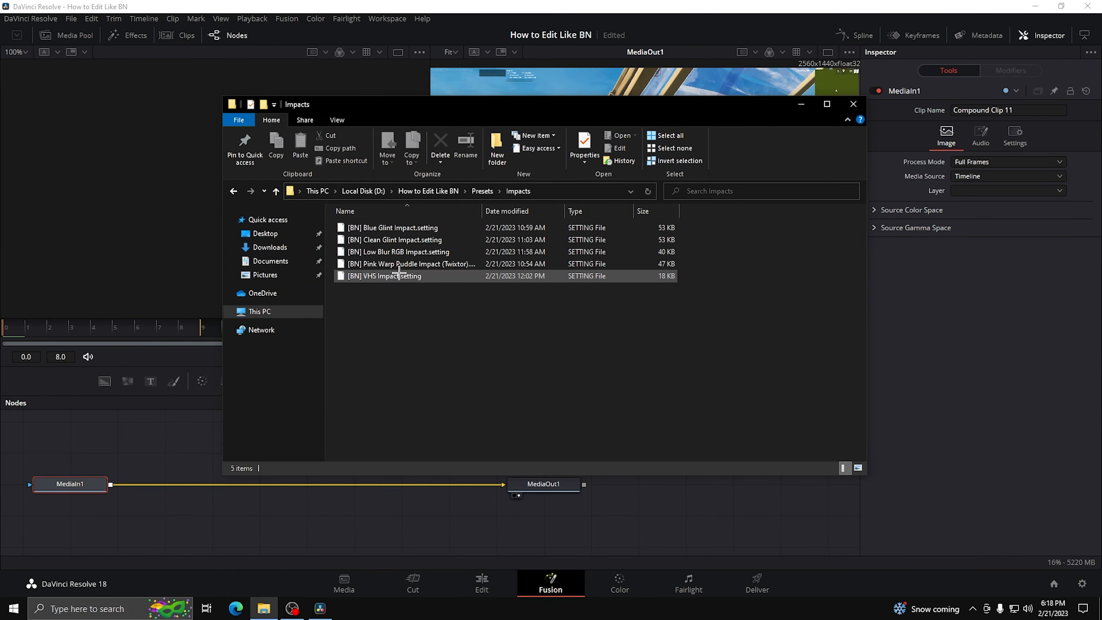
pyautogui.moveTo(388, 276); pyautogui.dragTo(650, 499)
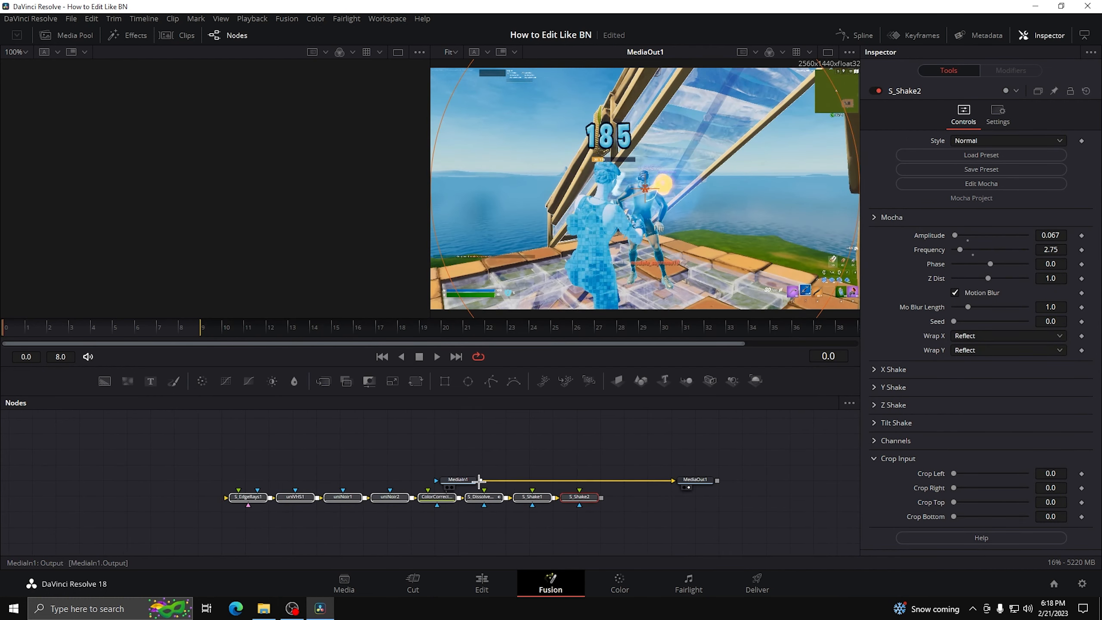
# Wire the VHS impact chain between the media nodes, connecting MediaIn1 to S_EdgeRays1 and S_Shake2 to MediaOut1
pyautogui.moveTo(451, 479); pyautogui.dragTo(162, 476)
pyautogui.moveTo(642, 480); pyautogui.dragTo(226, 498)
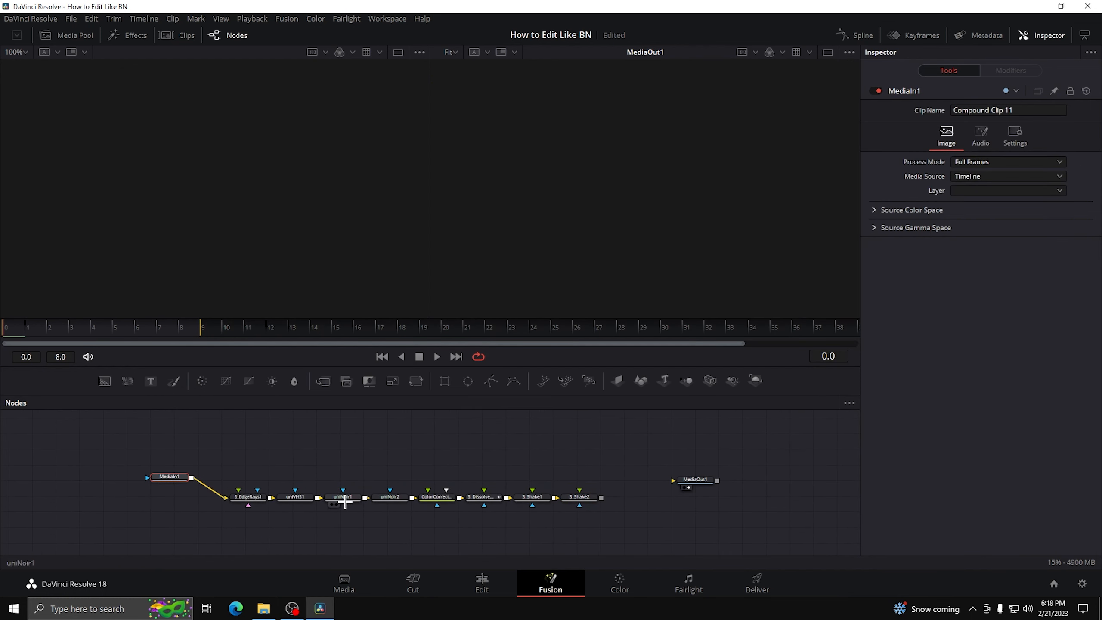
pyautogui.scroll(2, 628, 515)
pyautogui.moveTo(589, 490); pyautogui.dragTo(698, 465)
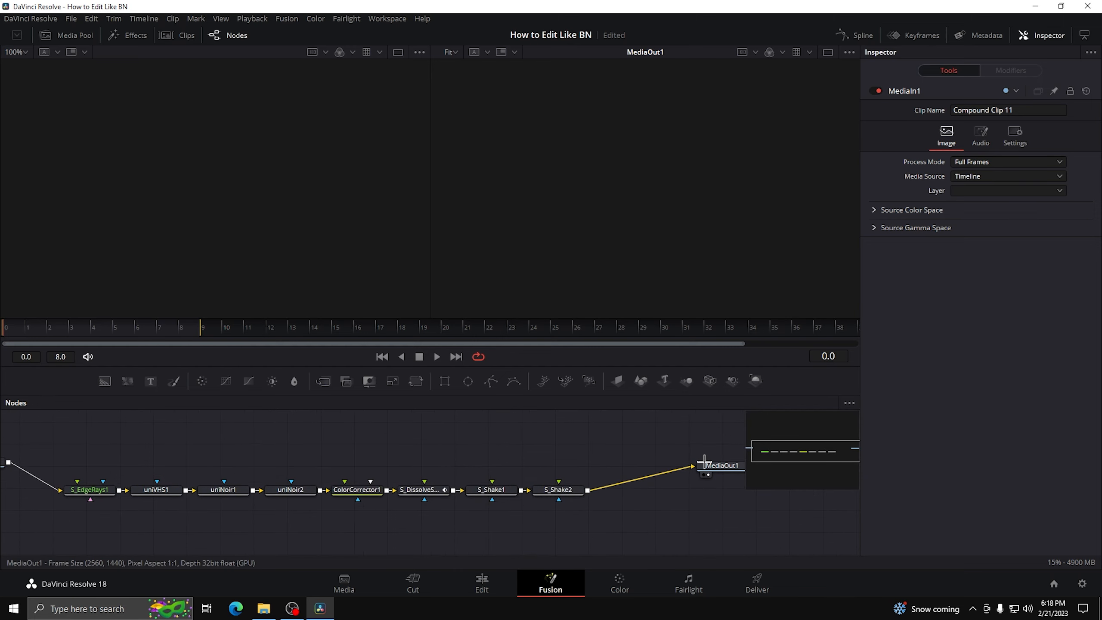
# Return to the Edit page and enable Render Cache Color Output for the compound clip with the VHS impact
pyautogui.click(494, 577)
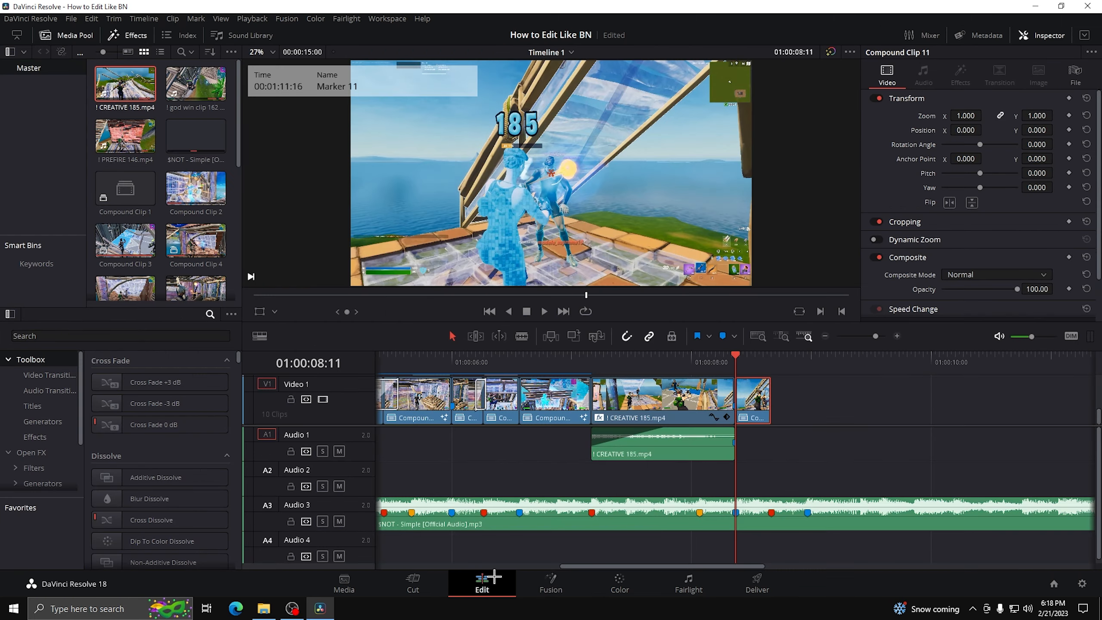
pyautogui.rightClick(750, 408)
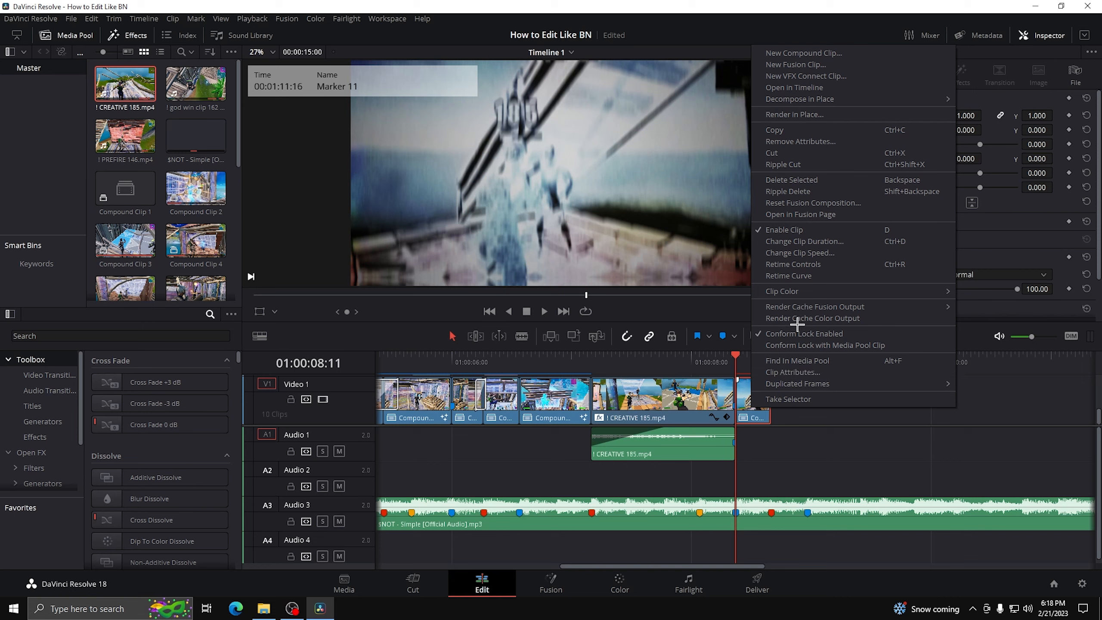
pyautogui.click(800, 318)
# Move the playhead to 01:00:07:05 and turn the remaining CREATIVE 185 video clip into a compound clip with the default name
pyautogui.click(897, 335)
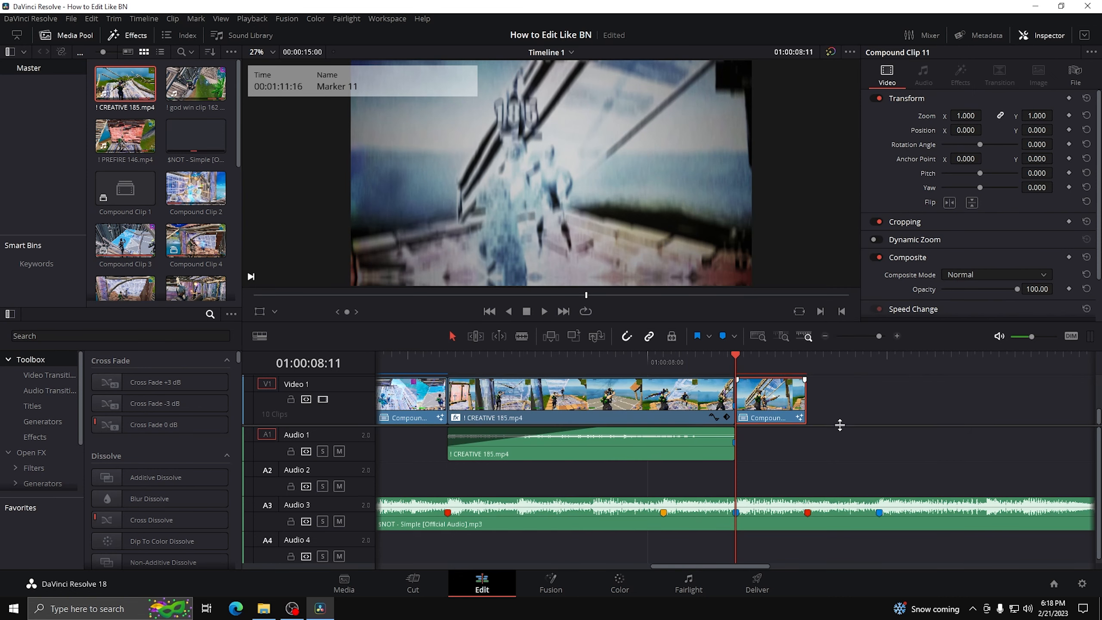
pyautogui.scroll(1, 841, 430)
pyautogui.moveTo(739, 362); pyautogui.dragTo(458, 394)
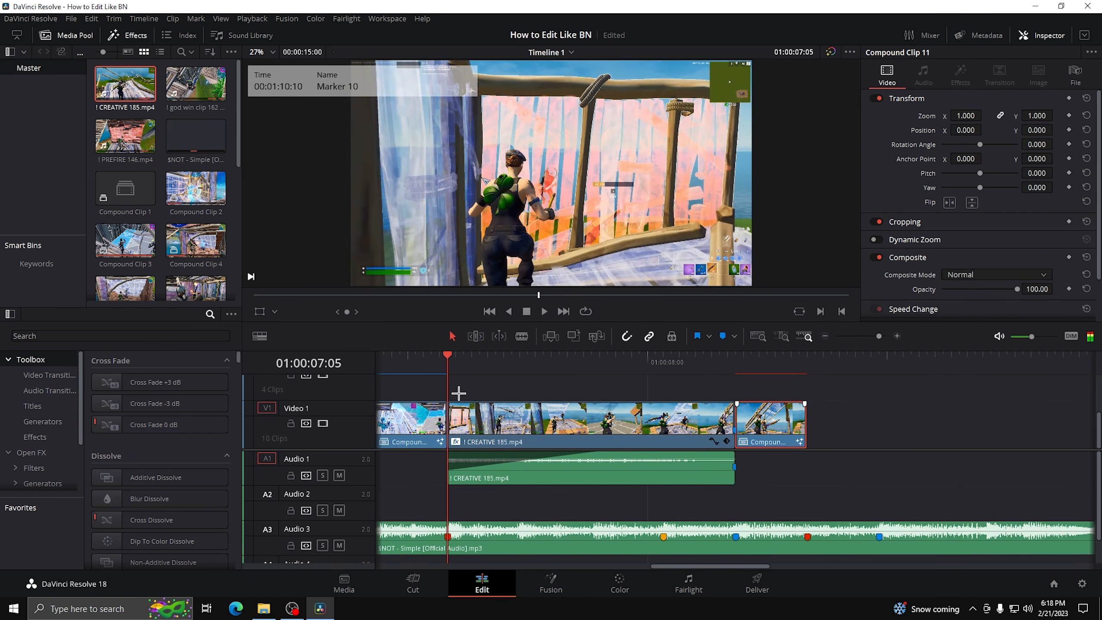
pyautogui.rightClick(528, 424)
pyautogui.click(587, 66)
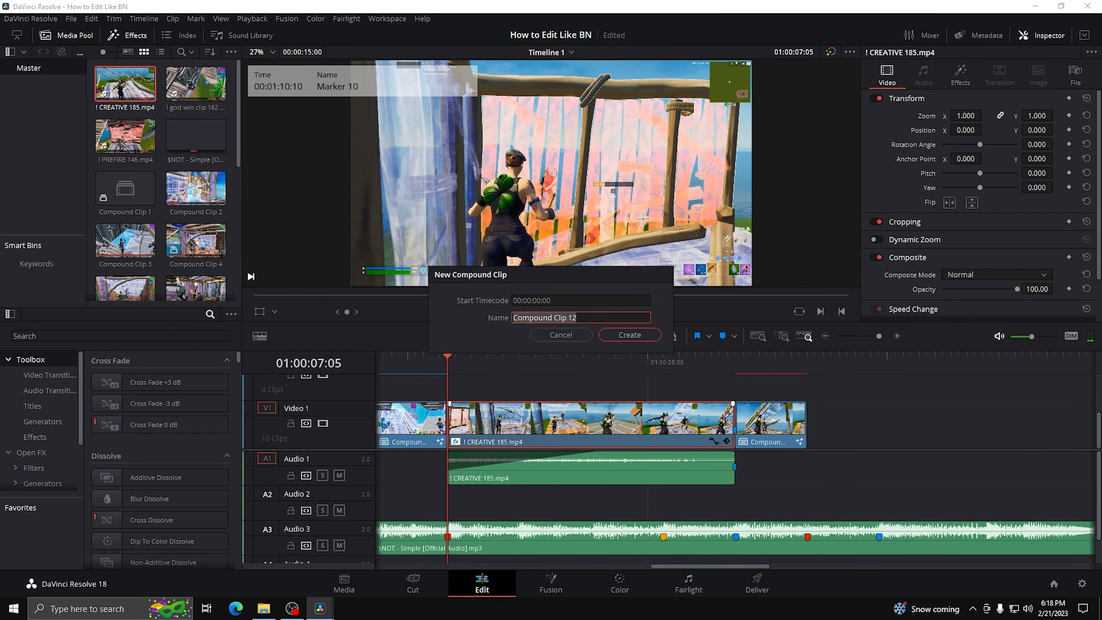
pyautogui.click(629, 334)
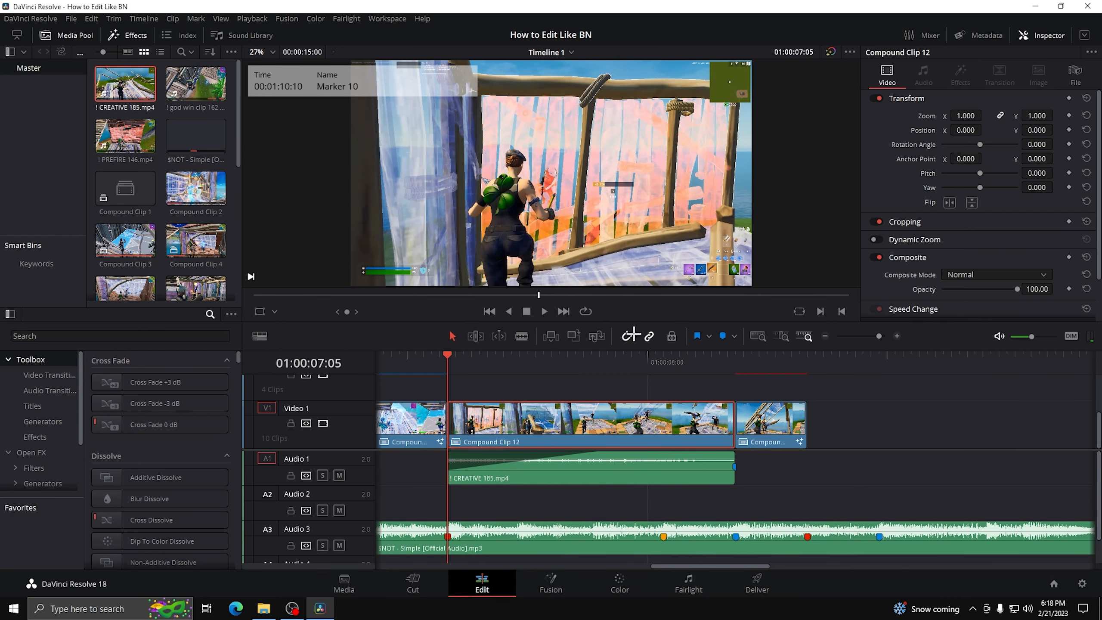
# Open the new compound clip in Fusion and add the first preset in the Beatshakes folder to its node graph
pyautogui.rightClick(568, 431)
pyautogui.click(644, 238)
pyautogui.click(263, 608)
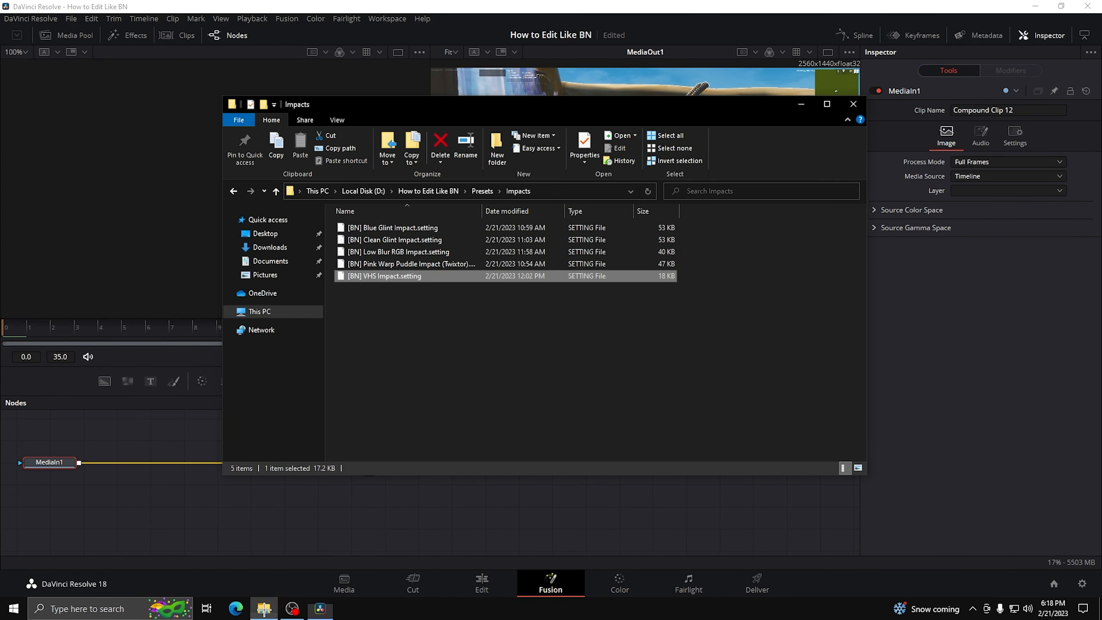
pyautogui.click(482, 191)
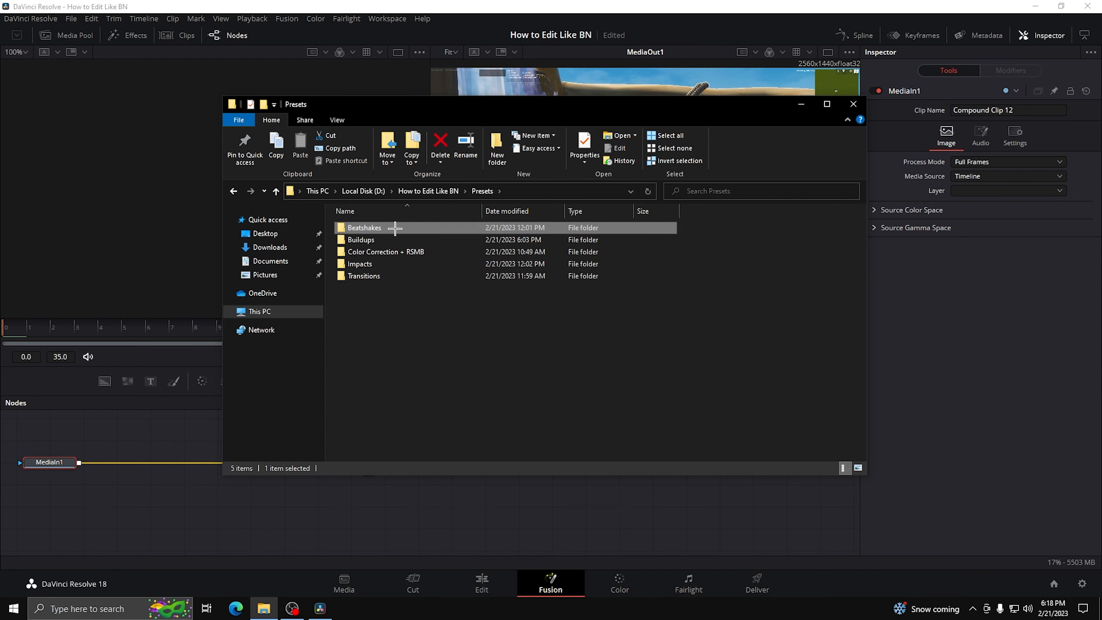
pyautogui.doubleClick(395, 227)
pyautogui.moveTo(461, 226); pyautogui.dragTo(320, 505)
# Wire the beat shake chain between the media nodes, connecting MediaIn1 to S_Shake1 and S_Tint1 to MediaOut1
pyautogui.scroll(-2, 421, 517)
pyautogui.moveTo(423, 518); pyautogui.dragTo(726, 518)
pyautogui.moveTo(458, 478); pyautogui.dragTo(66, 479)
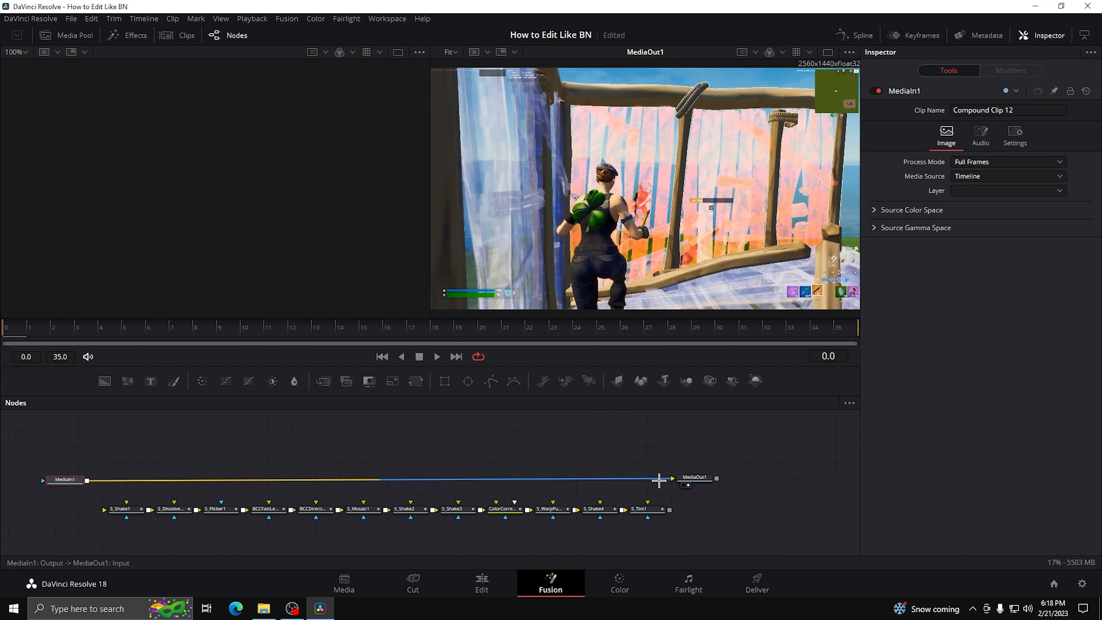
pyautogui.moveTo(659, 479); pyautogui.dragTo(105, 510)
pyautogui.scroll(2, 698, 527)
pyautogui.moveTo(693, 458); pyautogui.dragTo(713, 471)
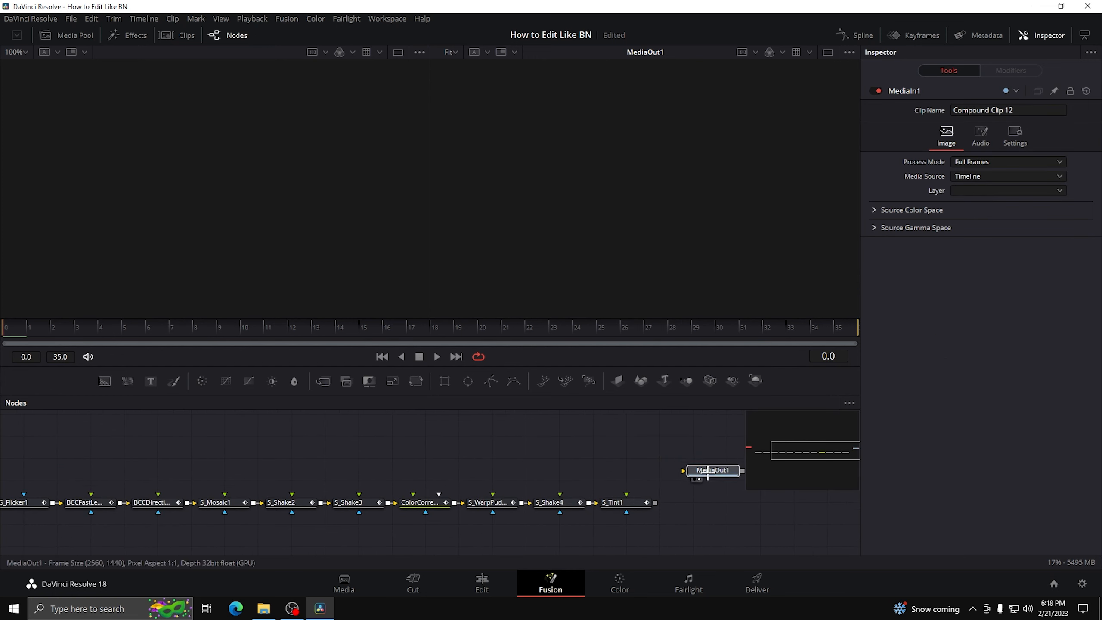
pyautogui.moveTo(655, 503); pyautogui.dragTo(673, 476)
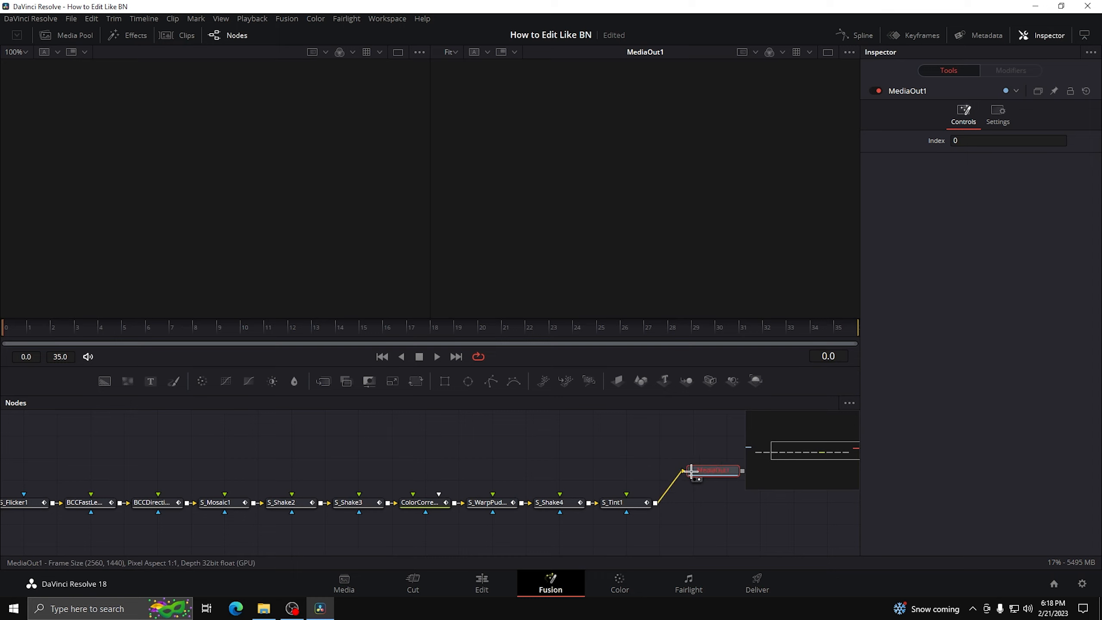
# Return to the Edit page and enable Render Cache Color Output for the compound clip with the beat shake
pyautogui.click(481, 584)
pyautogui.rightClick(512, 426)
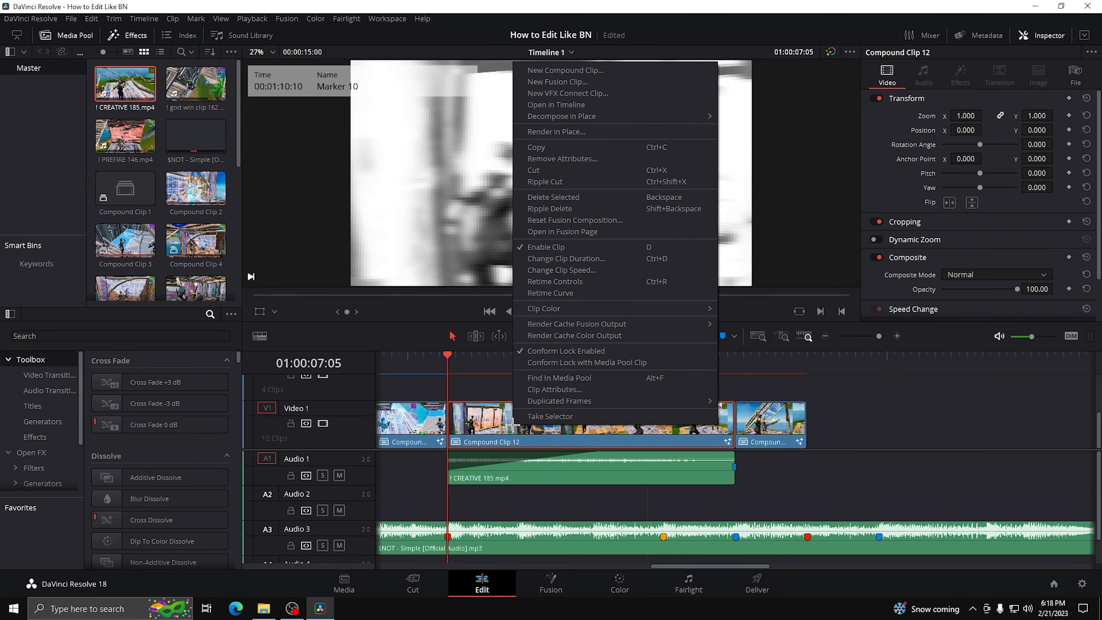
pyautogui.click(603, 338)
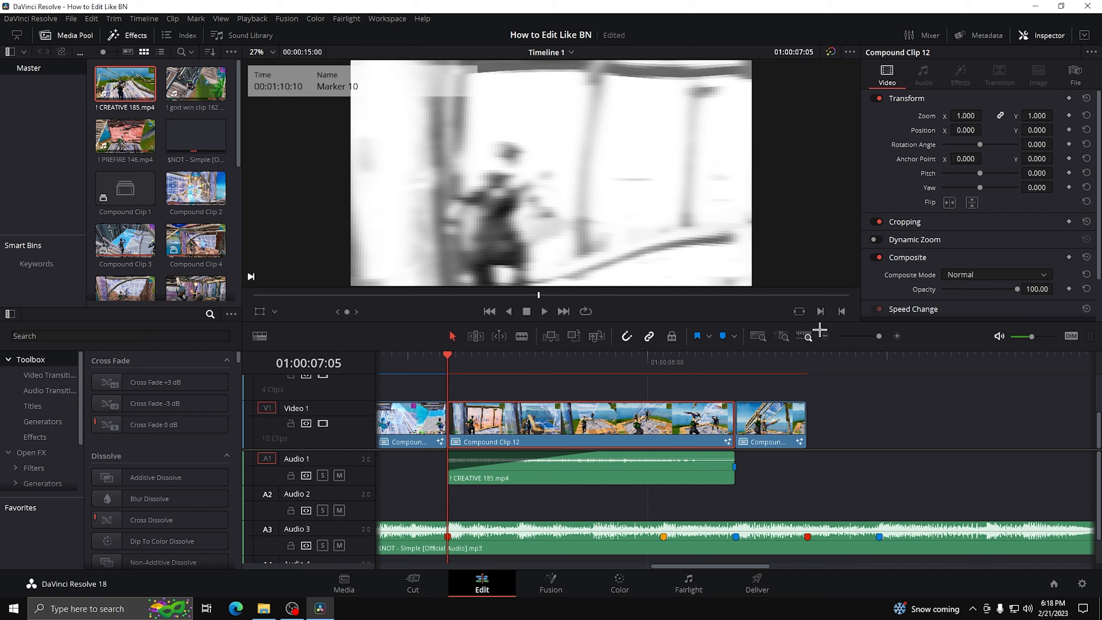
# Duplicate the fading Solid Color clip on Video 2 and place the copy so it ends at the 01:00:08:11 cut
pyautogui.click(826, 336)
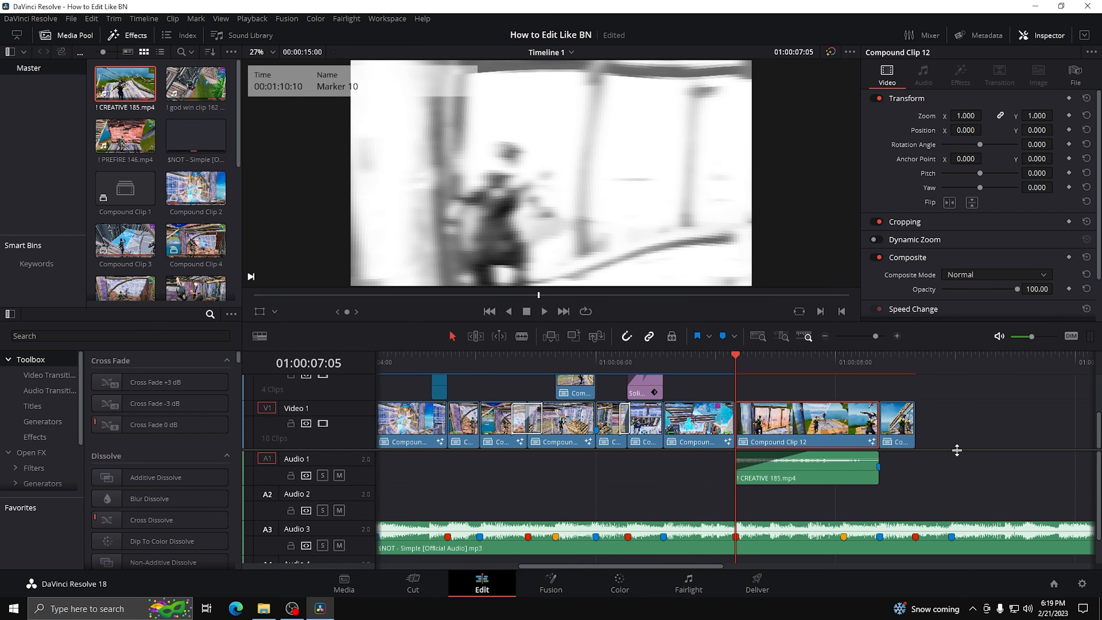
pyautogui.moveTo(956, 451); pyautogui.dragTo(957, 495)
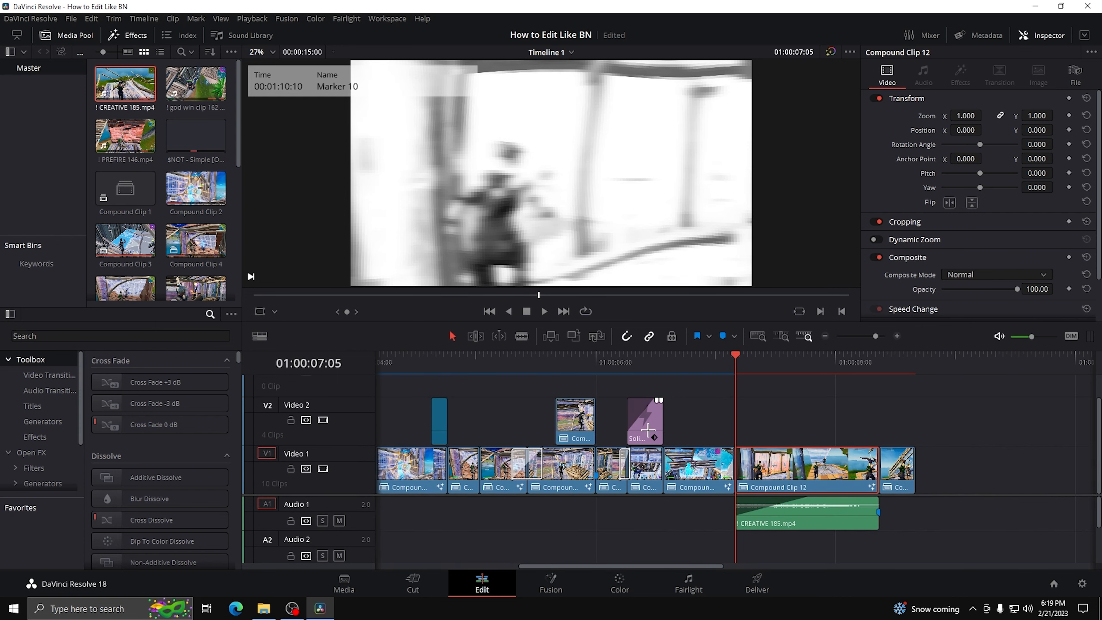
pyautogui.click(647, 430)
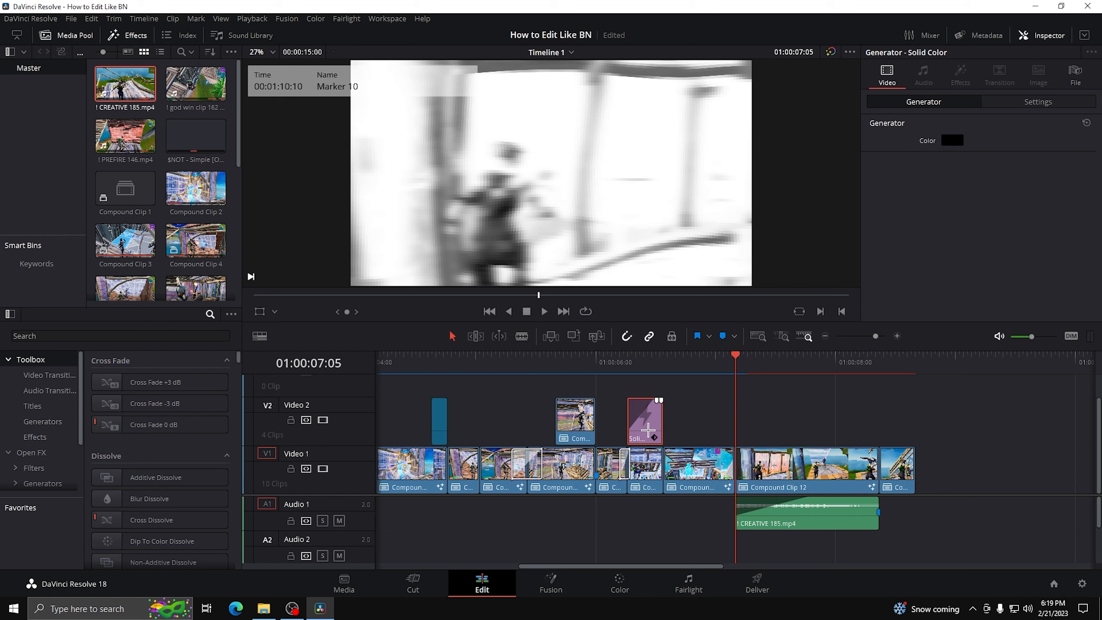
pyautogui.moveTo(648, 429); pyautogui.dragTo(851, 430)
pyautogui.click(761, 379)
pyautogui.moveTo(760, 379); pyautogui.dragTo(864, 427)
pyautogui.click(905, 427)
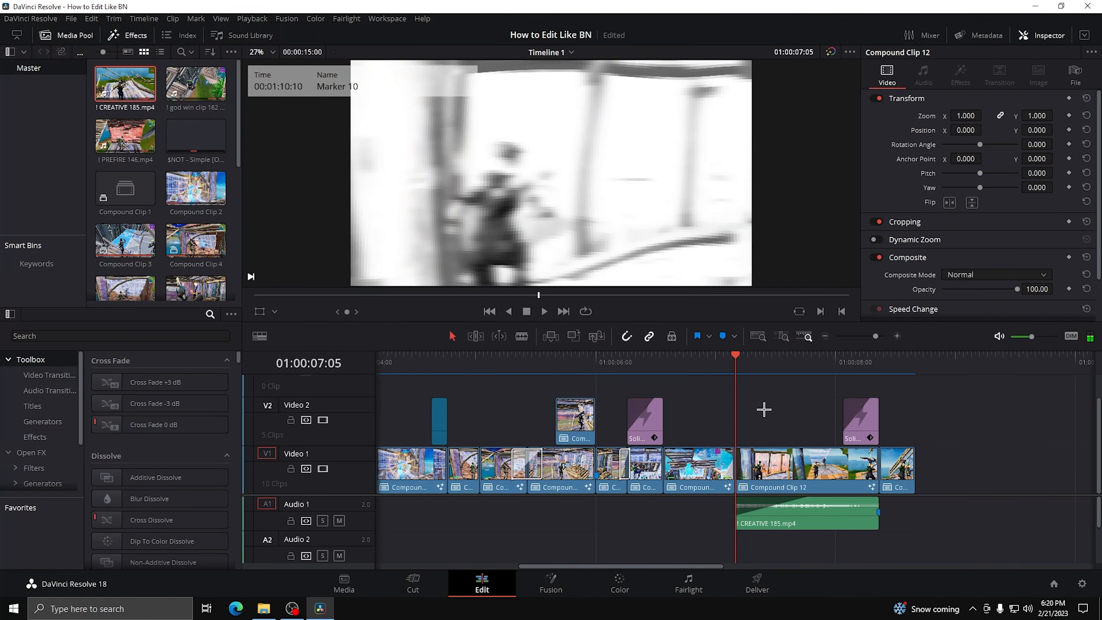
# Play back the edited section from 01:00:07:05 to its end and return the playhead to 01:00:07:05
pyautogui.press('space')
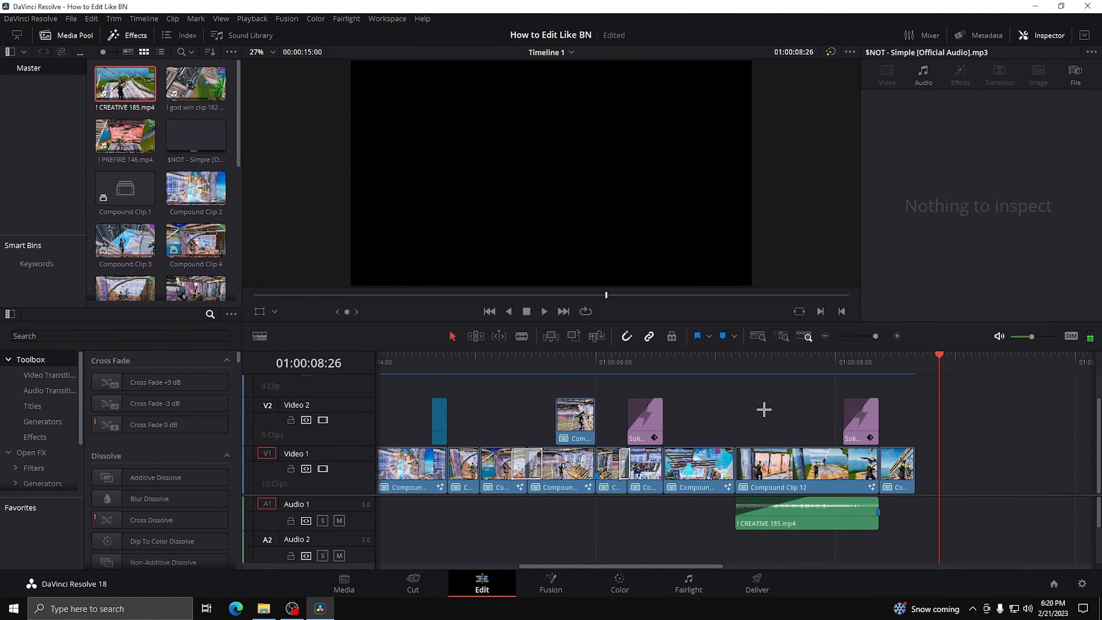
pyautogui.click(739, 369)
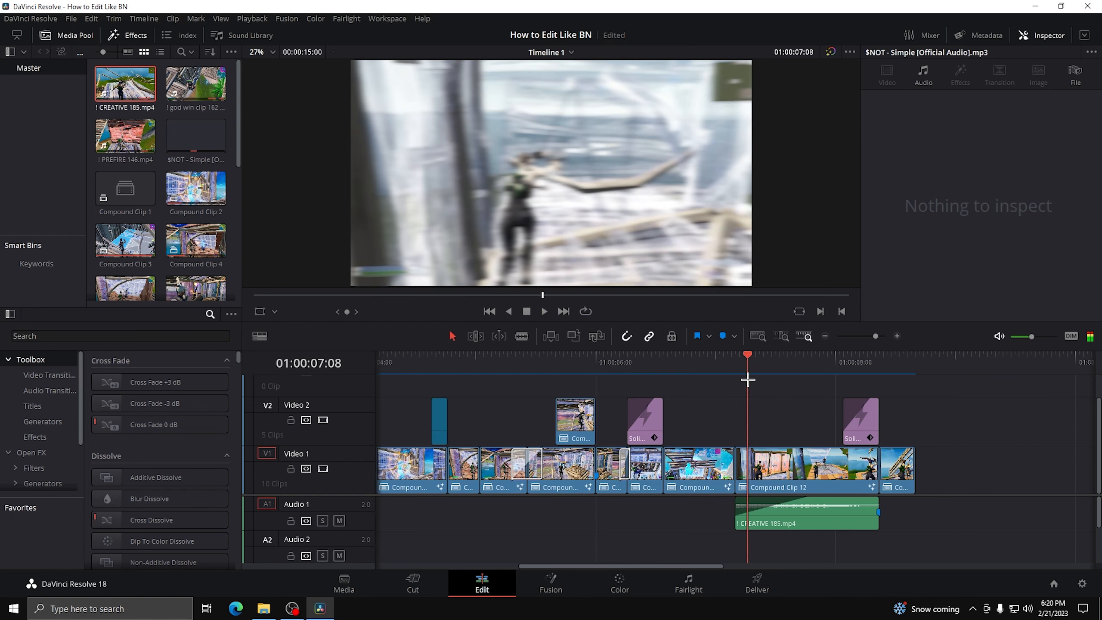
pyautogui.scroll(1, 938, 496)
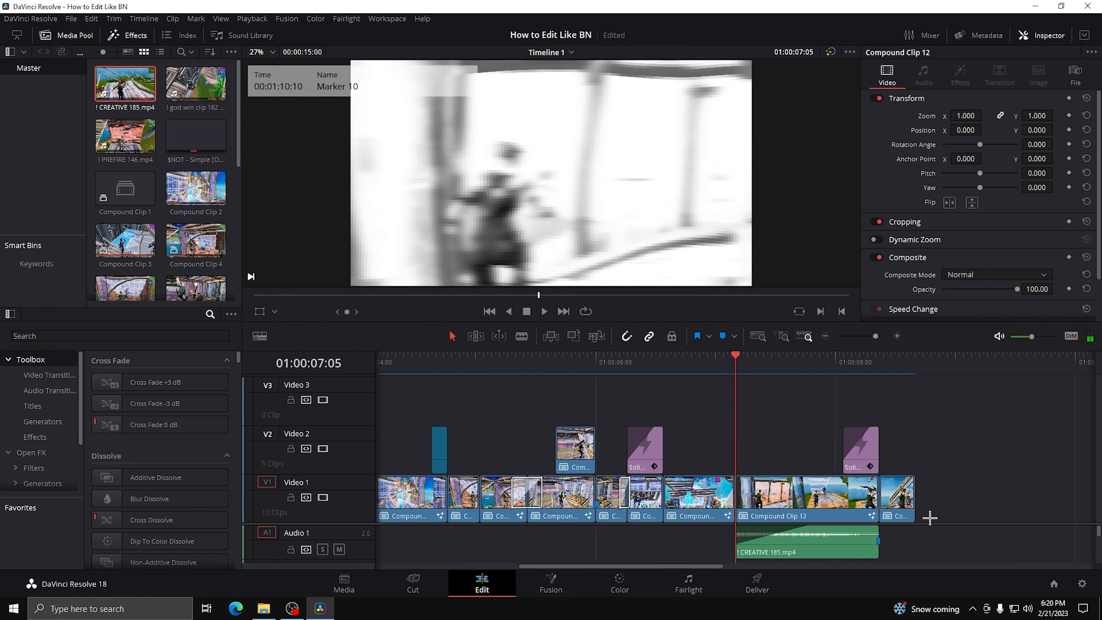
# Add an Adjustment Clip on Video 3 at 01:00:07:05, split it at 01:00:07:08 and delete the part after the split
pyautogui.click(35, 436)
pyautogui.moveTo(143, 382); pyautogui.dragTo(777, 401)
pyautogui.scroll(2, 868, 400)
pyautogui.press('space')
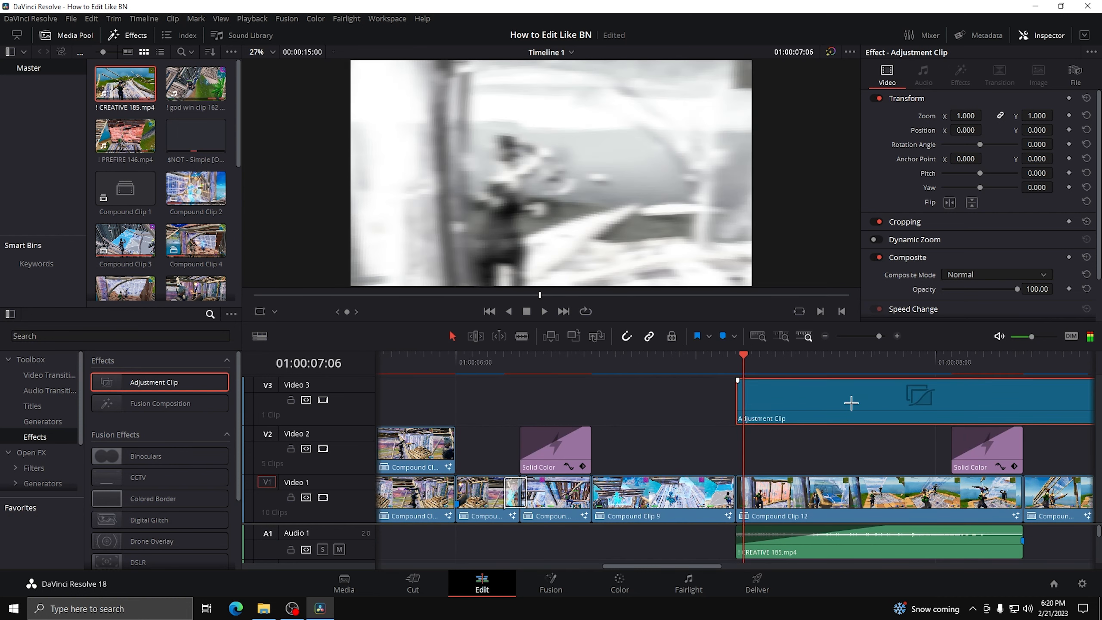
pyautogui.hotkey('ctrl', 'b')
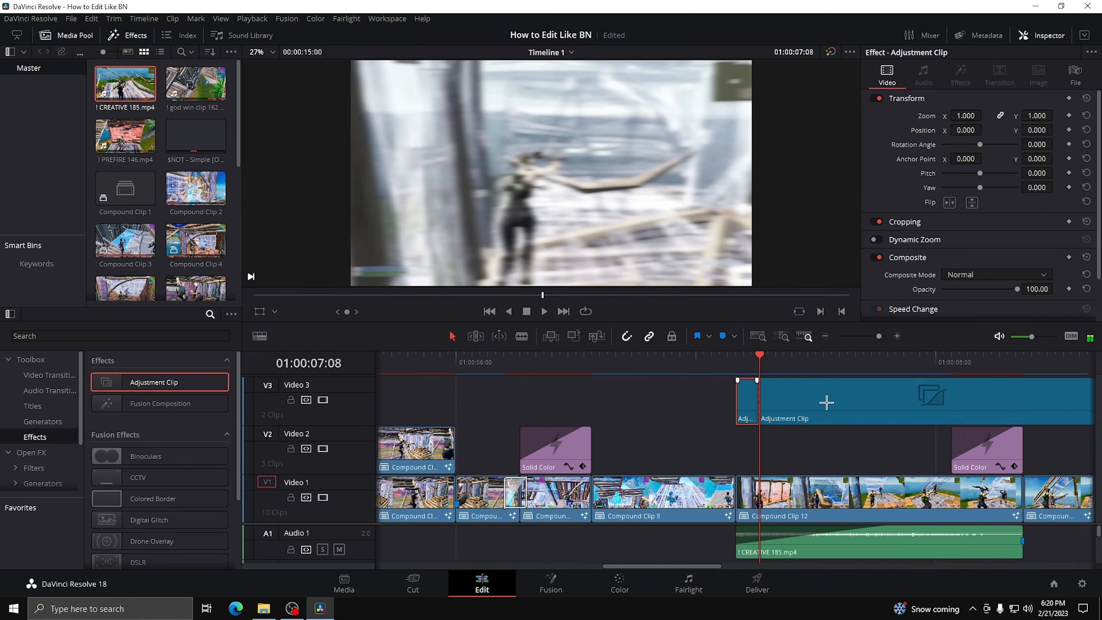
pyautogui.click(826, 403)
pyautogui.press('Delete')
# Move the short Adjustment Clip to Video 2 so it ends at the 01:00:07:05 cut, and open it in Fusion
pyautogui.moveTo(746, 406); pyautogui.dragTo(721, 449)
pyautogui.click(712, 369)
pyautogui.rightClick(720, 449)
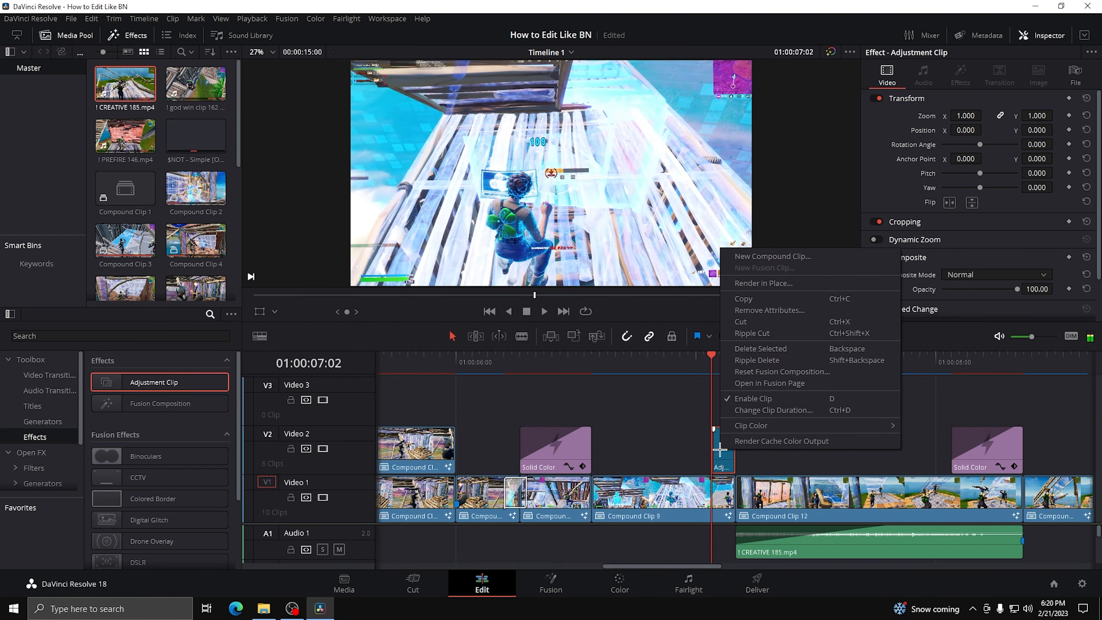
pyautogui.click(743, 382)
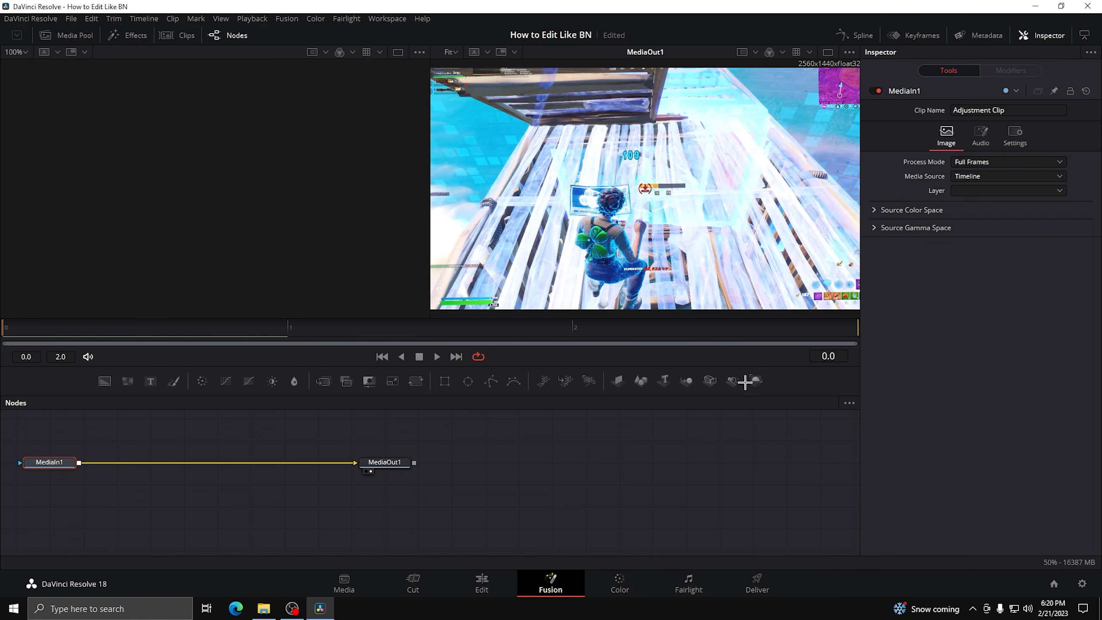
# Switch to File Explorer and add "[BN] Directional Blur Transition (3).setting" from the Presets Transitions folder to the adjustment clip's node graph
pyautogui.click(264, 609)
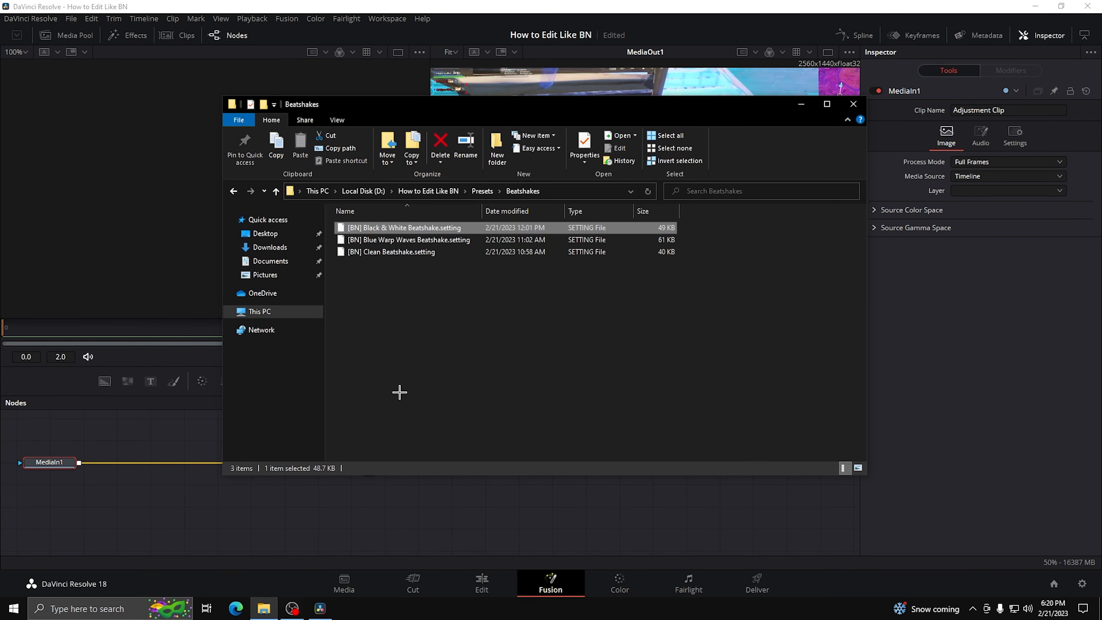
pyautogui.click(475, 191)
pyautogui.doubleClick(386, 276)
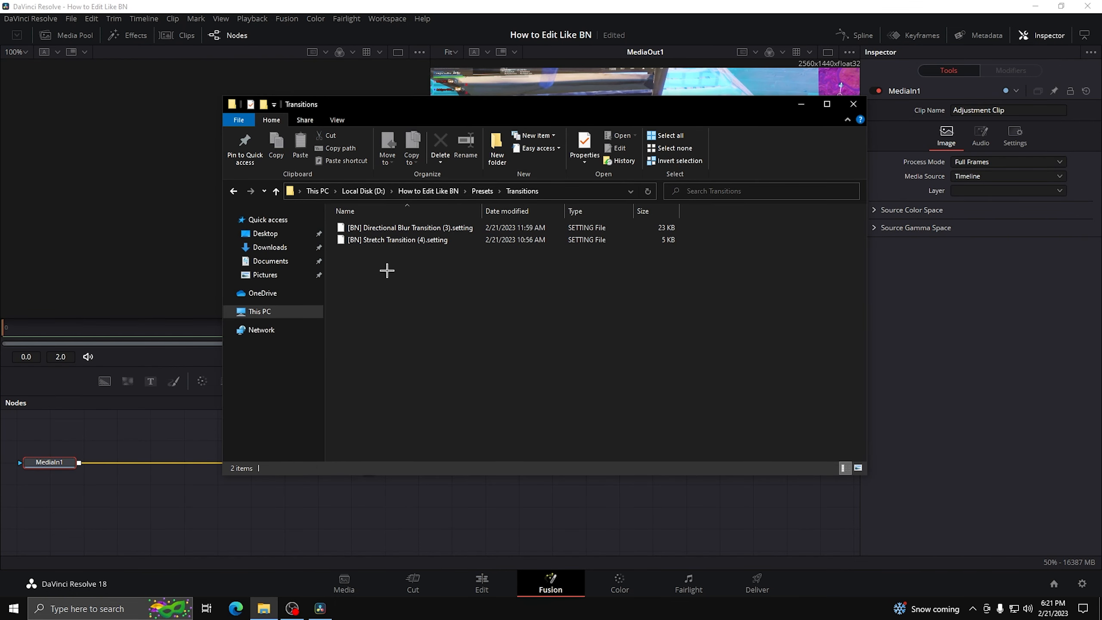
pyautogui.moveTo(382, 227); pyautogui.dragTo(381, 505)
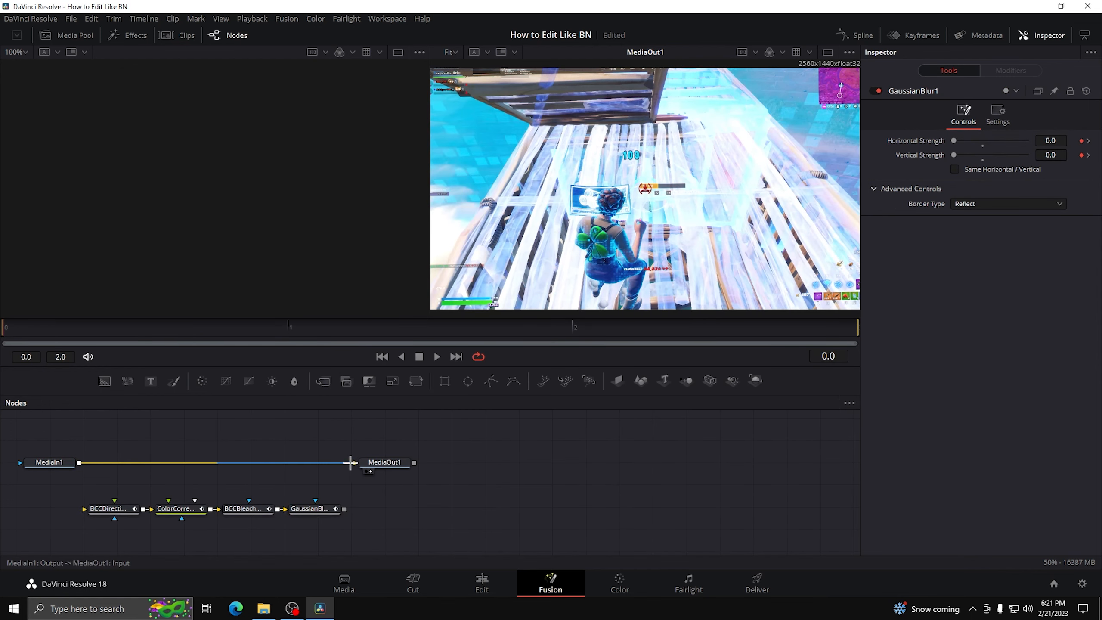
# Wire MediaIn1 into the transition's first BCC node and the GaussianBlur node's output into MediaOut1
pyautogui.moveTo(345, 462); pyautogui.dragTo(84, 509)
pyautogui.moveTo(380, 467); pyautogui.dragTo(411, 479)
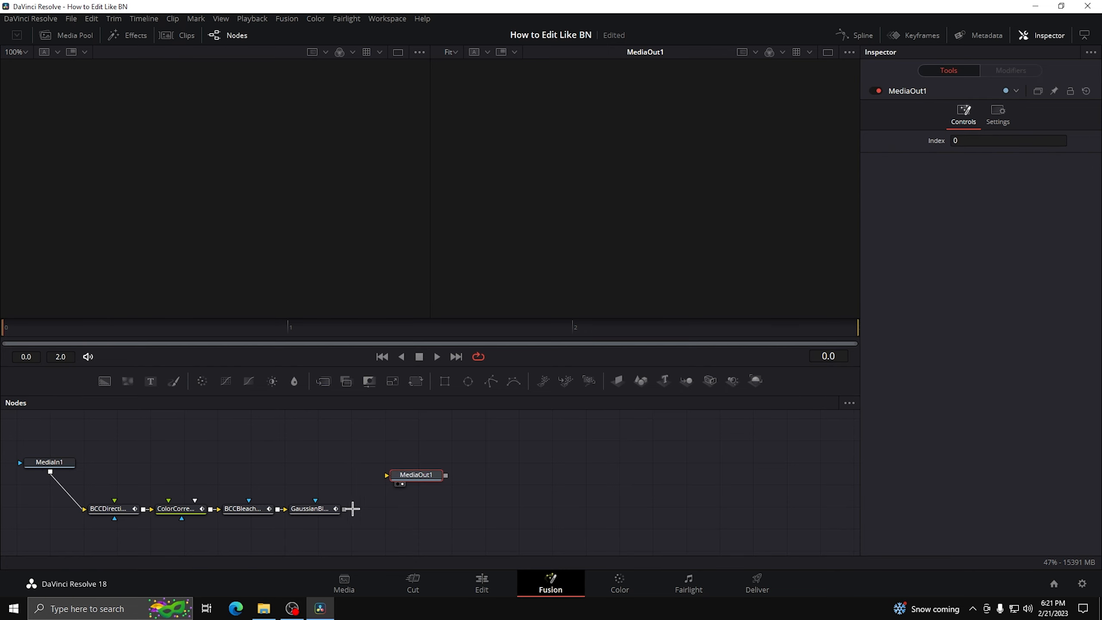
pyautogui.moveTo(345, 509); pyautogui.dragTo(387, 475)
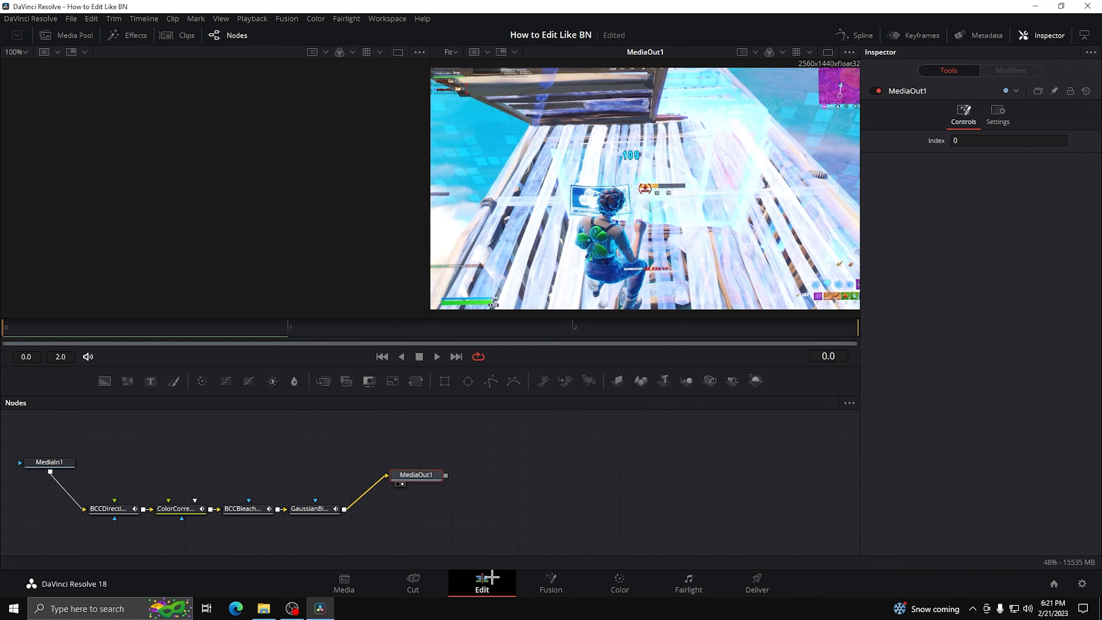
# Return to the Edit page, enable Render Cache Color Output for the adjustment clip and play back the section from 01:00:06:17
pyautogui.click(482, 584)
pyautogui.rightClick(722, 451)
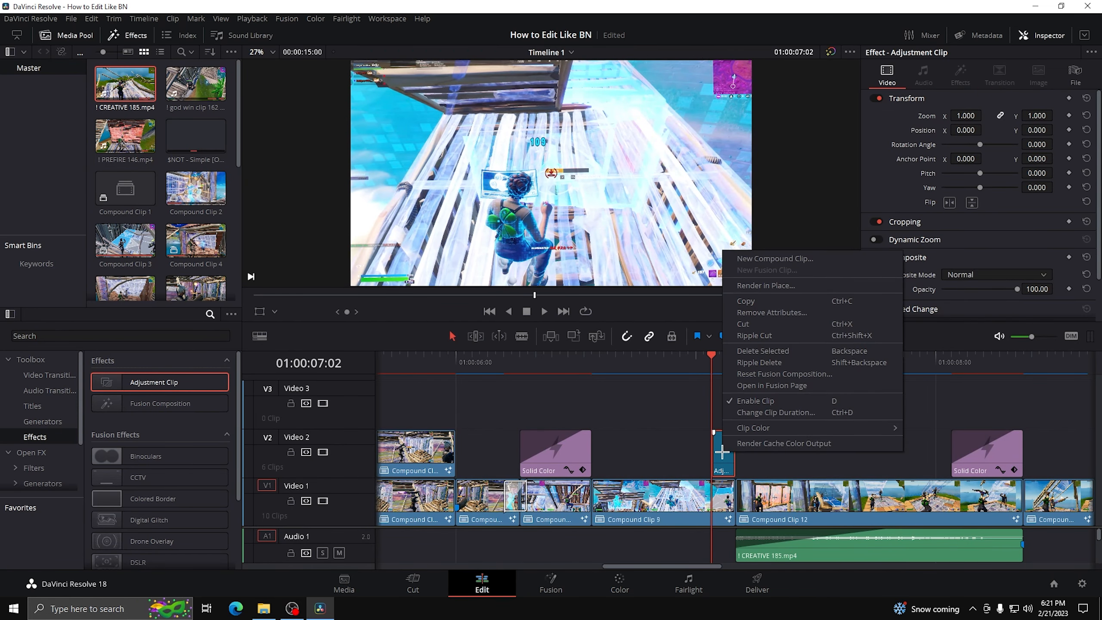
pyautogui.click(745, 443)
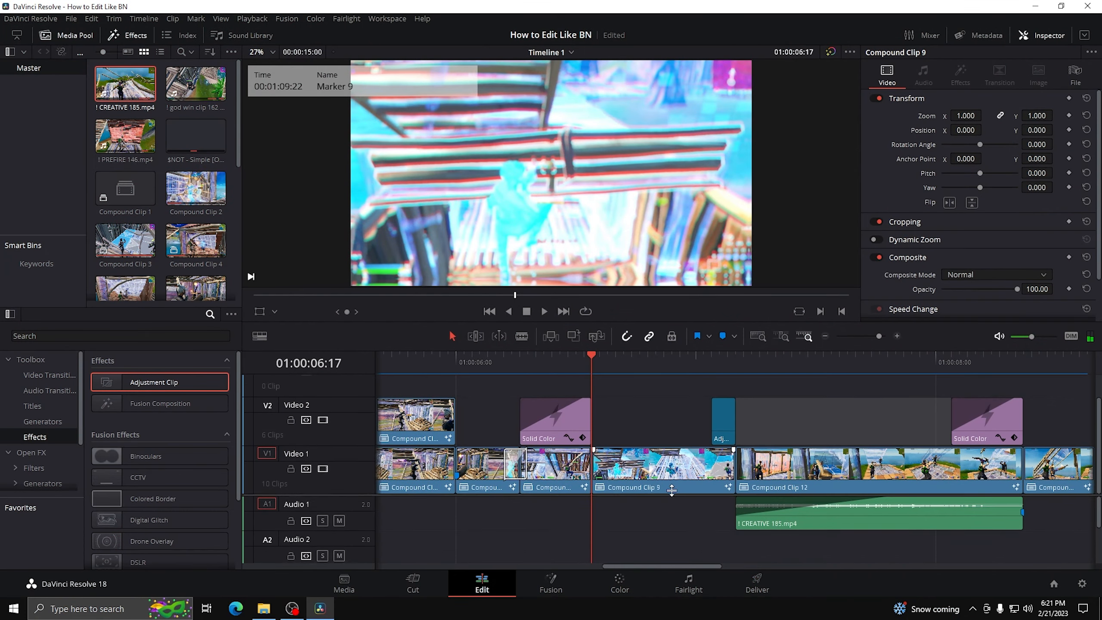
pyautogui.press('space')
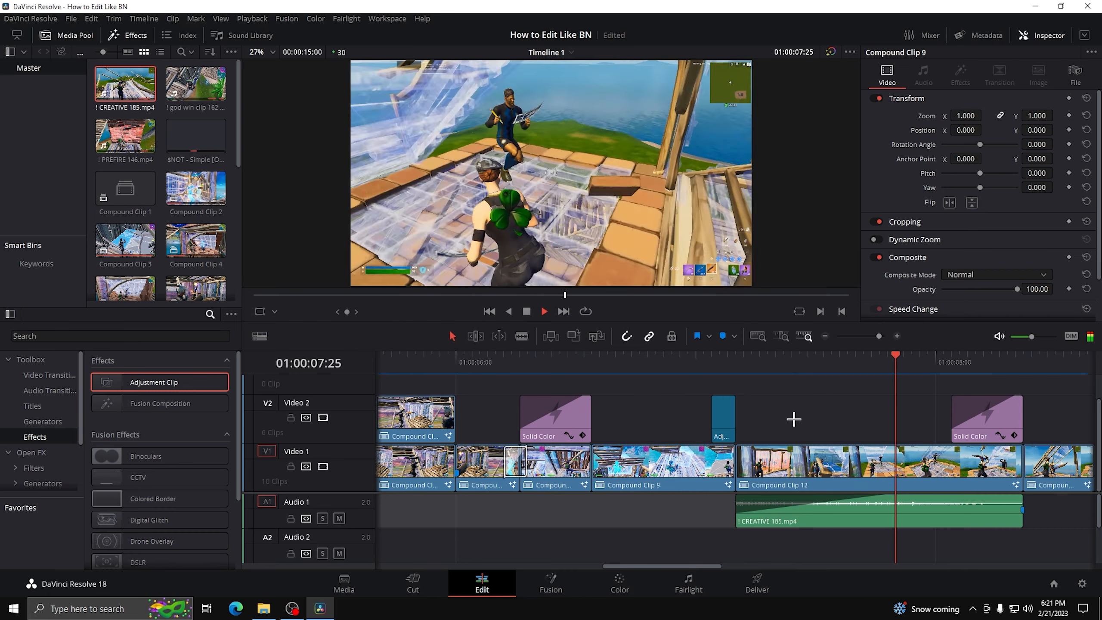
pyautogui.press('space')
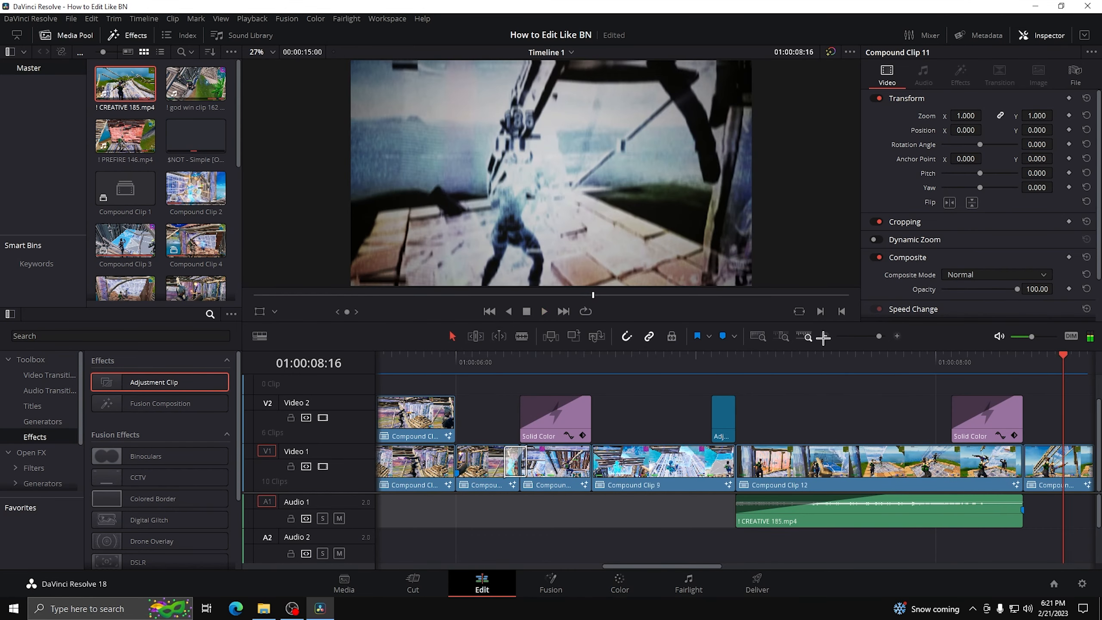
# Unlink the prefire 148 win.mp4 clip and delete its audio from Audio 1
pyautogui.click(823, 336)
pyautogui.click(636, 361)
pyautogui.scroll(-2, 638, 378)
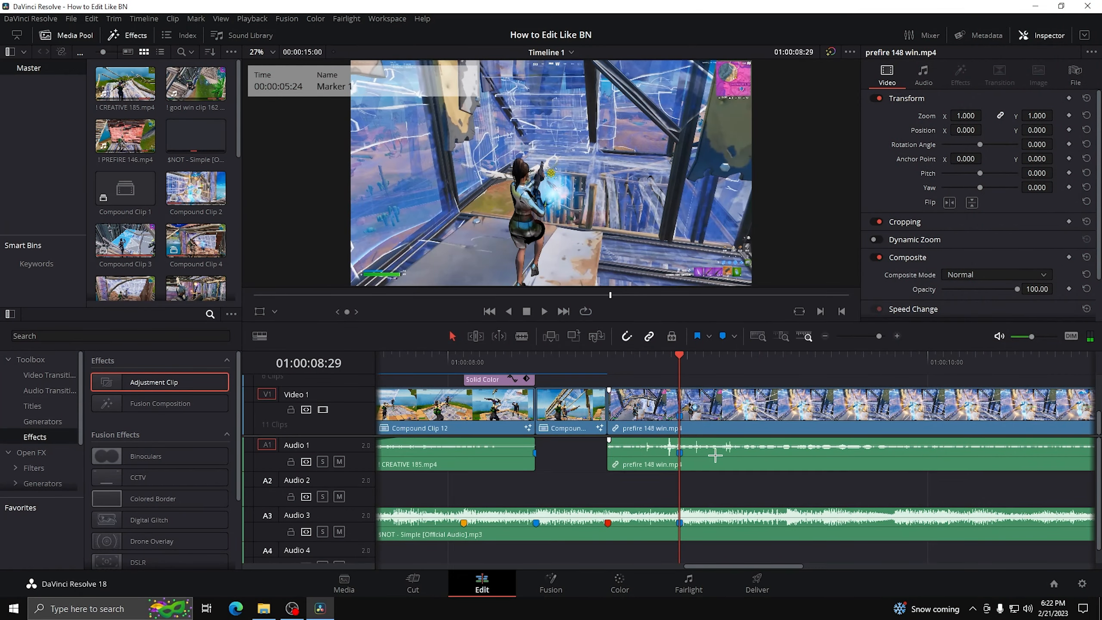
pyautogui.rightClick(717, 461)
pyautogui.click(736, 446)
pyautogui.click(717, 460)
pyautogui.press('BackSpace')
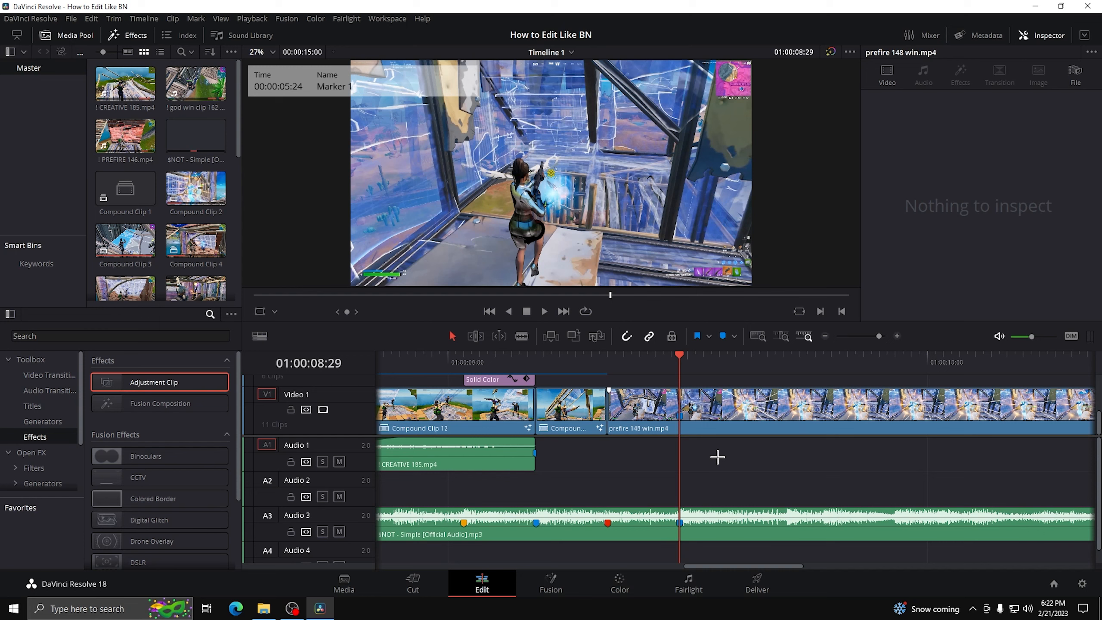
# Search the effects for "bcc vel", apply BCC Velocity Remap to the prefire 148 win.mp4 clip and show its effect settings
pyautogui.click(49, 454)
pyautogui.click(39, 335)
pyautogui.write('b')
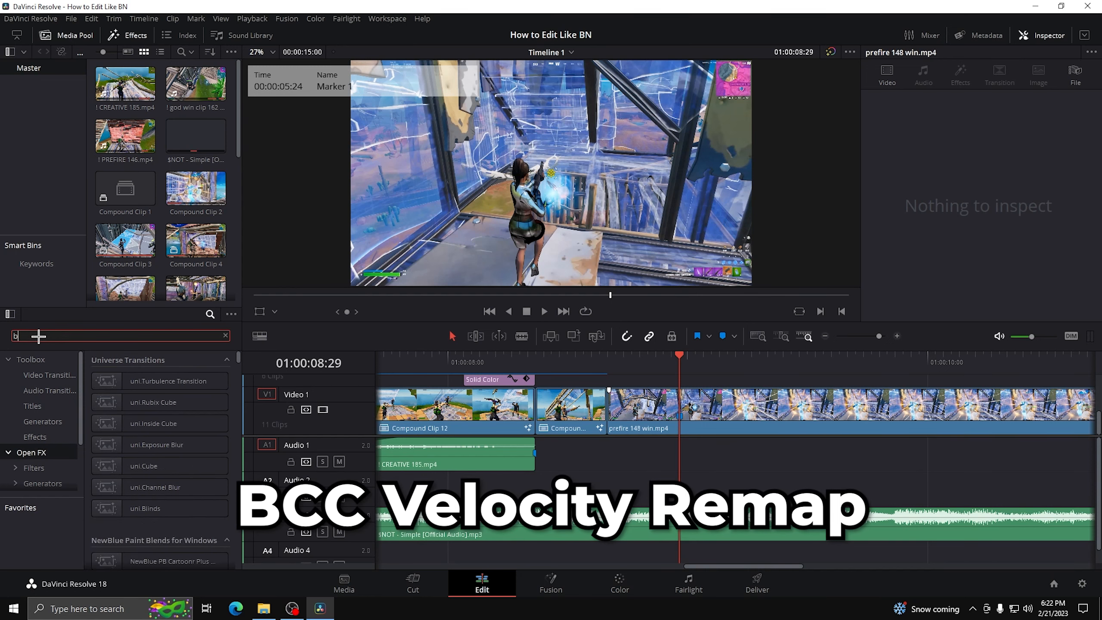
pyautogui.write('cc vel')
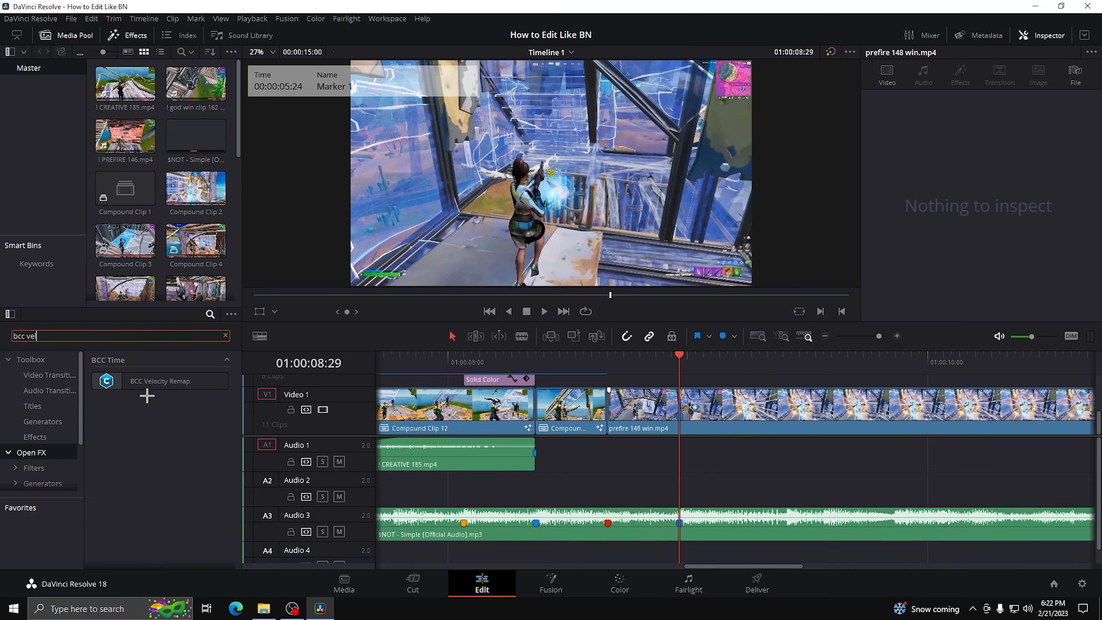
pyautogui.moveTo(137, 381); pyautogui.dragTo(734, 406)
pyautogui.click(957, 74)
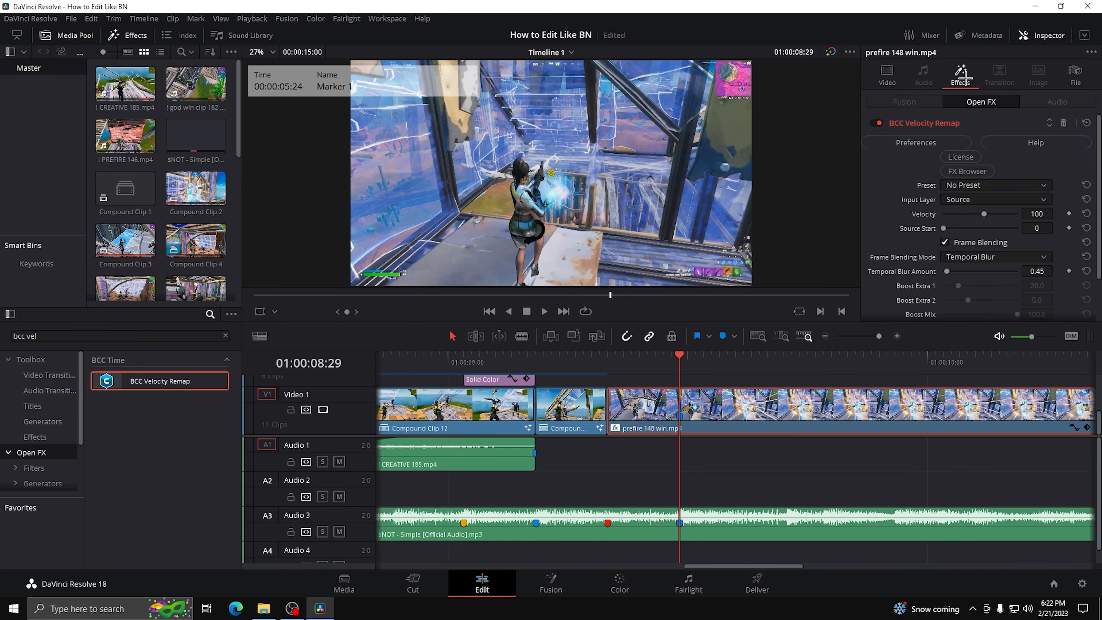
# Set the Velocity Remap's Temporal Blur Amount to 0 and turn off Frame Blending
pyautogui.click(1041, 269)
pyautogui.write('0')
pyautogui.press('Return')
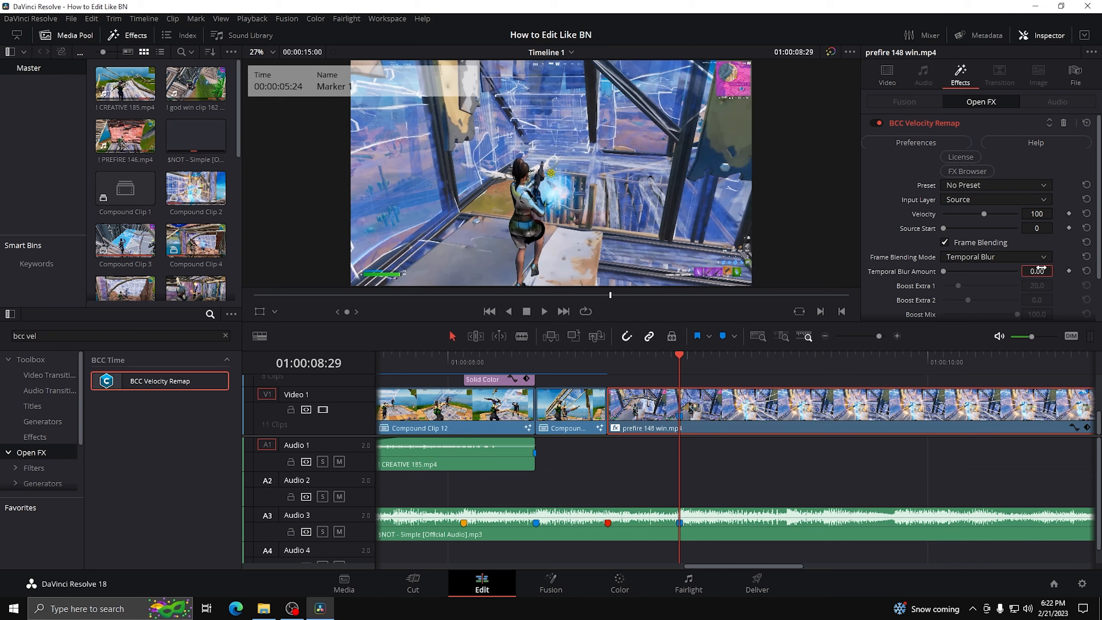
pyautogui.click(945, 242)
# Keyframe the Velocity of the prefire clip at 01:00:08:20, 01:00:08:23 and 01:00:08:26
pyautogui.press('Left')
pyautogui.press('Left')
pyautogui.press('Left')
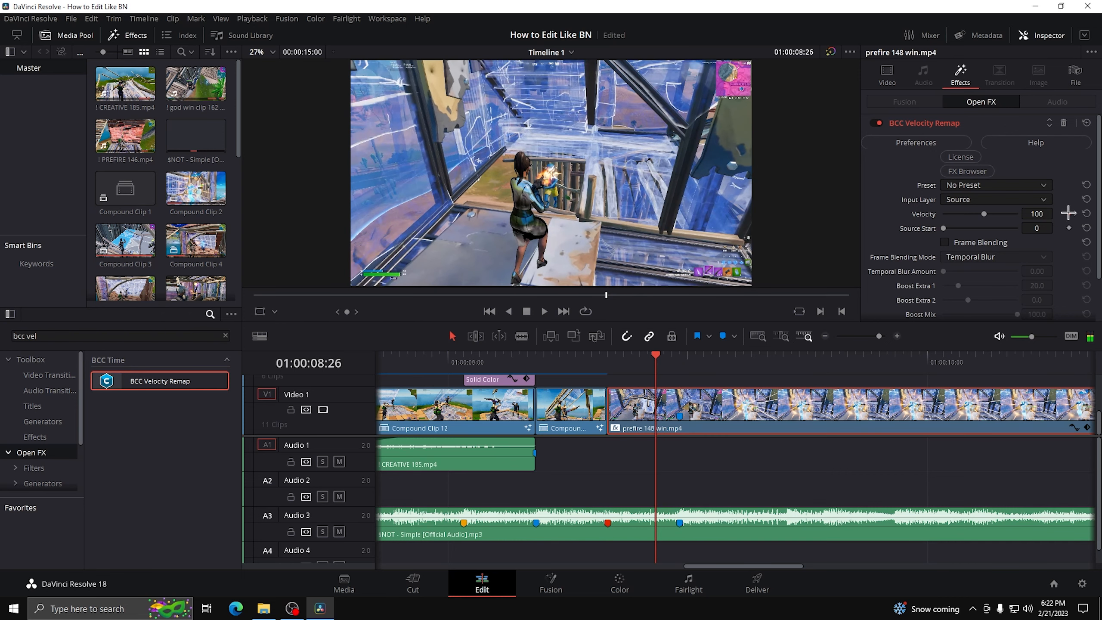
pyautogui.hotkey('ctrl', 's')
pyautogui.click(609, 361)
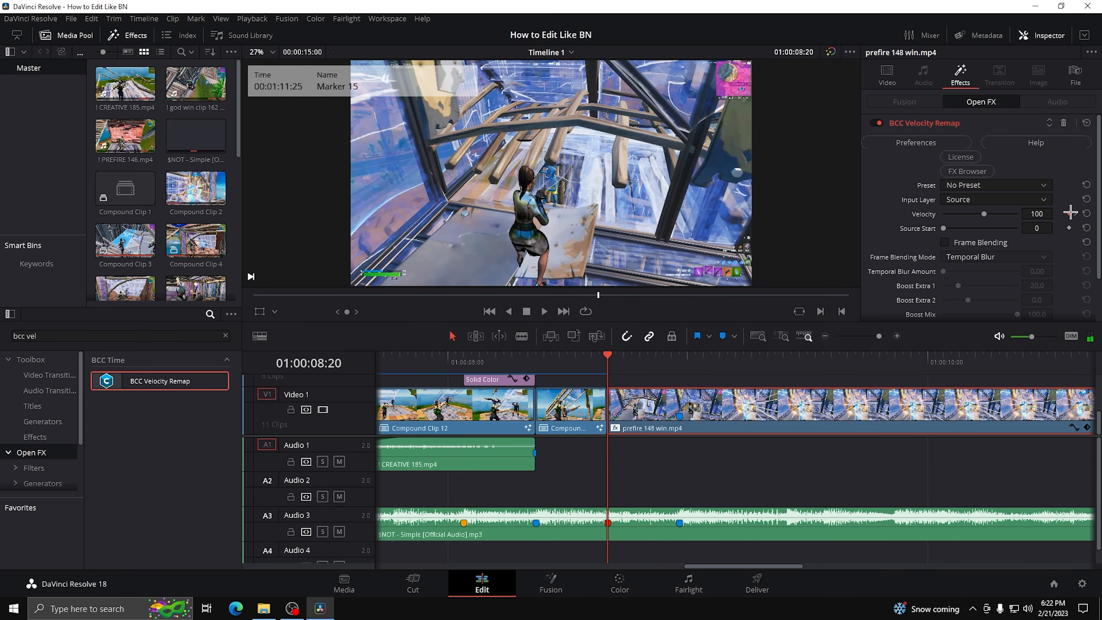
pyautogui.press('space')
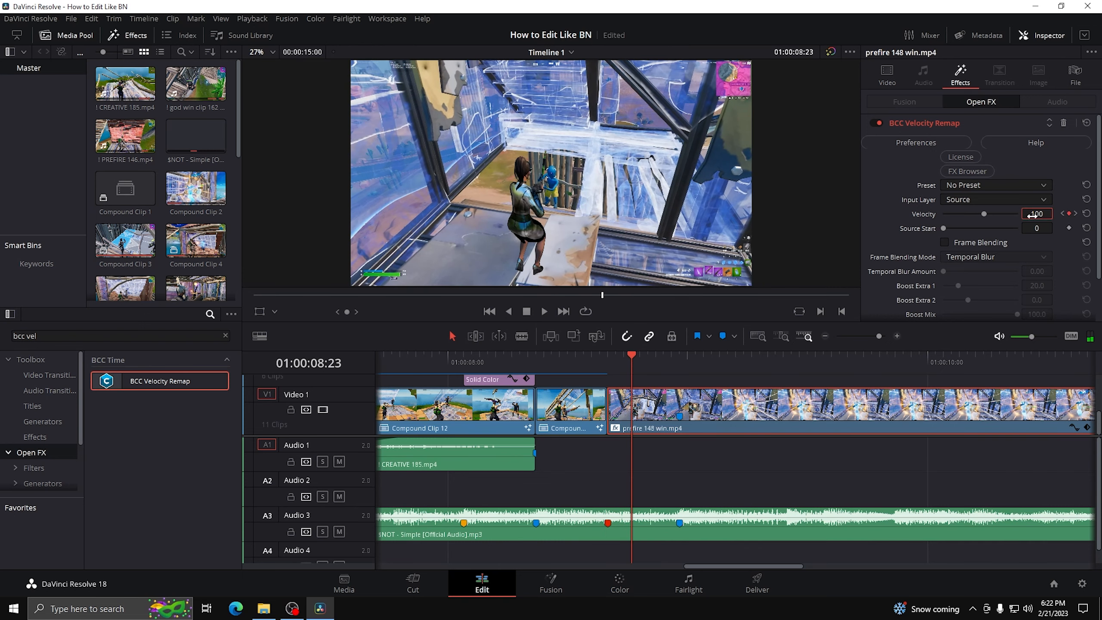
pyautogui.hotkey('ctrl', 's')
pyautogui.click(1075, 213)
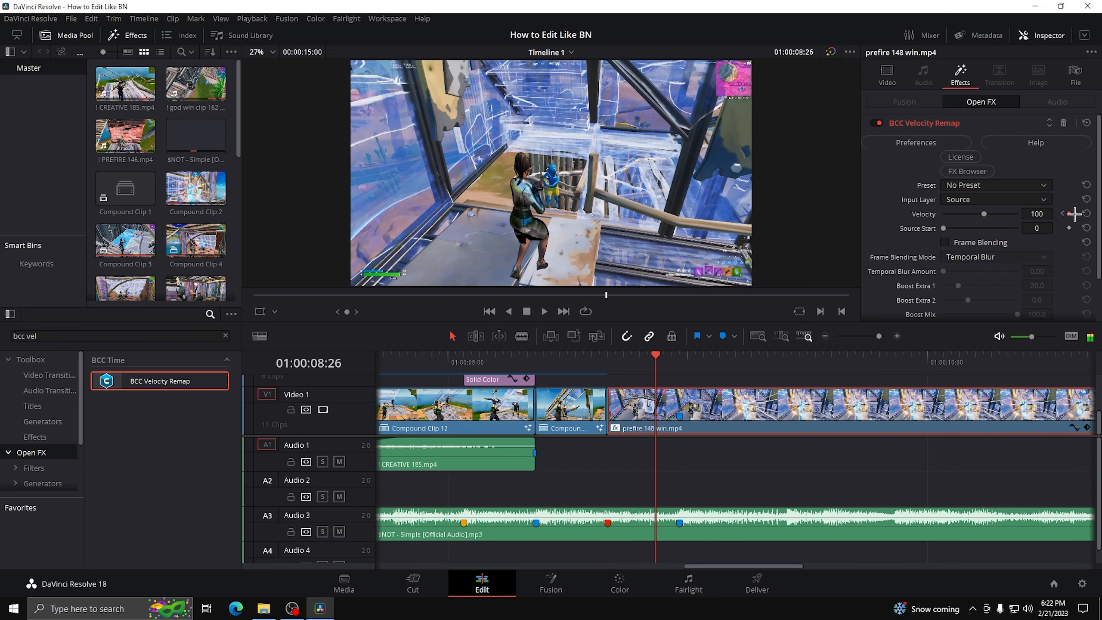
# Add a Velocity keyframe of 200 at the 01:00:08:29 marker and save the project
pyautogui.hotkey('shift', 'Down')
pyautogui.click(1070, 214)
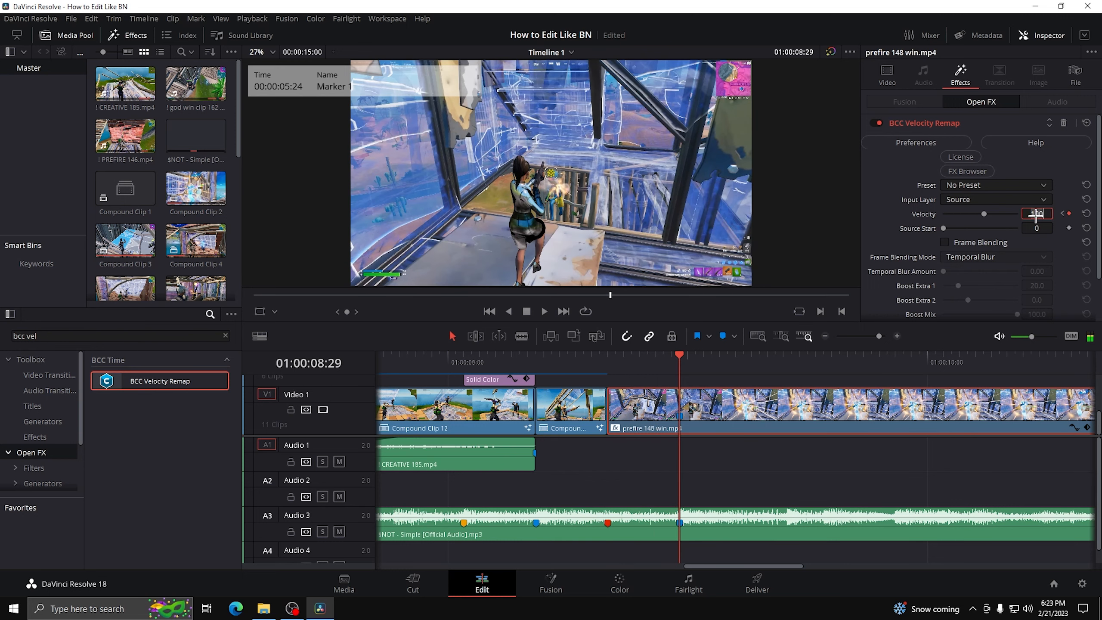
pyautogui.press('Return')
pyautogui.hotkey('ctrl', 's')
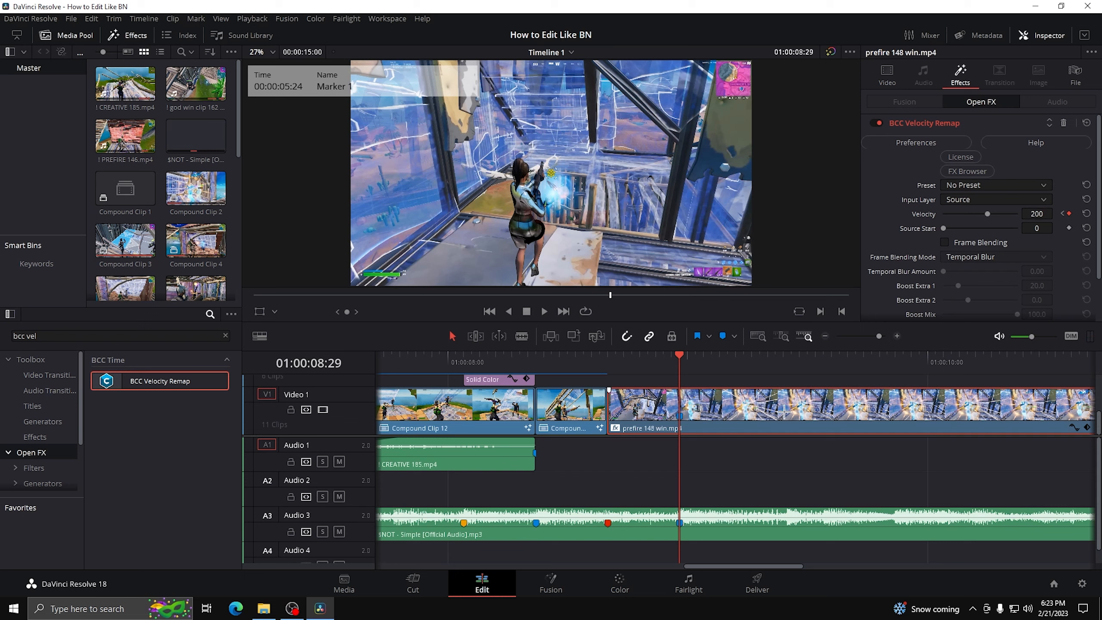
# Add a Velocity keyframe of 70 five frames after the marker, at 01:00:09:04
pyautogui.press('Right')
pyautogui.press('Right')
pyautogui.press('Right')
pyautogui.press('Right')
pyautogui.press('Right')
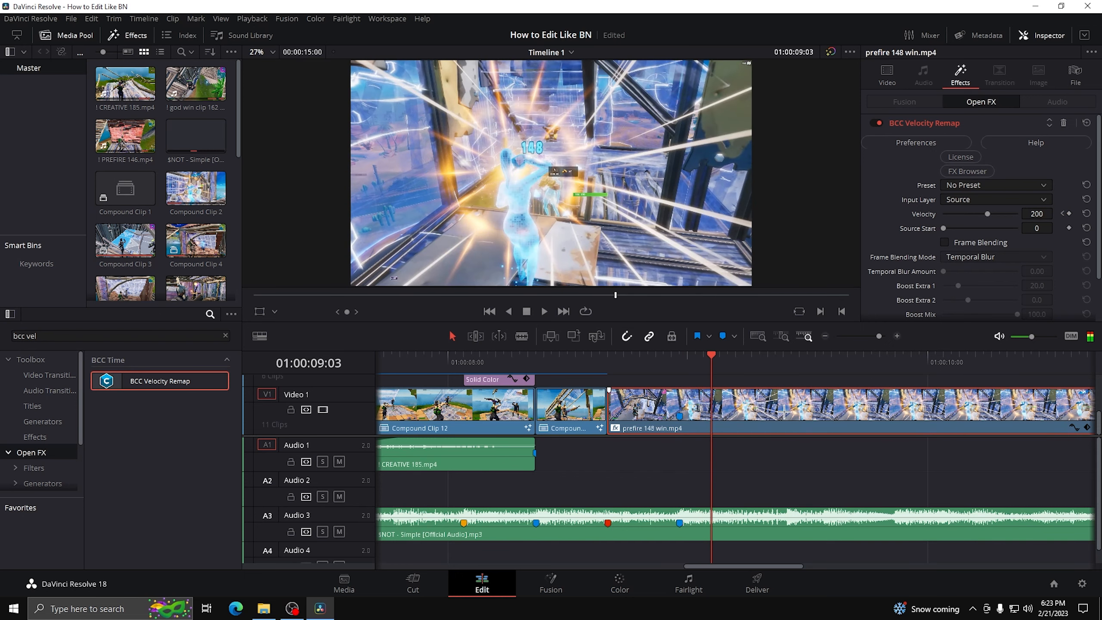
pyautogui.click(1070, 214)
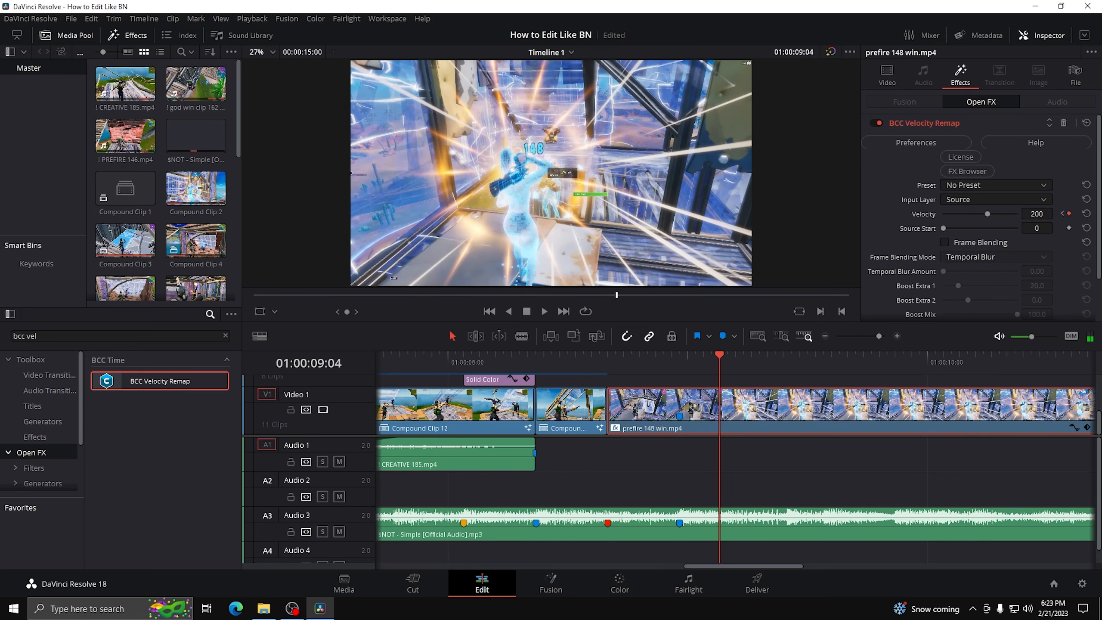
pyautogui.click(1047, 213)
pyautogui.write('70')
pyautogui.press('Return')
# Split the prefire clip at 01:00:08:29 and 01:00:10:13, delete the part between and move the remainder to start at 01:00:08:29
pyautogui.moveTo(720, 357); pyautogui.dragTo(681, 357)
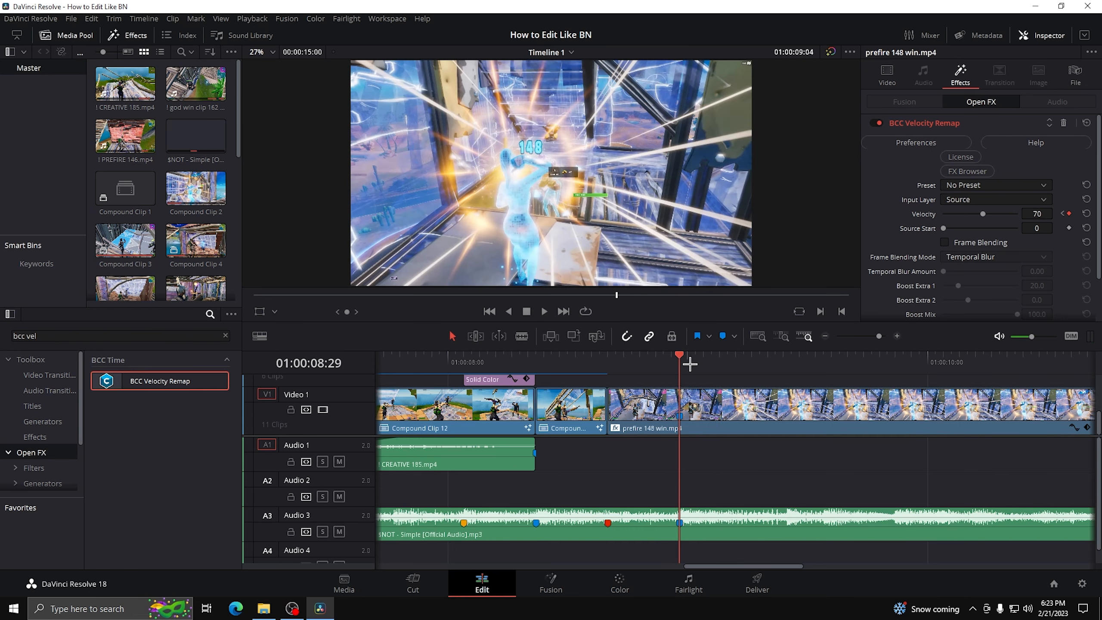
pyautogui.hotkey('ctrl', 'b')
pyautogui.click(824, 336)
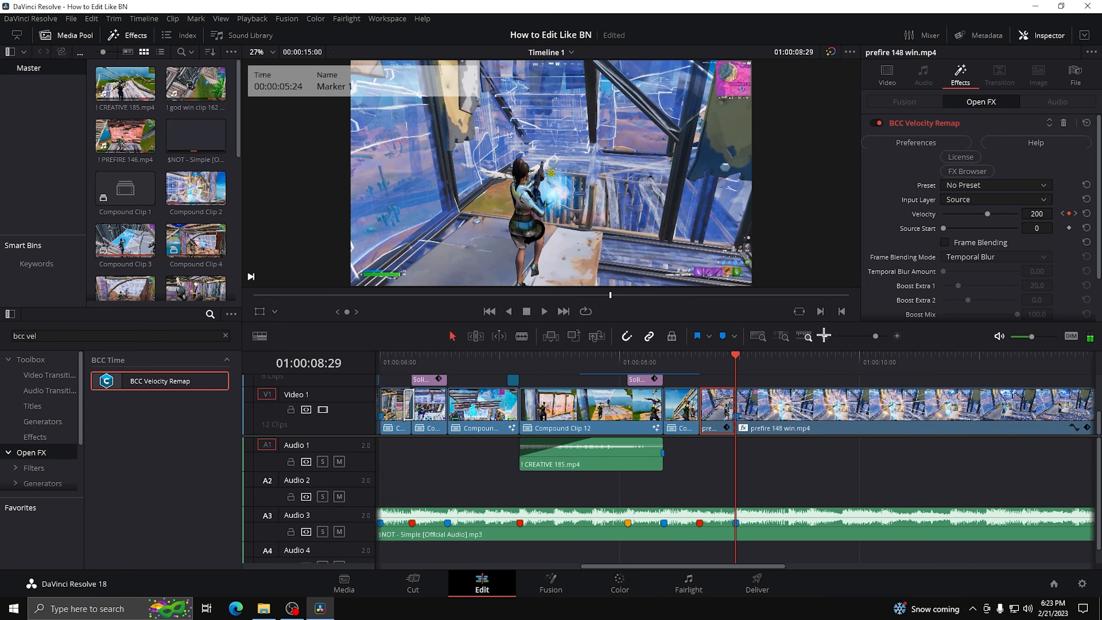
pyautogui.click(825, 336)
pyautogui.click(769, 357)
pyautogui.click(898, 337)
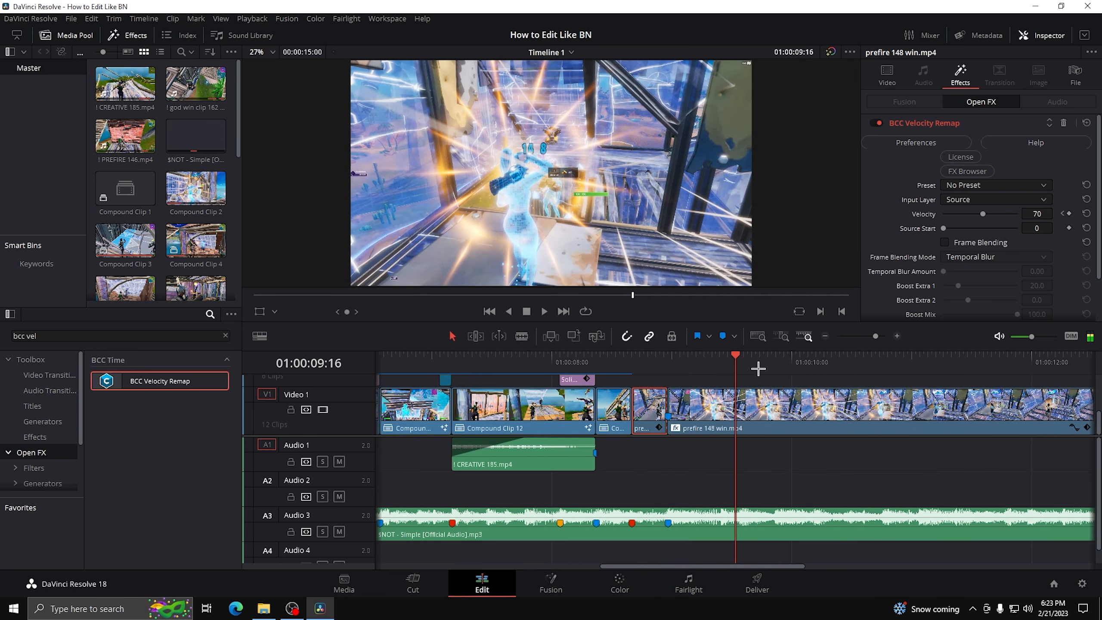
pyautogui.click(766, 398)
pyautogui.press('space')
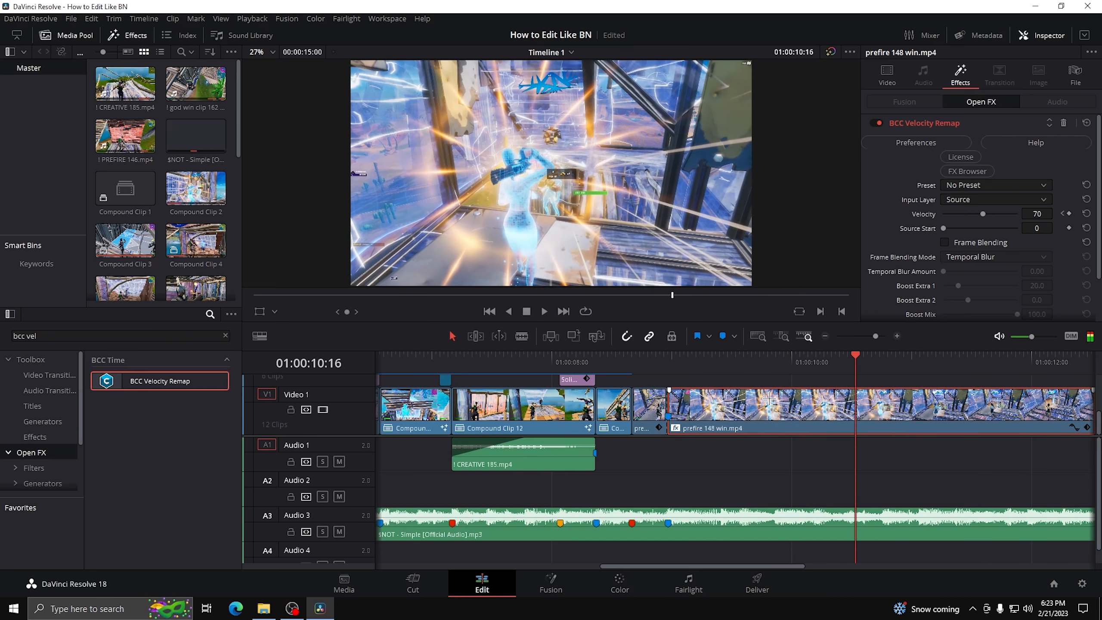
pyautogui.press('space')
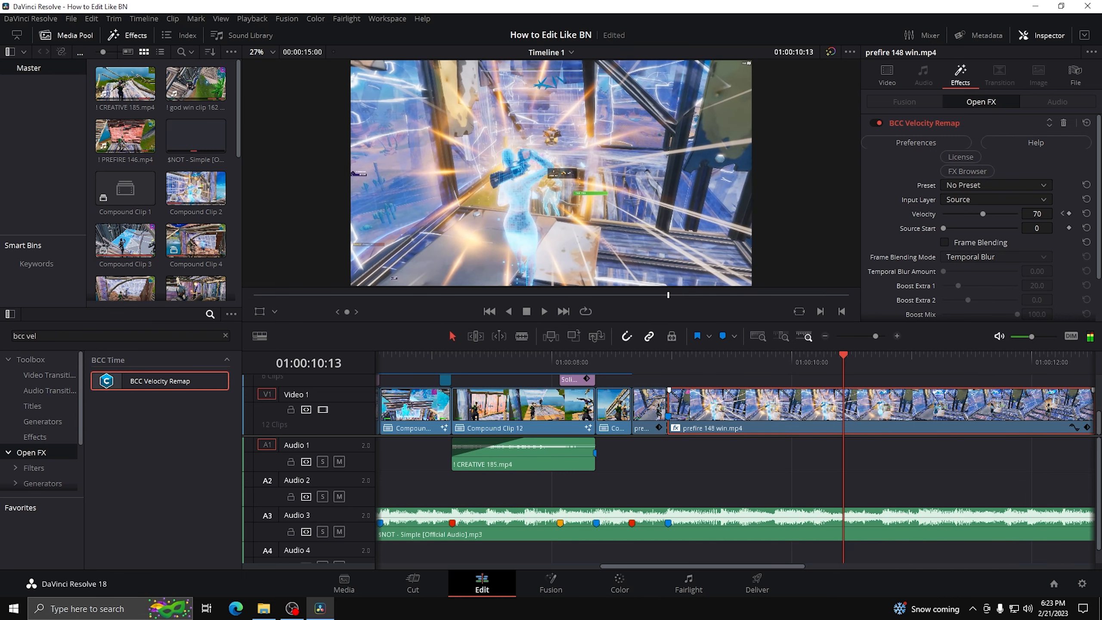
pyautogui.hotkey('ctrl', 'b')
pyautogui.press('BackSpace')
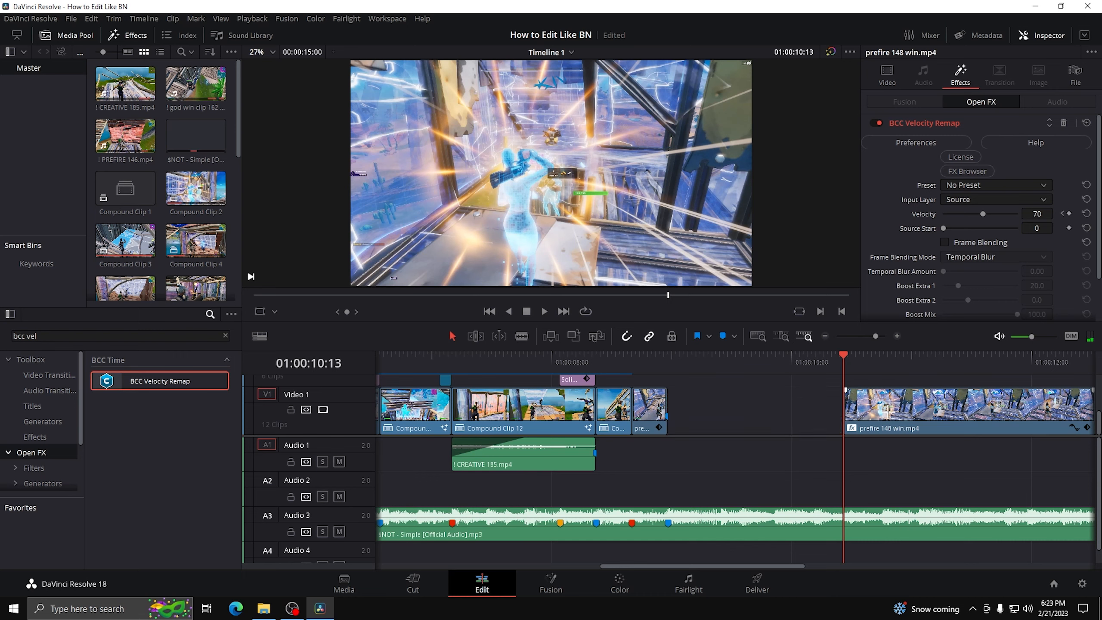
pyautogui.moveTo(916, 413); pyautogui.dragTo(739, 412)
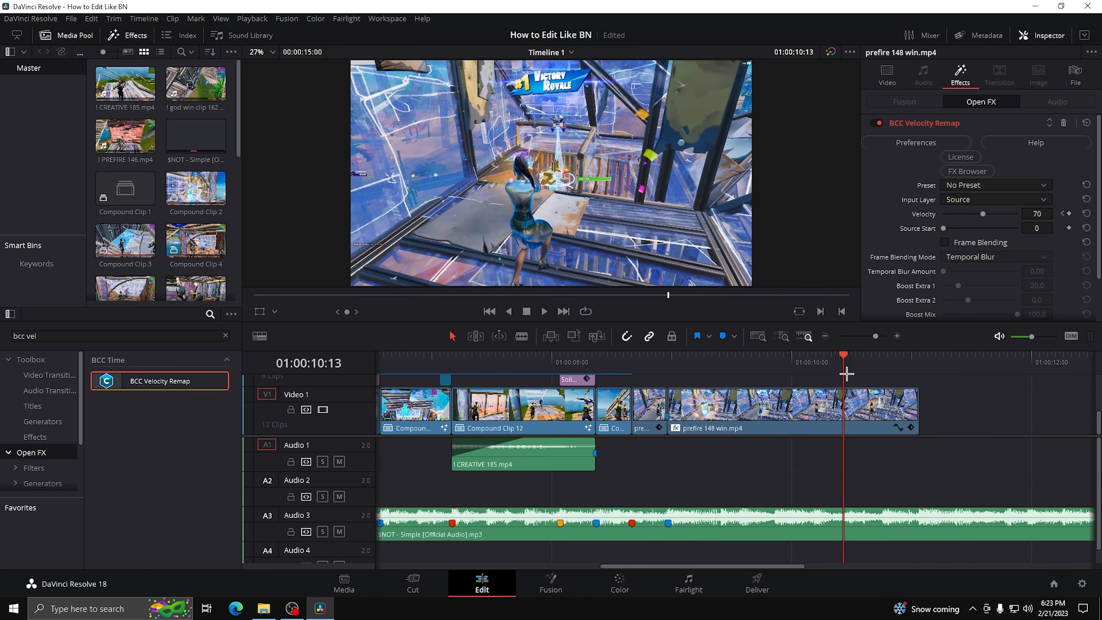
# Turn the prefire clip that starts at the 01:00:08:29 marker into a compound clip with the default name
pyautogui.moveTo(844, 374); pyautogui.dragTo(668, 376)
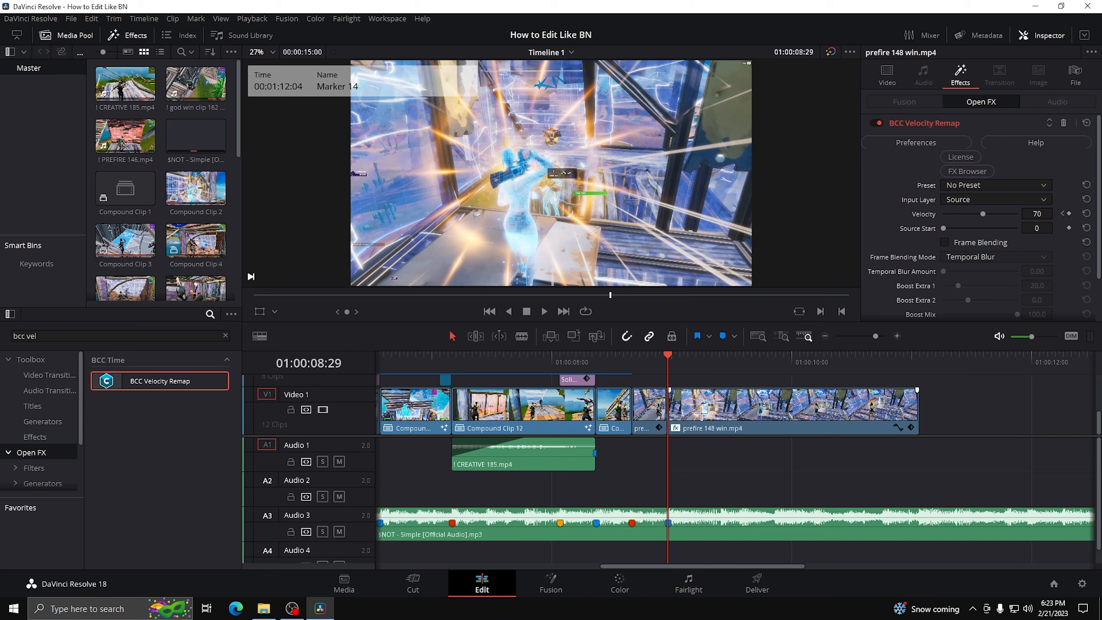
pyautogui.rightClick(702, 412)
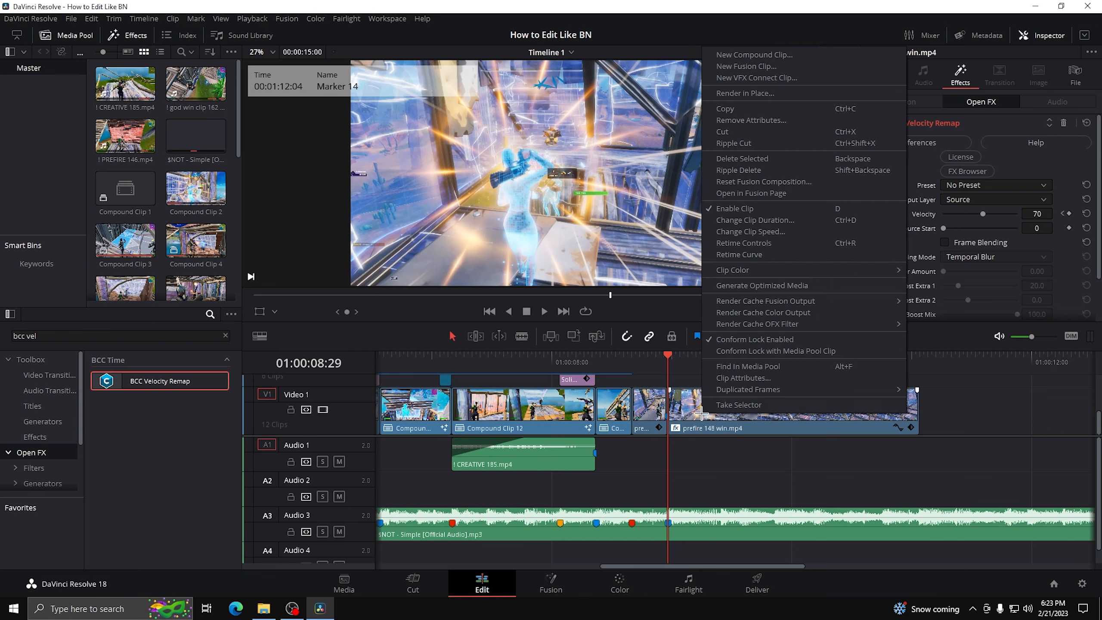
pyautogui.click(722, 61)
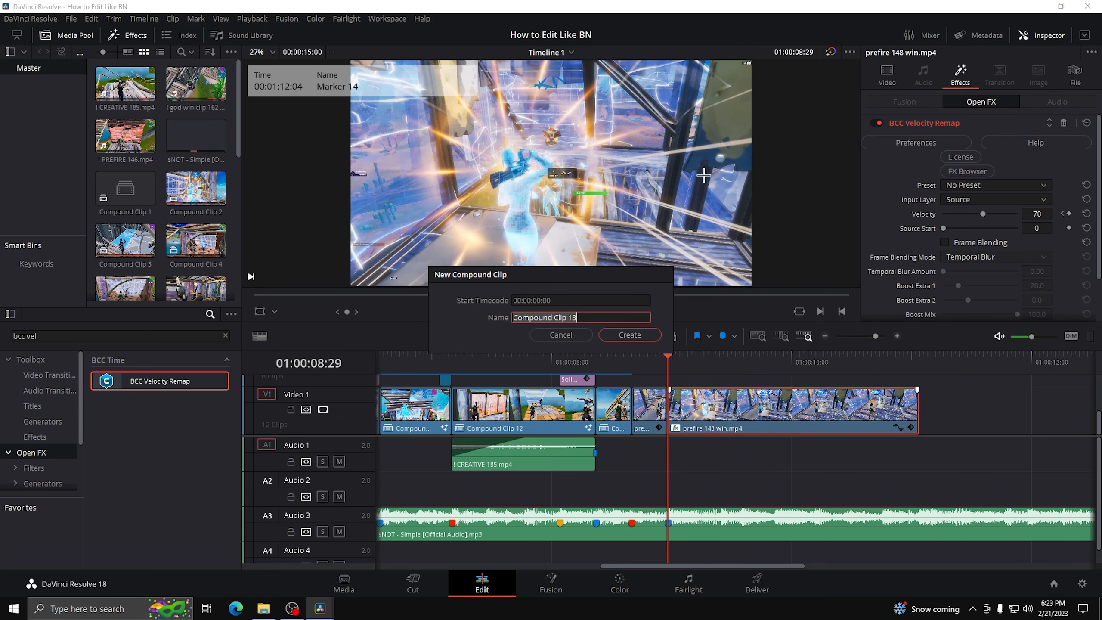
pyautogui.click(630, 334)
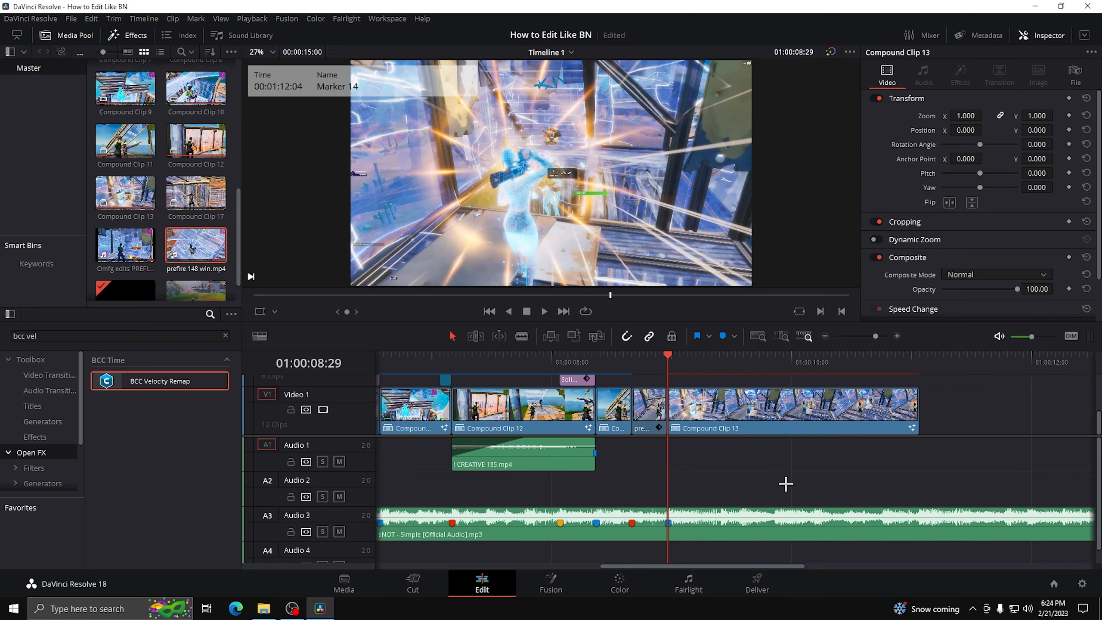
# Open the compound clip at 01:00:08:29 in Fusion and add the [BN] Pink Warp Puddle Impact (Twixtor) preset to its node graph
pyautogui.rightClick(722, 416)
pyautogui.click(761, 223)
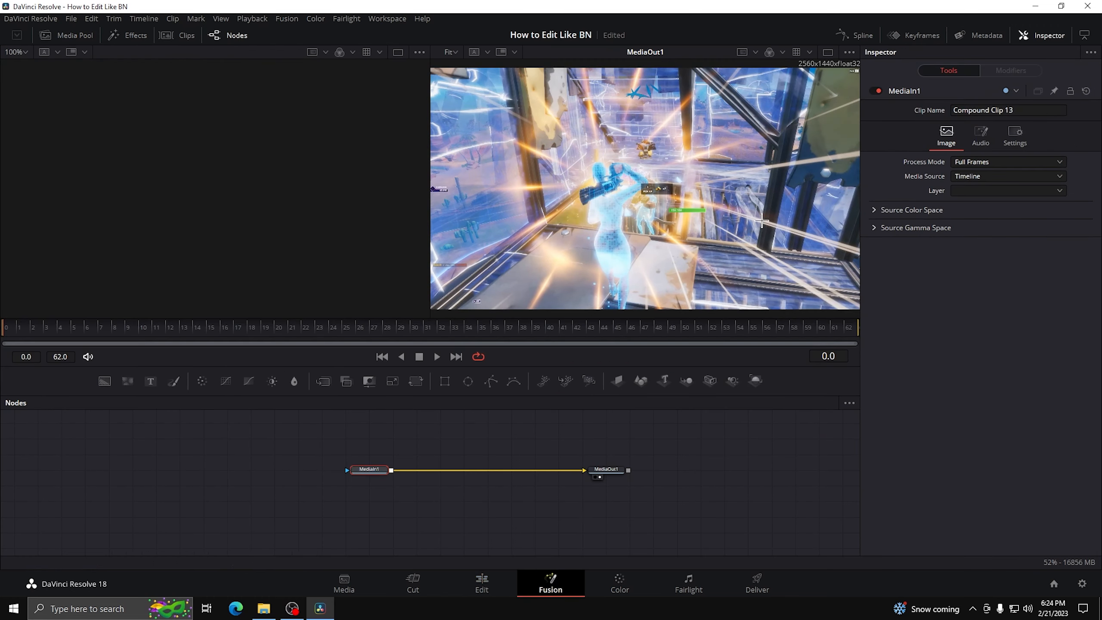
pyautogui.click(264, 608)
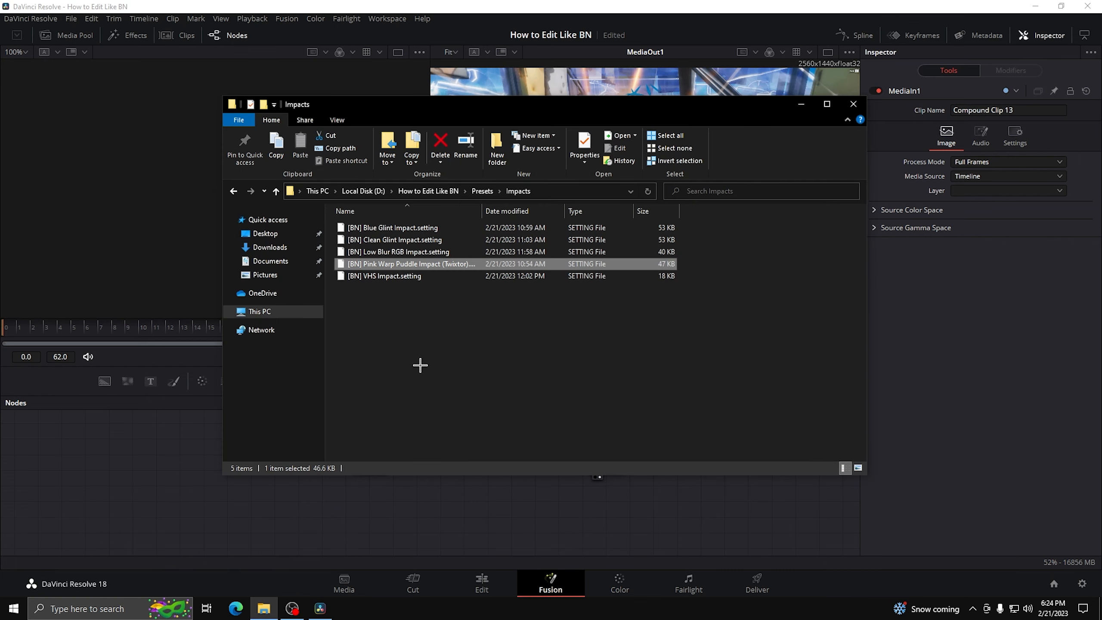
pyautogui.moveTo(374, 263); pyautogui.dragTo(594, 478)
pyautogui.moveTo(199, 471); pyautogui.dragTo(564, 495)
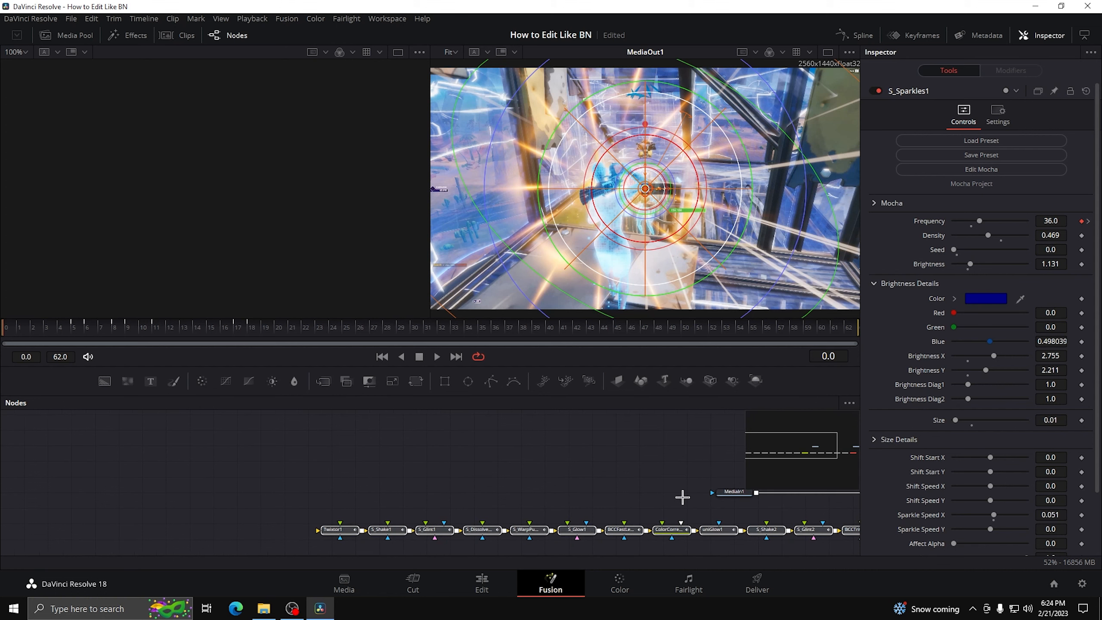
# Wire the Twixtor to S_Sparkles chain between MediaIn1 and MediaOut1, and enable Render Cache Color Output for the clip in the timeline
pyautogui.moveTo(732, 492); pyautogui.dragTo(200, 516)
pyautogui.moveTo(820, 498); pyautogui.dragTo(337, 530)
pyautogui.moveTo(572, 502); pyautogui.dragTo(114, 478)
pyautogui.moveTo(509, 474); pyautogui.dragTo(604, 495)
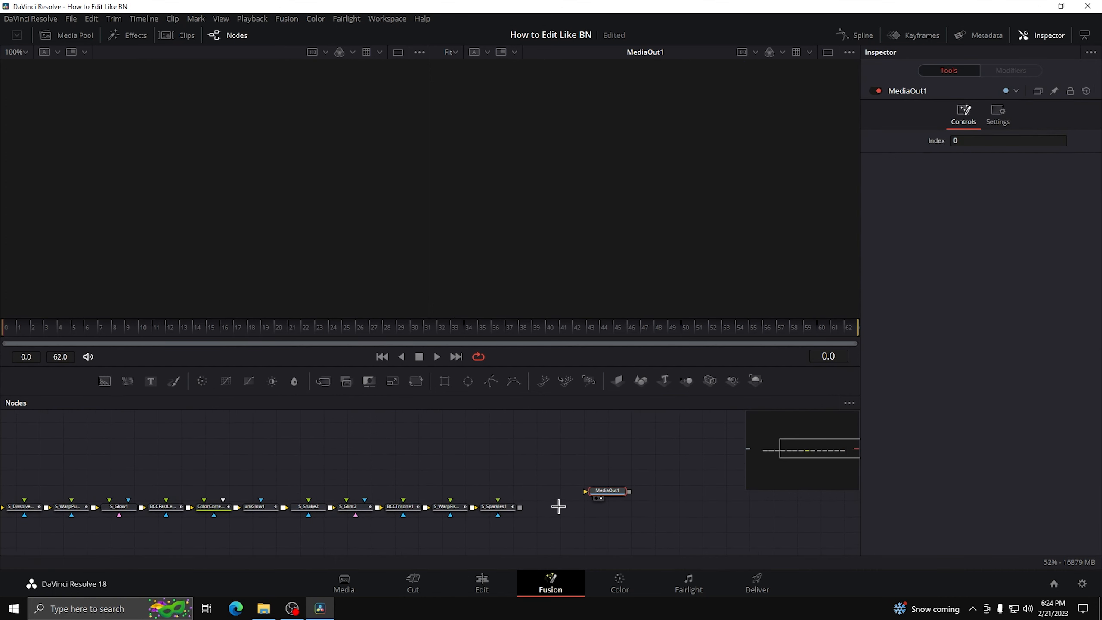
pyautogui.moveTo(520, 507); pyautogui.dragTo(586, 492)
pyautogui.hotkey('shift', '4')
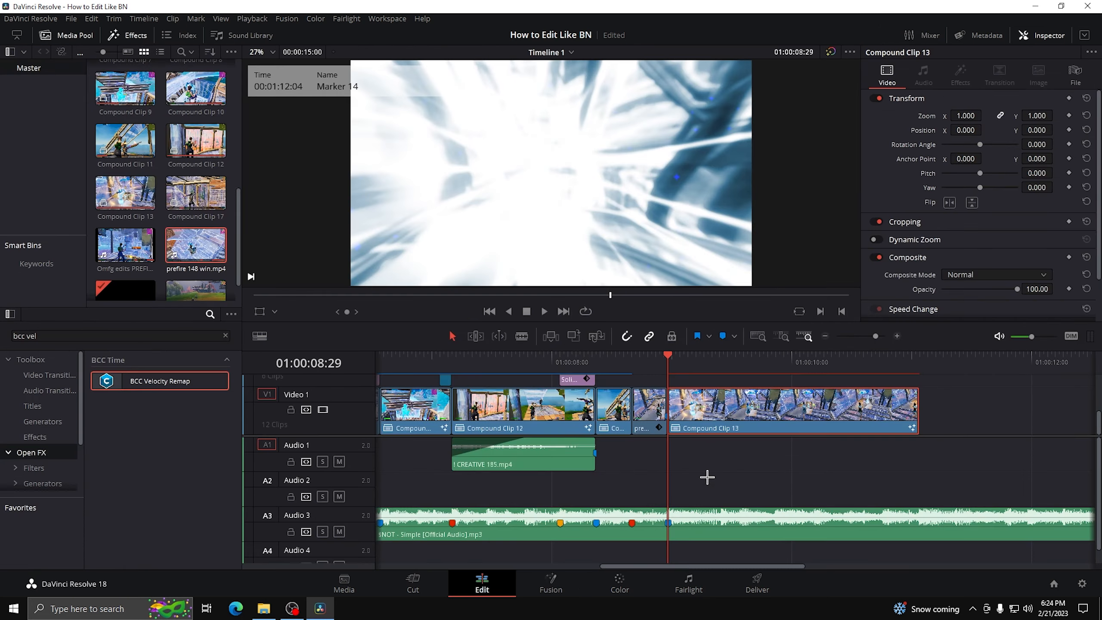
pyautogui.rightClick(707, 420)
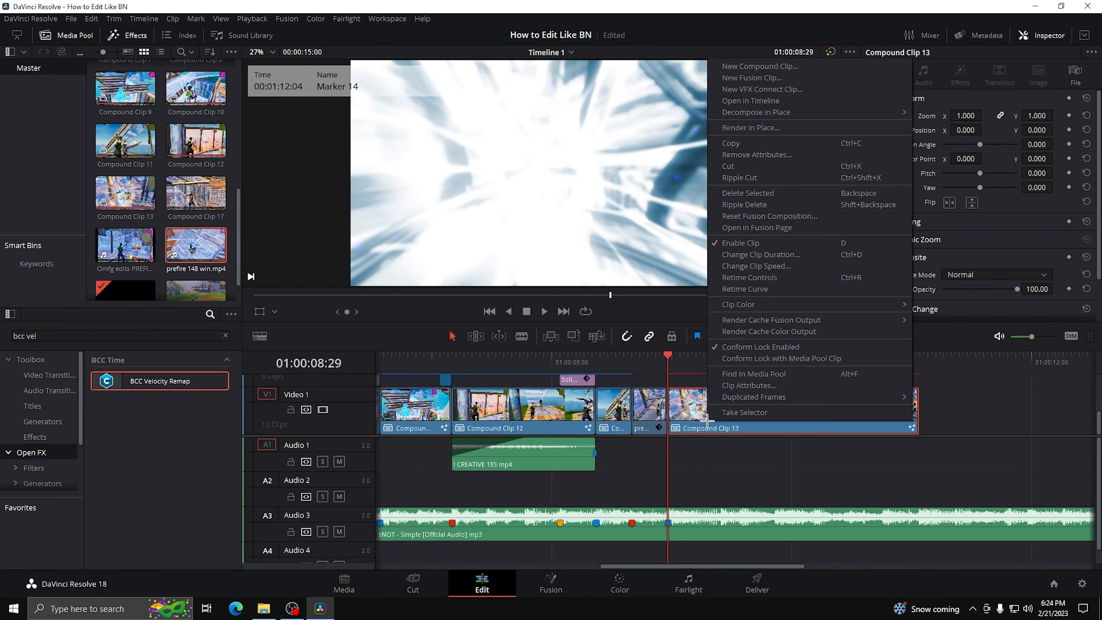
pyautogui.click(764, 332)
# Move the short prefire clip at 01:00:08:20 up to Video 2 and extend its start about six frames earlier
pyautogui.click(897, 336)
pyautogui.moveTo(736, 362); pyautogui.dragTo(720, 364)
pyautogui.click(897, 337)
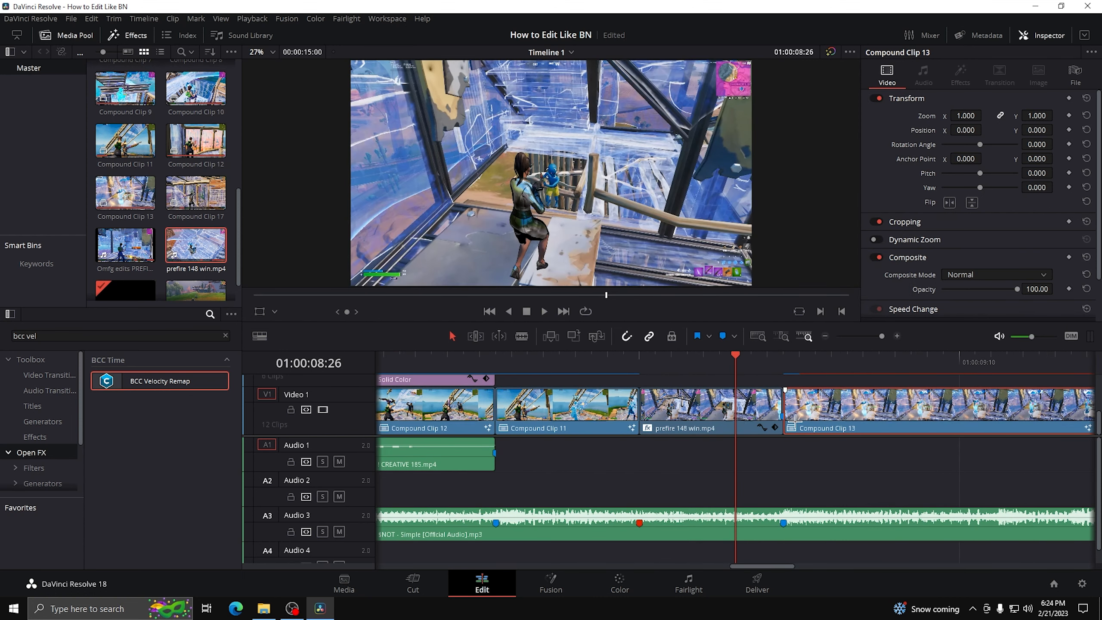
pyautogui.moveTo(713, 414); pyautogui.dragTo(713, 424)
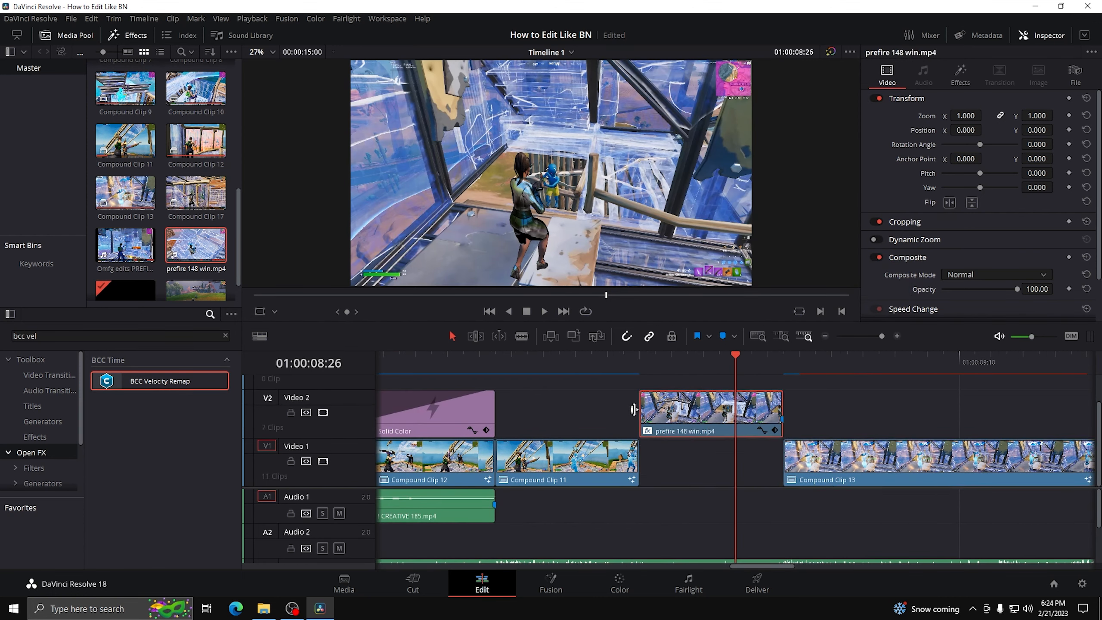
pyautogui.moveTo(638, 407); pyautogui.dragTo(545, 408)
# Make the extended prefire clip a compound clip, then trim its start to 01:00:08:20 and return it to the Video 1 gap
pyautogui.rightClick(573, 410)
pyautogui.click(620, 52)
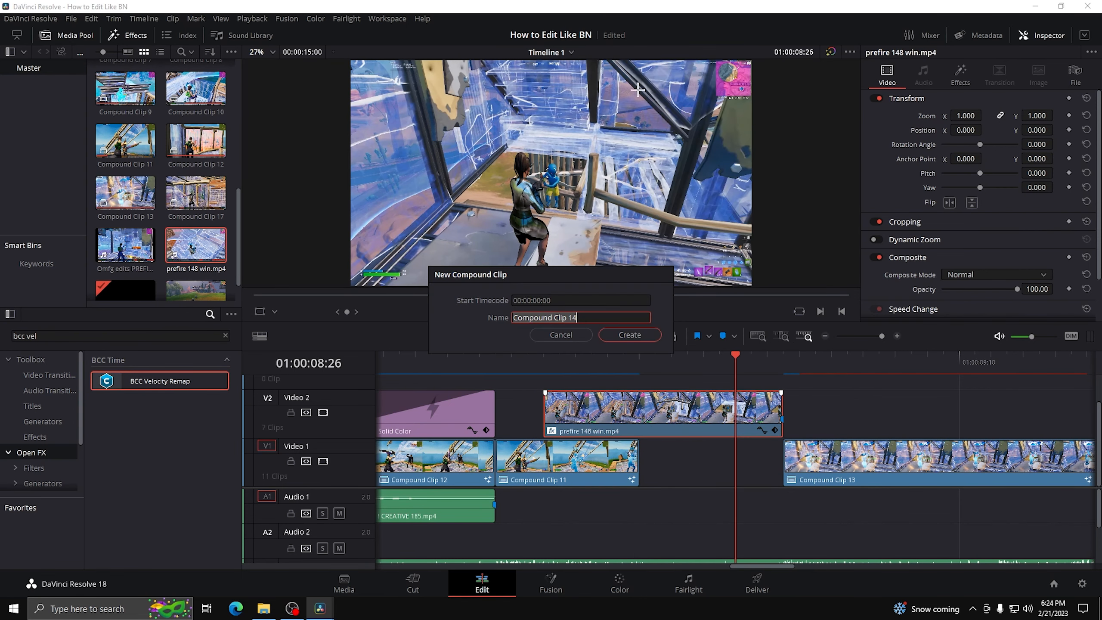
pyautogui.click(635, 329)
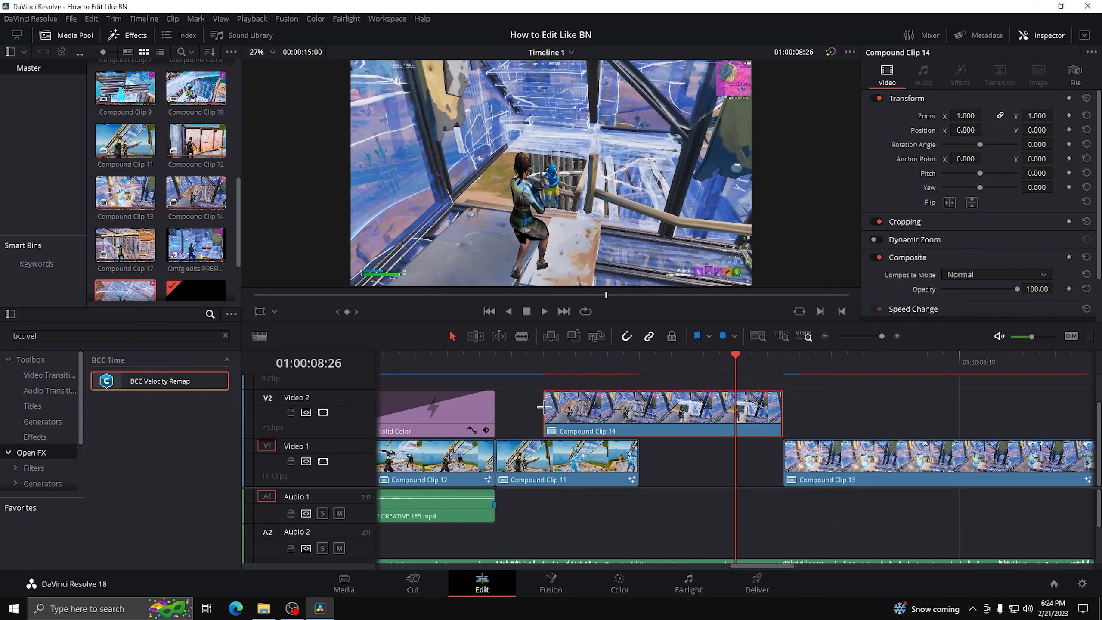
pyautogui.moveTo(542, 406); pyautogui.dragTo(710, 463)
# Open Compound Clip 14 in Fusion and add the [BN] VHS Impact preset to its node graph
pyautogui.rightClick(707, 463)
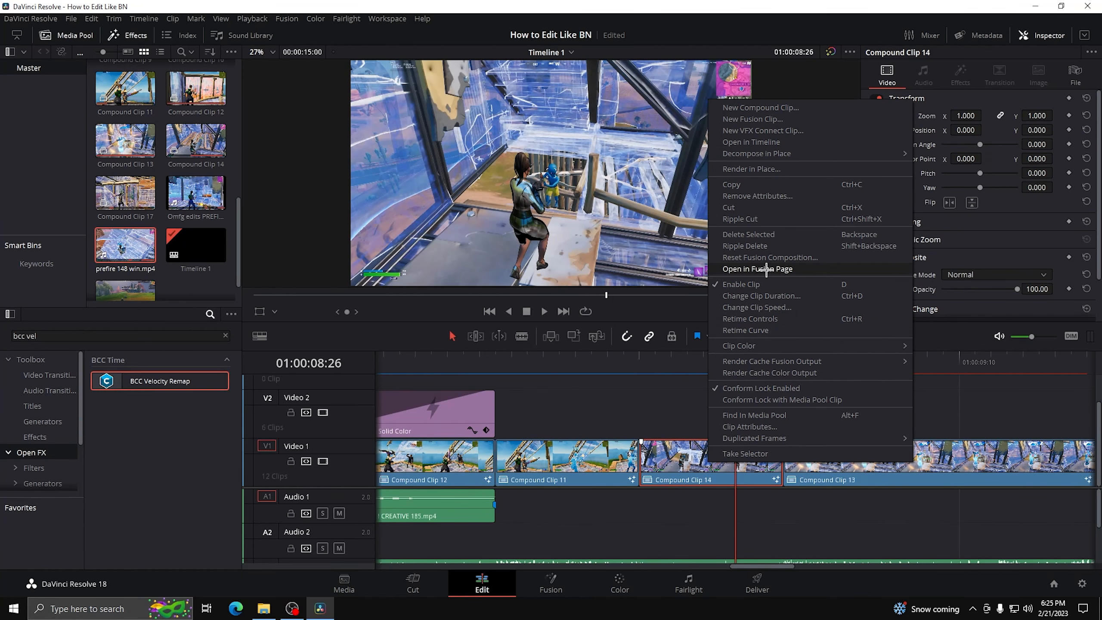
pyautogui.click(767, 268)
pyautogui.click(263, 608)
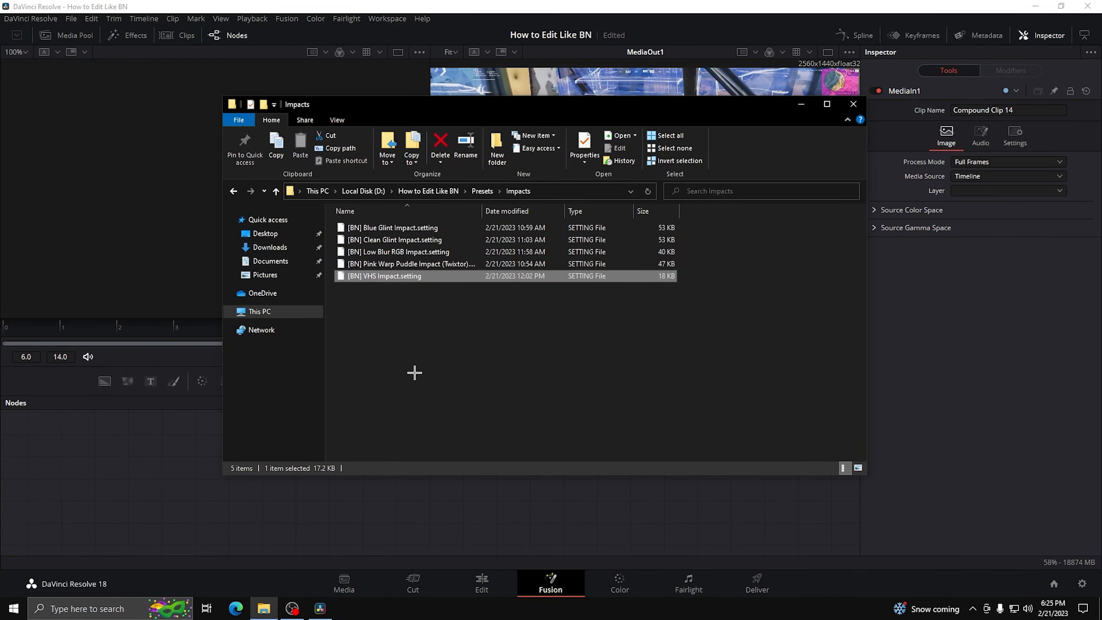
pyautogui.moveTo(381, 278); pyautogui.dragTo(434, 504)
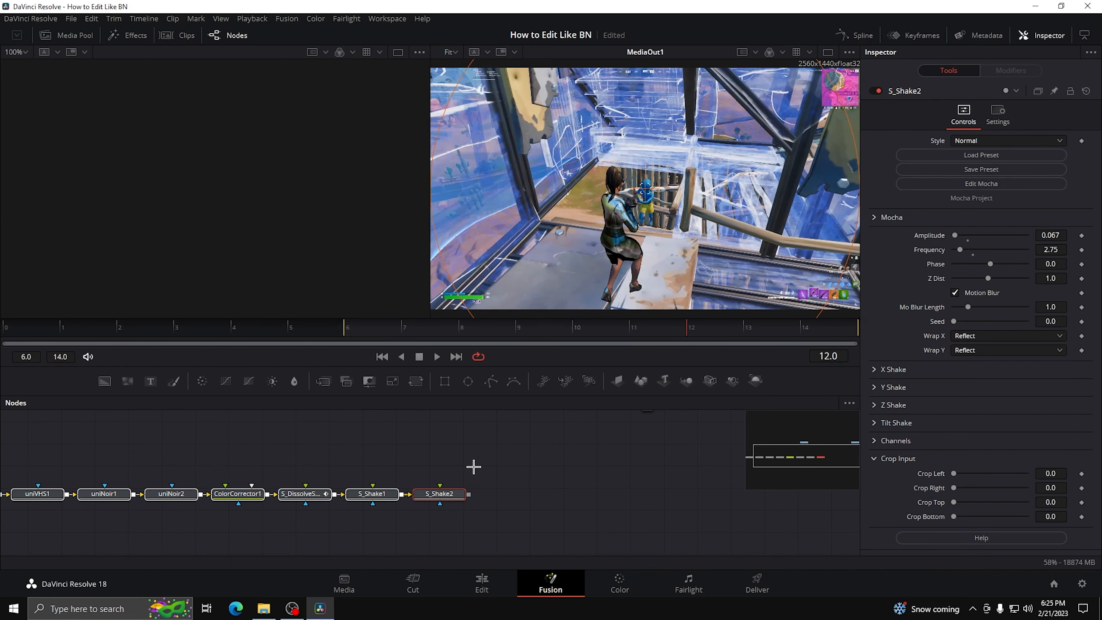
# Wire the S_EdgeRays1 to S_Shake2 chain between MediaIn1 and MediaOut1, and enable Render Cache Color Output for Compound Clip 14
pyautogui.scroll(1, 473, 467)
pyautogui.scroll(-2, 473, 467)
pyautogui.moveTo(469, 468); pyautogui.dragTo(649, 482)
pyautogui.moveTo(549, 436); pyautogui.dragTo(188, 481)
pyautogui.moveTo(694, 445); pyautogui.dragTo(300, 500)
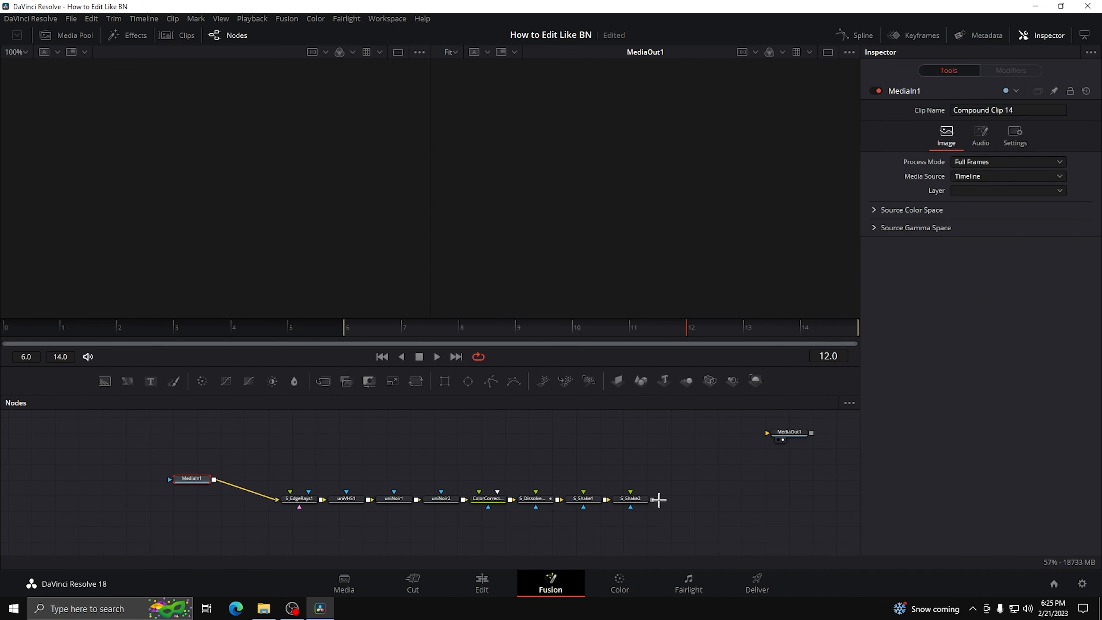
pyautogui.moveTo(659, 500); pyautogui.dragTo(780, 432)
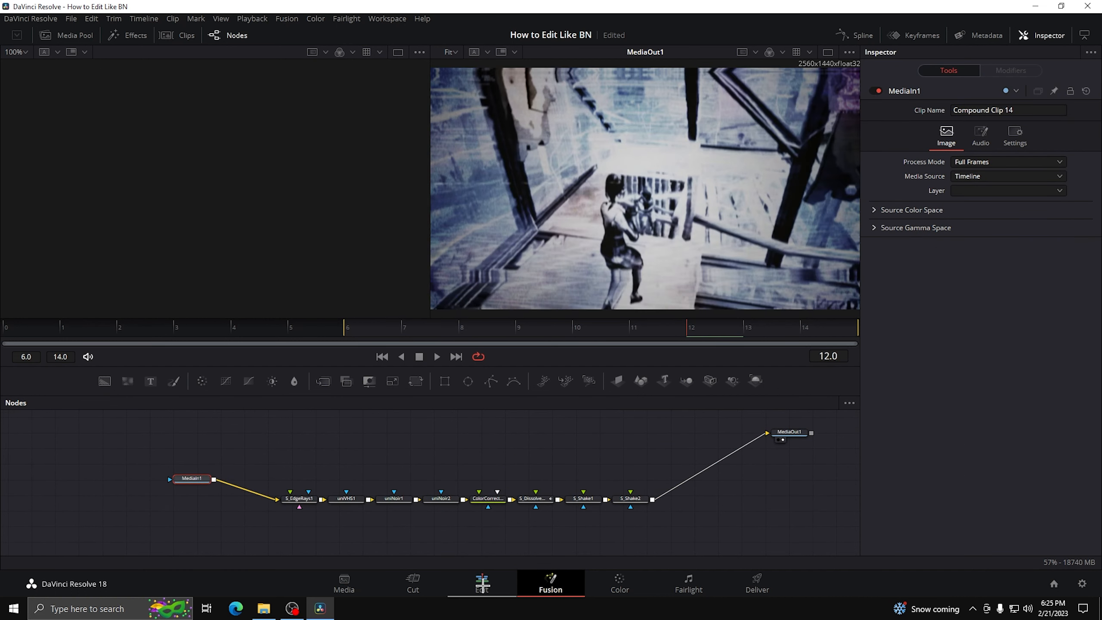
pyautogui.click(482, 584)
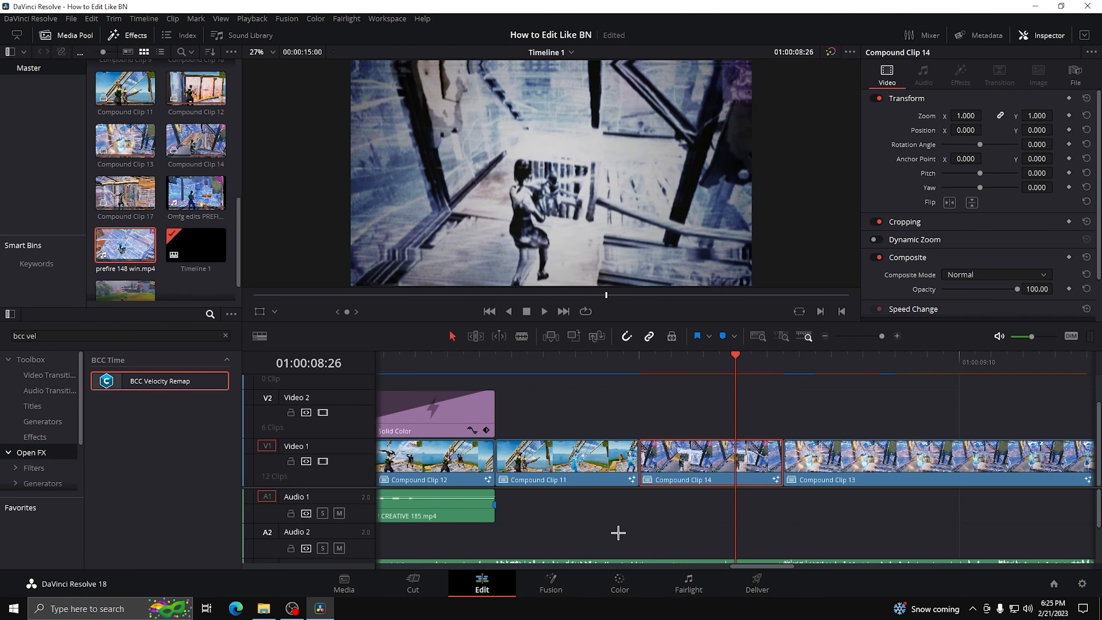
pyautogui.rightClick(710, 475)
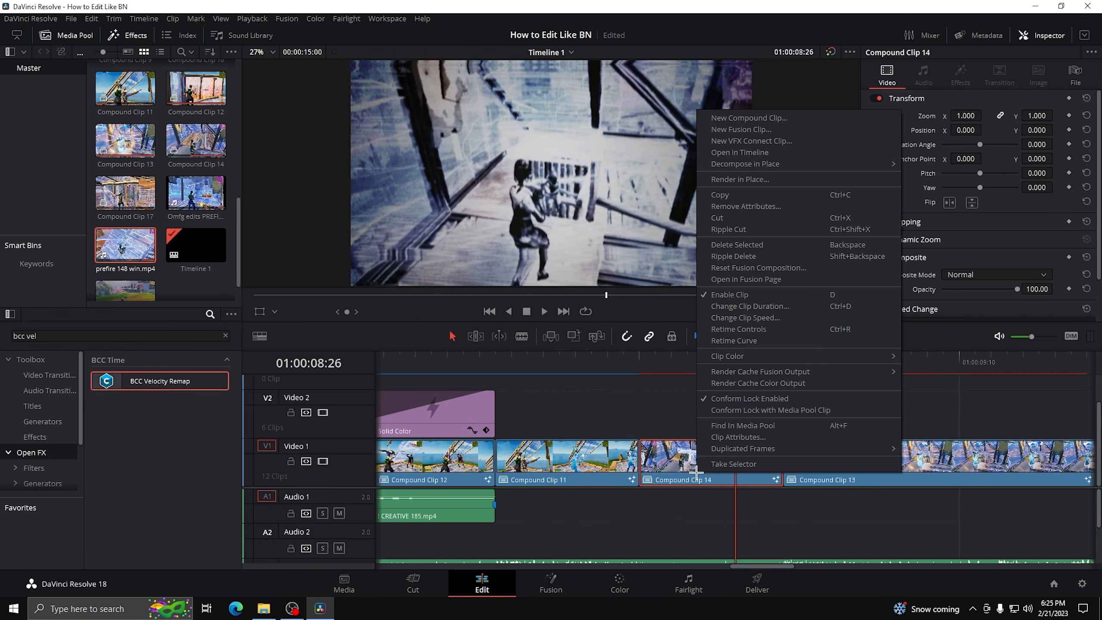
pyautogui.click(751, 382)
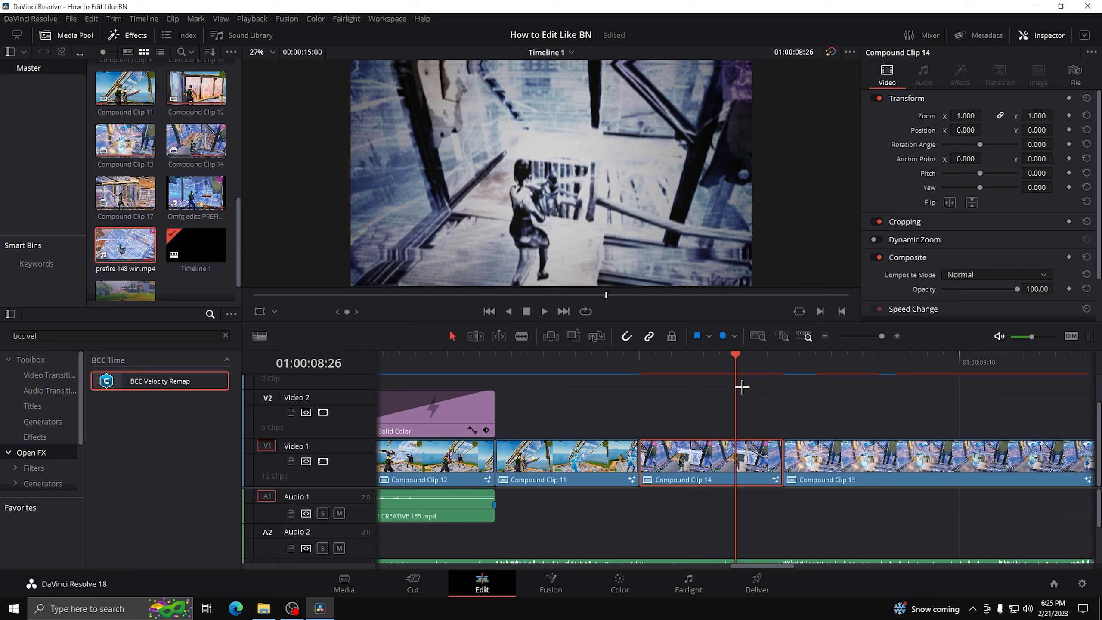
# Add a Cross Dissolve between Compound Clip 11 and Compound Clip 14 at 01:00:08:20 and set it to 8 frames
pyautogui.moveTo(739, 361); pyautogui.dragTo(653, 383)
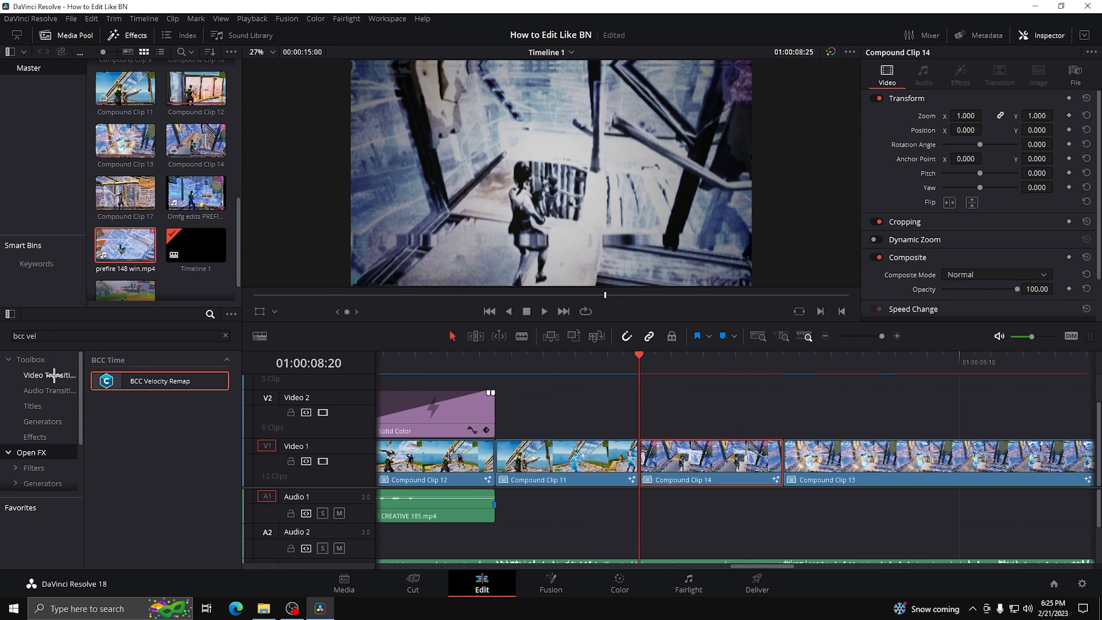
pyautogui.click(225, 337)
pyautogui.moveTo(150, 424); pyautogui.dragTo(649, 456)
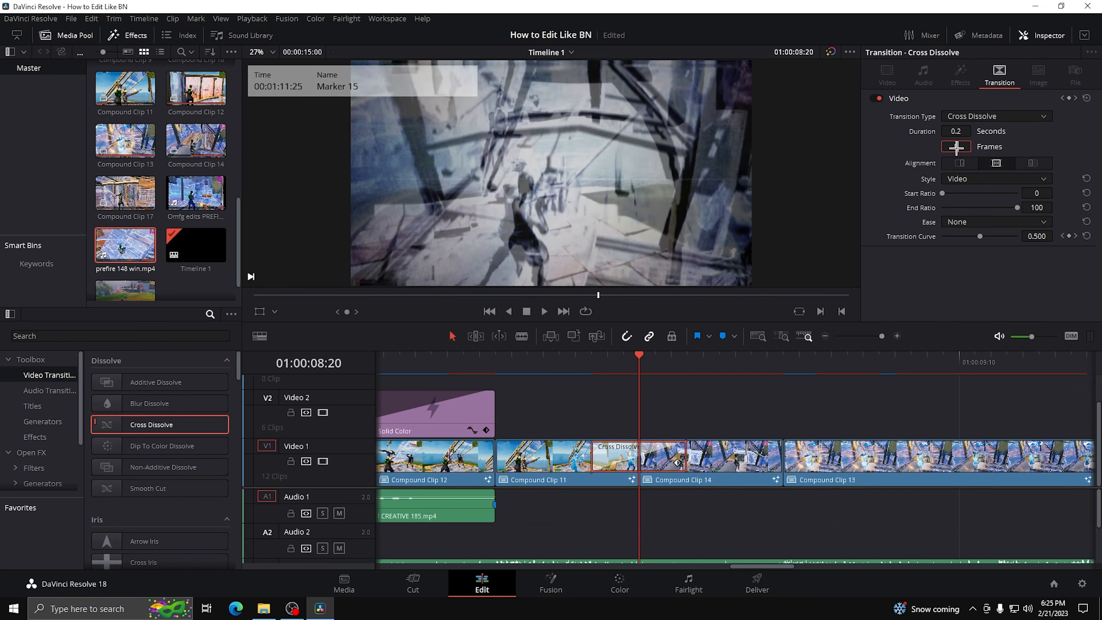
pyautogui.write('8')
pyautogui.press('Return')
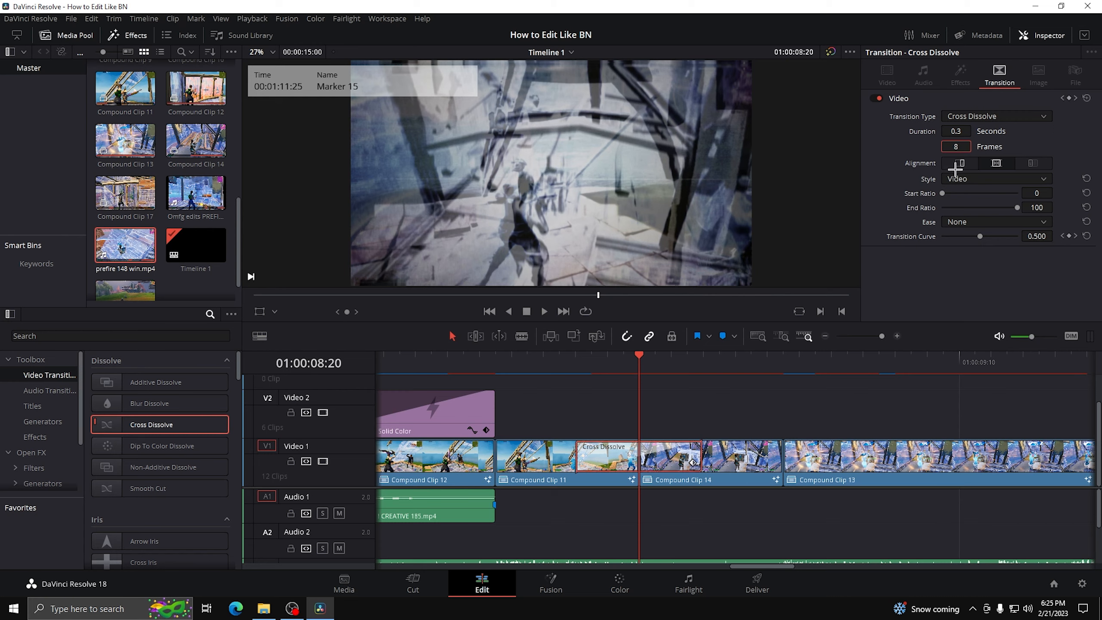
# Play the montage from 01:00:07:05 to the end of the last clip to review the new effects and transition
pyautogui.click(869, 413)
pyautogui.moveTo(882, 337); pyautogui.dragTo(866, 337)
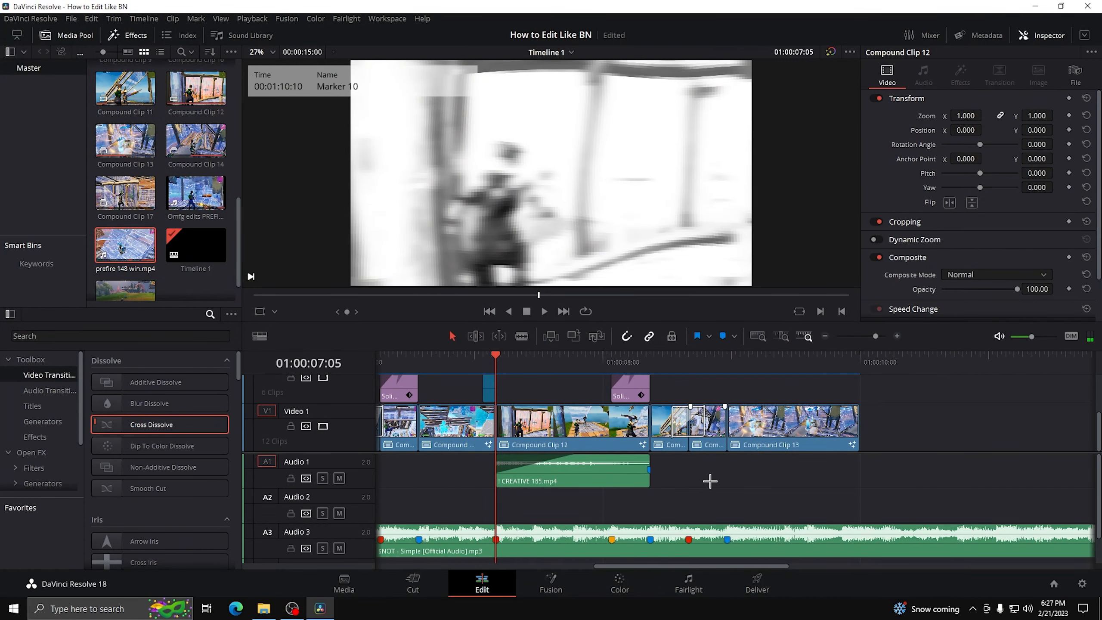
pyautogui.press('space')
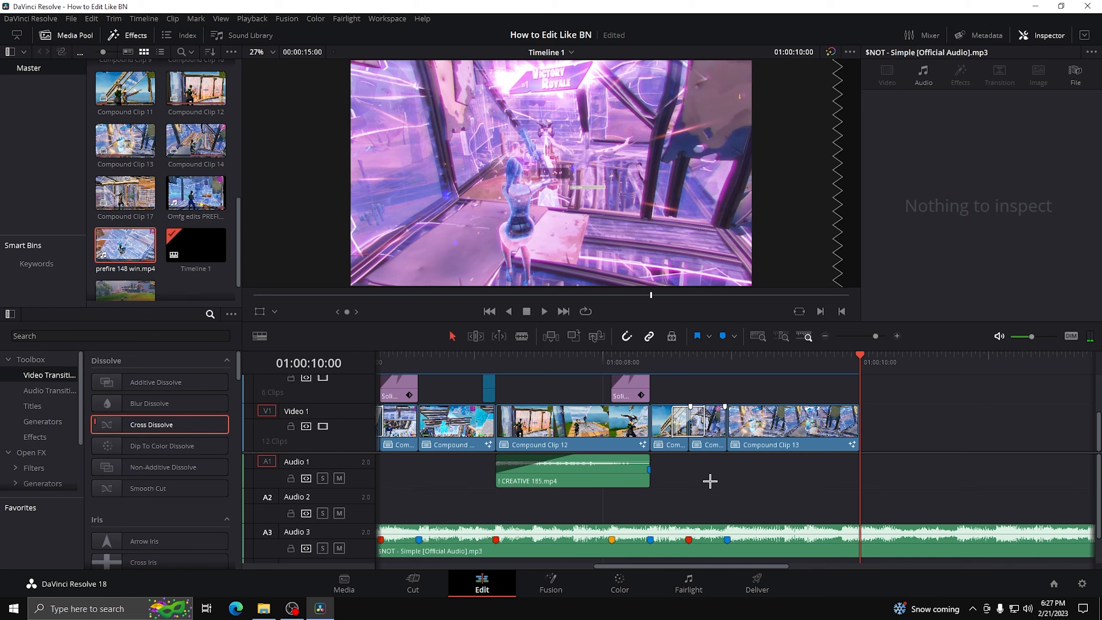
# Add a Cross Dissolve at the end of Compound Clip 13 and set its duration to 15 frames
pyautogui.moveTo(165, 424); pyautogui.dragTo(773, 418)
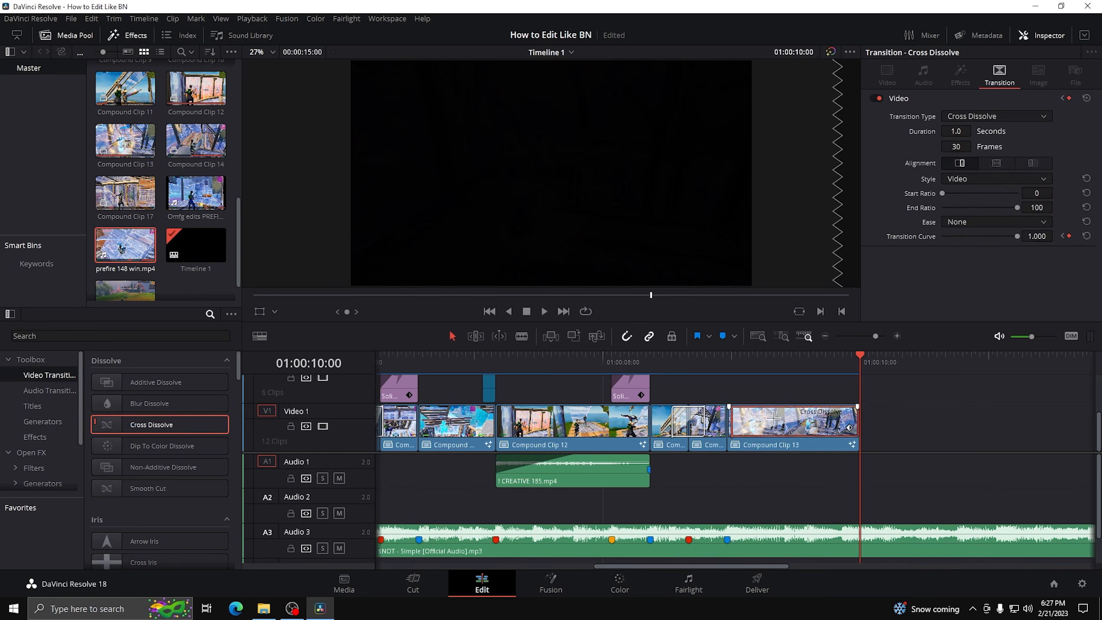
pyautogui.click(959, 147)
pyautogui.write('15')
pyautogui.press('Return')
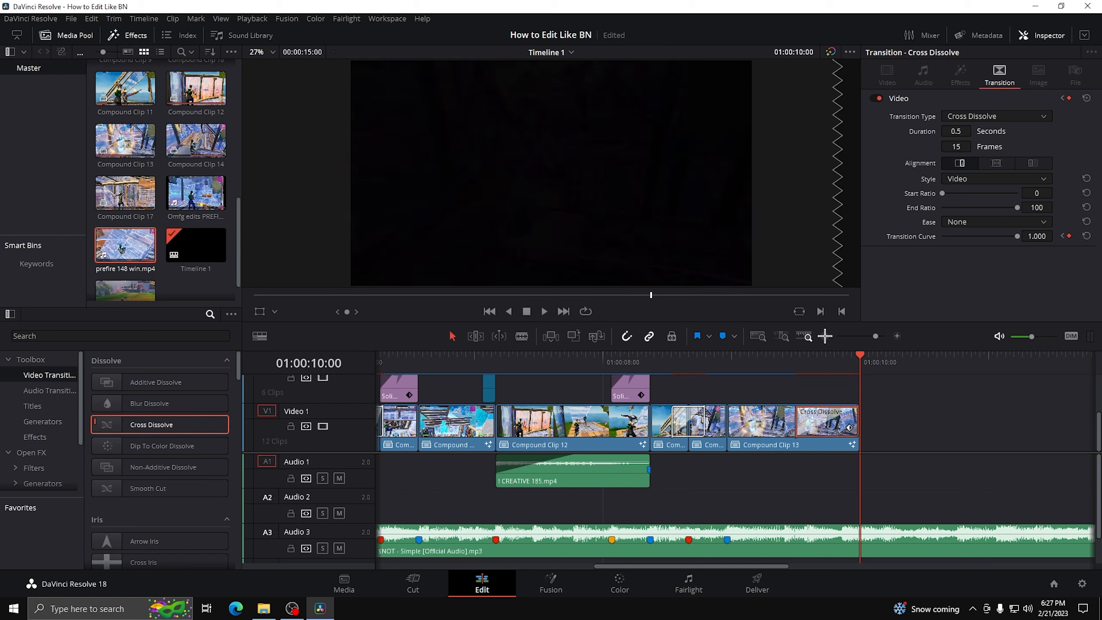
# Fade out the song on Audio 3 from about 01:00:09:10 to its end and play back the ending
pyautogui.click(825, 335)
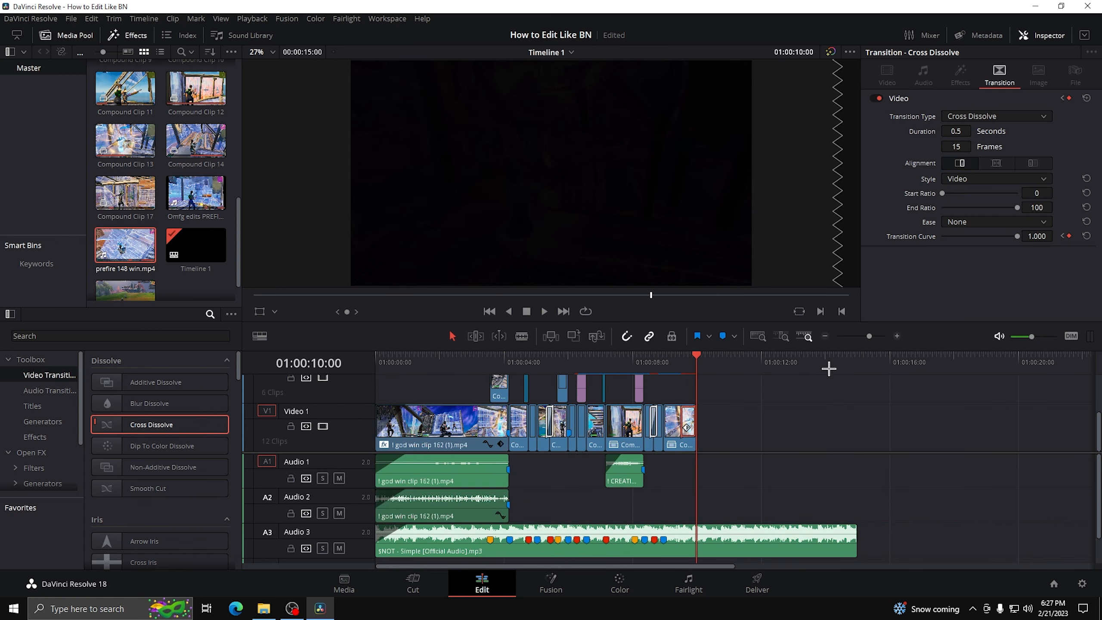
pyautogui.moveTo(1057, 527); pyautogui.dragTo(692, 527)
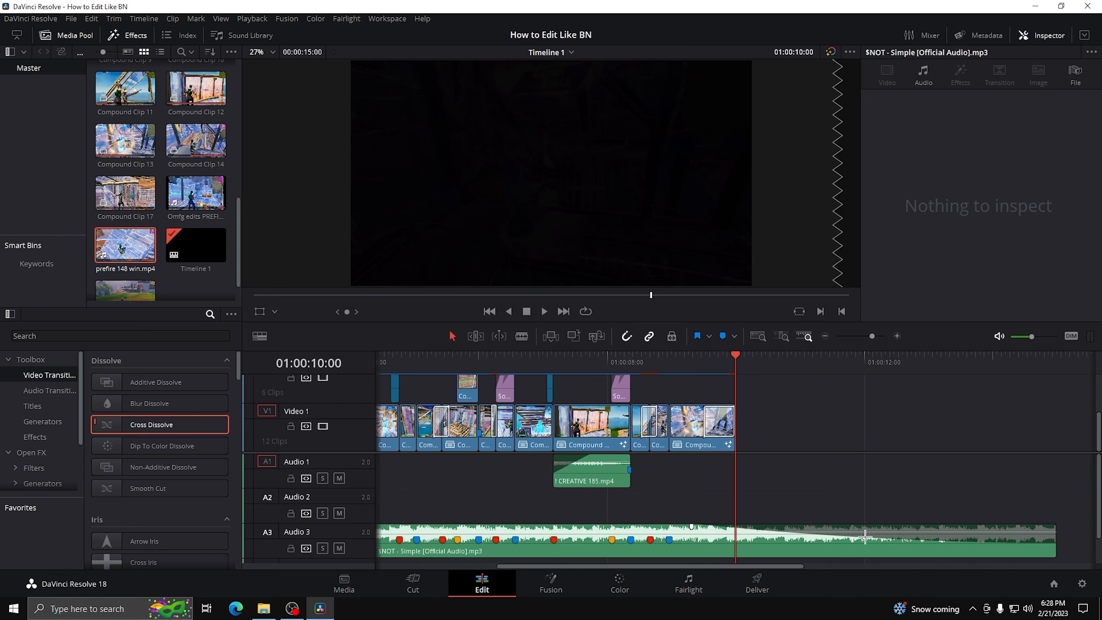
pyautogui.moveTo(737, 361); pyautogui.dragTo(699, 362)
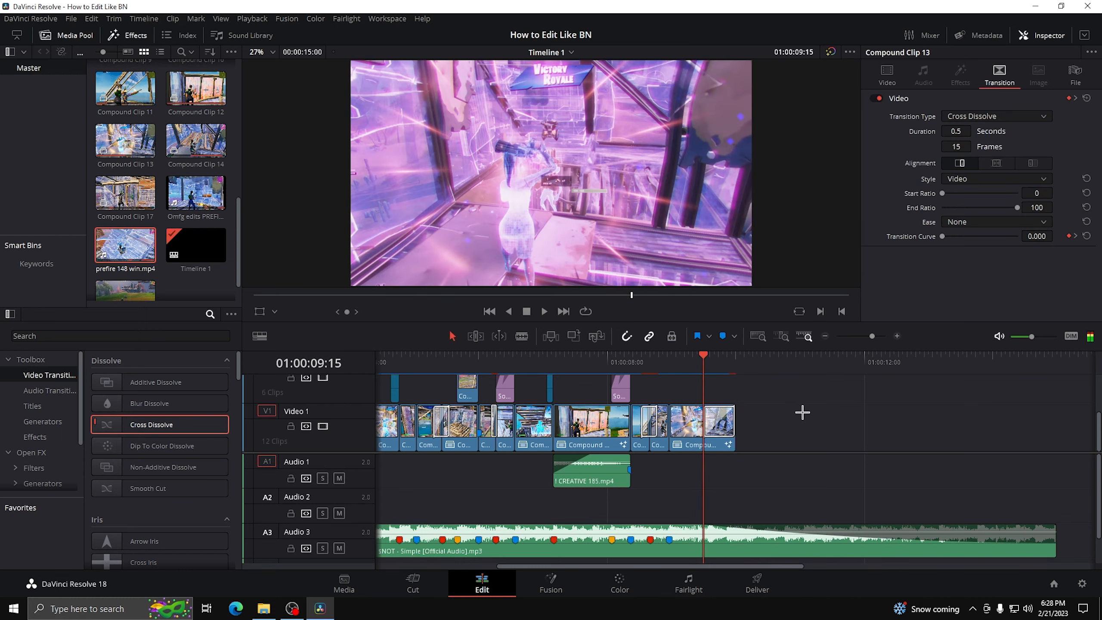
pyautogui.press('space')
pyautogui.click(670, 365)
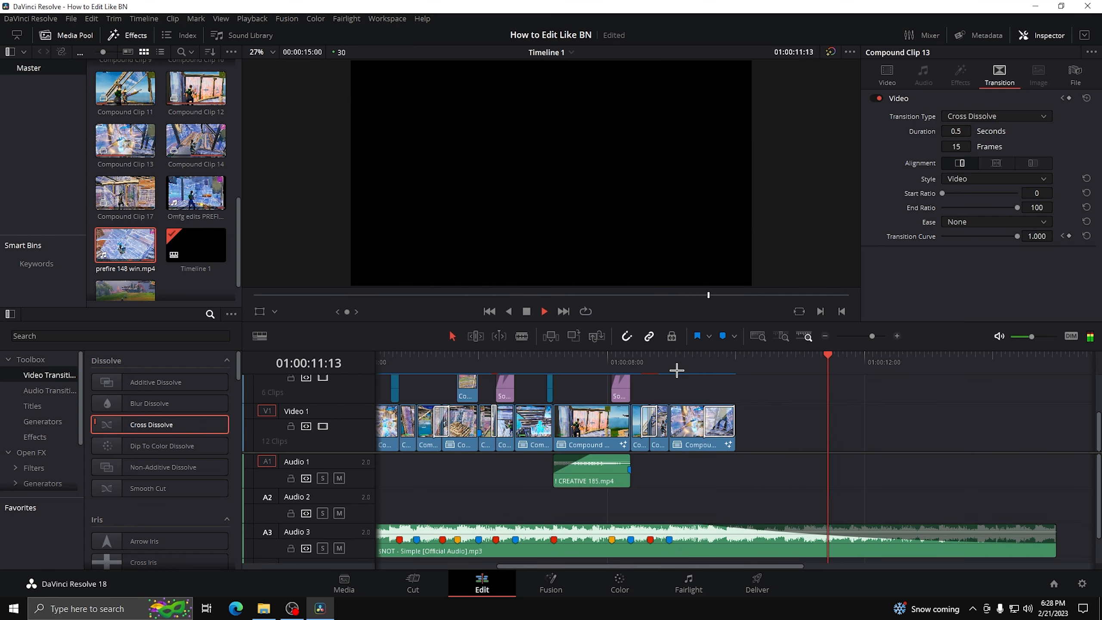
pyautogui.press('space')
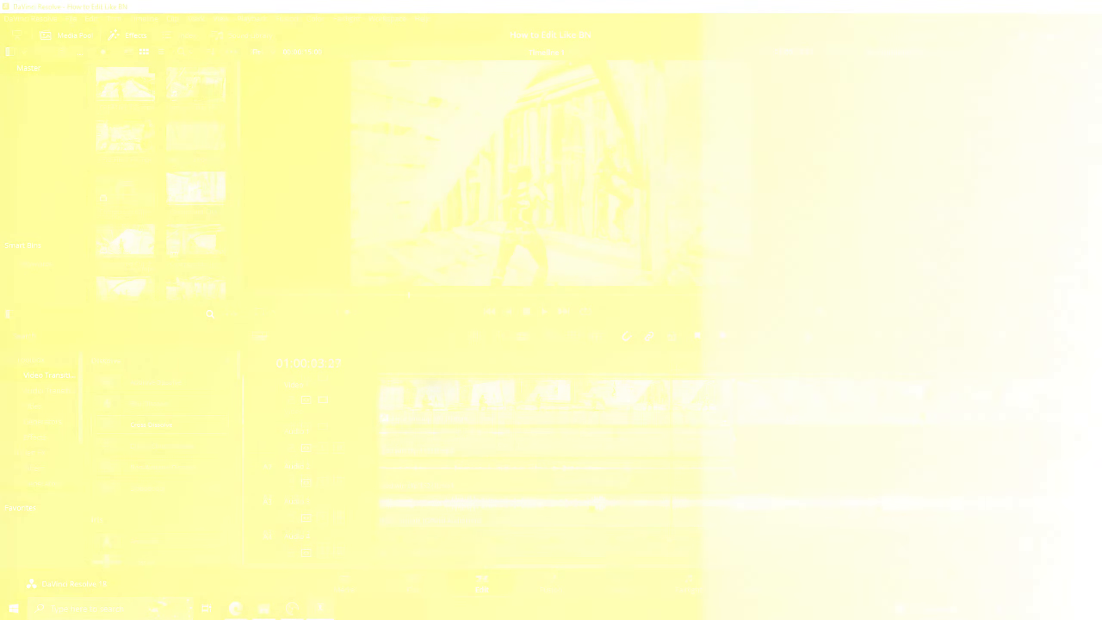
pyautogui.scroll(2, 725, 425)
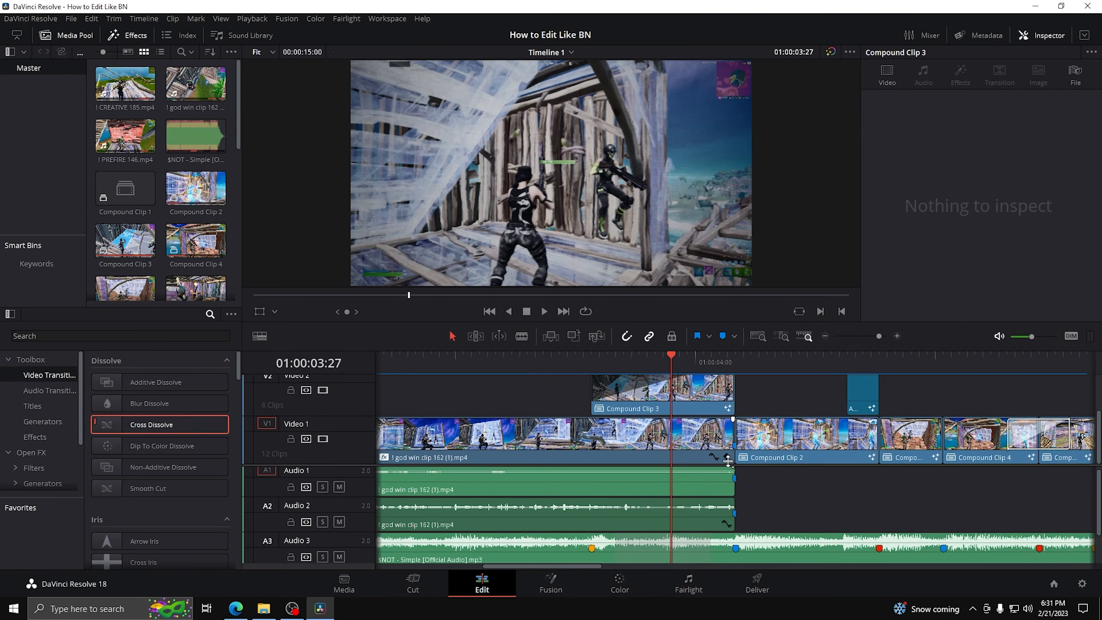
# Split the song on Audio 3 at 01:00:03:17 and 01:00:04:05, and move the middle piece down to Audio 4
pyautogui.moveTo(672, 356); pyautogui.dragTo(592, 357)
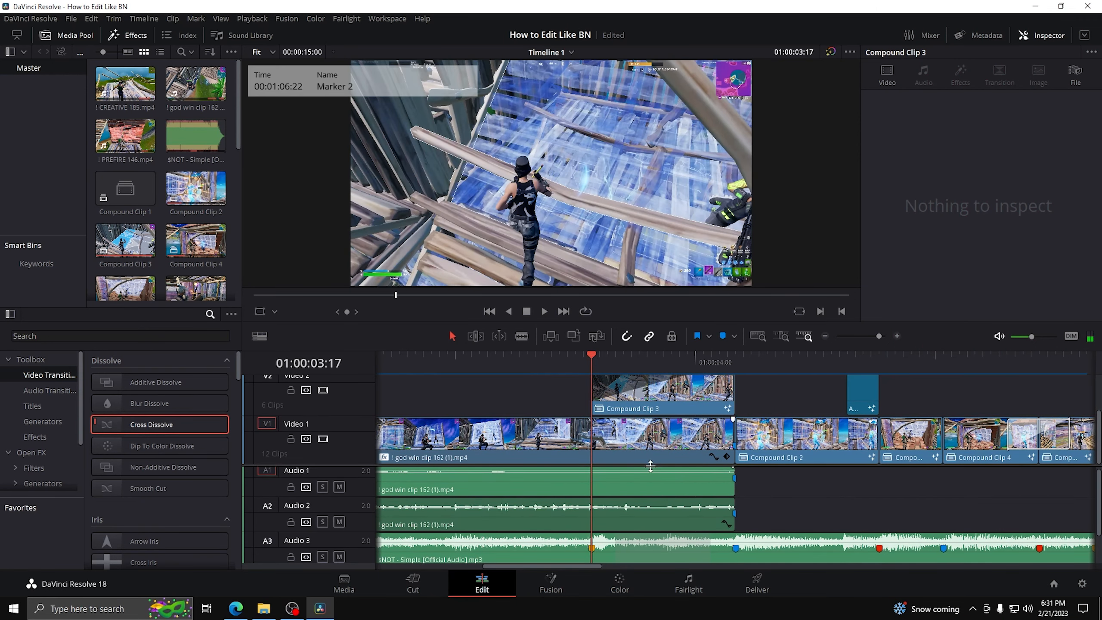
pyautogui.scroll(-1, 651, 465)
pyautogui.click(635, 509)
pyautogui.hotkey('ctrl', 'b')
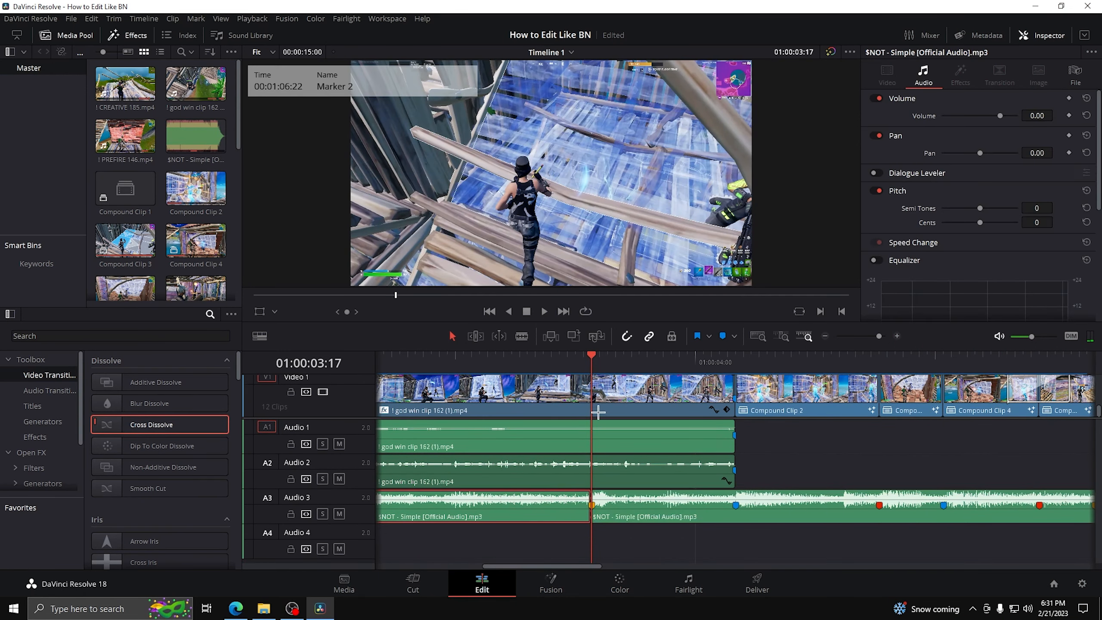
pyautogui.press('Down')
pyautogui.click(755, 510)
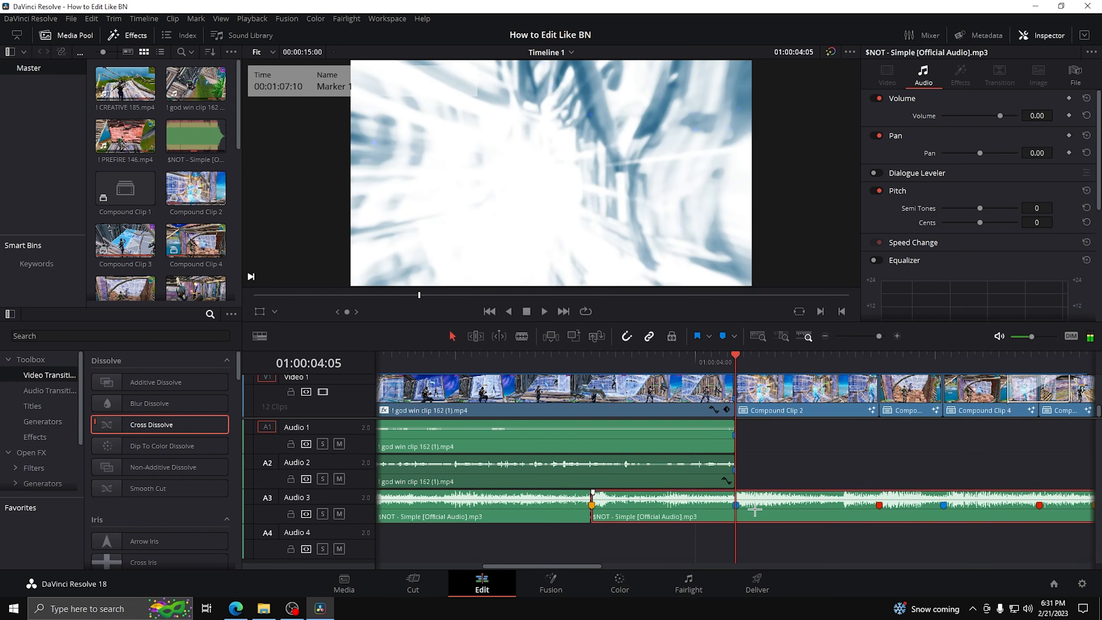
pyautogui.hotkey('ctrl', 'b')
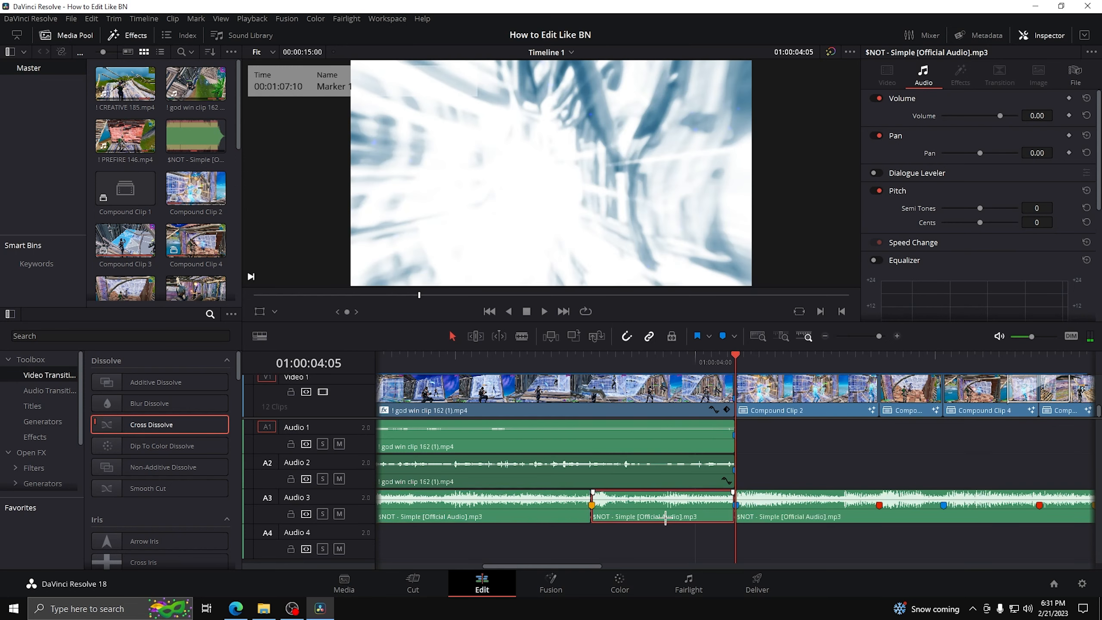
pyautogui.moveTo(644, 517); pyautogui.dragTo(642, 532)
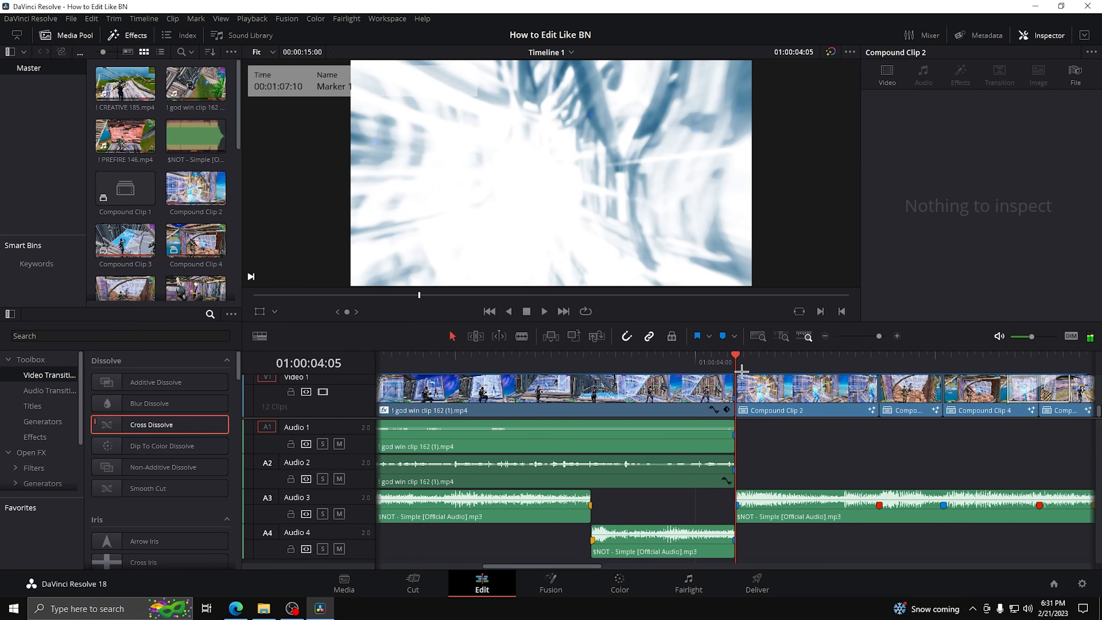
# Extend the Audio 4 piece's start to 01:00:03:14, and crossfade it with the end of the preceding Audio 3 song clip
pyautogui.press('Up')
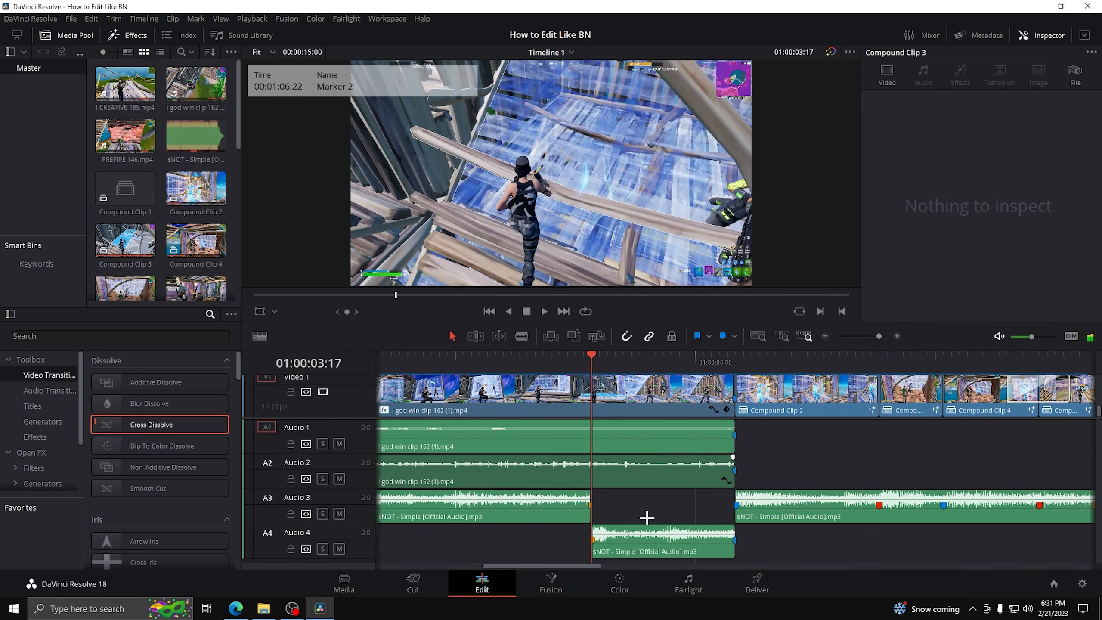
pyautogui.press('Left')
pyautogui.press('Left')
pyautogui.press('Left')
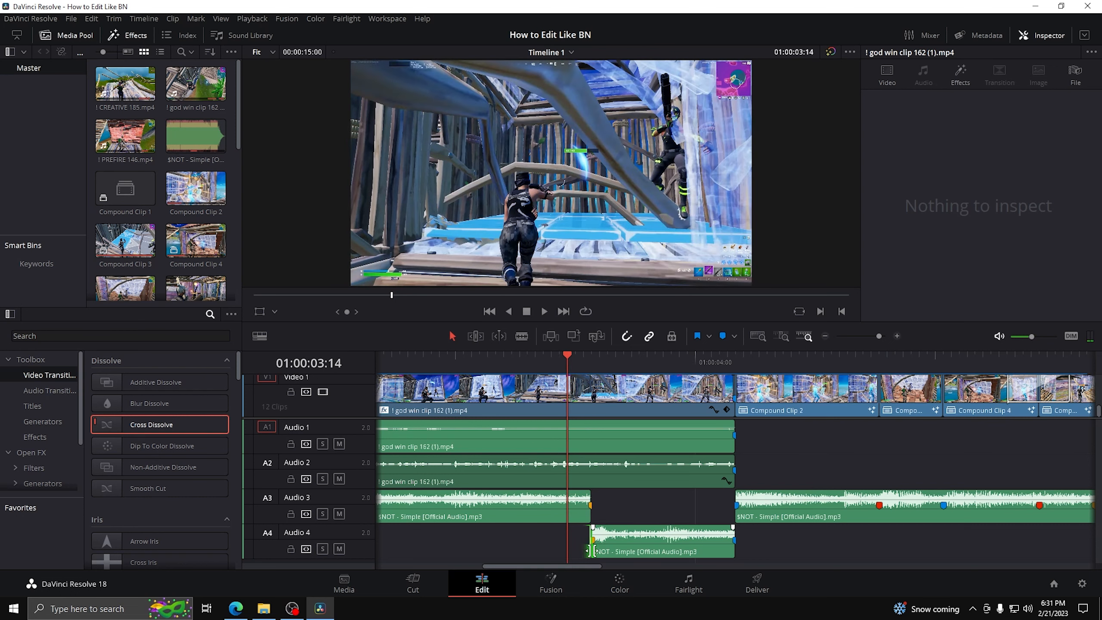
pyautogui.moveTo(594, 550); pyautogui.dragTo(568, 492)
# Extend the start of the following Audio 3 song clip back to 01:00:04:02 and give it a short fade-in
pyautogui.press('Down')
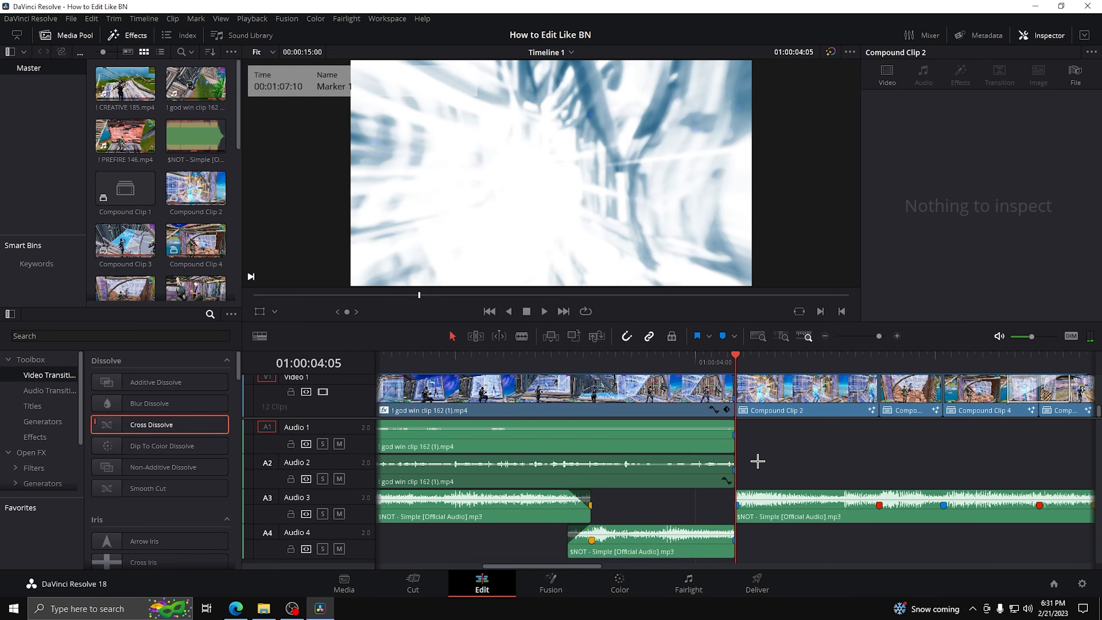
pyautogui.press('Left')
pyautogui.press('Left')
pyautogui.press('Left')
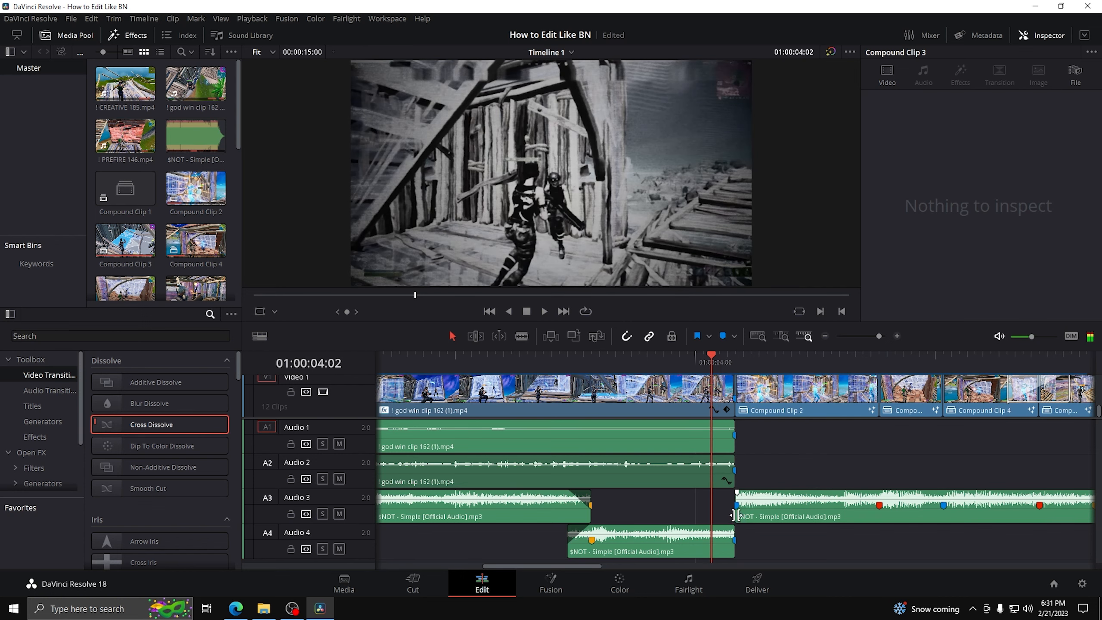
pyautogui.moveTo(733, 515); pyautogui.dragTo(743, 492)
# Find the Reverb effect in the Audio FX and apply it to the song piece on Audio 4
pyautogui.scroll(-3, 56, 411)
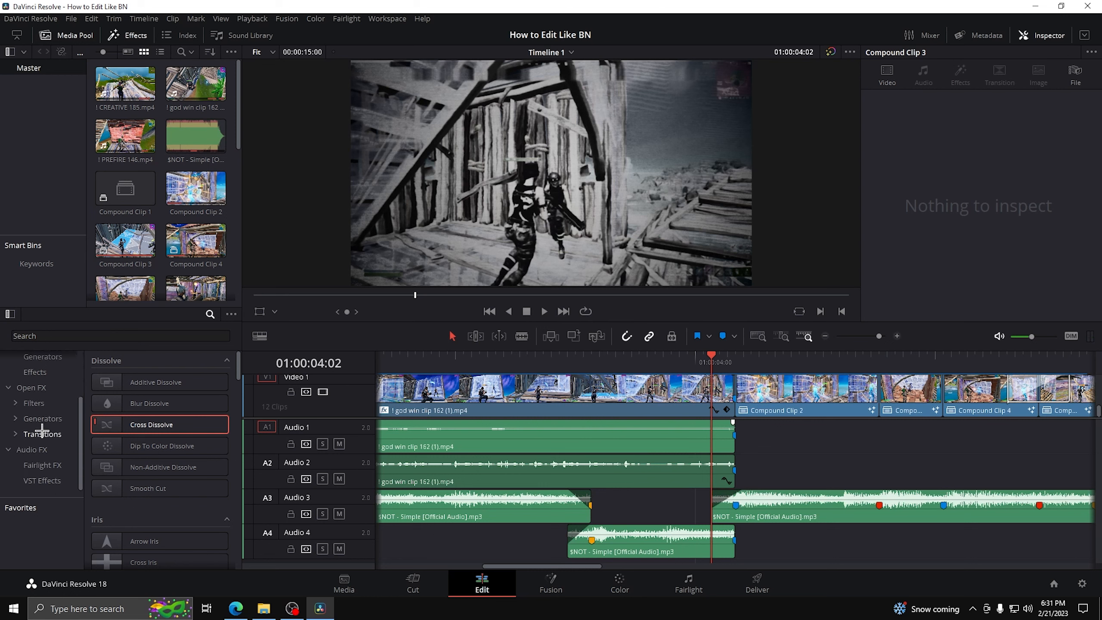
pyautogui.click(42, 450)
pyautogui.click(34, 335)
pyautogui.write('rev')
pyautogui.moveTo(175, 382); pyautogui.dragTo(623, 537)
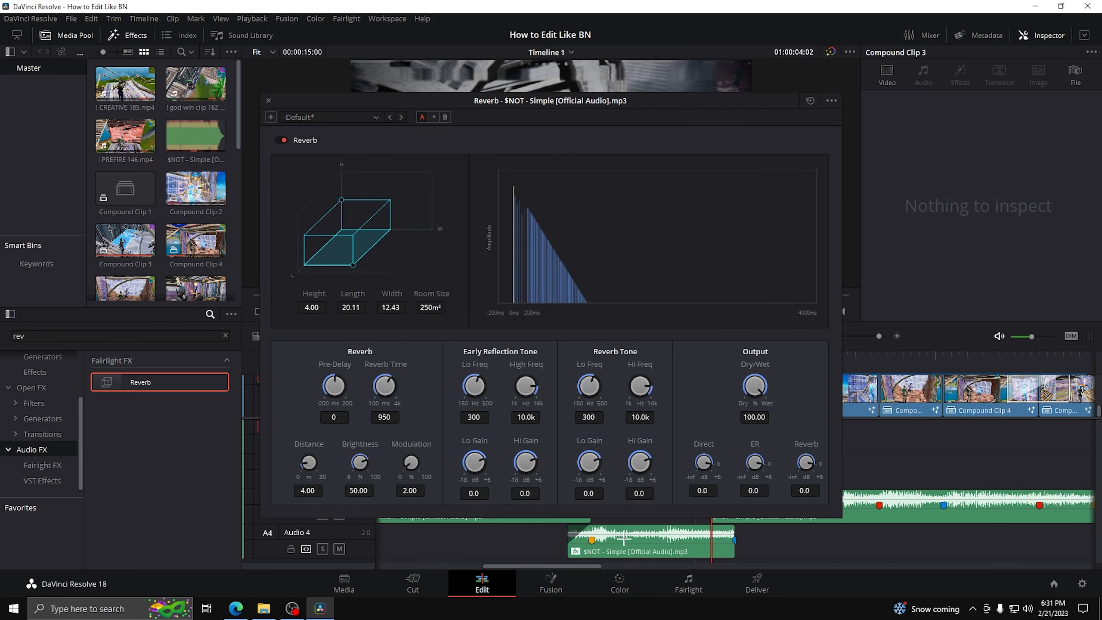
# Set the reverb room's height to 2.60, length to 30 and width to 40, with Pre-Delay -200 and Reverb Time 4000
pyautogui.moveTo(354, 264); pyautogui.dragTo(433, 306)
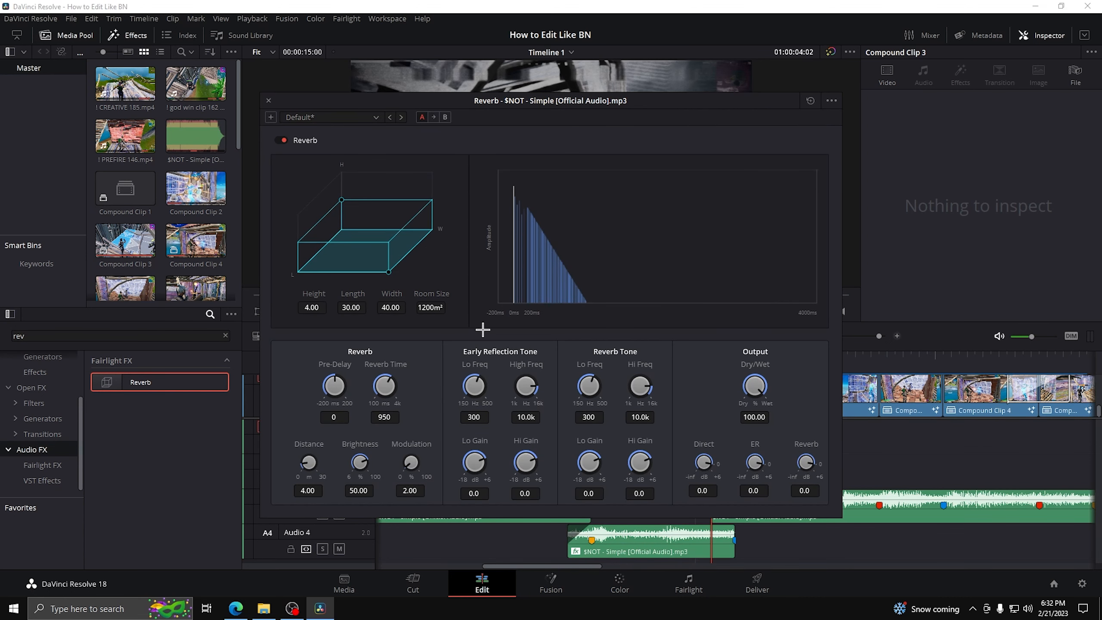
pyautogui.moveTo(340, 203); pyautogui.dragTo(342, 211)
pyautogui.click(347, 417)
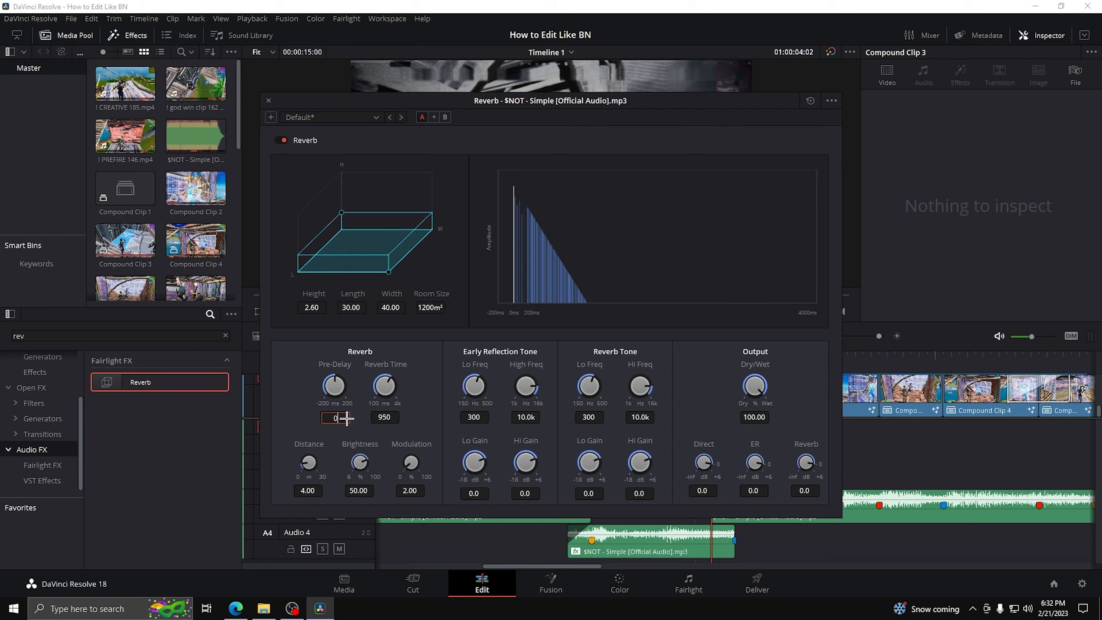
pyautogui.press('Return')
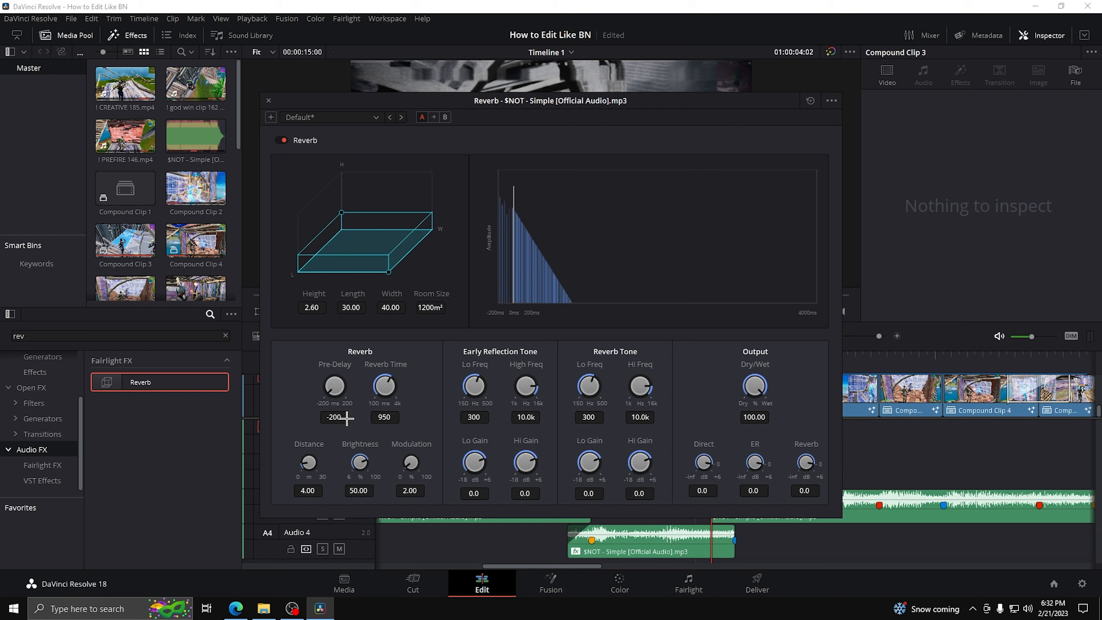
pyautogui.click(392, 418)
pyautogui.write('4000')
pyautogui.press('Return')
# Set the reverb's Distance to 11.60 and its Modulation to 100
pyautogui.click(321, 491)
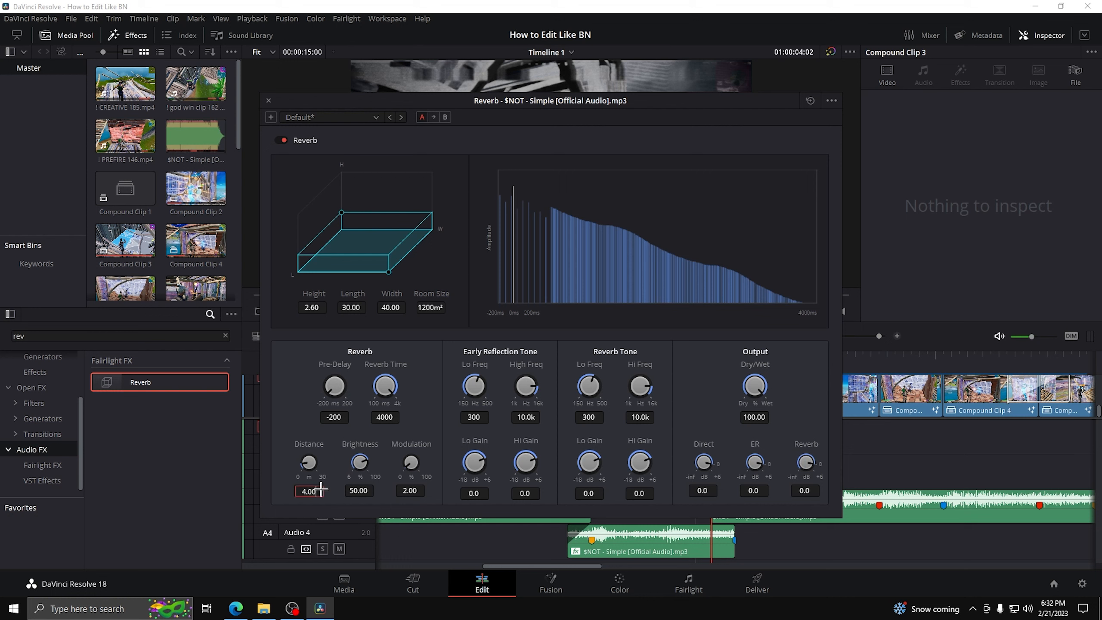
pyautogui.write('11.6')
pyautogui.press('Return')
pyautogui.click(422, 489)
pyautogui.press('Return')
# Set the Early Reflection Tone's low frequency to 185 and high frequency to 16.0k, and close the Reverb settings
pyautogui.click(488, 417)
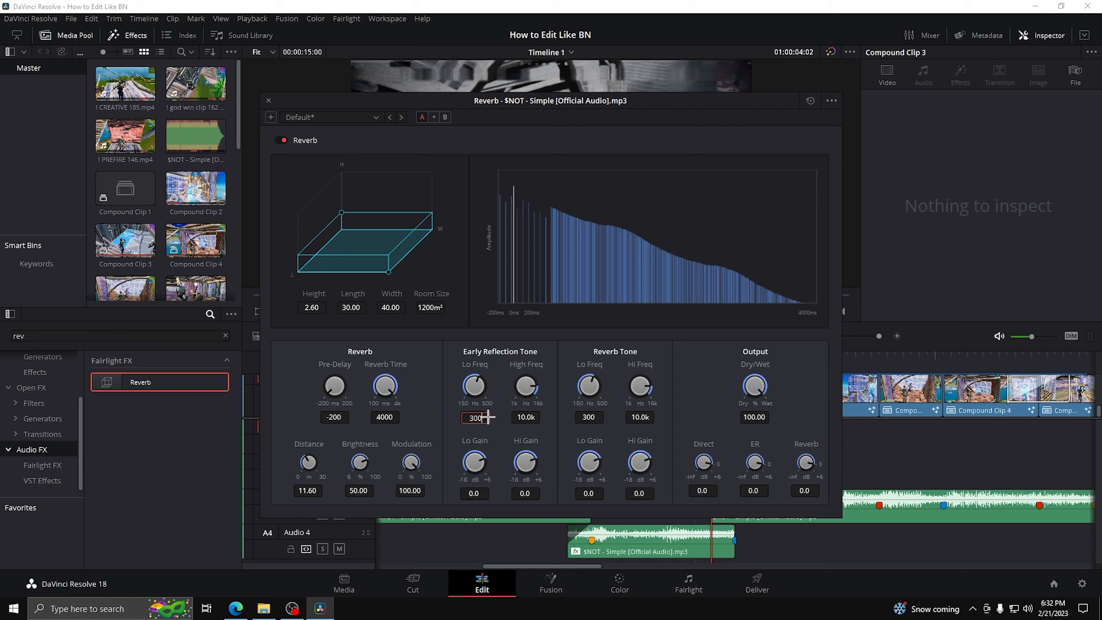
pyautogui.press('Return')
pyautogui.moveTo(527, 391); pyautogui.dragTo(530, 376)
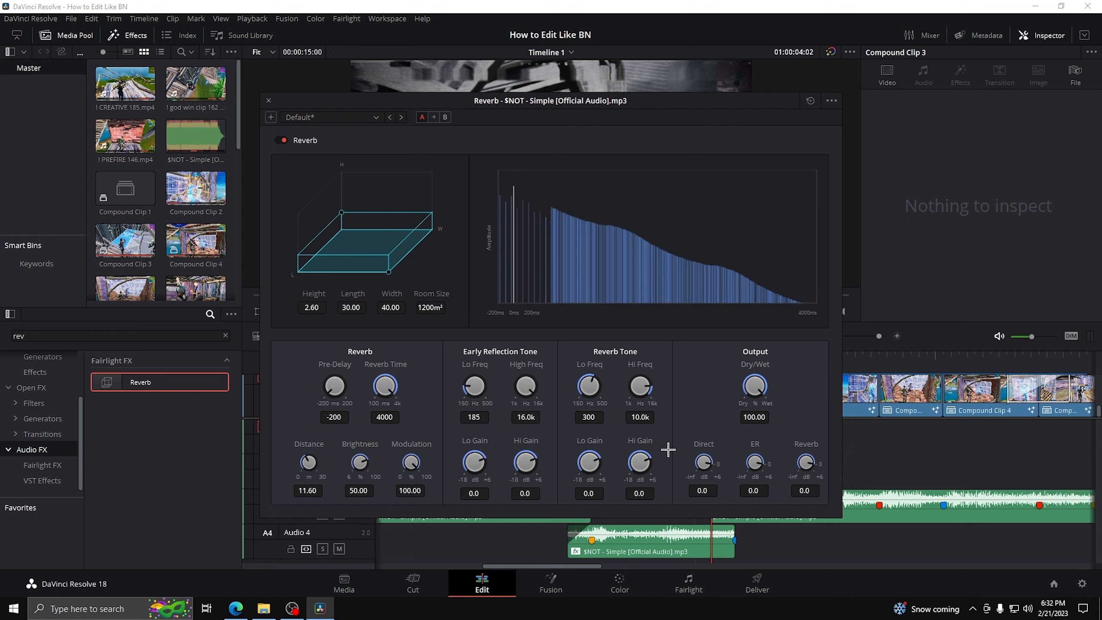
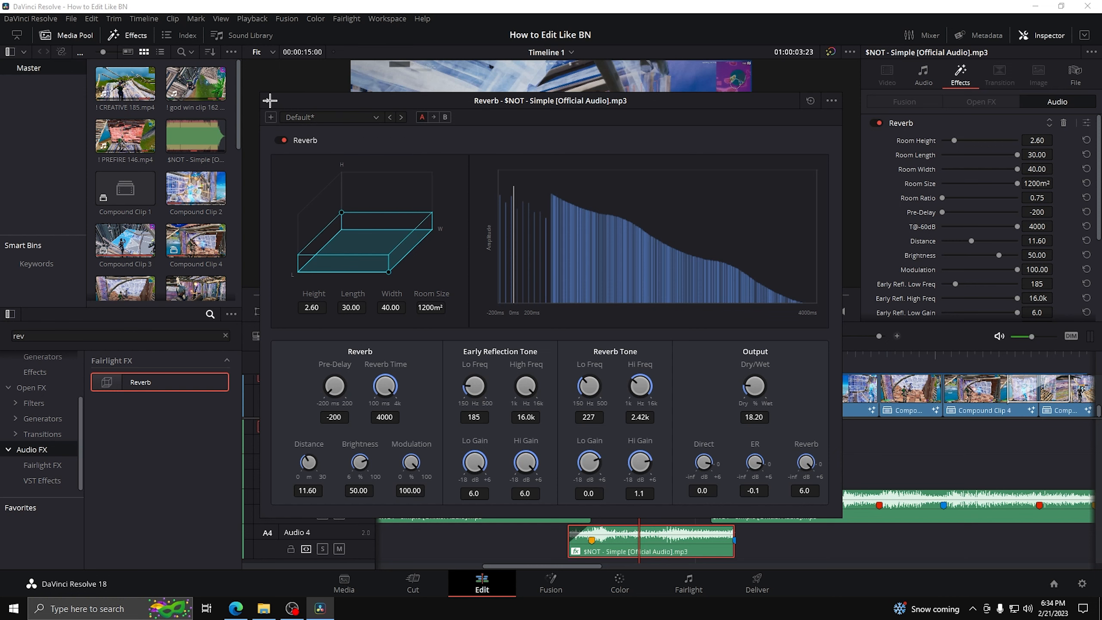
pyautogui.click(269, 100)
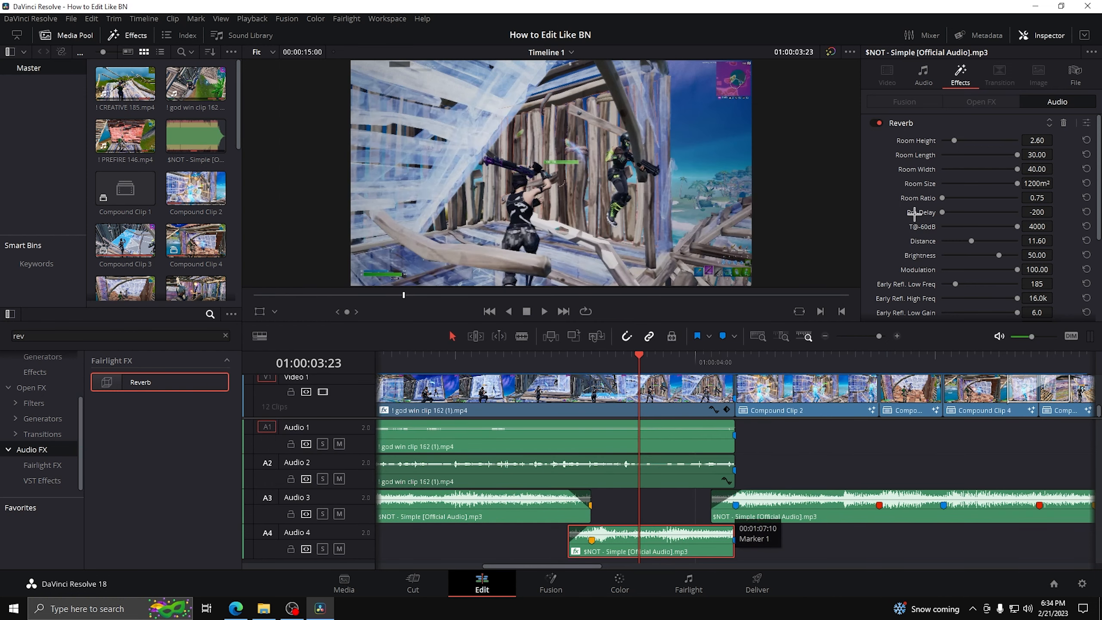
# Set the volume of the reverb song piece on Audio 4 to 0.50
pyautogui.click(920, 85)
pyautogui.scroll(-1, 947, 246)
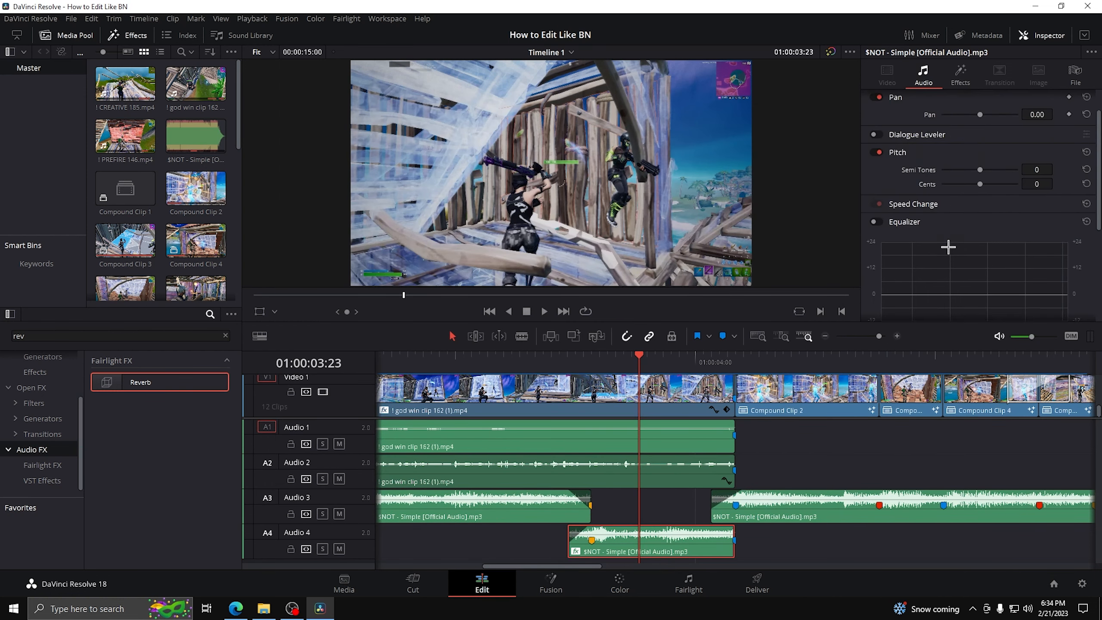
pyautogui.scroll(1, 951, 230)
pyautogui.click(1037, 115)
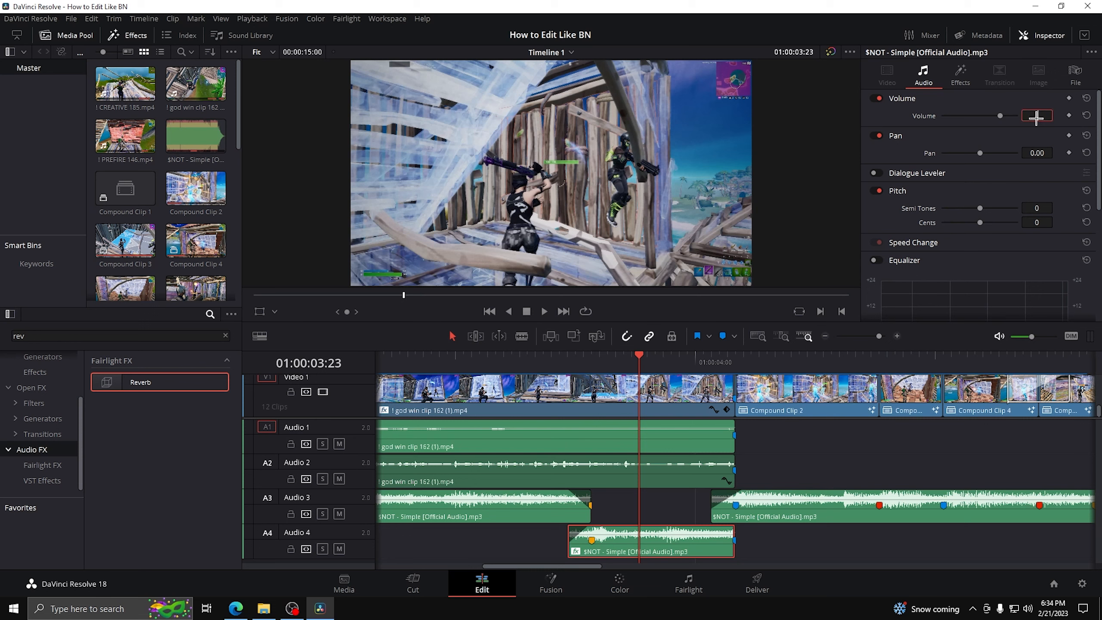
pyautogui.write('0.5')
pyautogui.press('Return')
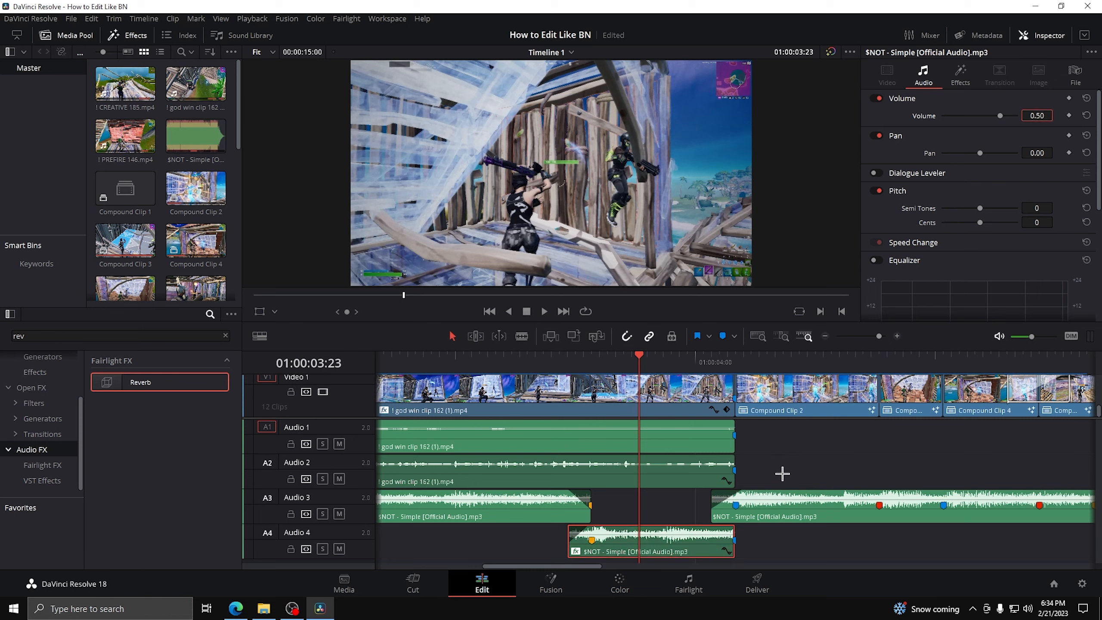
pyautogui.click(781, 473)
# Extend the end of the reverb piece on Audio 4 to the red marker at about 01:00:05:13
pyautogui.moveTo(641, 365); pyautogui.dragTo(737, 370)
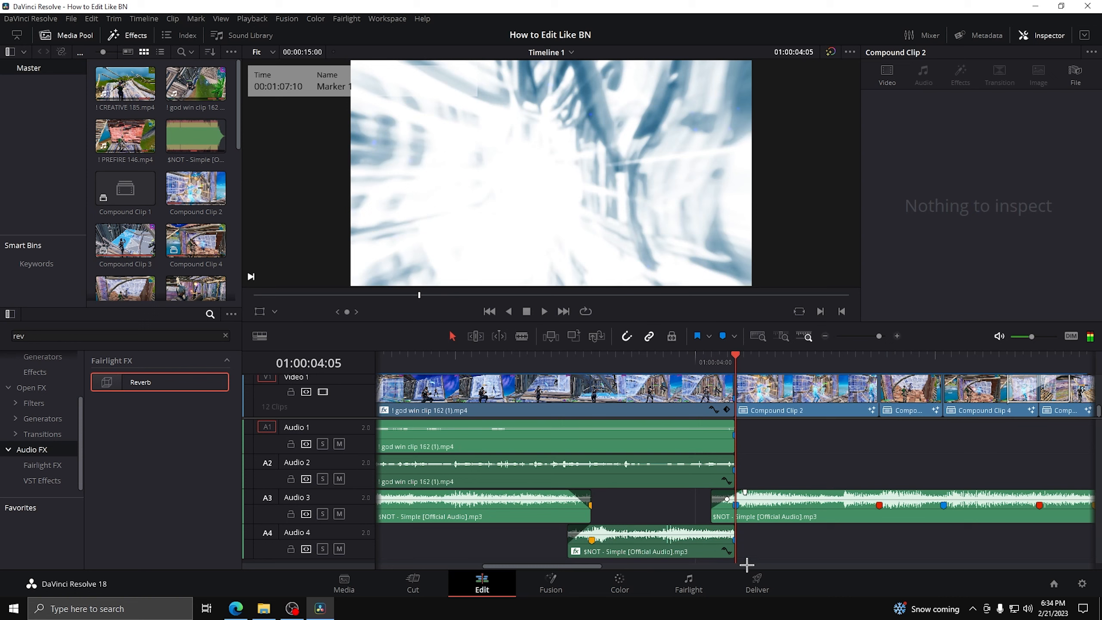
pyautogui.moveTo(735, 552); pyautogui.dragTo(1040, 550)
pyautogui.click(772, 542)
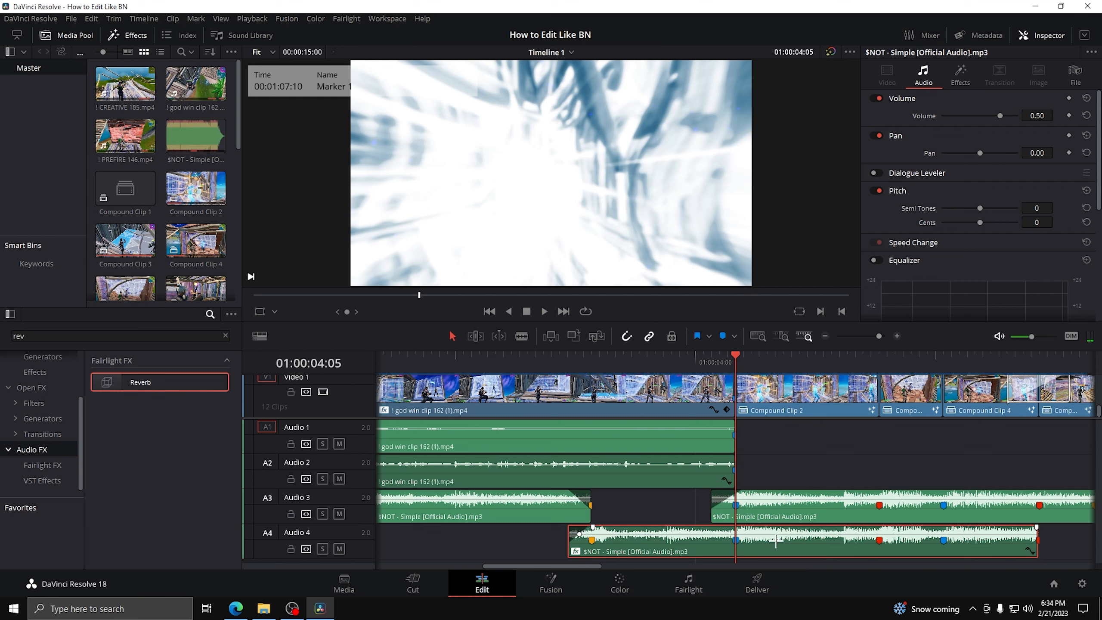
# Keyframe the reverb piece's volume at 01:00:04:05, and drop it to -90 with a second keyframe one frame later
pyautogui.click(1068, 116)
pyautogui.press('Right')
pyautogui.click(1069, 115)
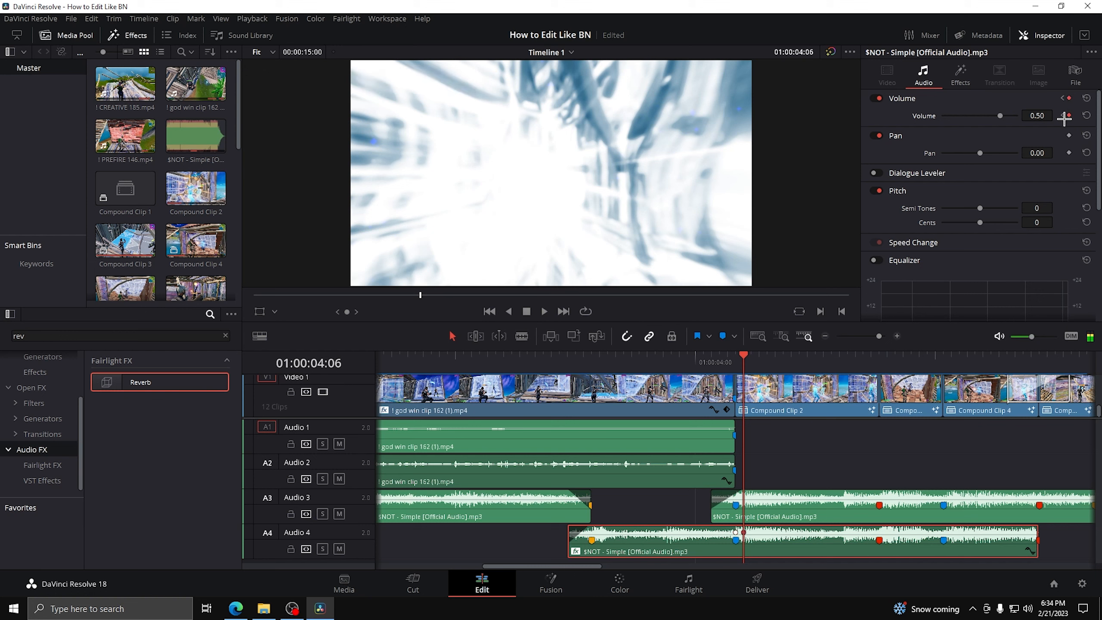
pyautogui.click(1041, 117)
pyautogui.write('-90')
pyautogui.press('Return')
pyautogui.click(926, 462)
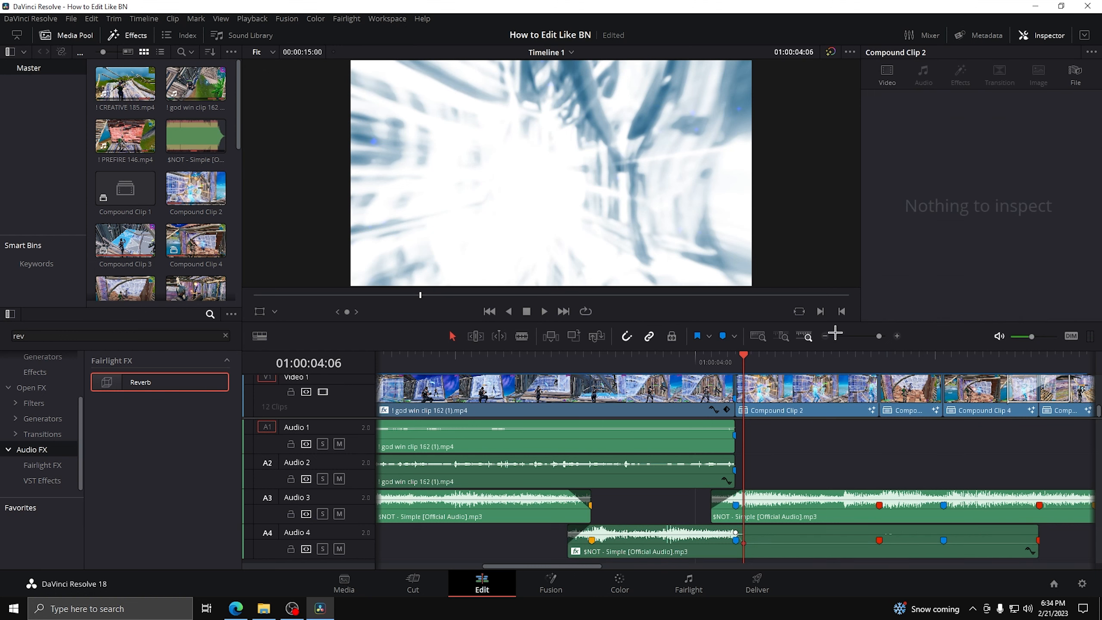
# Play back the montage around the end of the reverb section to check the sound transition
pyautogui.click(827, 337)
pyautogui.press('/')
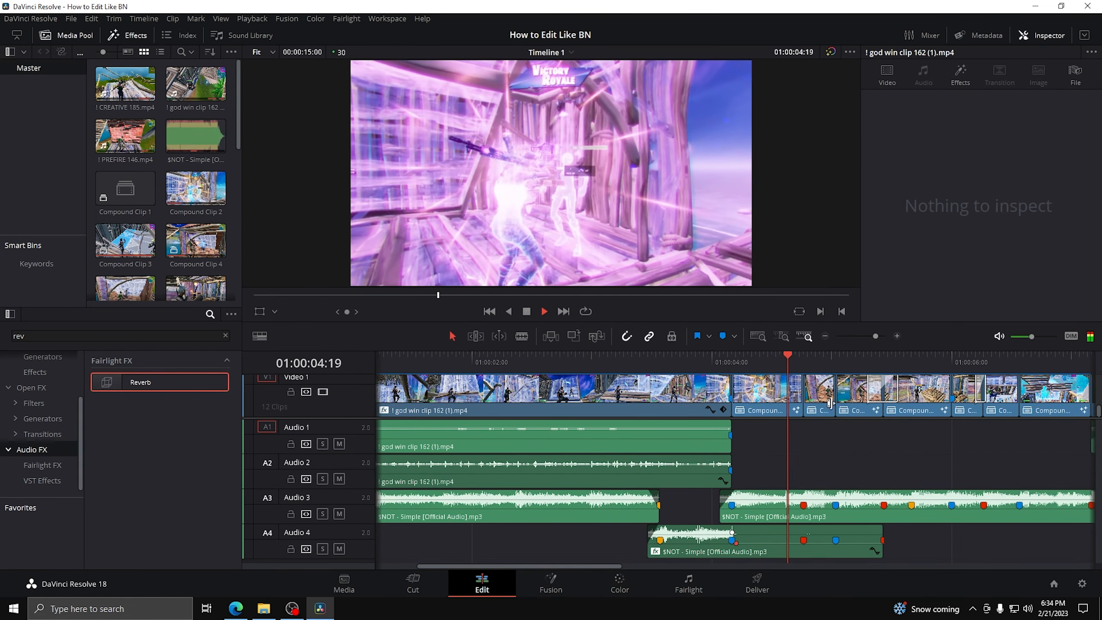
pyautogui.press('space')
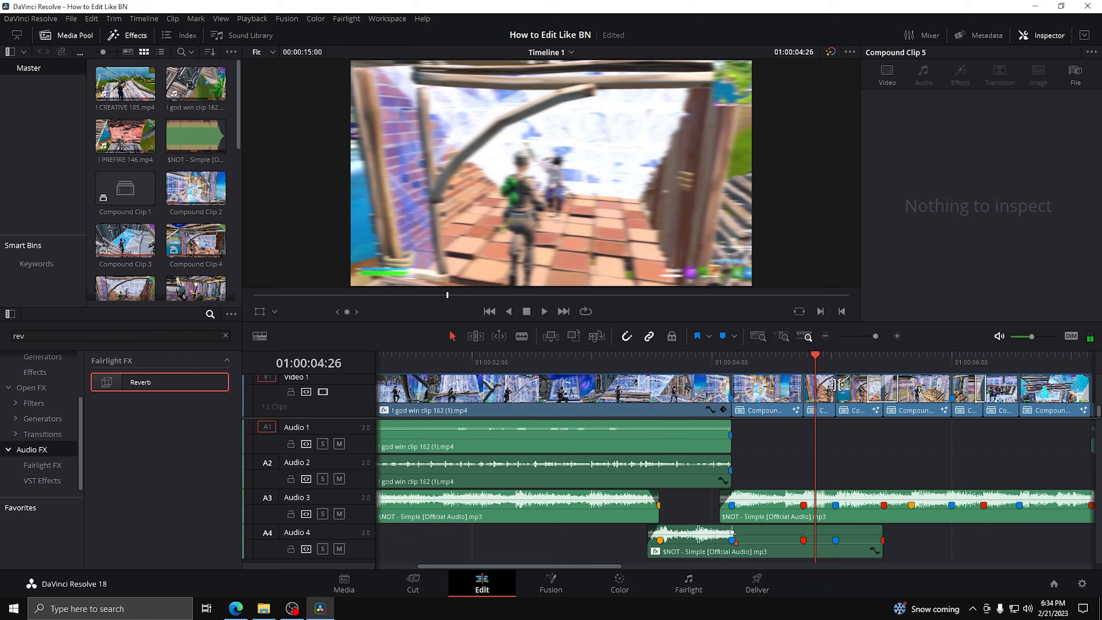
pyautogui.press('space')
# Split the song on Audio 3 at 01:00:05:13 and 01:00:06:00, and move the piece between the cuts to Audio 4
pyautogui.click(896, 337)
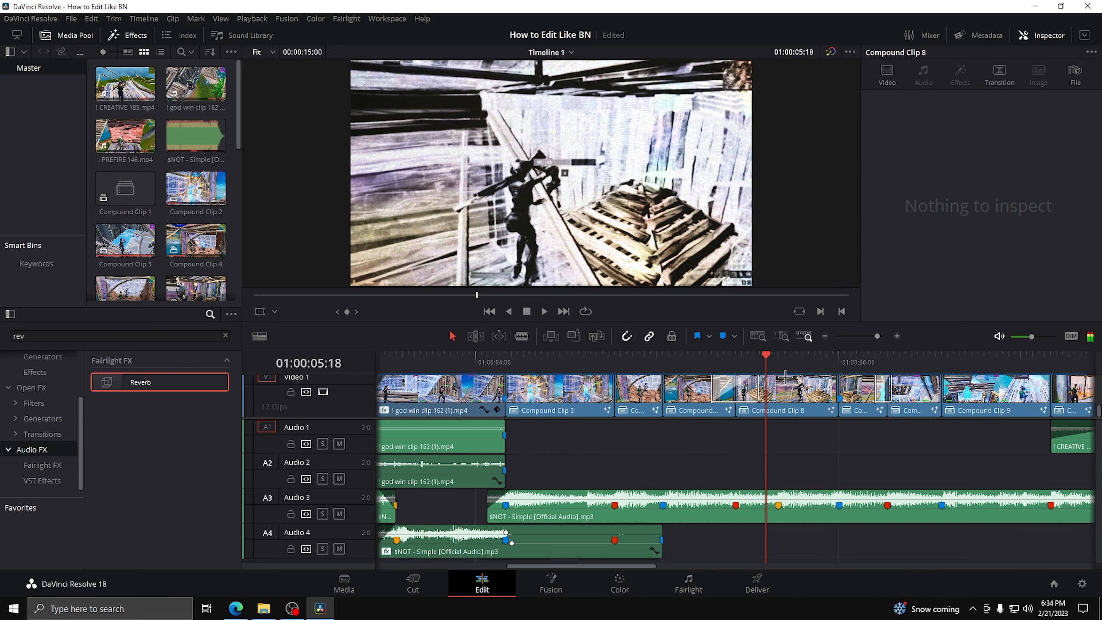
pyautogui.moveTo(766, 361); pyautogui.dragTo(735, 362)
pyautogui.click(759, 512)
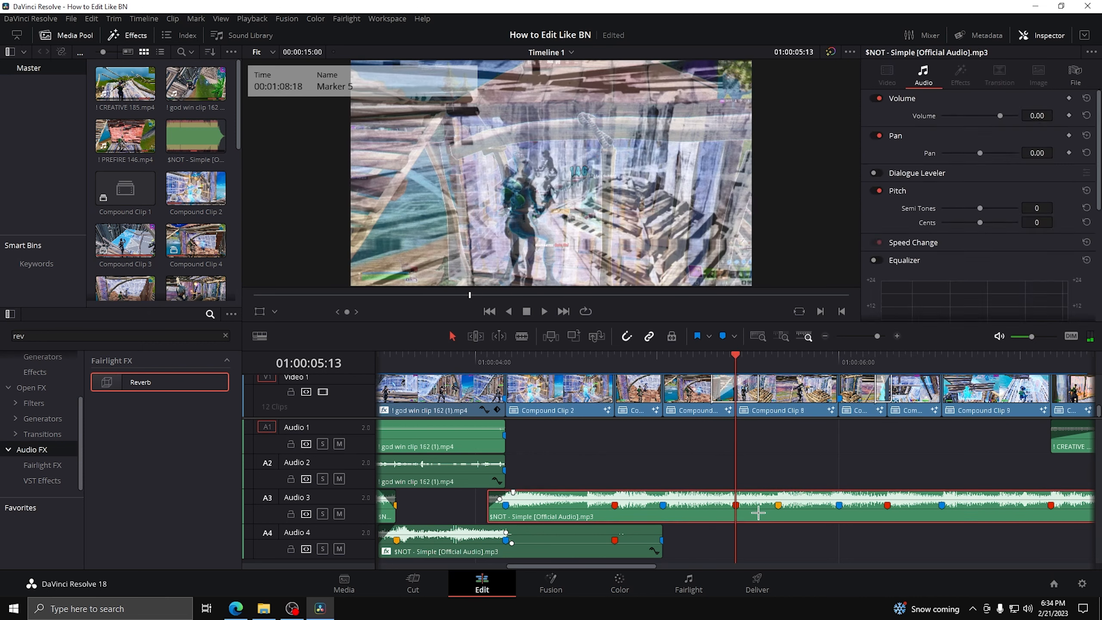
pyautogui.hotkey('ctrl', 'b')
pyautogui.hotkey('shift', 'Down')
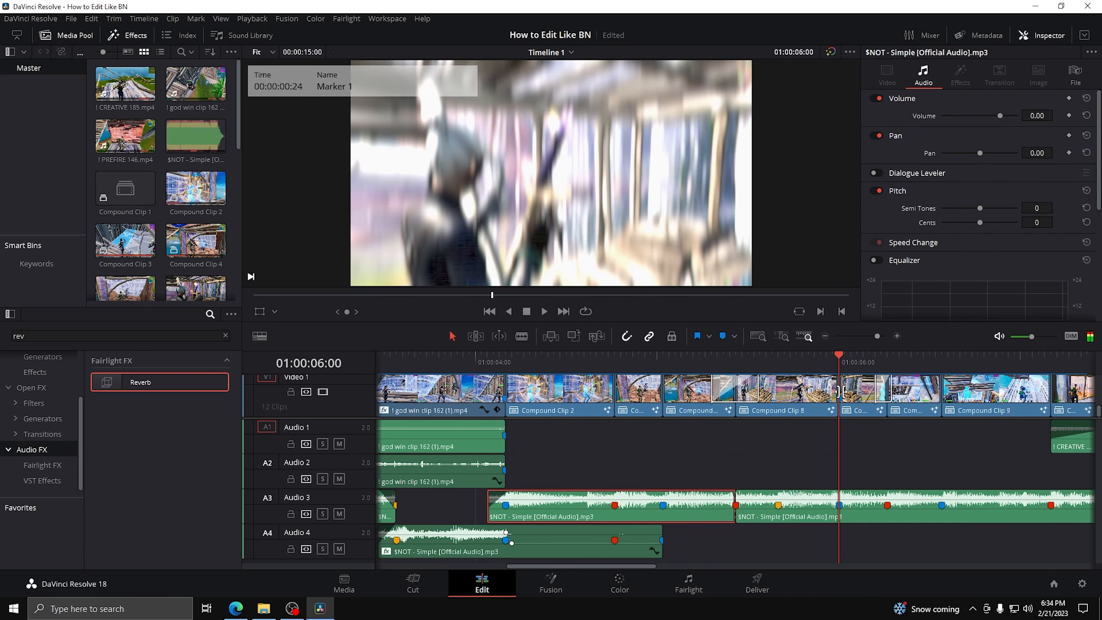
pyautogui.hotkey('ctrl', 'b')
pyautogui.moveTo(812, 515); pyautogui.dragTo(814, 533)
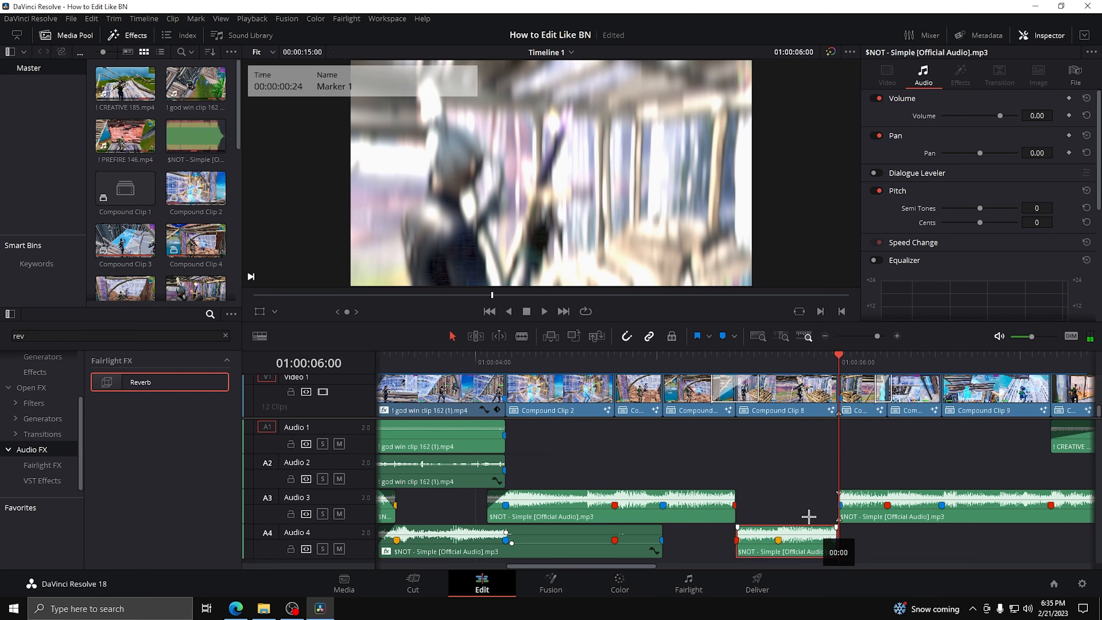
pyautogui.click(809, 517)
# Extend the new Audio 4 piece's start to 01:00:05:10, fade it in, and fade out the end of the preceding Audio 3 clip
pyautogui.hotkey('shift', 'Up')
pyautogui.click(766, 473)
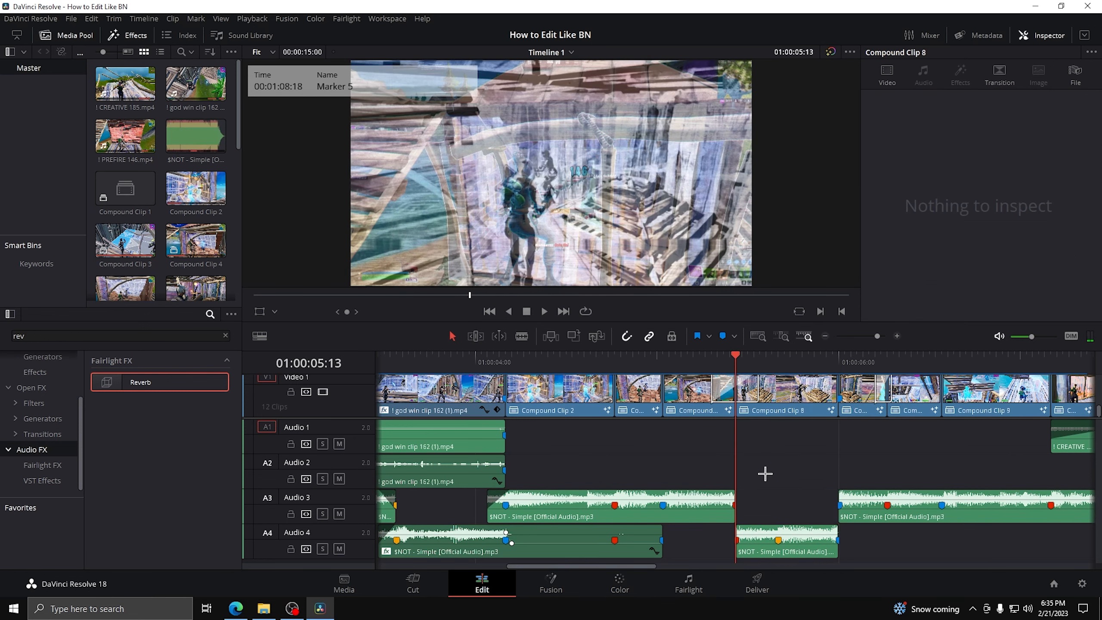
pyautogui.press('Left')
pyautogui.press('Left')
pyautogui.press('Left')
pyautogui.click(731, 551)
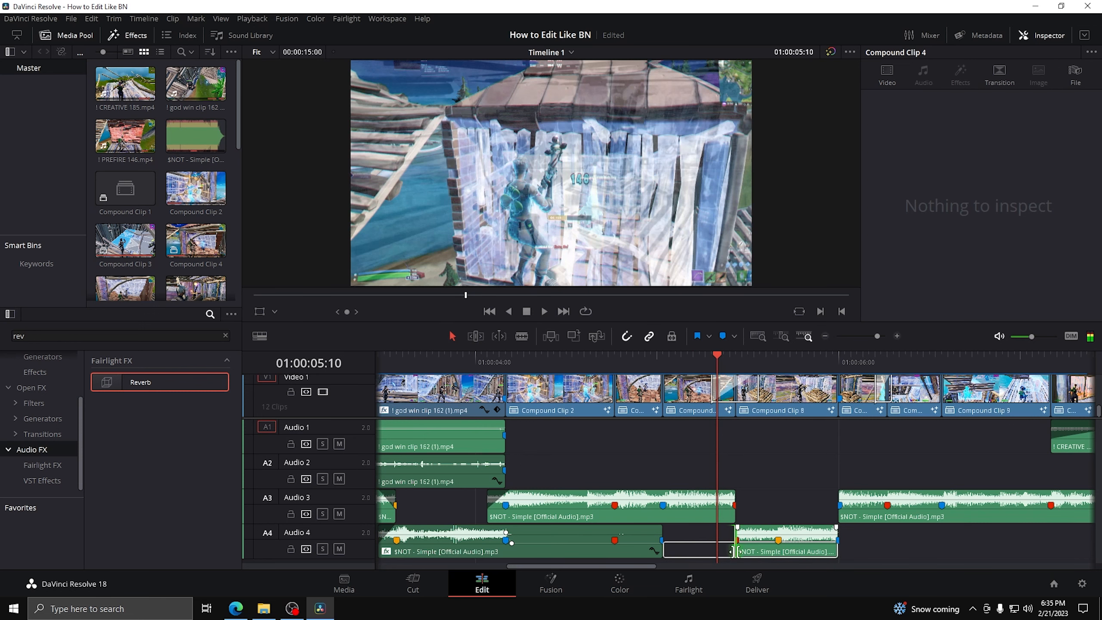
pyautogui.moveTo(736, 531); pyautogui.dragTo(719, 493)
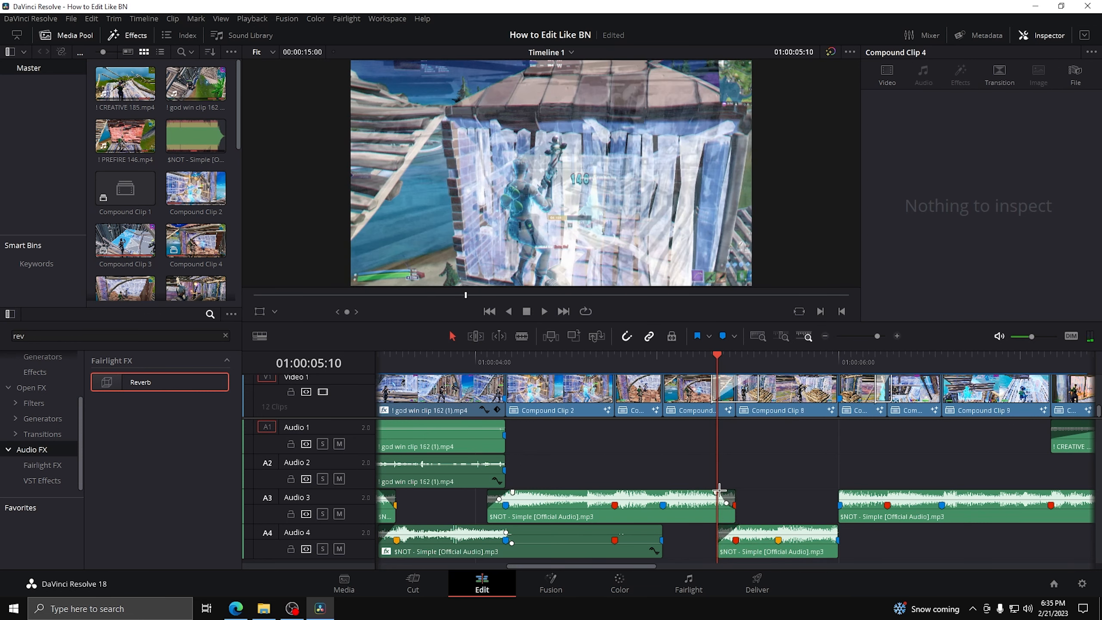
# Extend the start of the Audio 3 song clip at 01:00:06:00 back to 01:00:05:27 and fade it in
pyautogui.moveTo(727, 360); pyautogui.dragTo(832, 371)
pyautogui.click(897, 336)
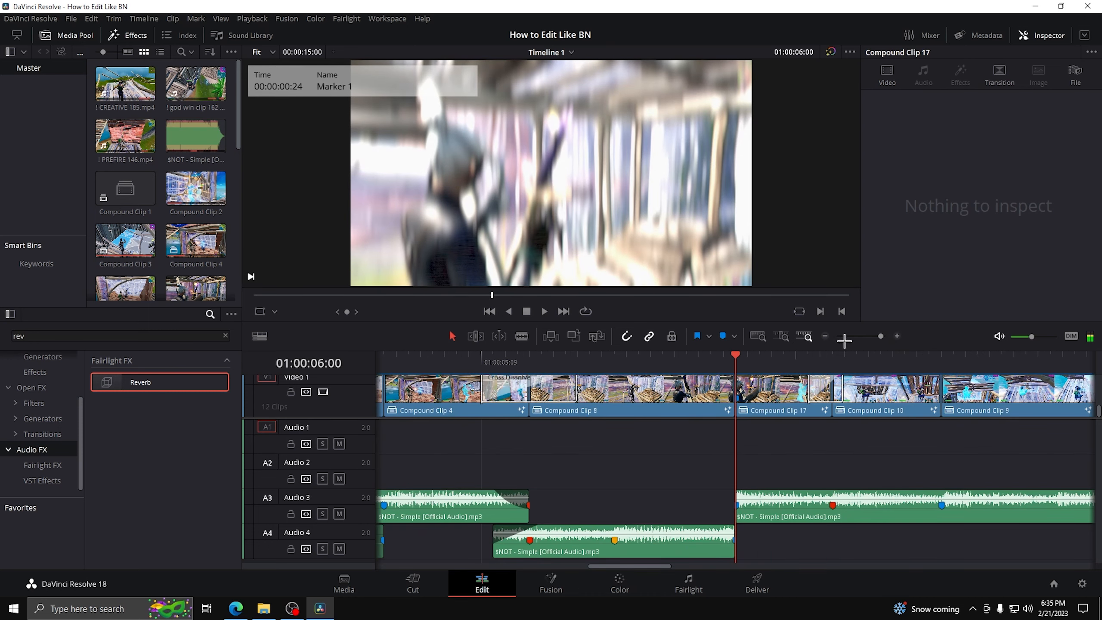
pyautogui.click(823, 336)
pyautogui.press('Left')
pyautogui.press('Left')
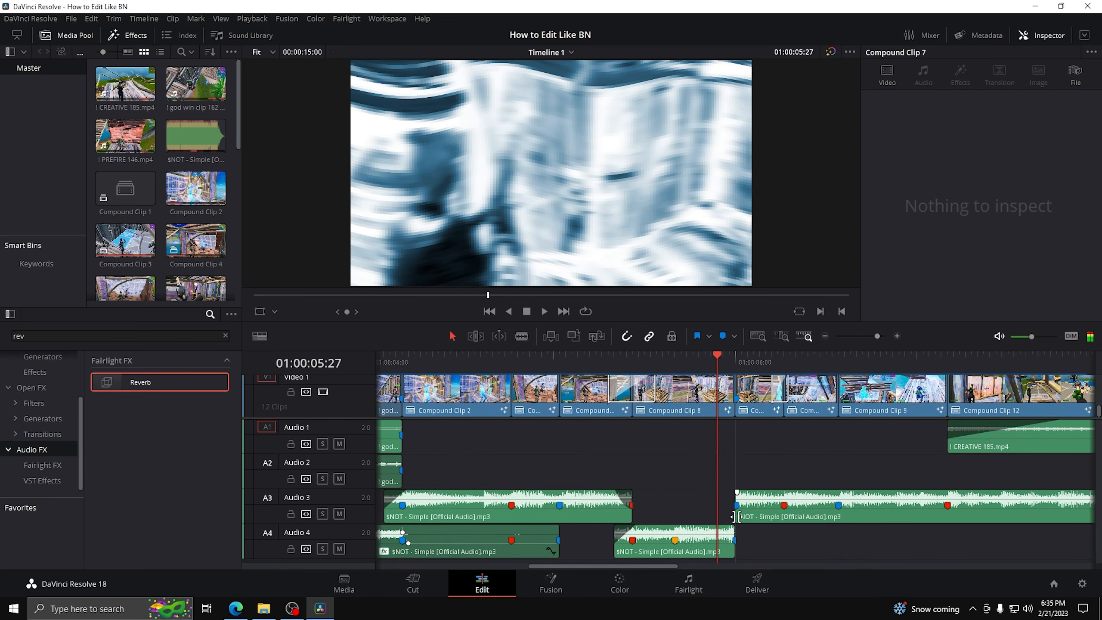
pyautogui.moveTo(737, 506)
pyautogui.mouseDown()
pyautogui.moveTo(716, 495)
pyautogui.moveTo(743, 494)
pyautogui.mouseUp()
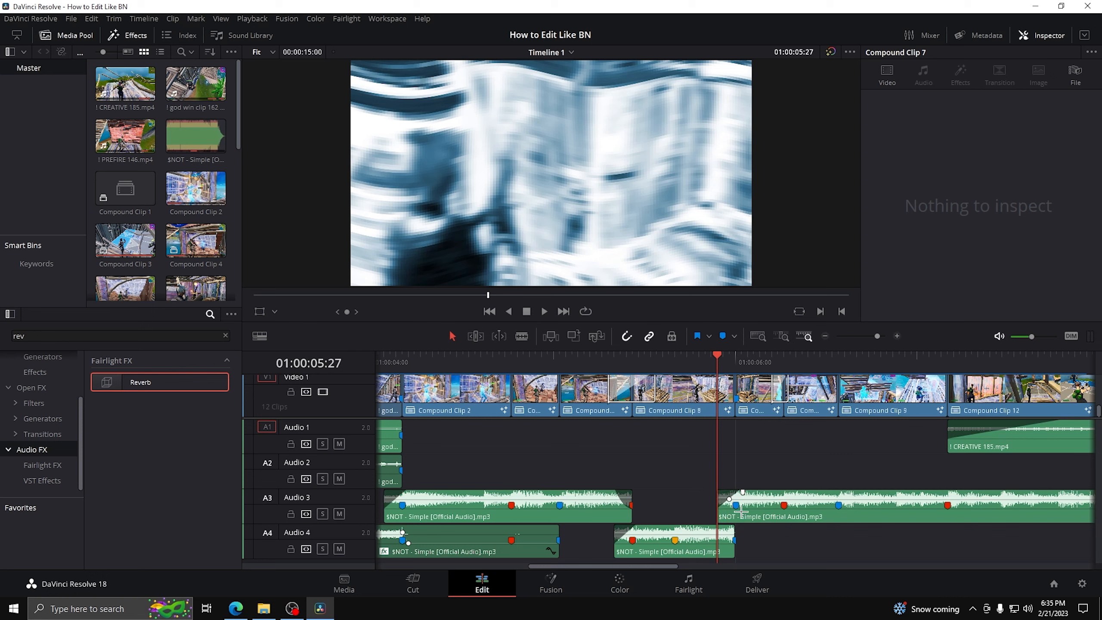
# Copy the first reverb piece's attributes and paste them without Volume onto the second song piece on Audio 4
pyautogui.click(827, 335)
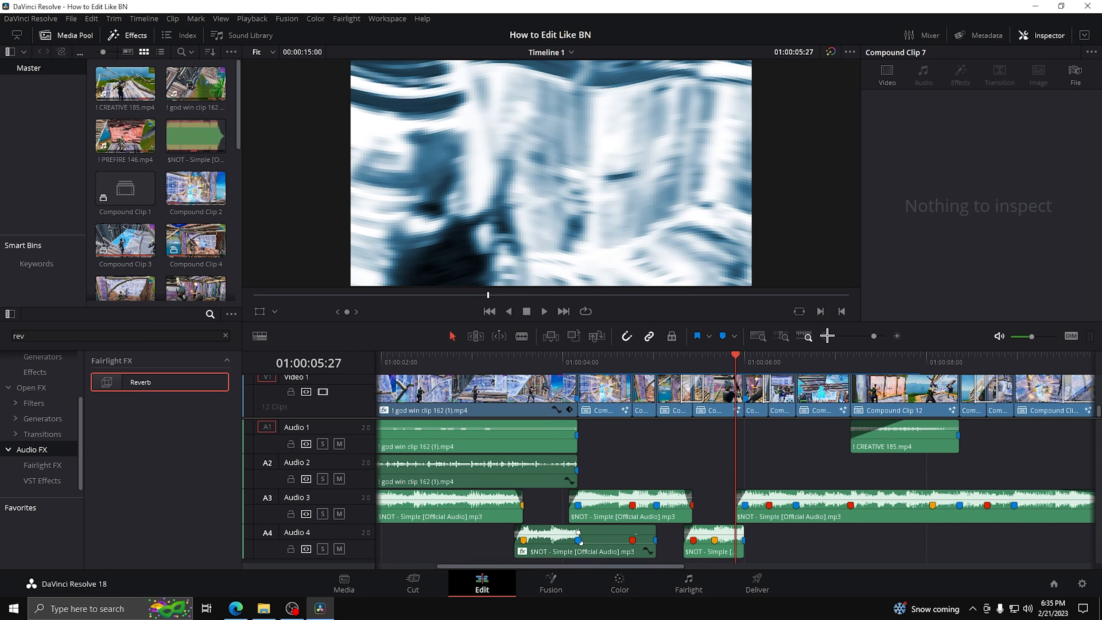
pyautogui.rightClick(537, 540)
pyautogui.press('Escape')
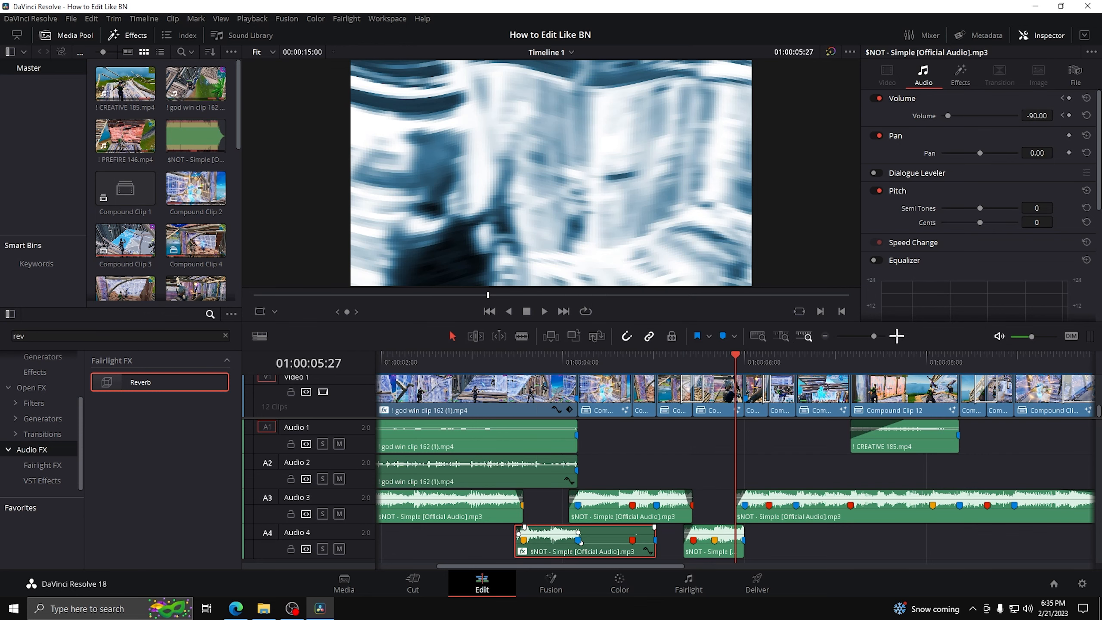
pyautogui.click(896, 336)
pyautogui.rightClick(711, 552)
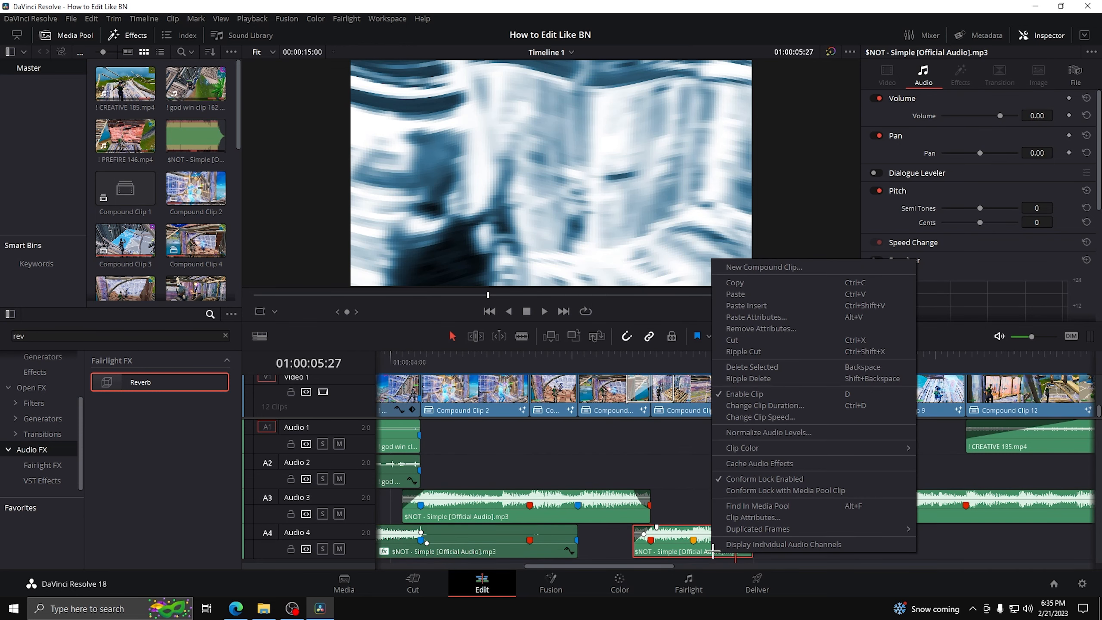
pyautogui.click(754, 319)
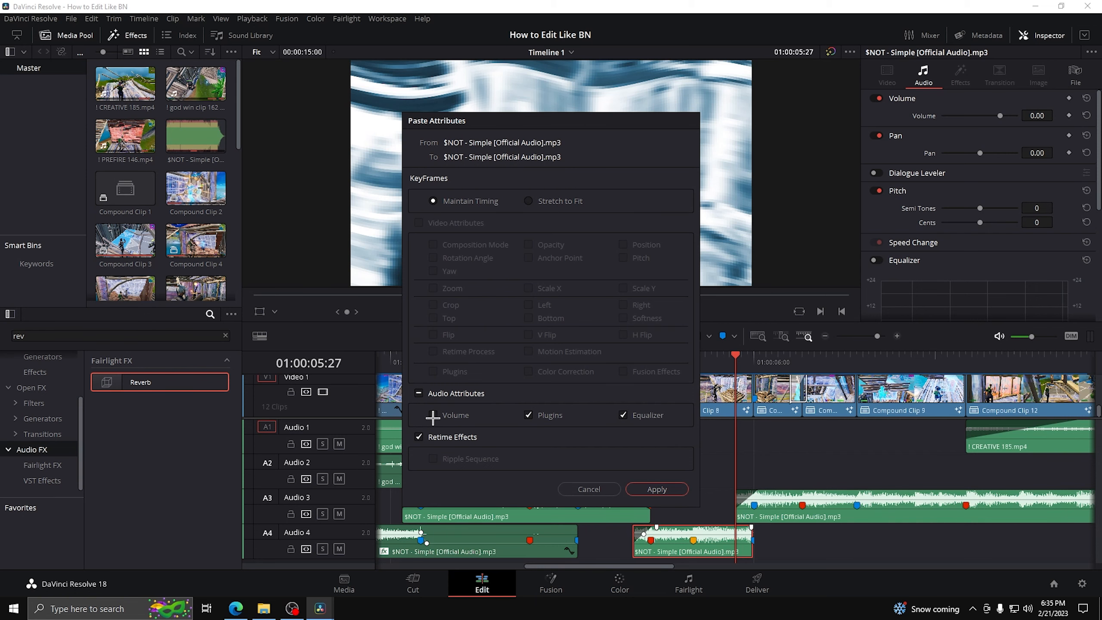
pyautogui.click(657, 488)
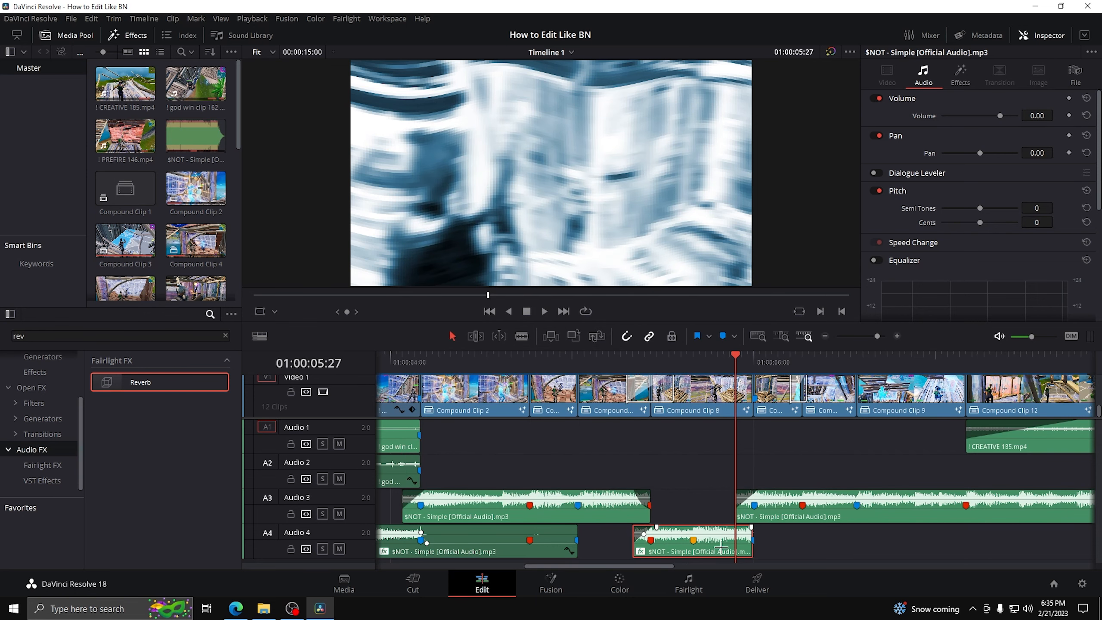
# Set the second reverb piece's volume to 0.50 and extend its end to around the start of the CREATIVE 185 clip
pyautogui.click(1043, 115)
pyautogui.write('0.5')
pyautogui.press('Return')
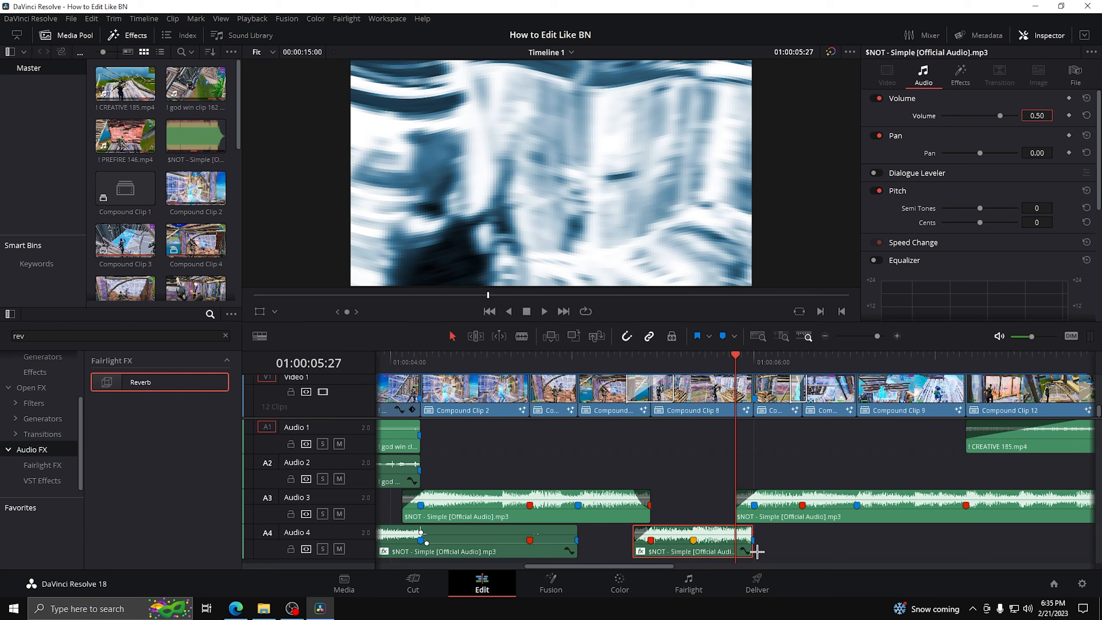
pyautogui.moveTo(758, 552); pyautogui.dragTo(991, 543)
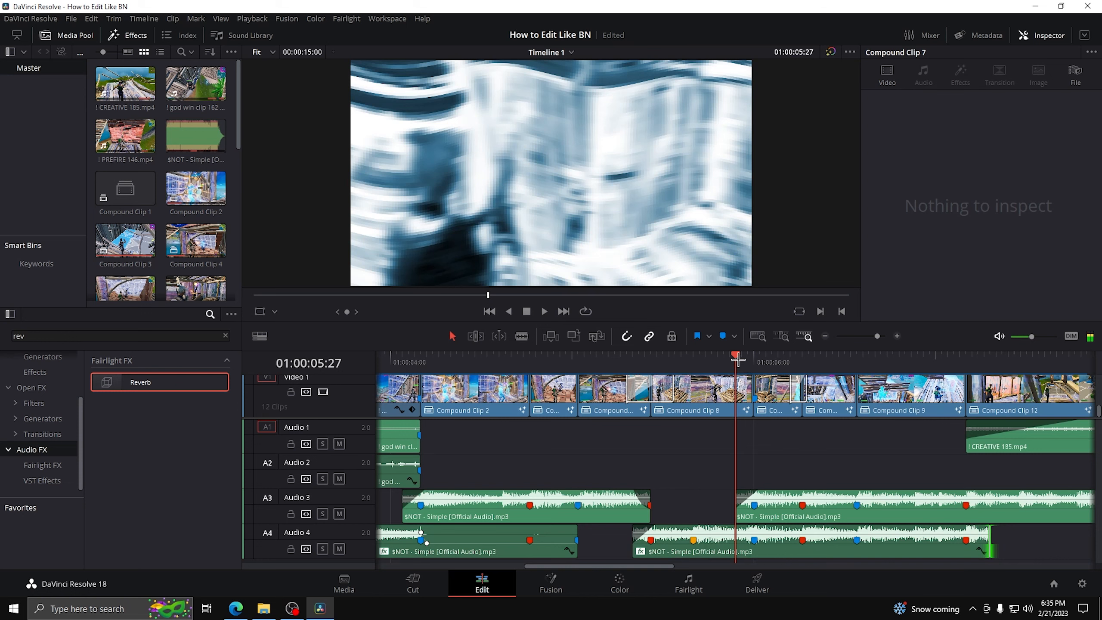
# Keyframe the second reverb piece's volume at 01:00:06:00, and silence it with another keyframe at 01:00:06:01
pyautogui.moveTo(737, 358); pyautogui.dragTo(754, 359)
pyautogui.click(766, 549)
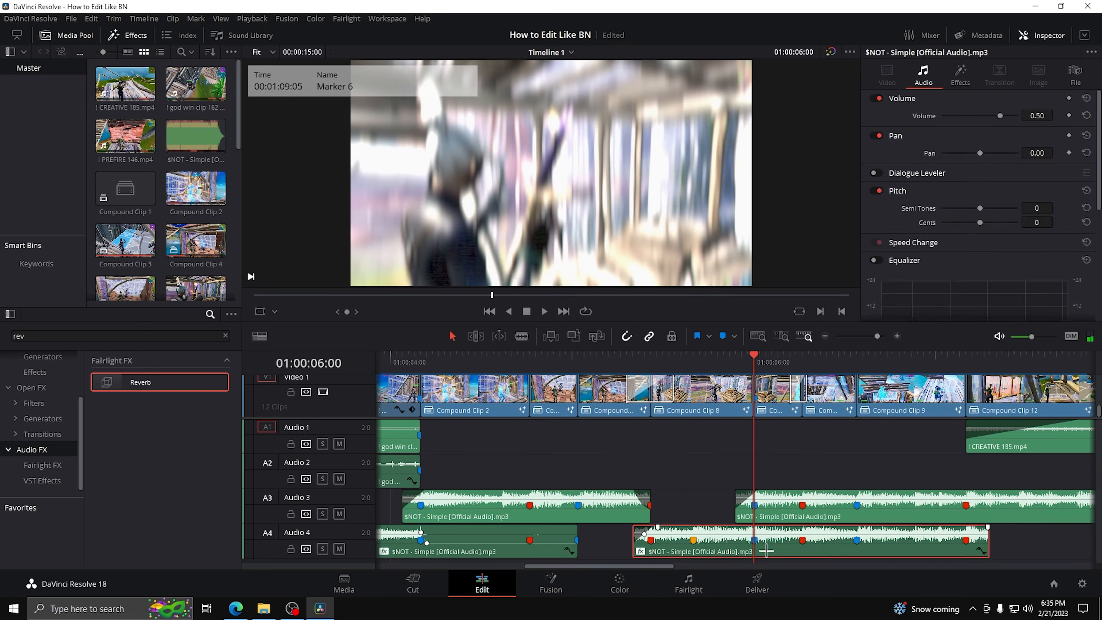
pyautogui.click(1068, 115)
pyautogui.press('Right')
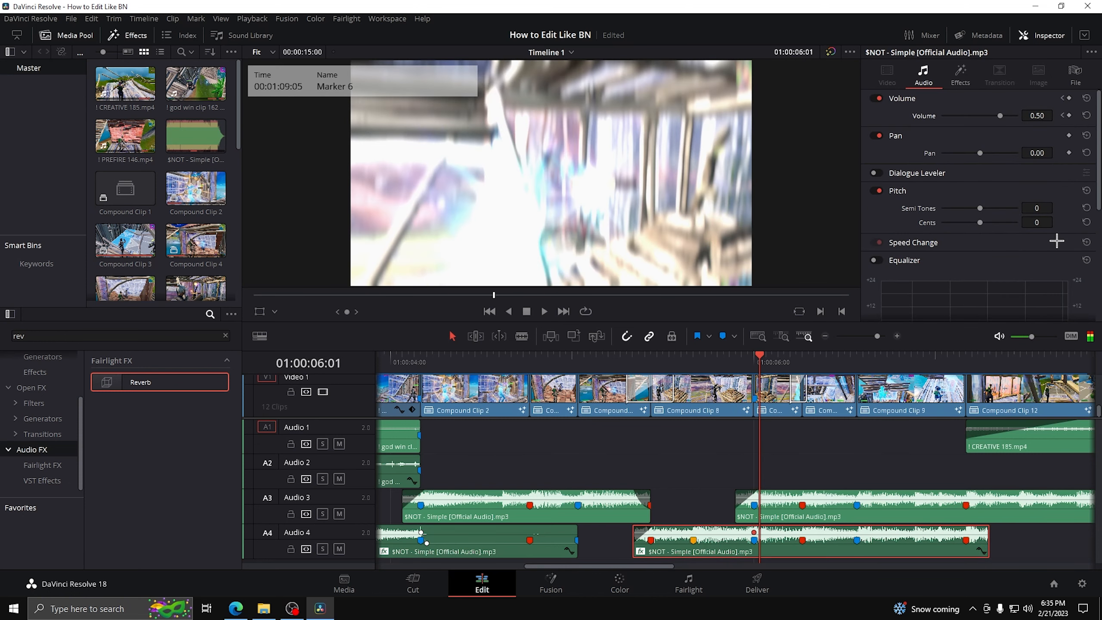
pyautogui.click(1069, 115)
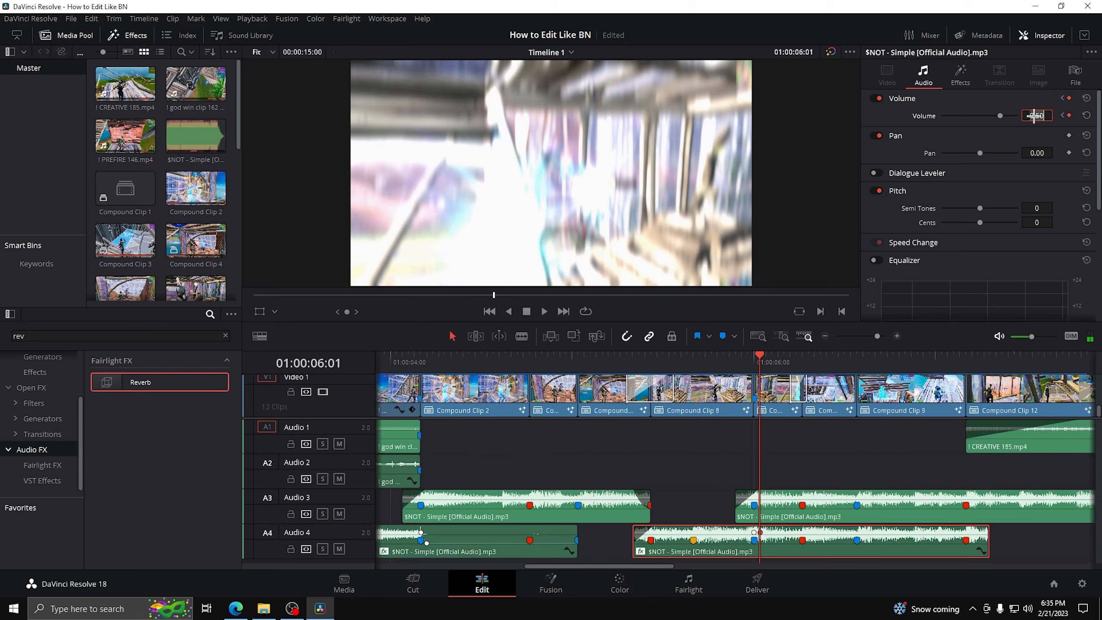
# Play back the montage from 01:00:04:19 to check the sound transitions around the second reverb section
pyautogui.click(506, 361)
pyautogui.click(652, 462)
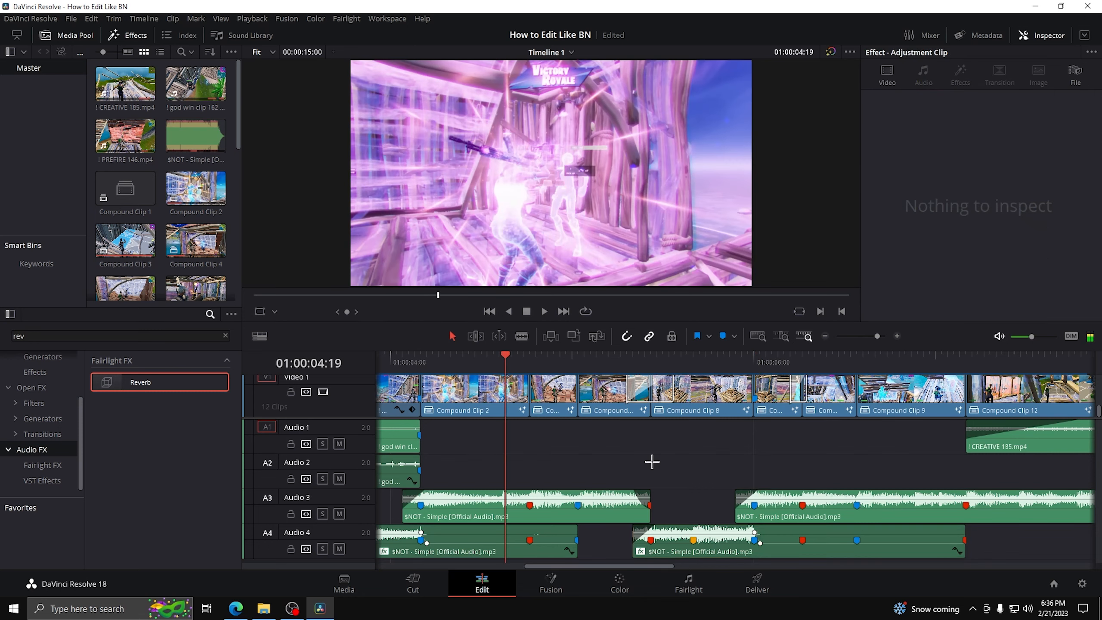
pyautogui.press('space')
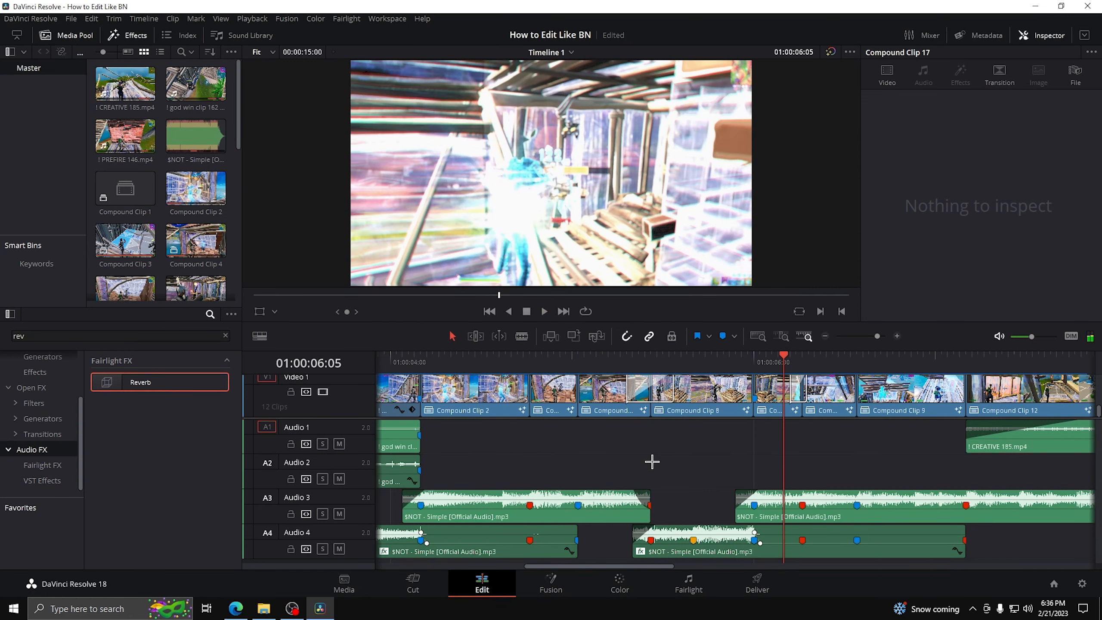
pyautogui.moveTo(643, 501)
pyautogui.click(505, 360)
pyautogui.press('space')
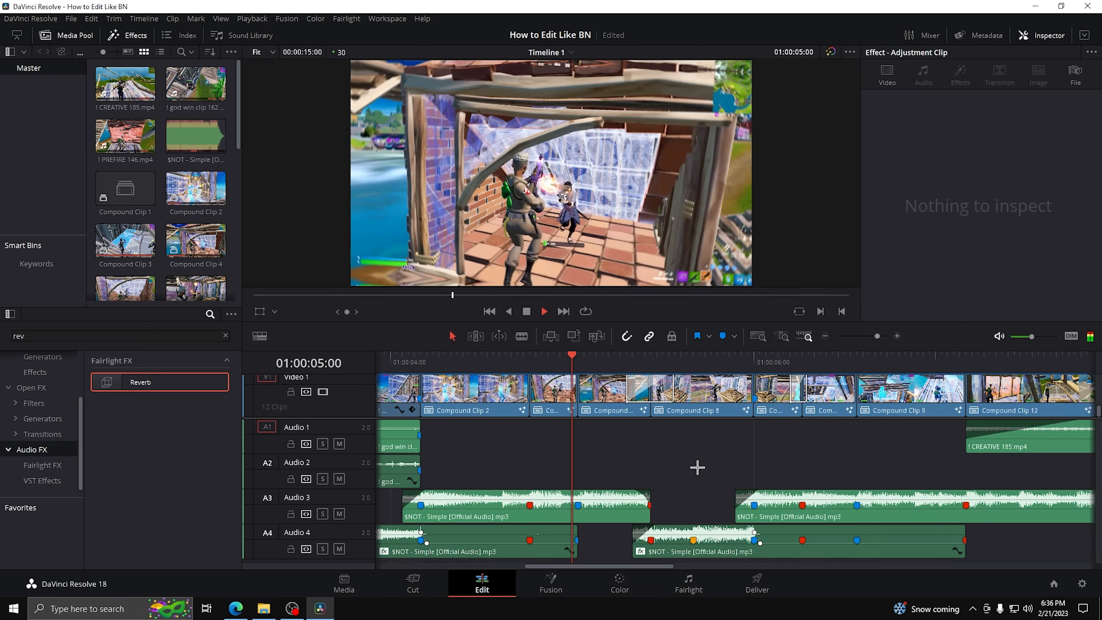
pyautogui.press('space')
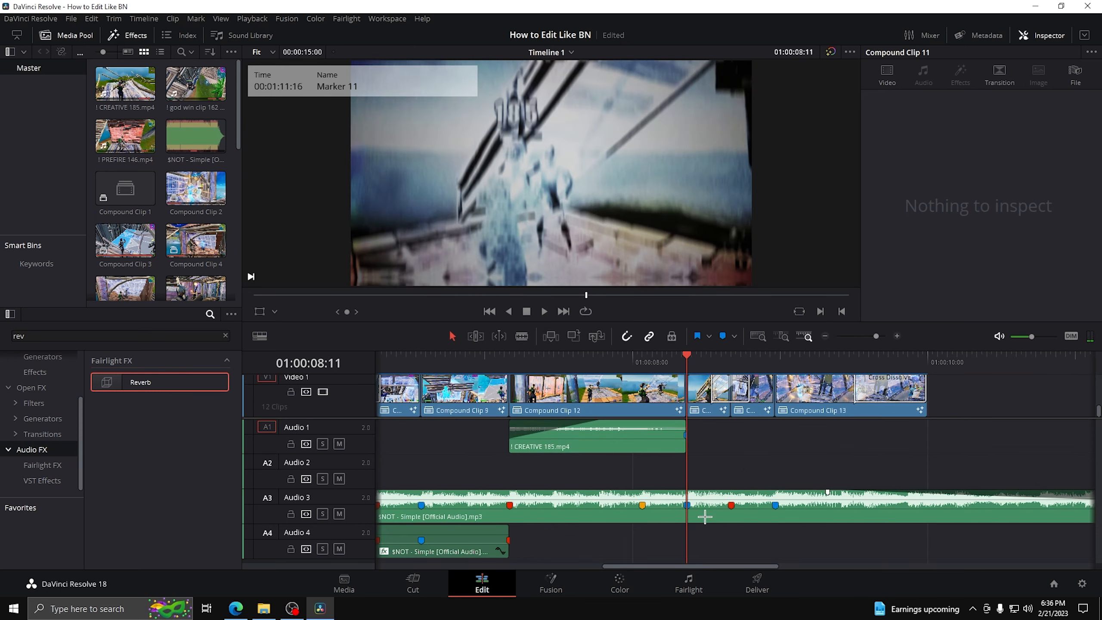
# Split the song on Audio 3 at 01:00:08:11 and 01:00:08:29, and move the piece between the cuts to Audio 4
pyautogui.click(705, 516)
pyautogui.hotkey('ctrl', 'b')
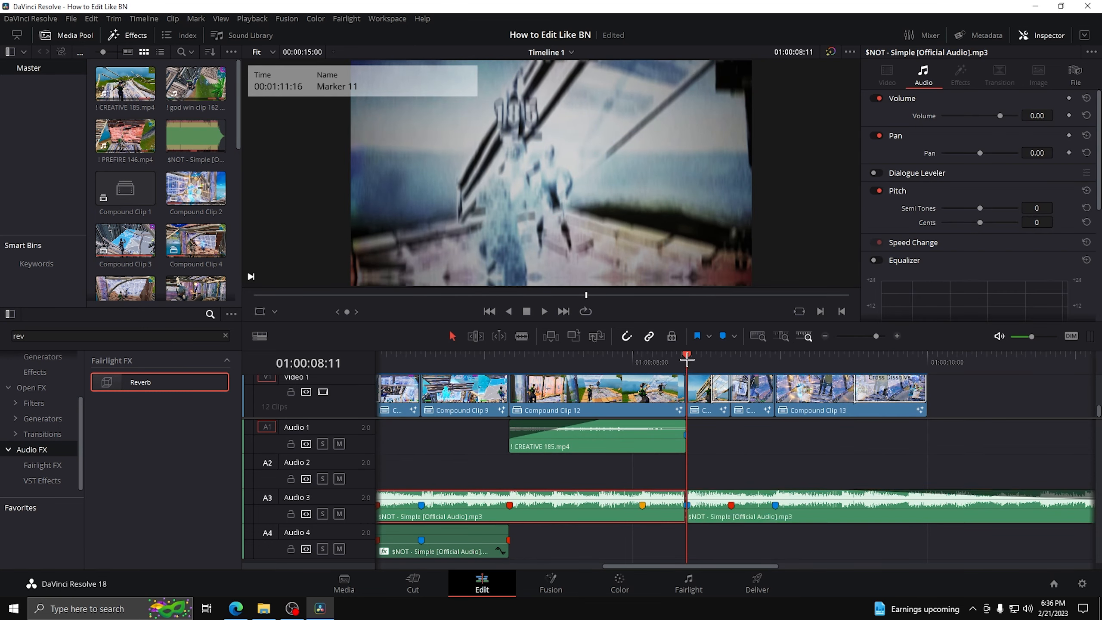
pyautogui.moveTo(689, 358); pyautogui.dragTo(775, 367)
pyautogui.click(789, 516)
pyautogui.hotkey('ctrl', 'b')
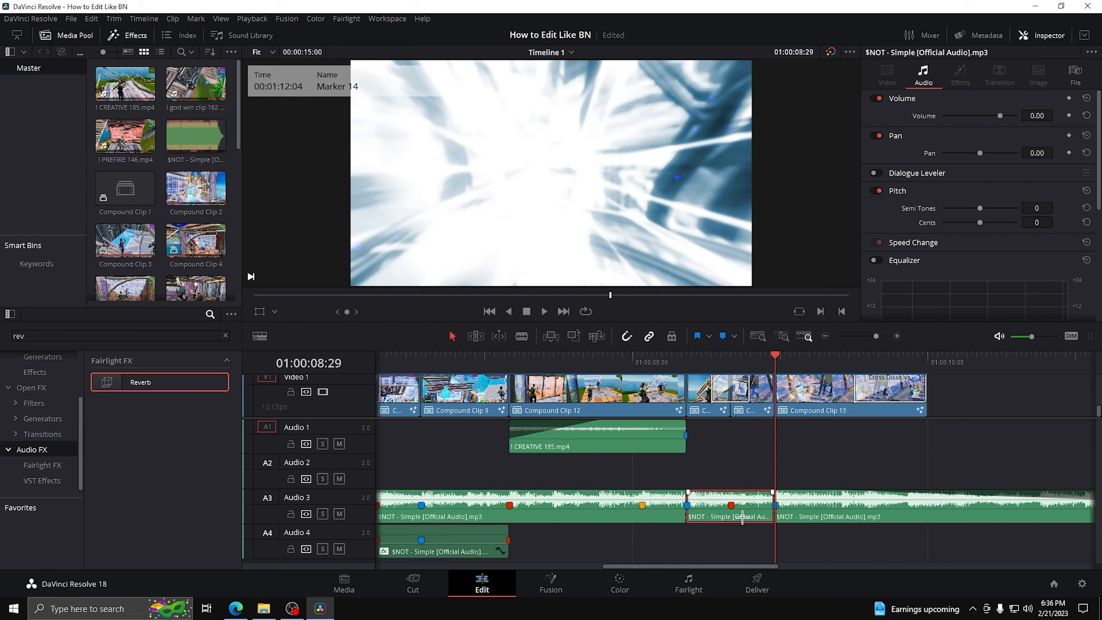
pyautogui.moveTo(722, 518); pyautogui.dragTo(718, 527)
pyautogui.click(742, 464)
# Extend the third Audio 4 piece's start to 01:00:08:08, fade it in, and fade out the end of the preceding Audio 3 clip
pyautogui.moveTo(776, 358); pyautogui.dragTo(681, 367)
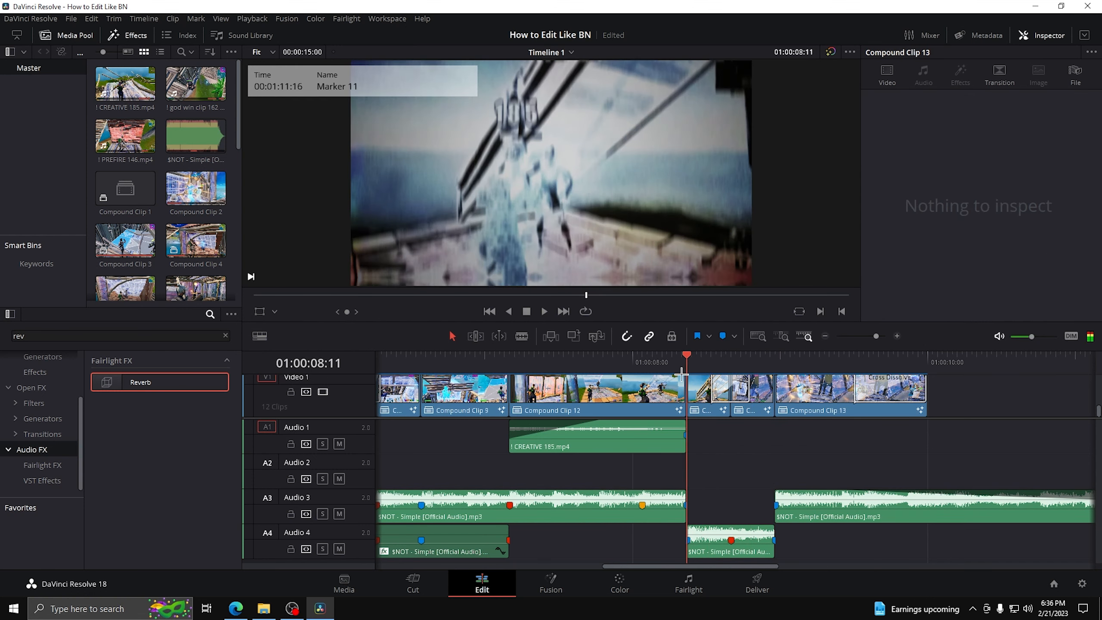
pyautogui.press('Left')
pyautogui.press('Left')
pyautogui.press('Left')
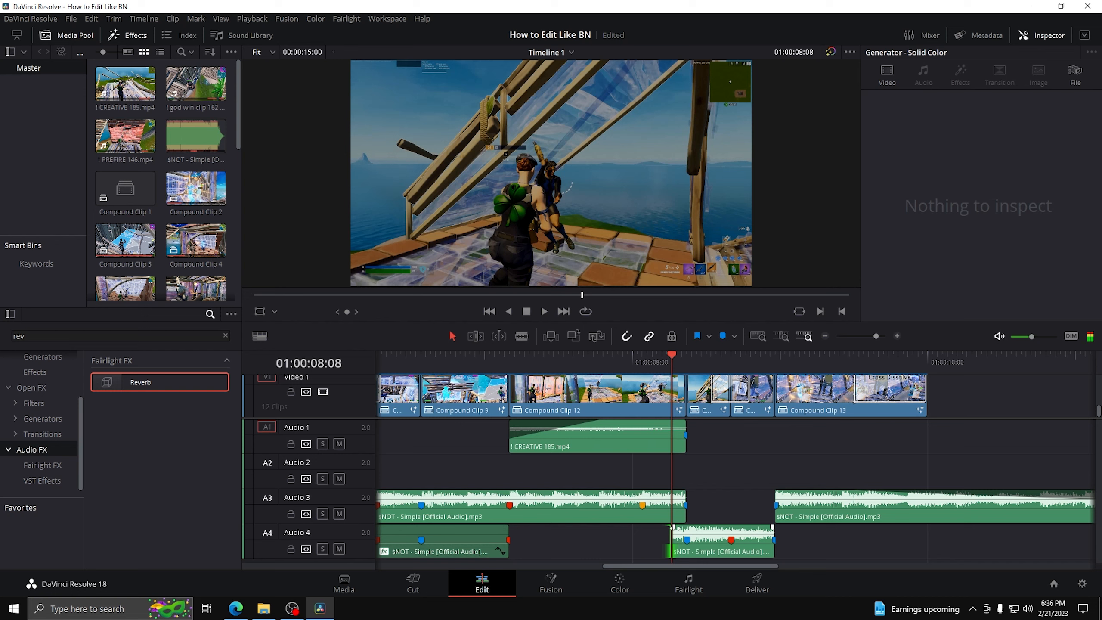
pyautogui.moveTo(687, 541); pyautogui.dragTo(667, 492)
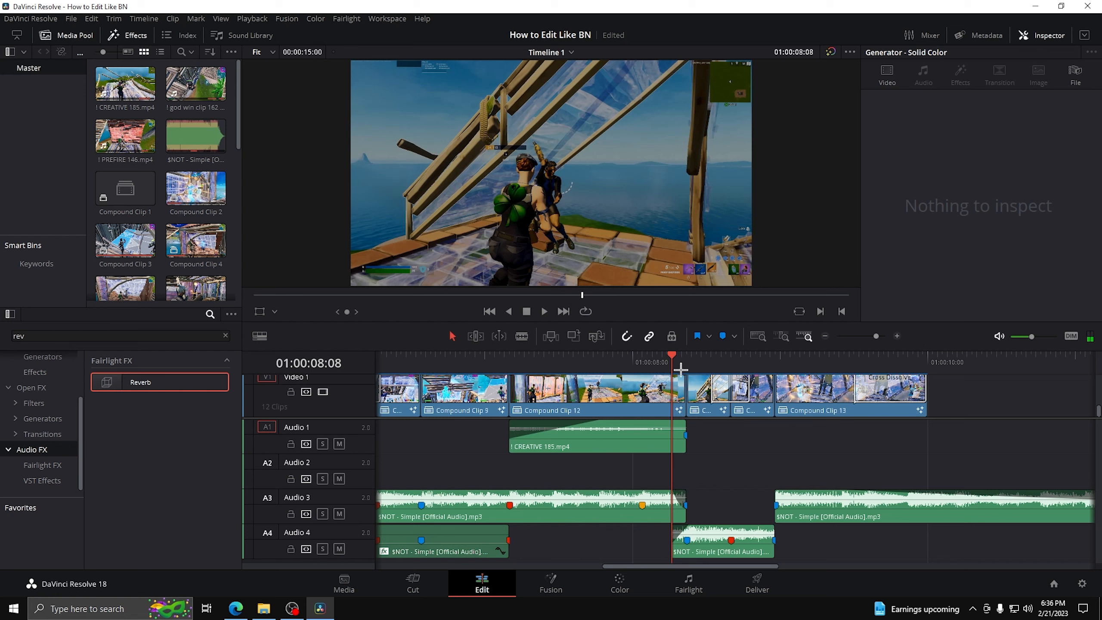
# Start the following Audio 3 clip at 01:00:08:26 with a fade-in, and extend the third Audio 4 piece's end just past 01:00:10:00
pyautogui.moveTo(676, 357); pyautogui.dragTo(777, 377)
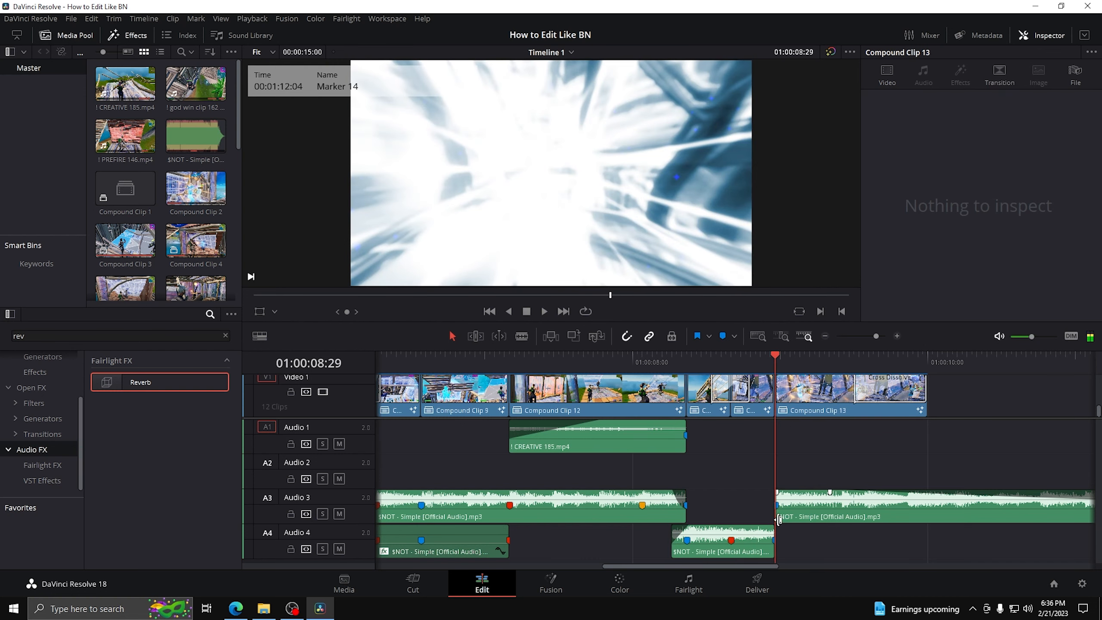
pyautogui.press('Left')
pyautogui.press('Left')
pyautogui.press('Left')
pyautogui.moveTo(774, 515); pyautogui.dragTo(951, 542)
# Paste the reverb attributes without Volume onto the third Audio 4 piece and set its volume to 0.50
pyautogui.rightClick(803, 545)
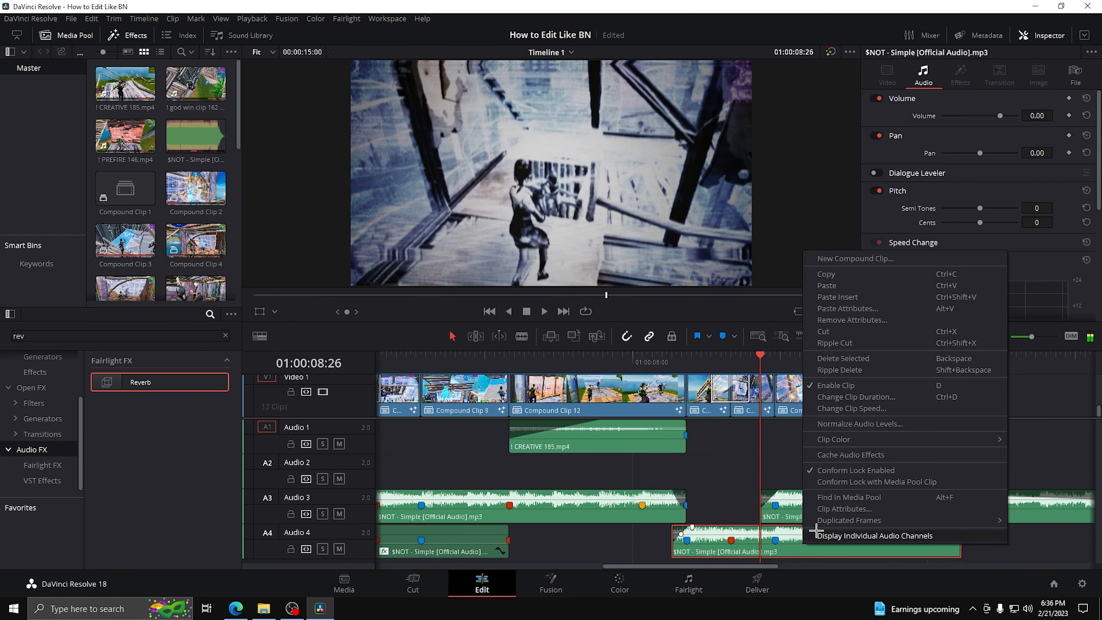
pyautogui.click(846, 311)
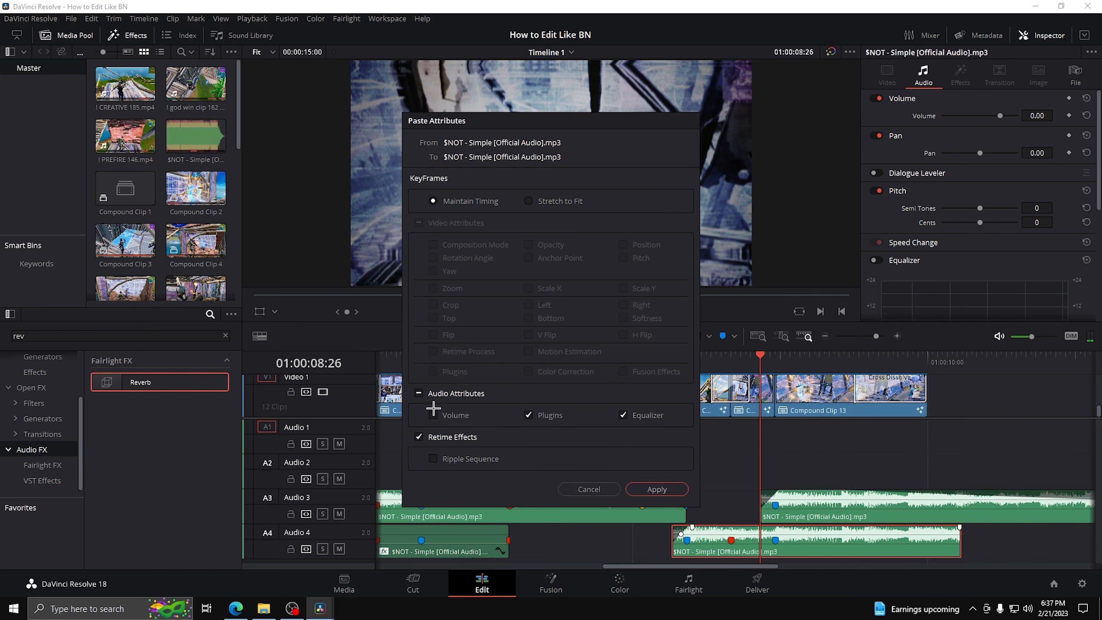
pyautogui.click(653, 487)
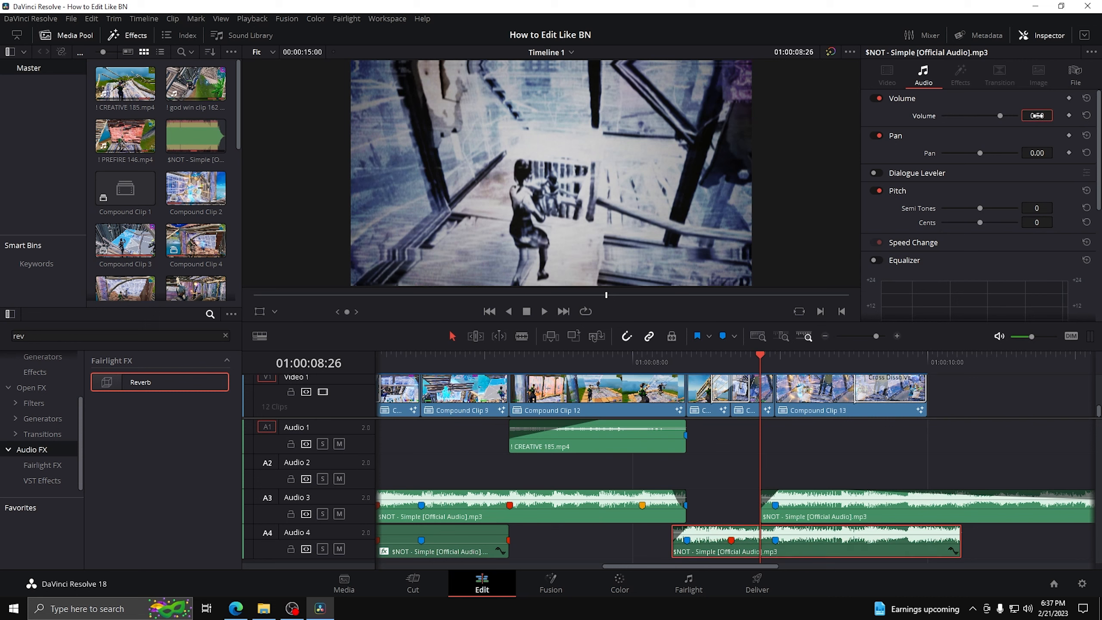
# Keyframe the third reverb piece's volume at 01:00:08:29, and drop it to -90 with a second keyframe at 01:00:09:00
pyautogui.moveTo(762, 361); pyautogui.dragTo(776, 360)
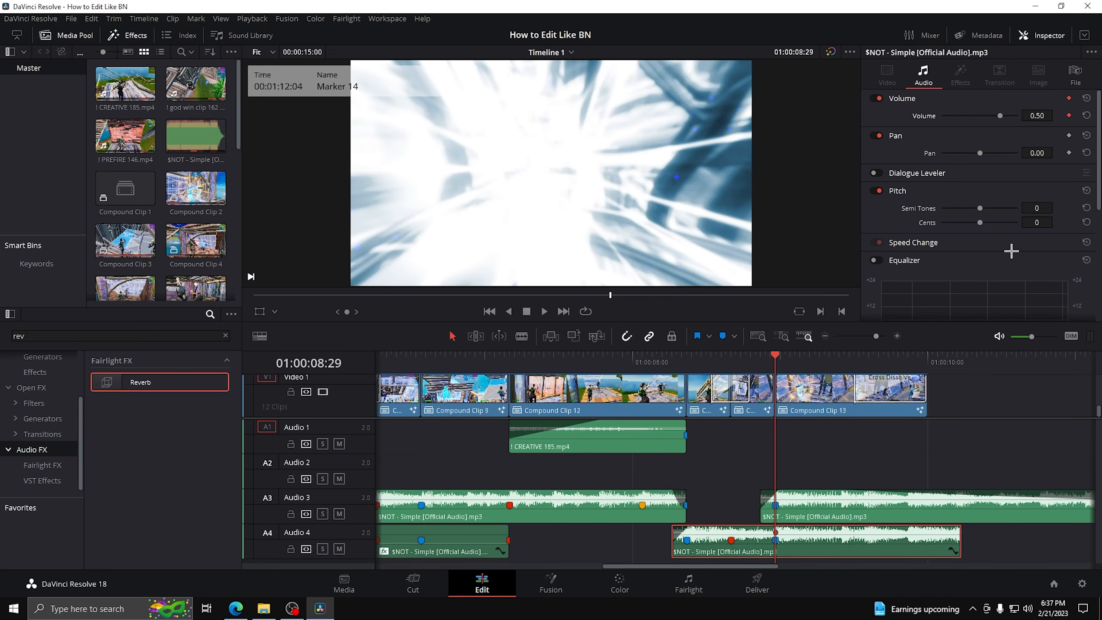
pyautogui.press('Right')
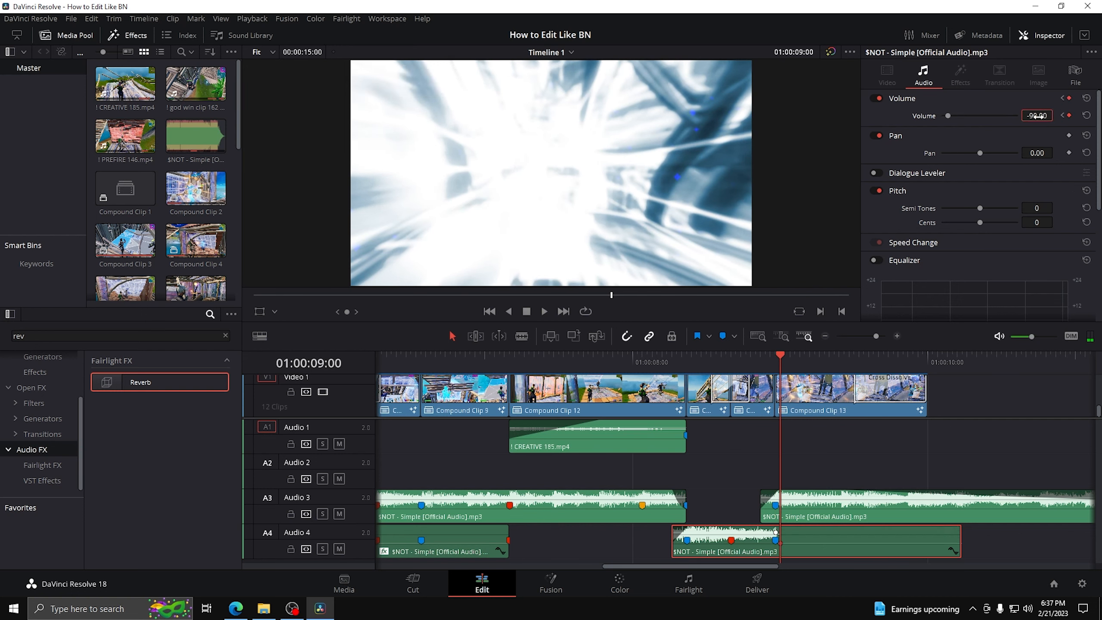
pyautogui.click(620, 478)
# Lengthen and curve the fade-out of the Audio 3 clip ending at 01:00:08:11, checking the last reverb section by playback
pyautogui.press('space')
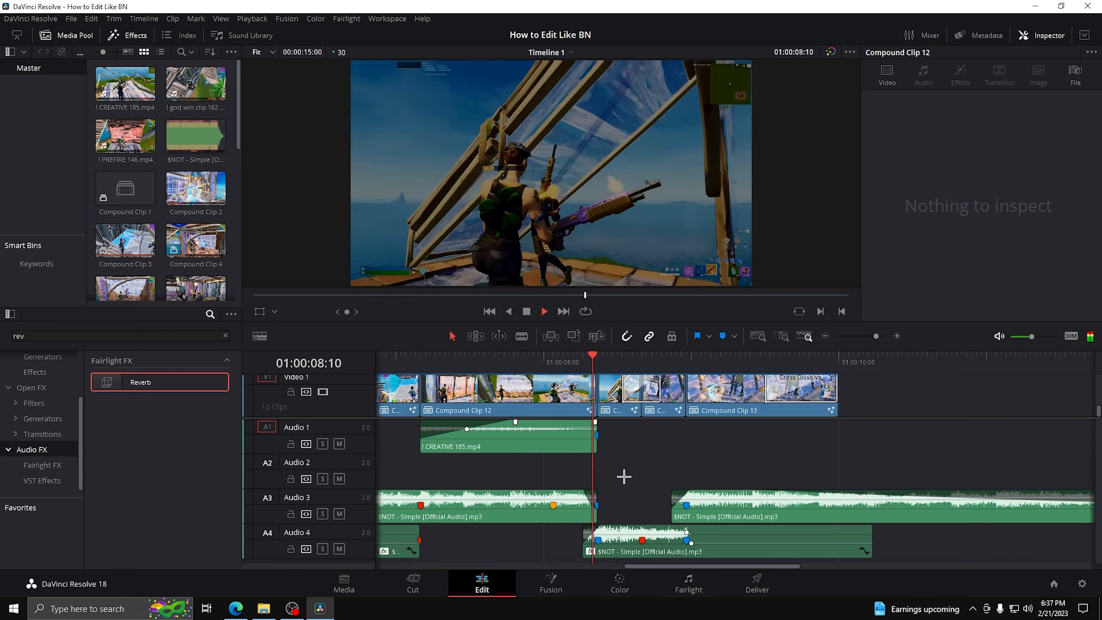
pyautogui.press('space')
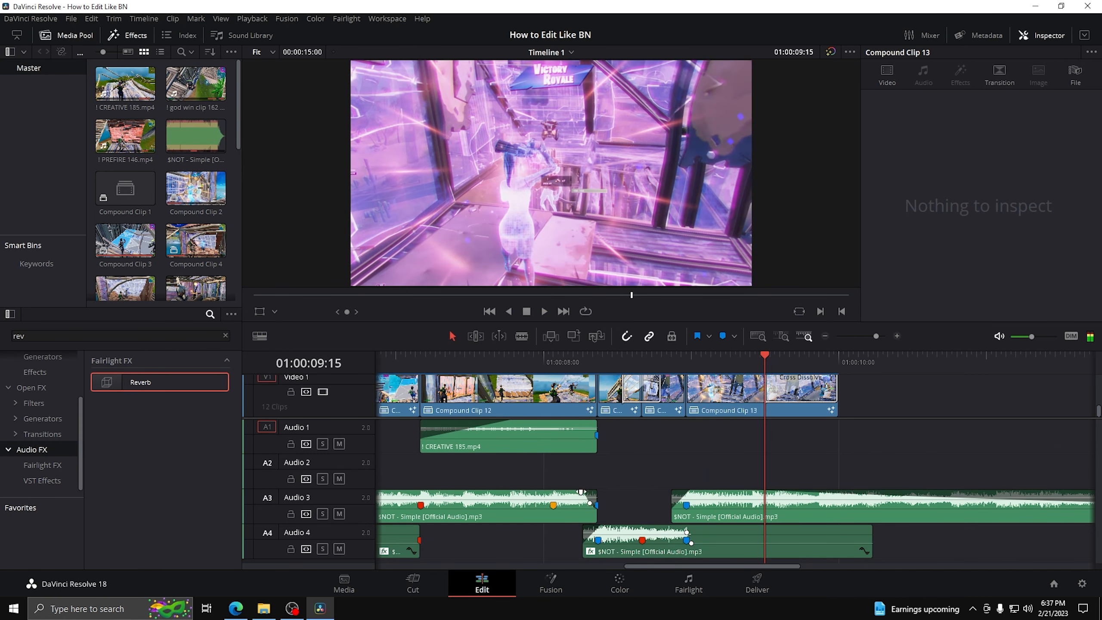
pyautogui.click(578, 494)
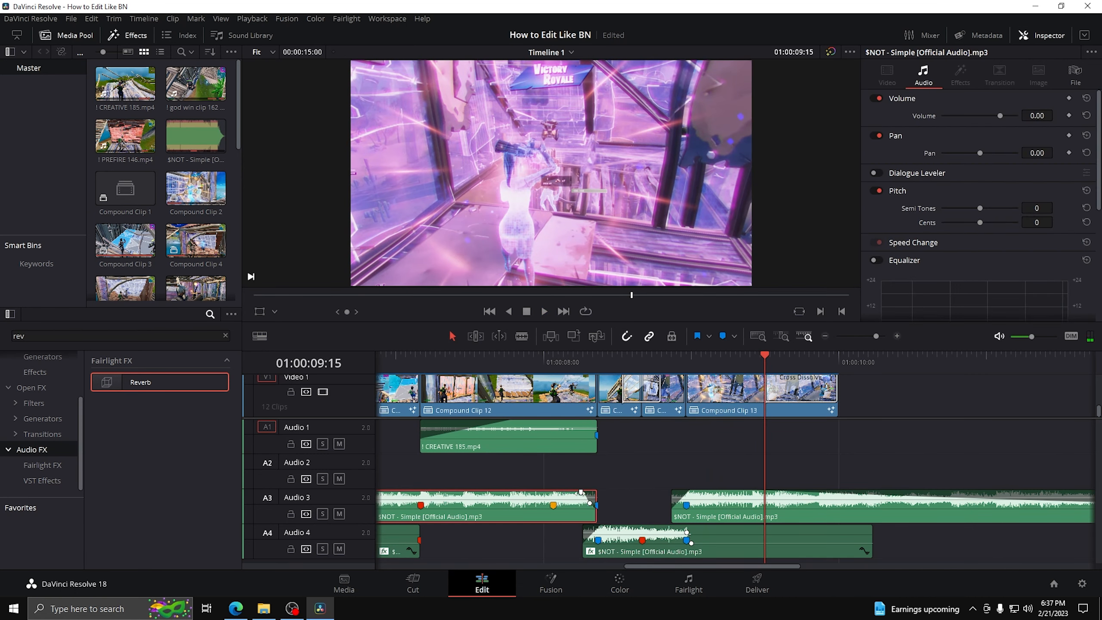
pyautogui.moveTo(581, 492)
pyautogui.mouseDown()
pyautogui.moveTo(551, 493)
pyautogui.moveTo(567, 492)
pyautogui.mouseUp()
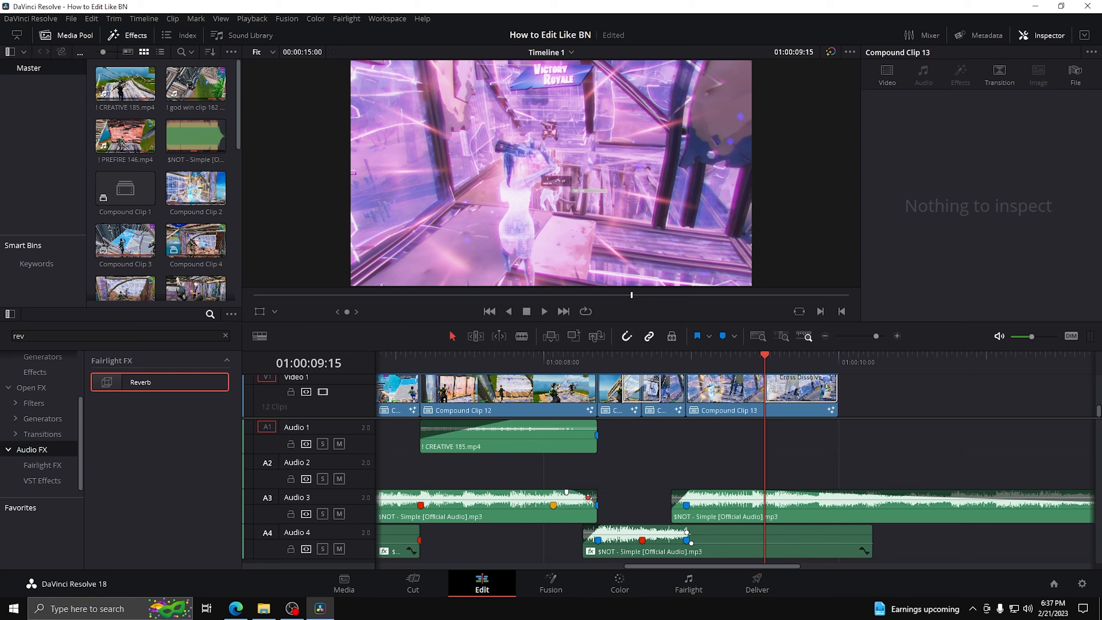
pyautogui.press('/')
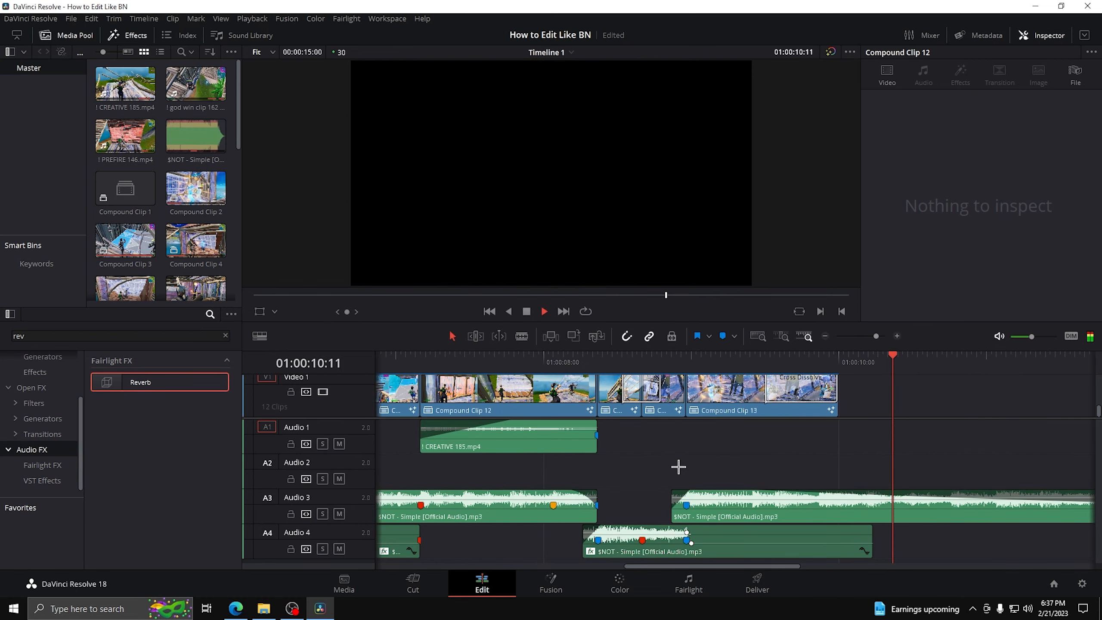
pyautogui.press('space')
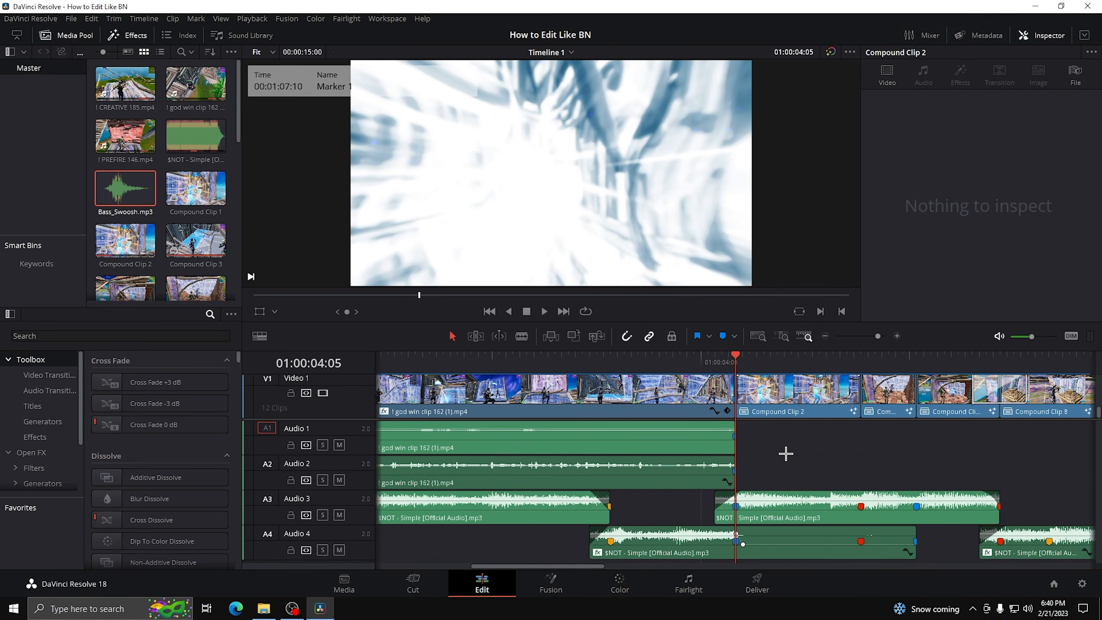
# Add Bass_Swoosh.mp3 on a new Audio 5 track beneath the first reverb piece, spanning the cut at 01:00:04:05
pyautogui.moveTo(125, 188); pyautogui.dragTo(941, 543)
pyautogui.moveTo(878, 337); pyautogui.dragTo(879, 337)
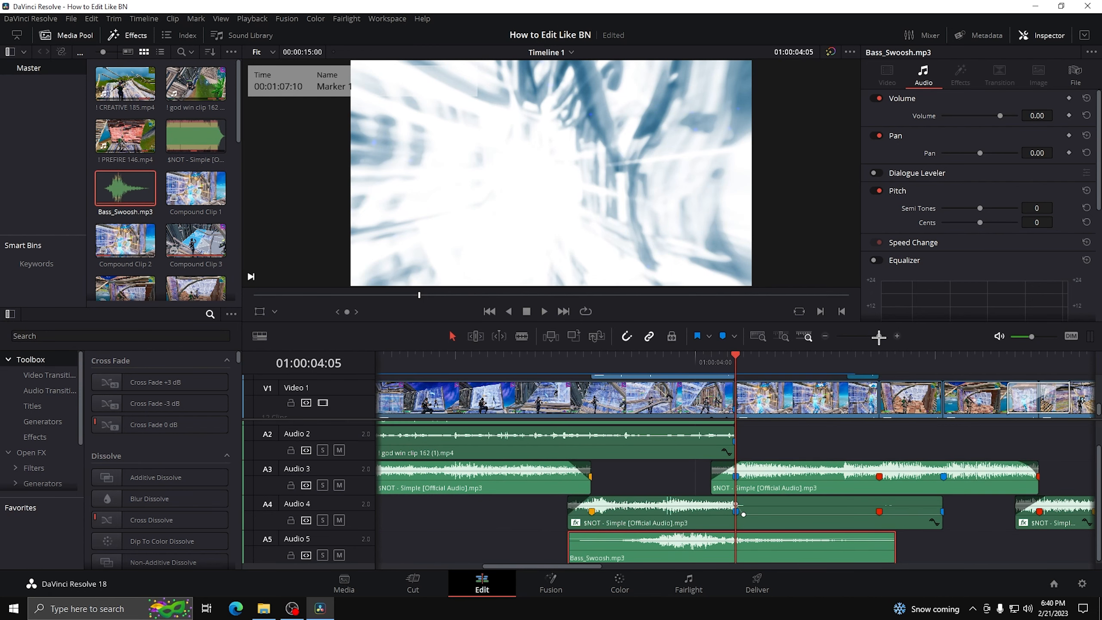
# Trim the end of Bass_Swoosh.mp3 and align its peak with the cut at 01:00:04:05, and set its volume to -14
pyautogui.moveTo(895, 541); pyautogui.dragTo(879, 542)
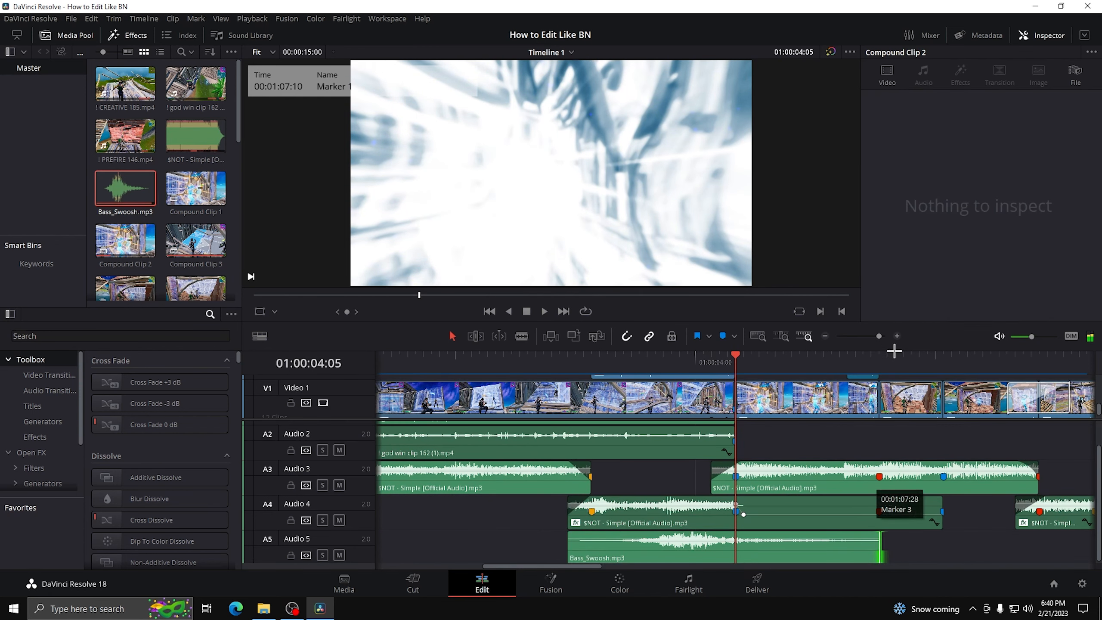
pyautogui.click(897, 336)
pyautogui.moveTo(661, 555); pyautogui.dragTo(753, 552)
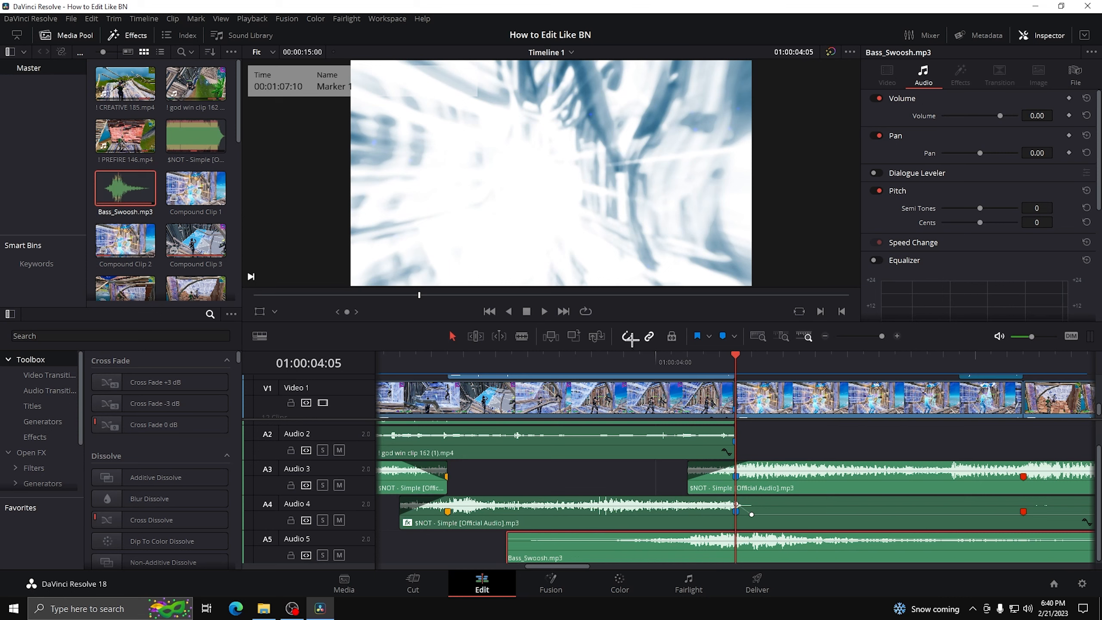
pyautogui.click(825, 336)
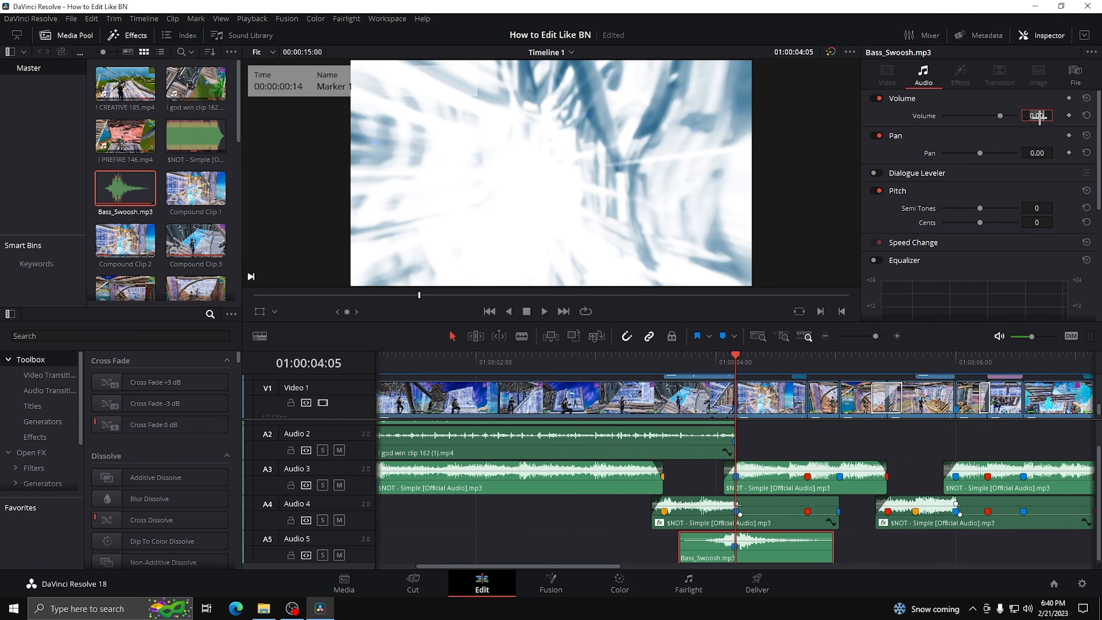
pyautogui.moveTo(1039, 116); pyautogui.dragTo(1038, 116)
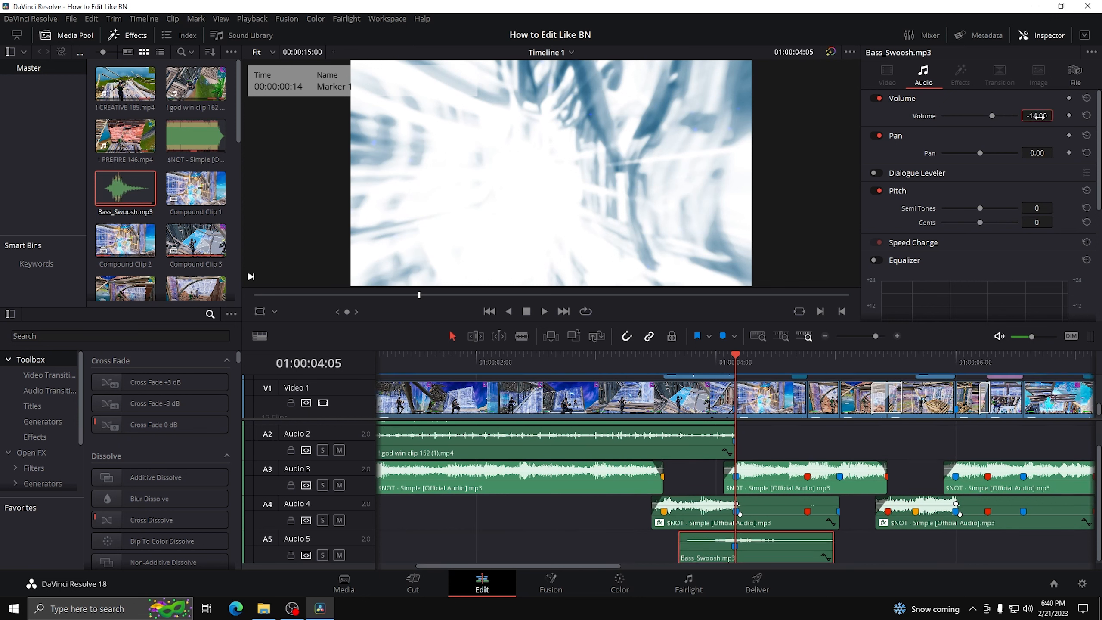
pyautogui.click(862, 541)
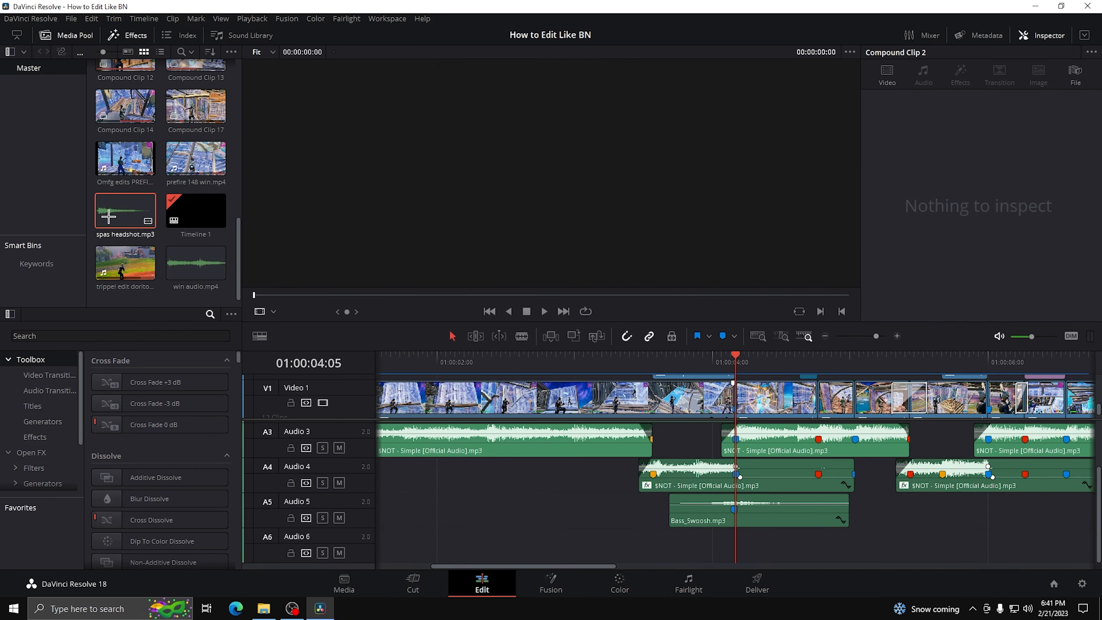
# Add spas headshot.mp3 on a new Audio 6 track beneath the swoosh, with its loudest hit at the 01:00:04:05 cut
pyautogui.moveTo(109, 215); pyautogui.dragTo(720, 548)
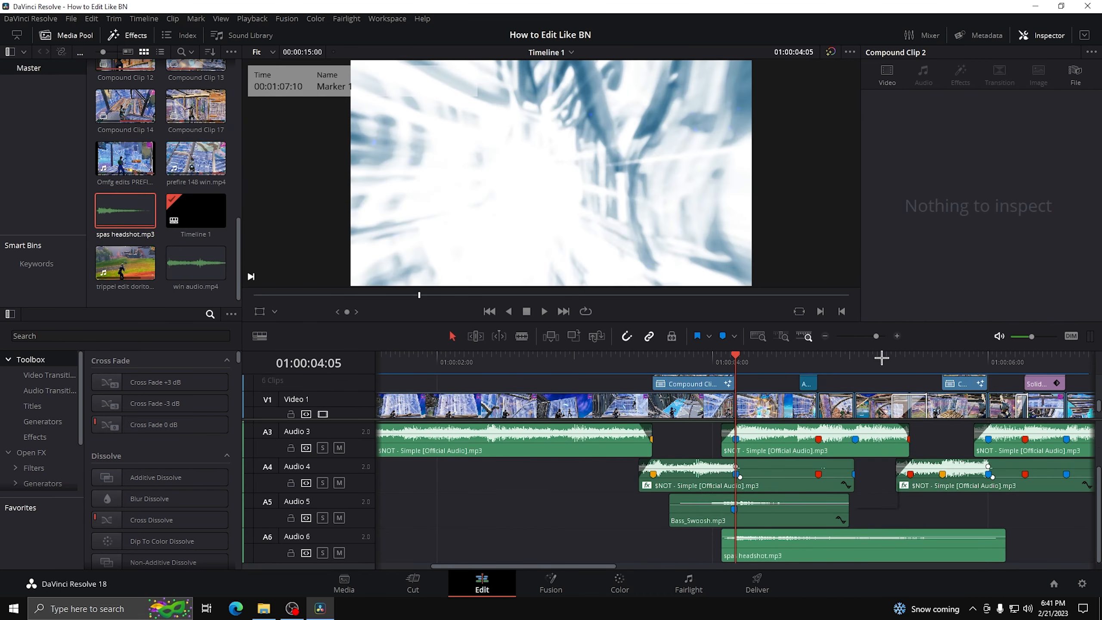
pyautogui.moveTo(877, 336); pyautogui.dragTo(894, 336)
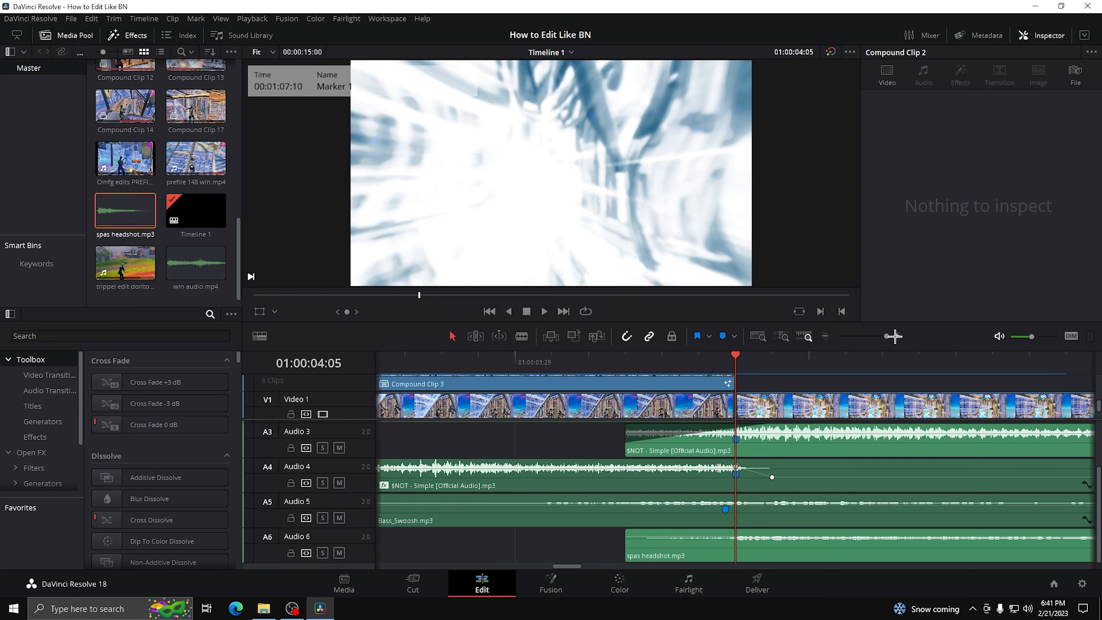
pyautogui.click(825, 336)
pyautogui.click(825, 337)
pyautogui.click(760, 532)
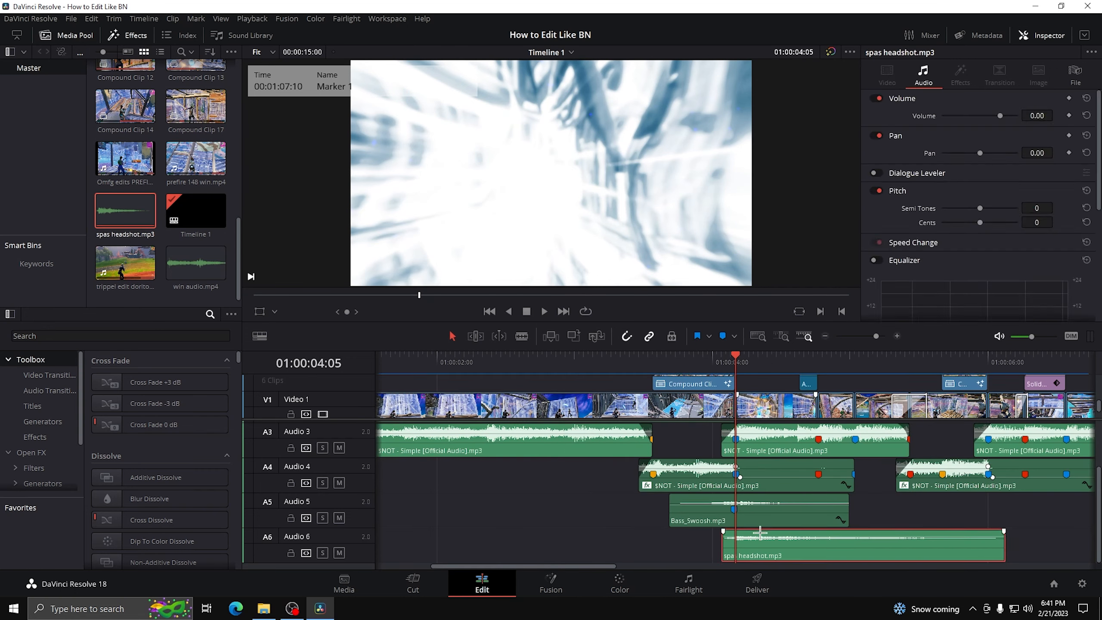
# Split the spas headshot.mp3 clip at 01:00:05:01 and delete the remainder after the cut
pyautogui.click(855, 358)
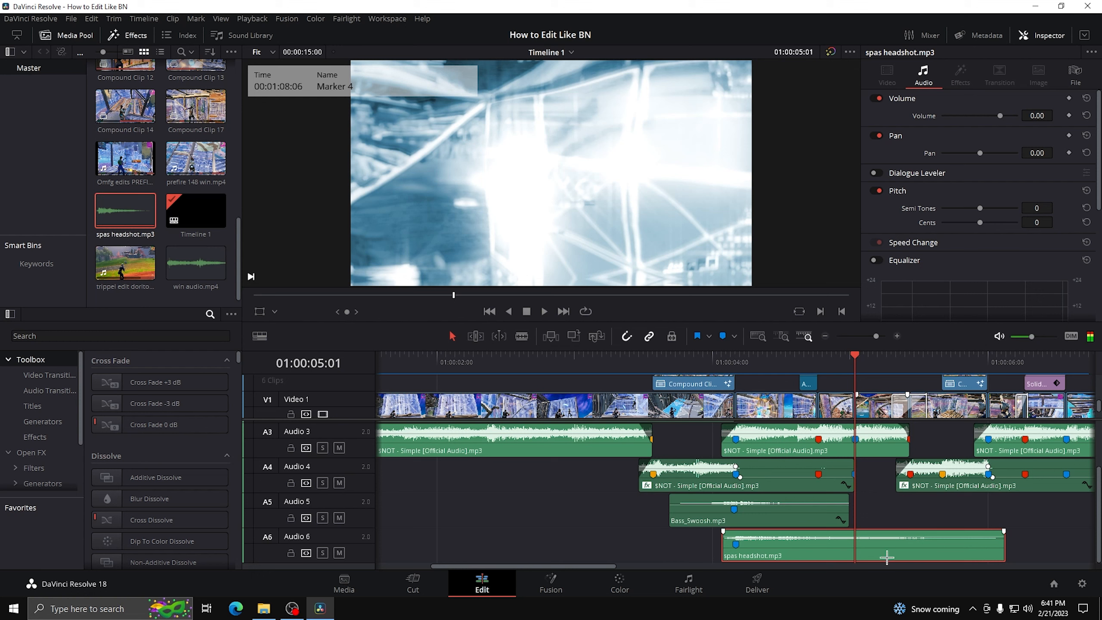
pyautogui.hotkey('ctrl', 'b')
pyautogui.click(874, 545)
pyautogui.press('Delete')
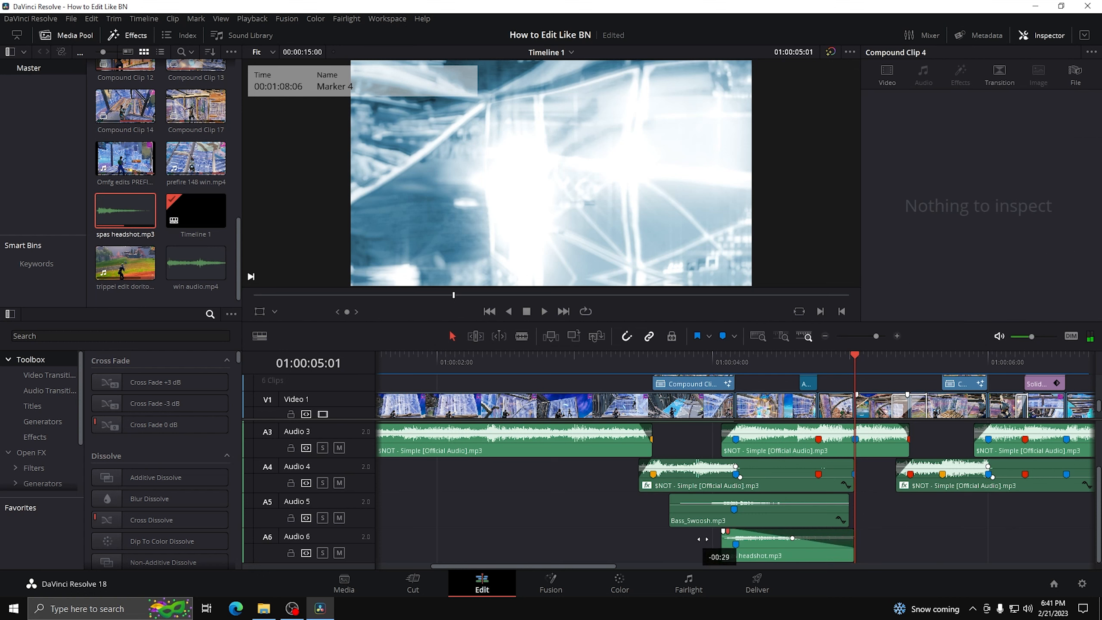
# Add a fade-out spanning almost the whole spas headshot.mp3 clip and set its volume to -4
pyautogui.click(773, 545)
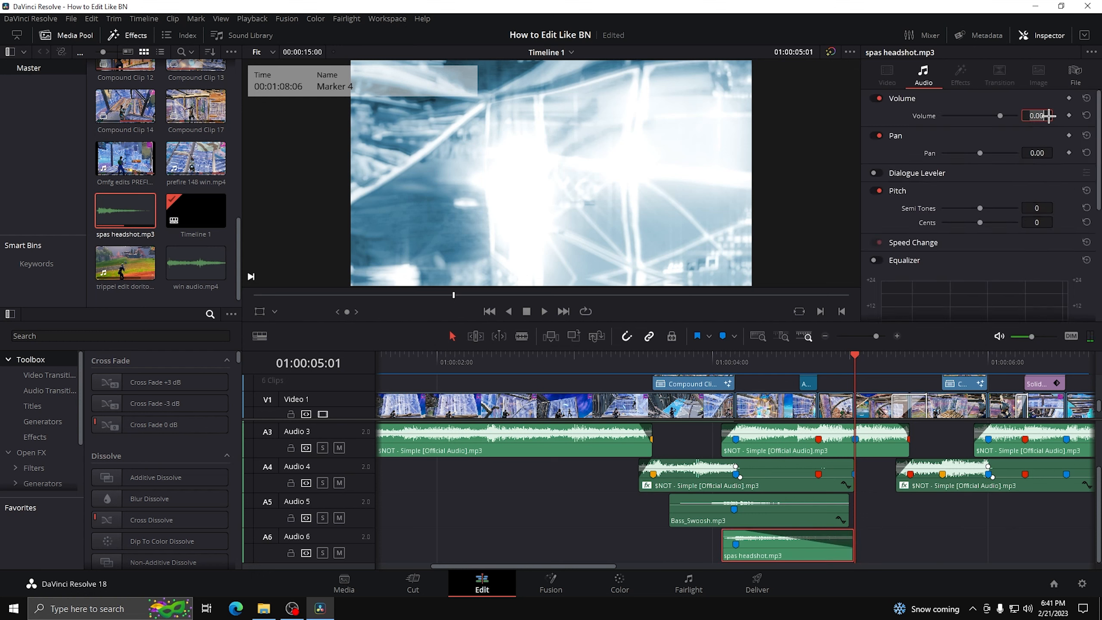
pyautogui.write('-4')
pyautogui.press('Return')
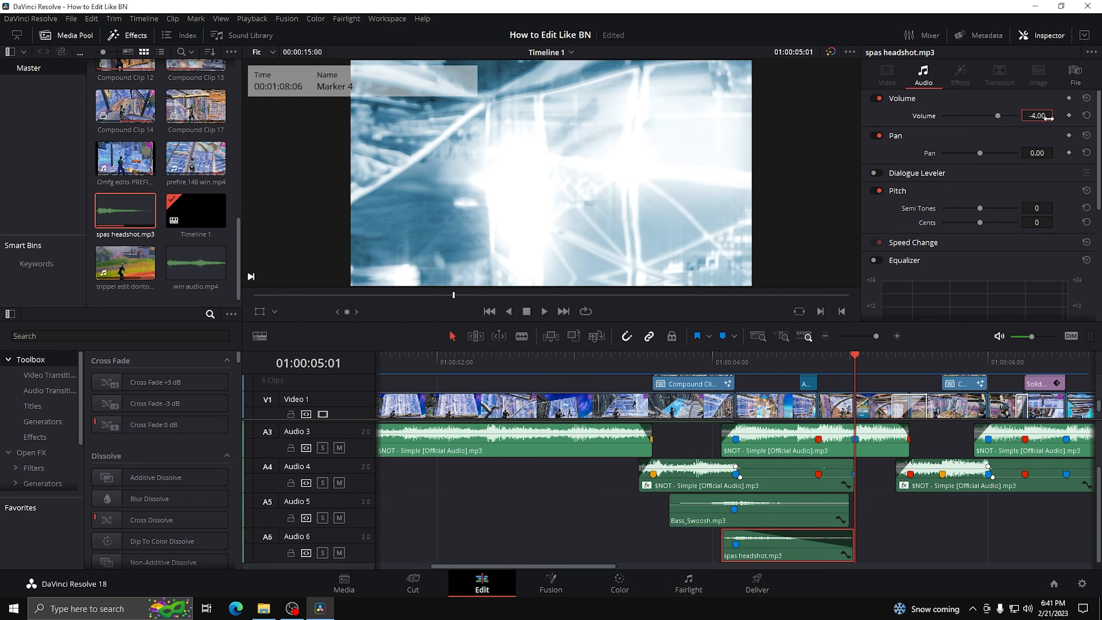
pyautogui.click(916, 530)
# Add win audio.mp4 on a new Audio 7 track and, with snapping off, align its first peak with the 01:00:04:05 cut
pyautogui.moveTo(186, 272); pyautogui.dragTo(440, 543)
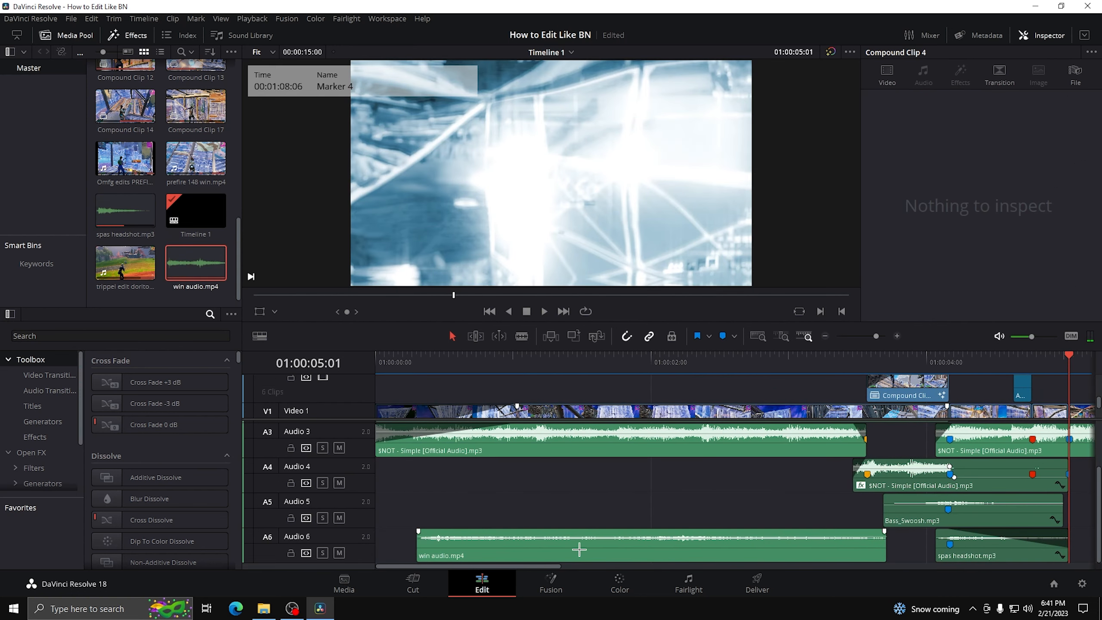
pyautogui.moveTo(580, 549); pyautogui.dragTo(970, 536)
pyautogui.click(1033, 361)
pyautogui.click(949, 360)
pyautogui.click(895, 335)
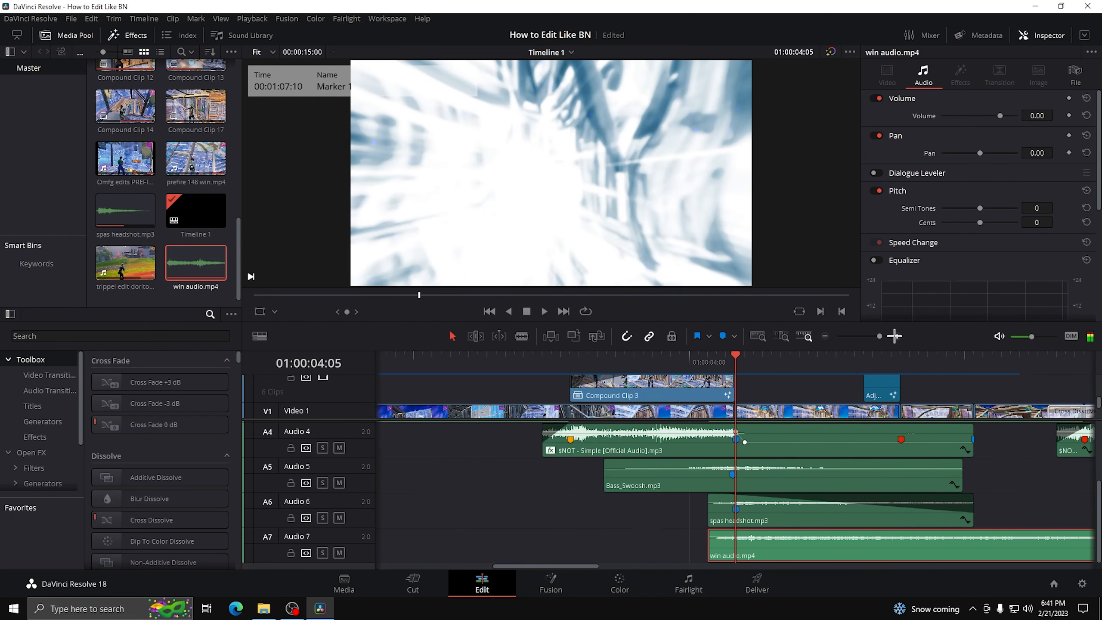
pyautogui.click(895, 335)
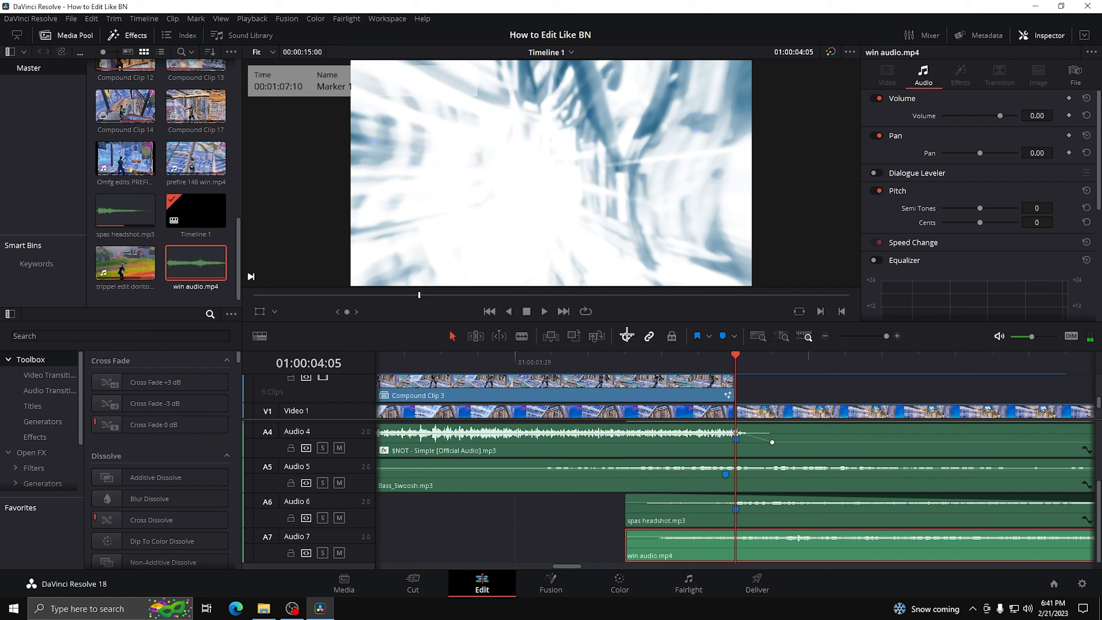
pyautogui.moveTo(804, 548); pyautogui.dragTo(752, 554)
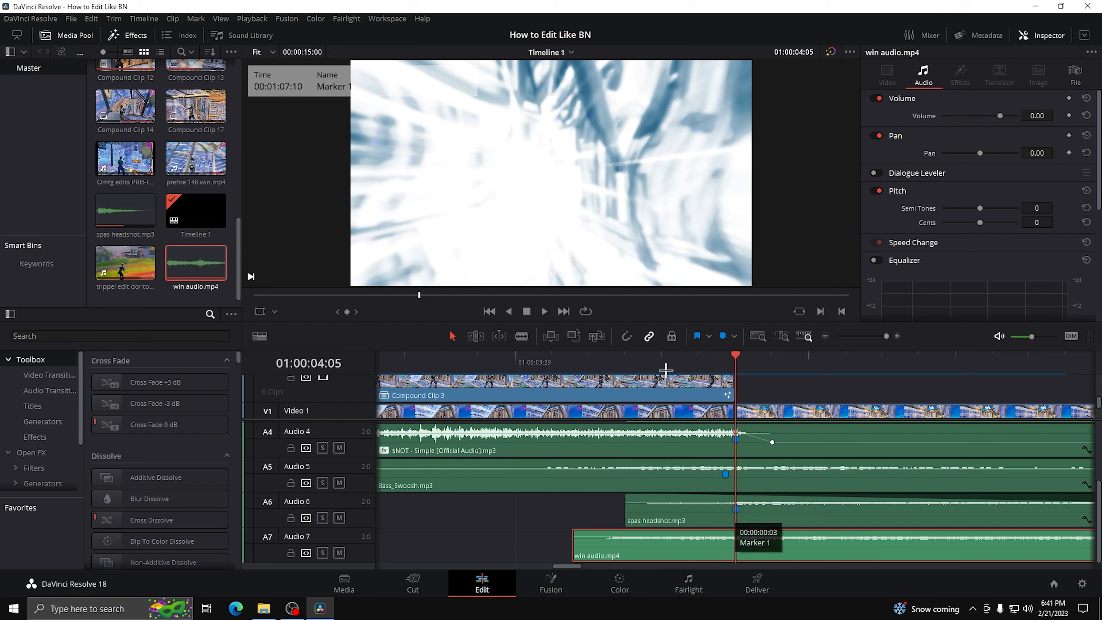
pyautogui.click(821, 334)
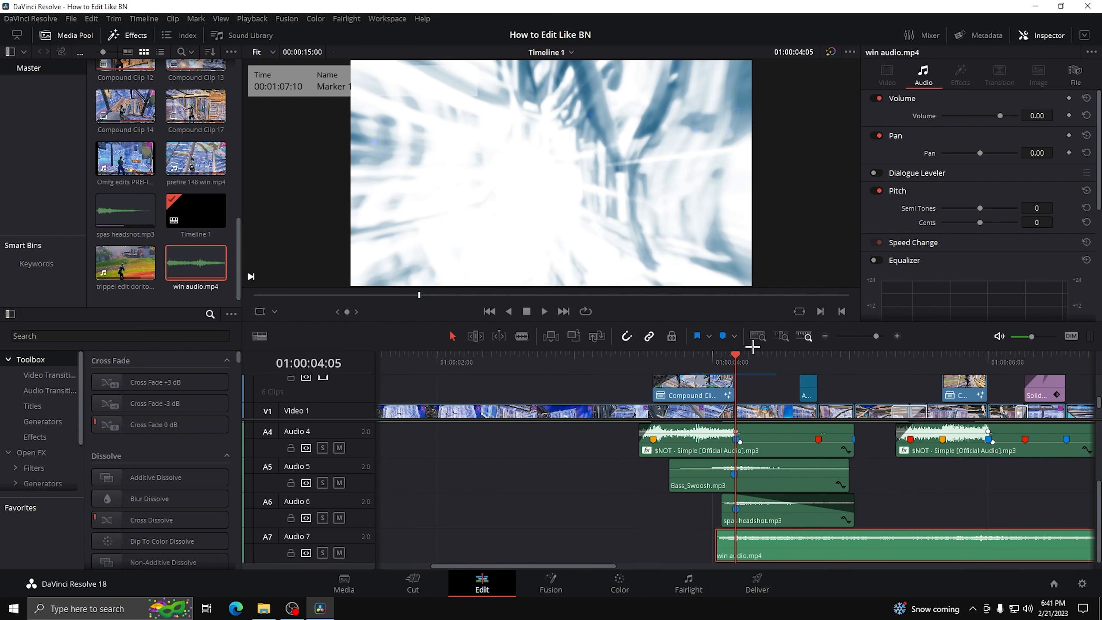
# Split the win audio.mp4 clip at 01:00:05:01 and delete the part after the split
pyautogui.press('space')
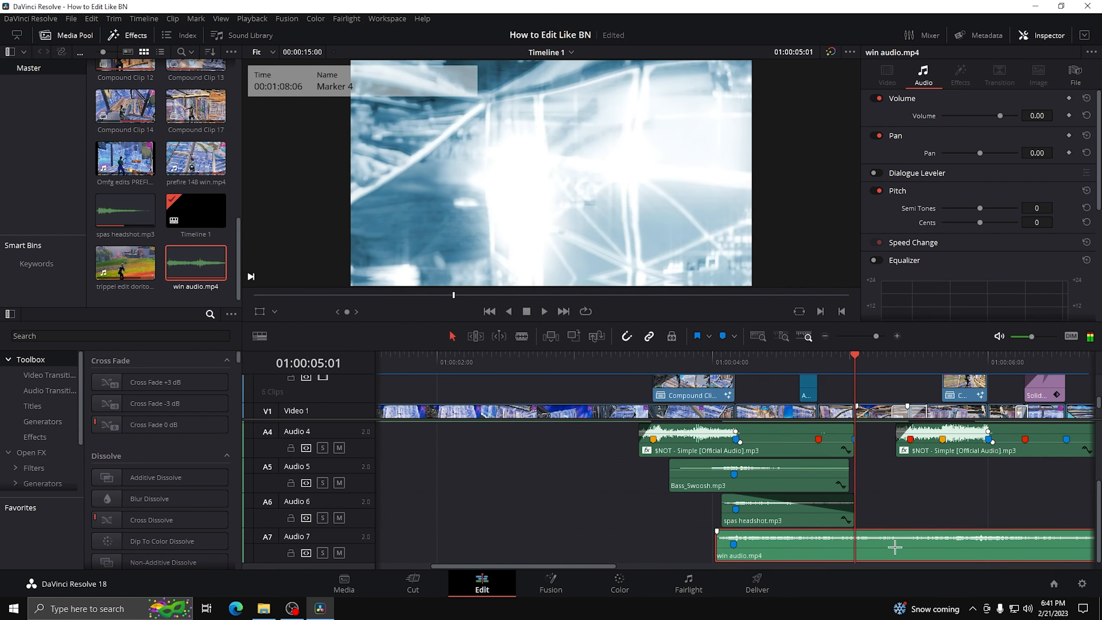
pyautogui.hotkey('ctrl', 'b')
pyautogui.click(868, 540)
pyautogui.press('Delete')
# Add a fade-out spanning nearly the full length of the win audio.mp4 clip and adjust its volume
pyautogui.moveTo(854, 532); pyautogui.dragTo(660, 532)
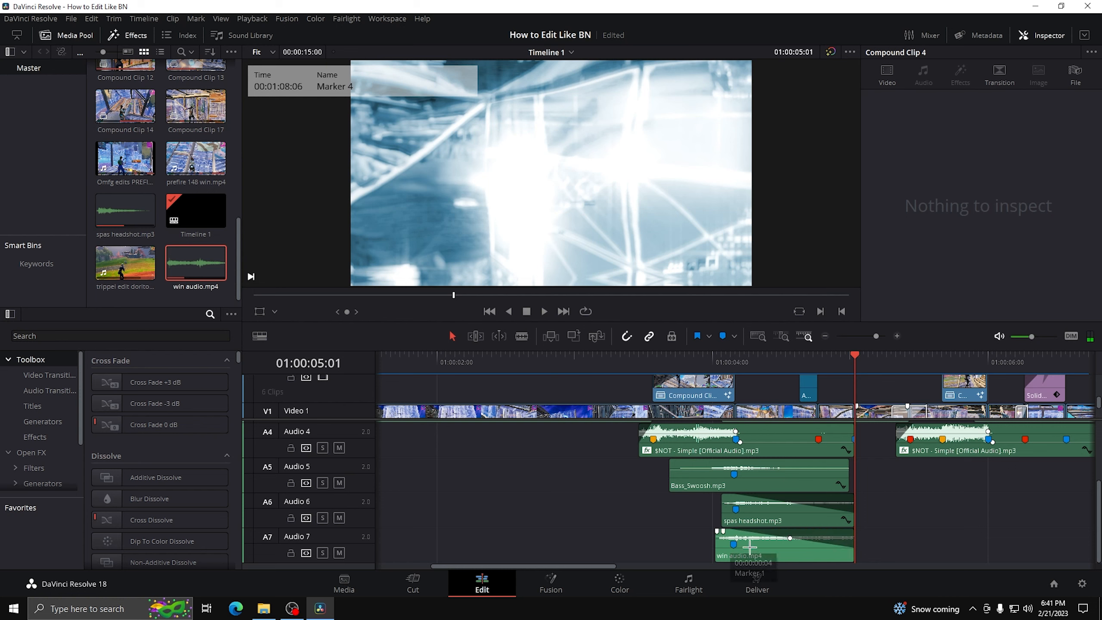
pyautogui.click(764, 550)
pyautogui.press('BackSpace')
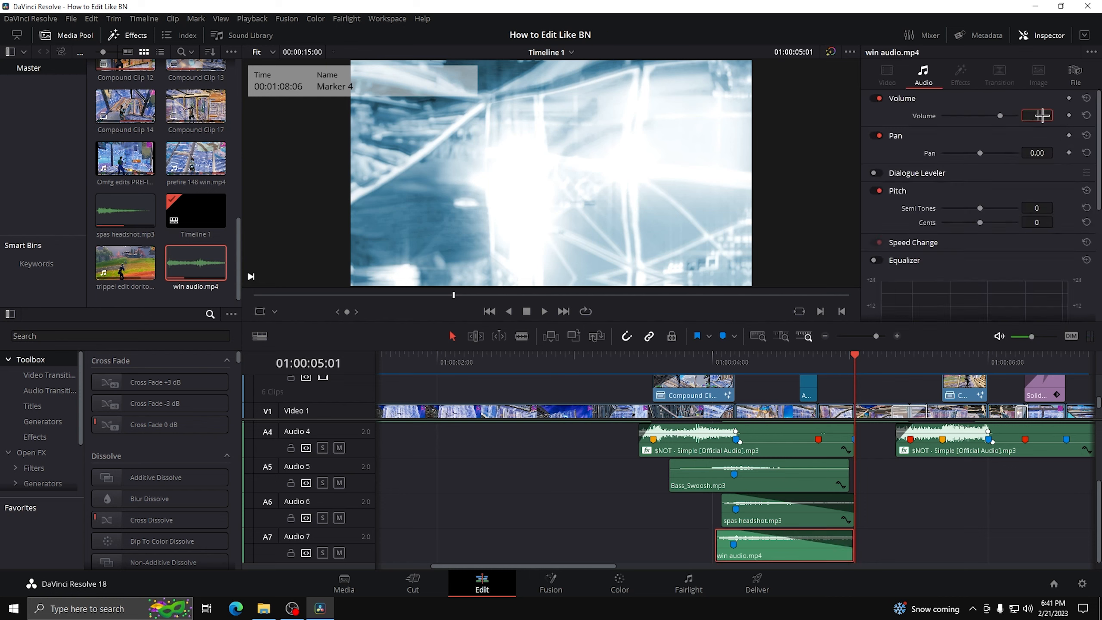
# Play the timeline from 01:00:03:01 to check the layered sound effects at the first transition
pyautogui.scroll(3, 580, 477)
pyautogui.click(580, 368)
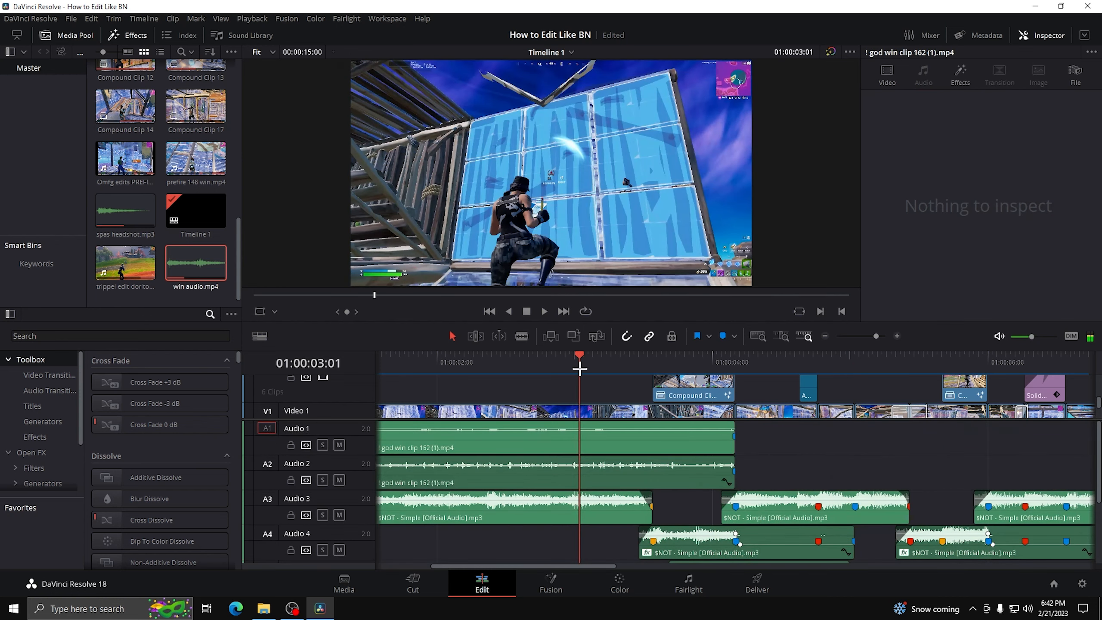
pyautogui.press('space')
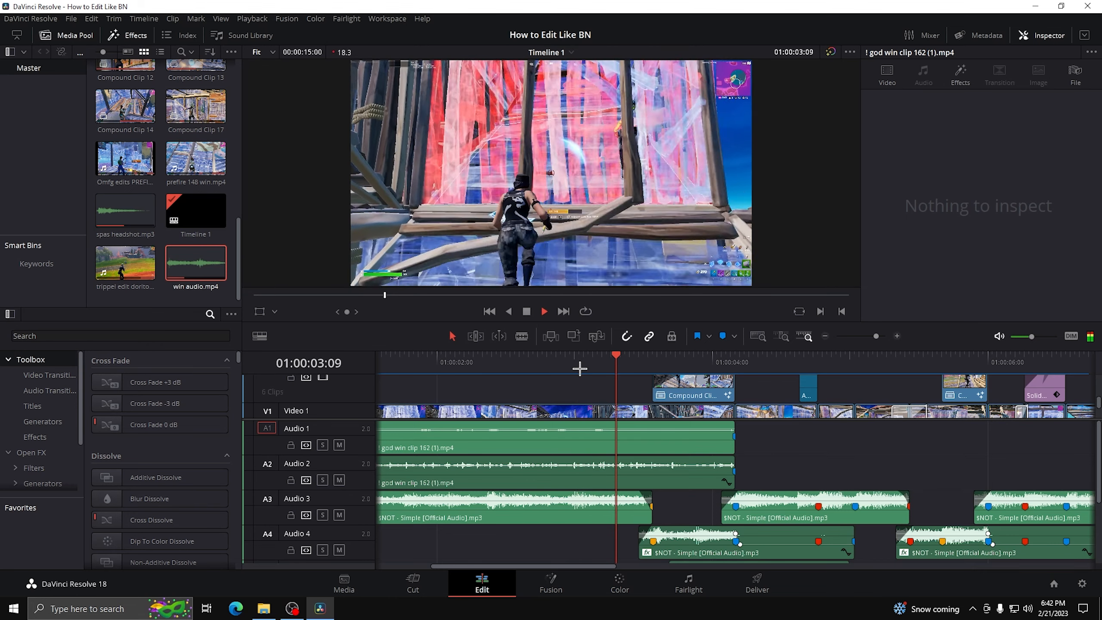
pyautogui.press('space')
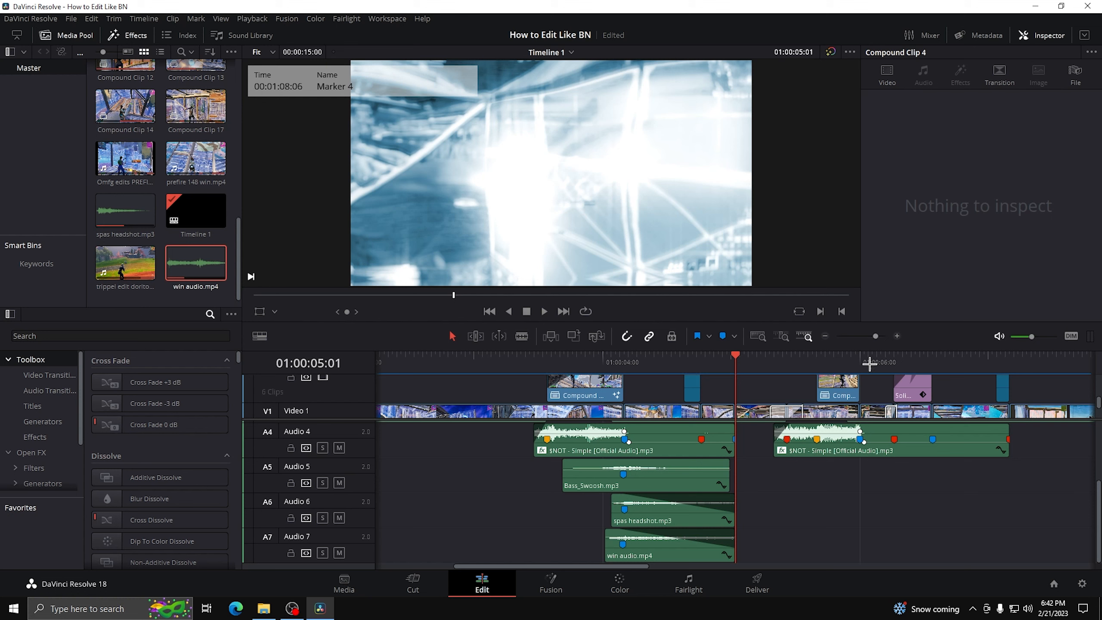
# Duplicate Bass_Swoosh.mp3 onto a new Audio 8 track with its peak at 01:00:05:01, and save the project
pyautogui.click(643, 522)
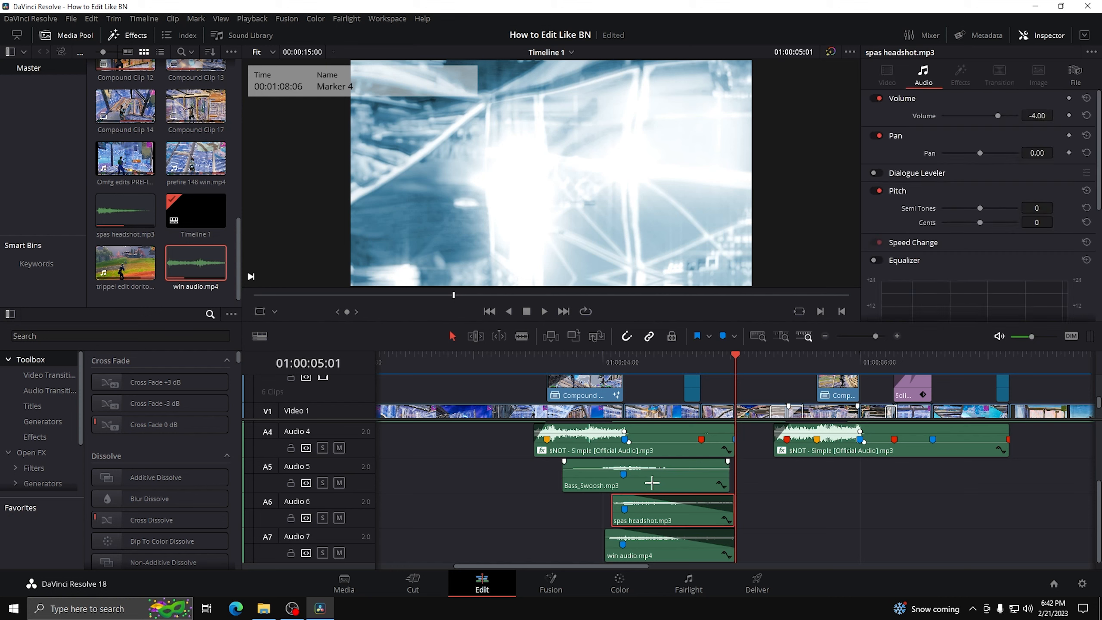
pyautogui.keyDown('ctrl'); pyautogui.click(652, 482); pyautogui.keyUp('ctrl')
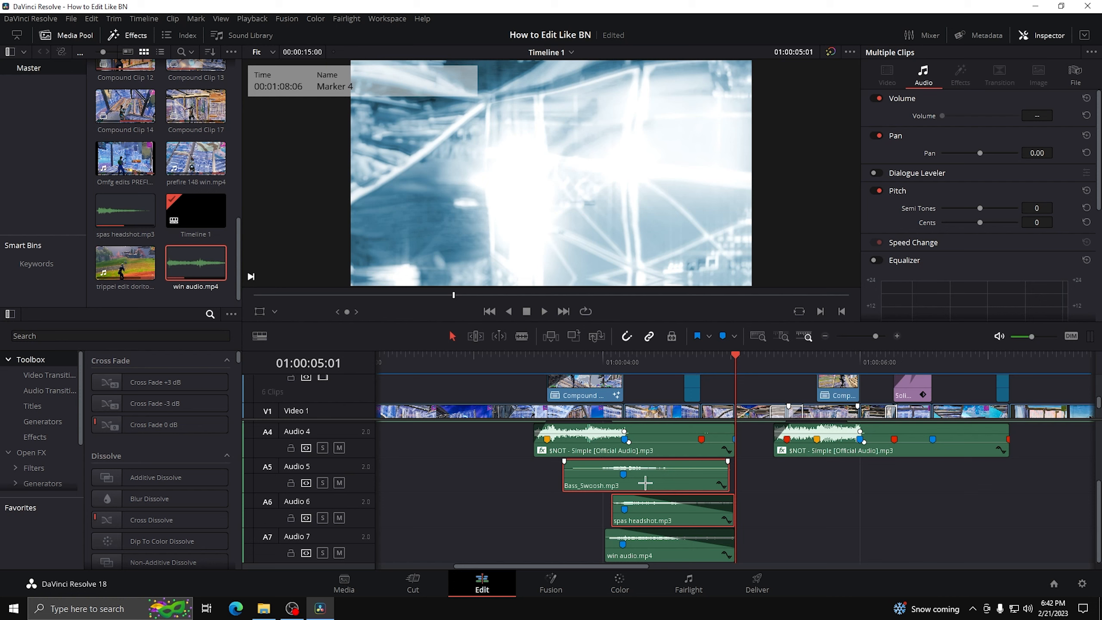
pyautogui.moveTo(644, 482)
pyautogui.mouseDown()
pyautogui.moveTo(850, 483)
pyautogui.moveTo(854, 562)
pyautogui.moveTo(761, 555)
pyautogui.mouseUp()
pyautogui.click(775, 514)
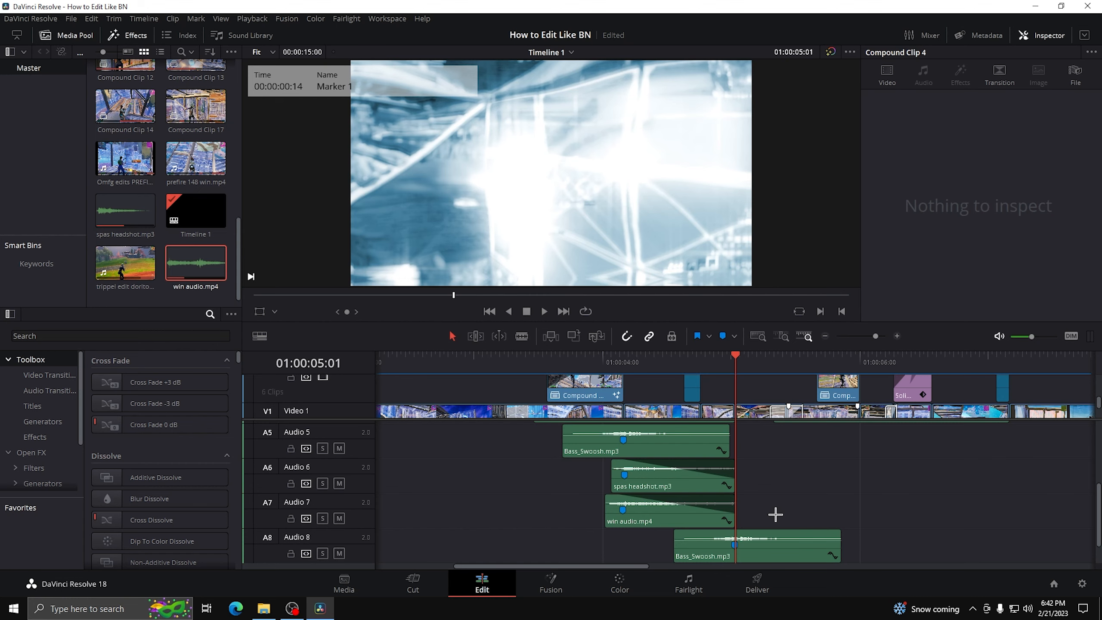
pyautogui.hotkey('ctrl', 's')
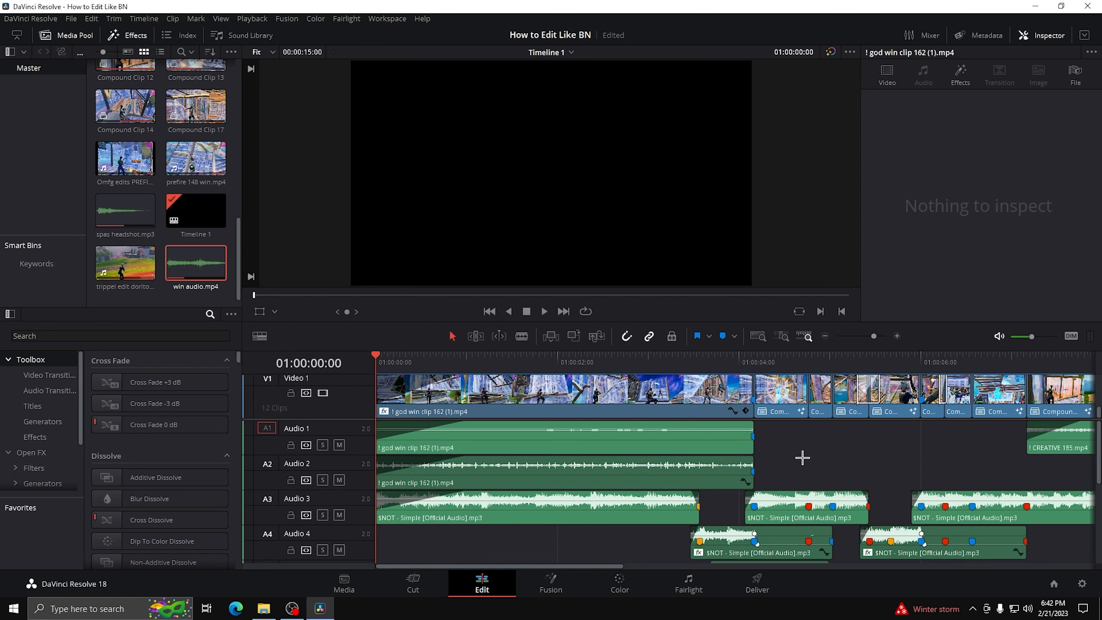
# Open the Deliver page, name the export No Color Correction, and choose the Downloads folder as its location
pyautogui.click(768, 581)
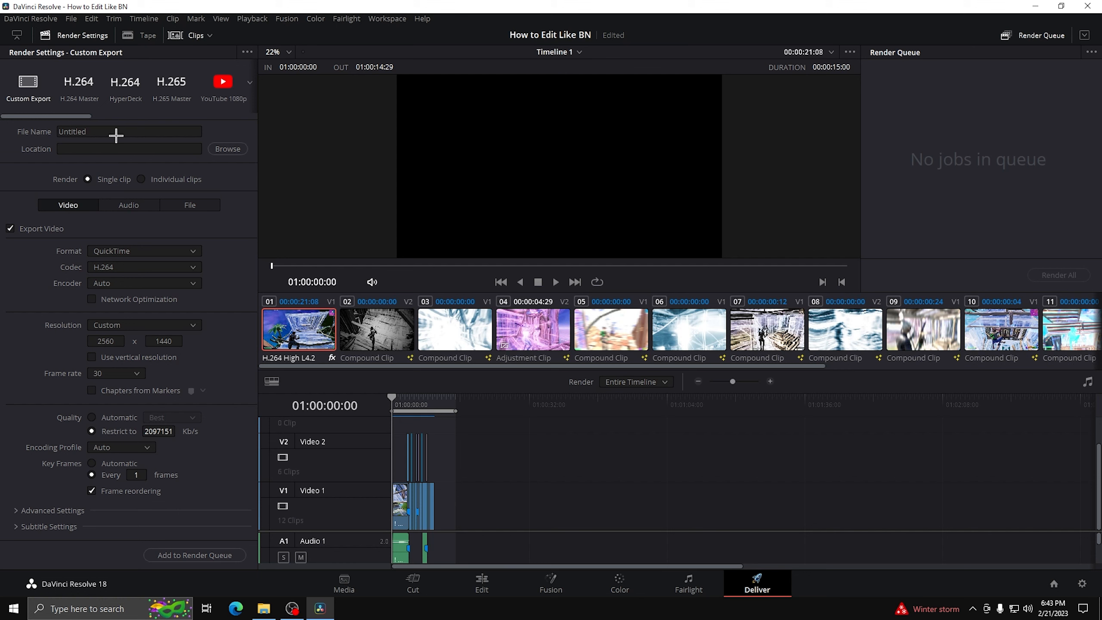
pyautogui.click(57, 132)
pyautogui.press('BackSpace')
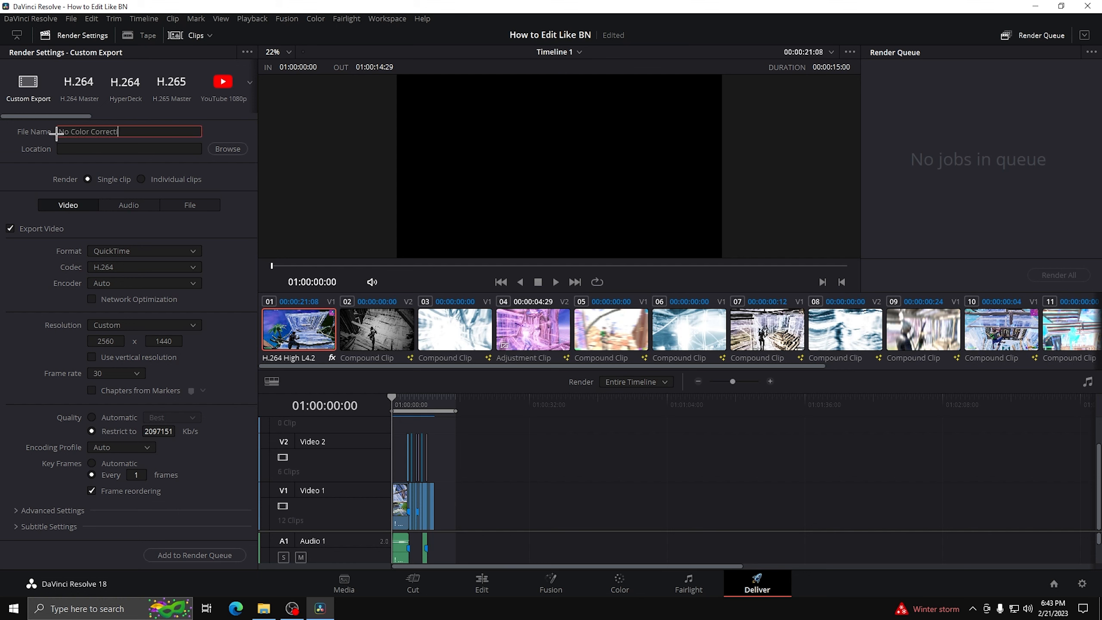
pyautogui.click(227, 149)
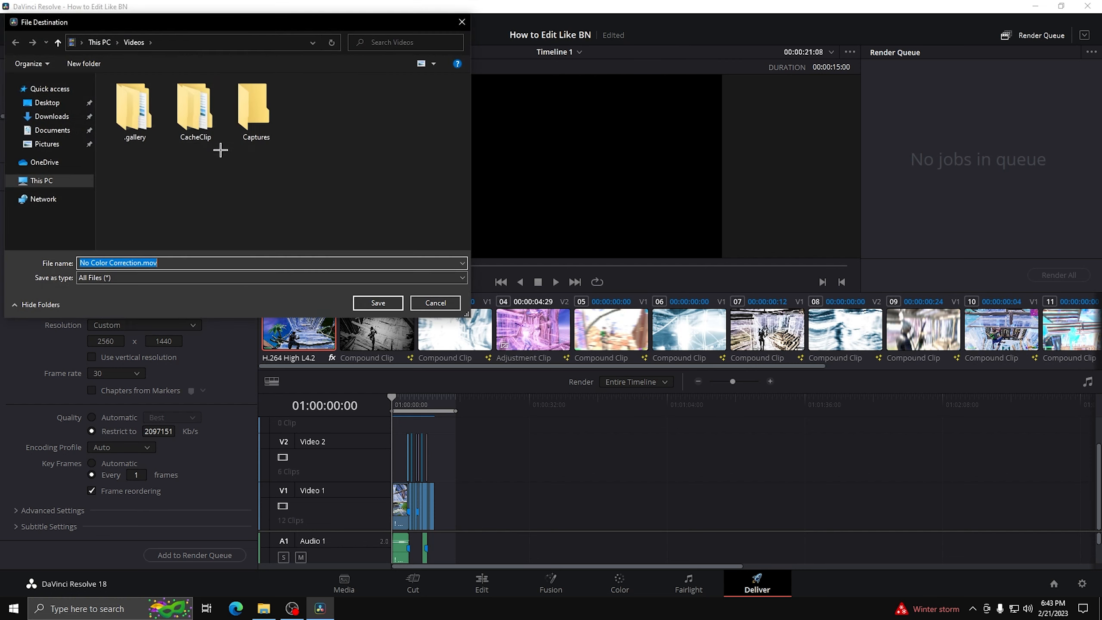
pyautogui.click(48, 116)
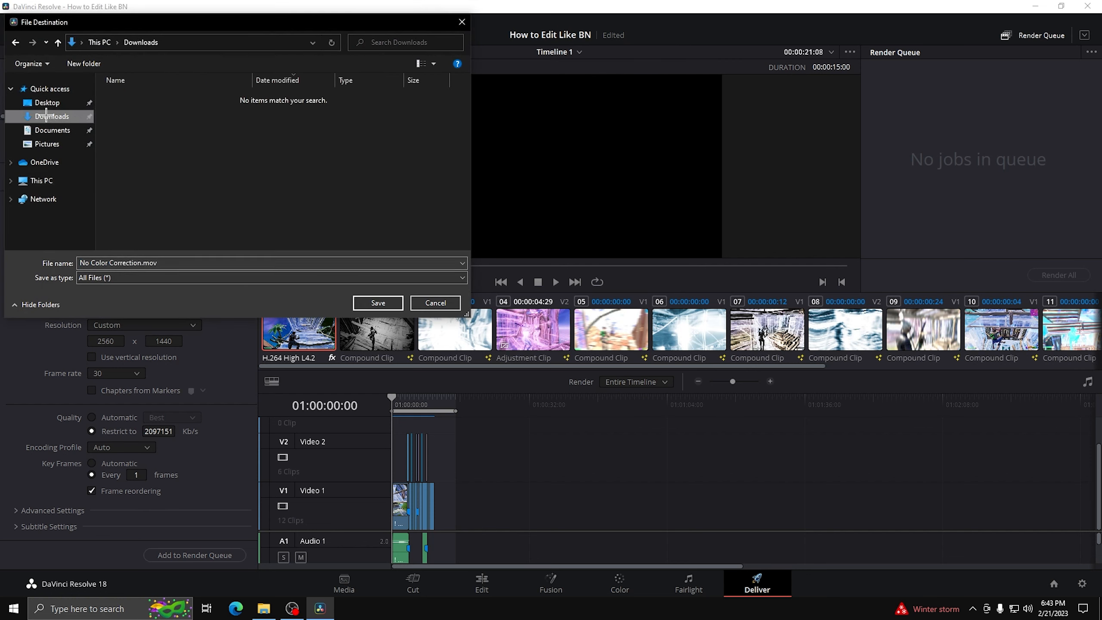
pyautogui.click(378, 303)
# Set the export format to MP4 and restrict the quality to the maximum bitrate of 2097151 Kb/s
pyautogui.click(118, 251)
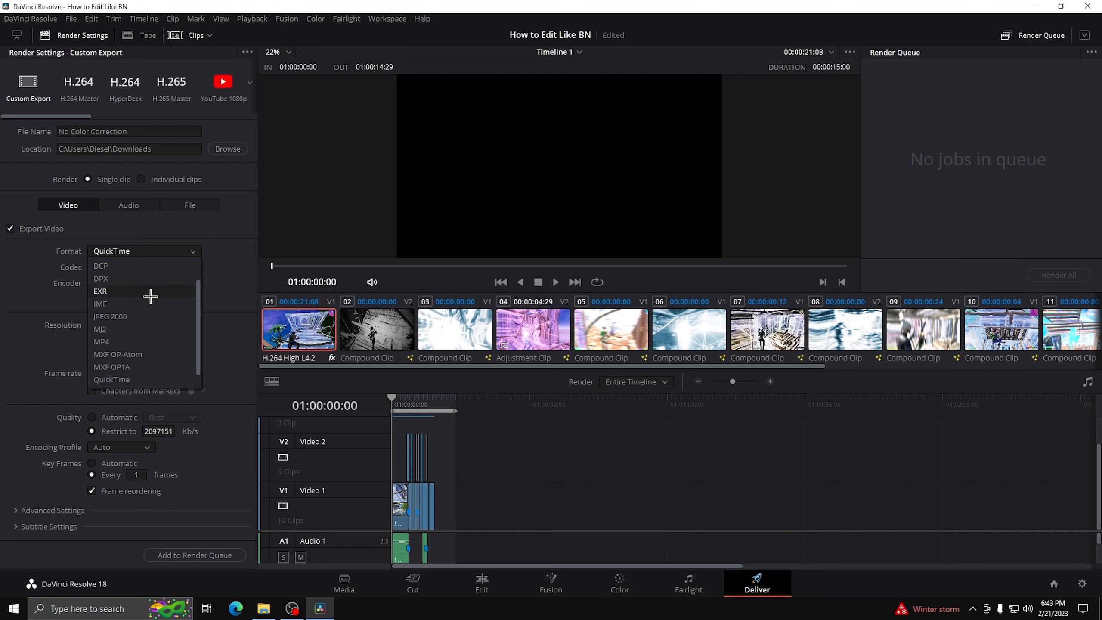
pyautogui.click(124, 340)
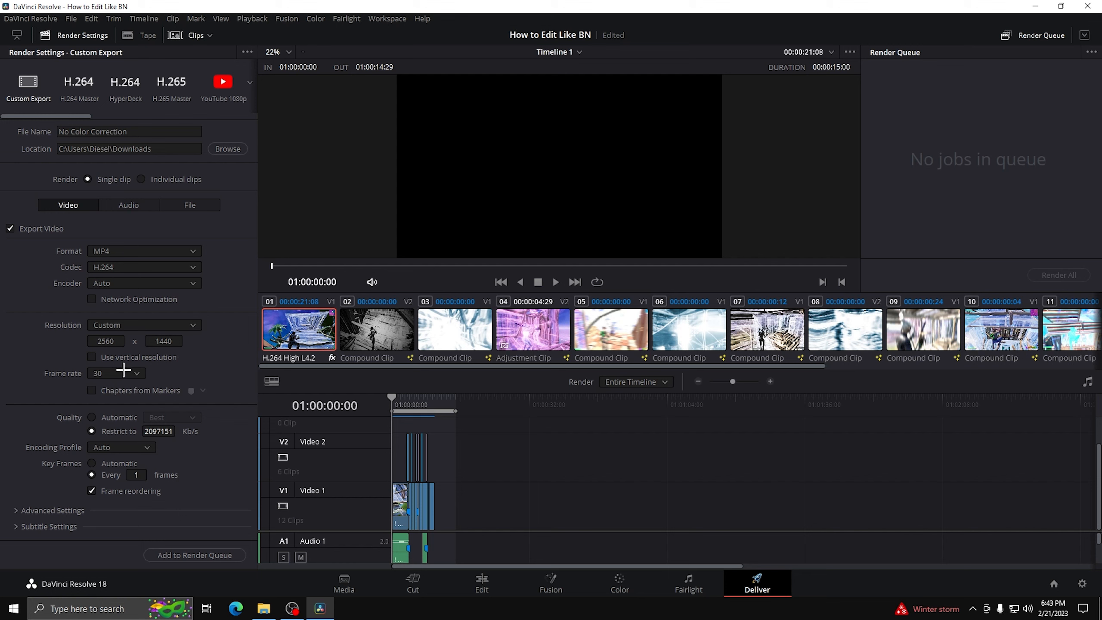
pyautogui.click(162, 432)
pyautogui.doubleClick(165, 431)
pyautogui.press('BackSpace')
pyautogui.write('222222222')
pyautogui.press('Return')
pyautogui.click(46, 470)
# Force sizing and debayer to highest quality in the advanced export settings, and add the job to the render queue
pyautogui.click(32, 511)
pyautogui.scroll(-7, 32, 512)
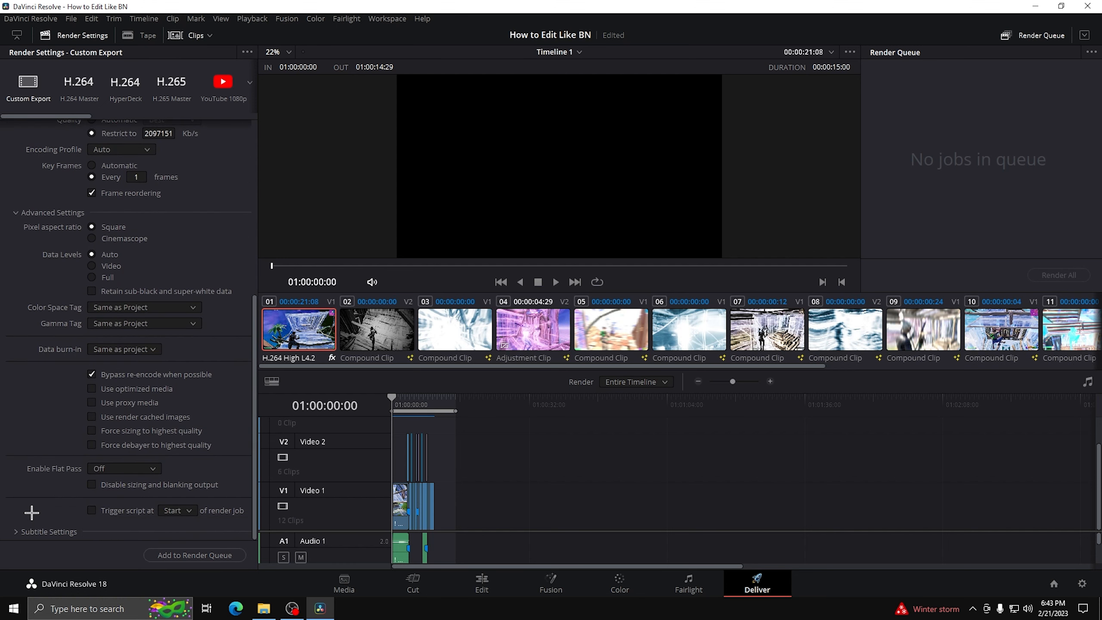
pyautogui.click(92, 431)
pyautogui.click(92, 445)
pyautogui.click(217, 555)
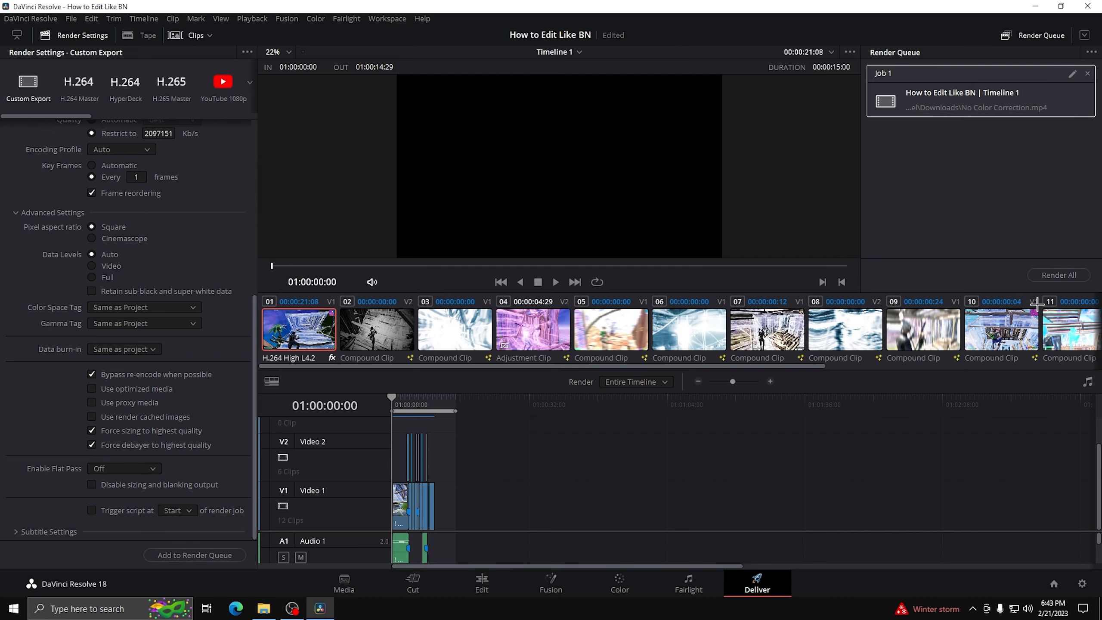
# Render the queued No Color Correction job and return to the Edit page
pyautogui.click(1043, 274)
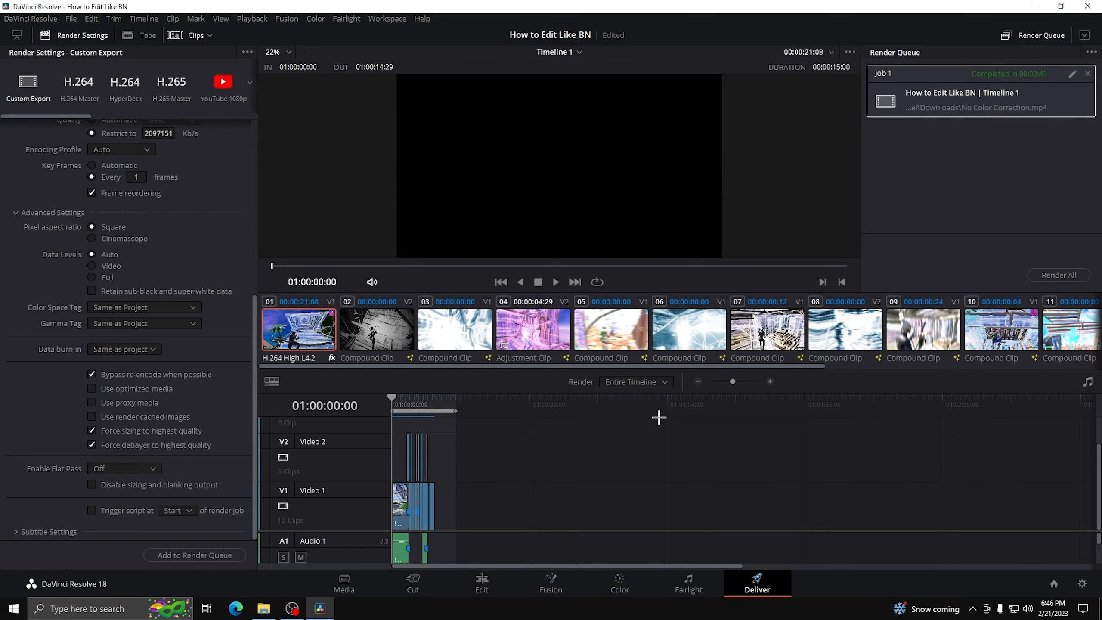
pyautogui.click(482, 583)
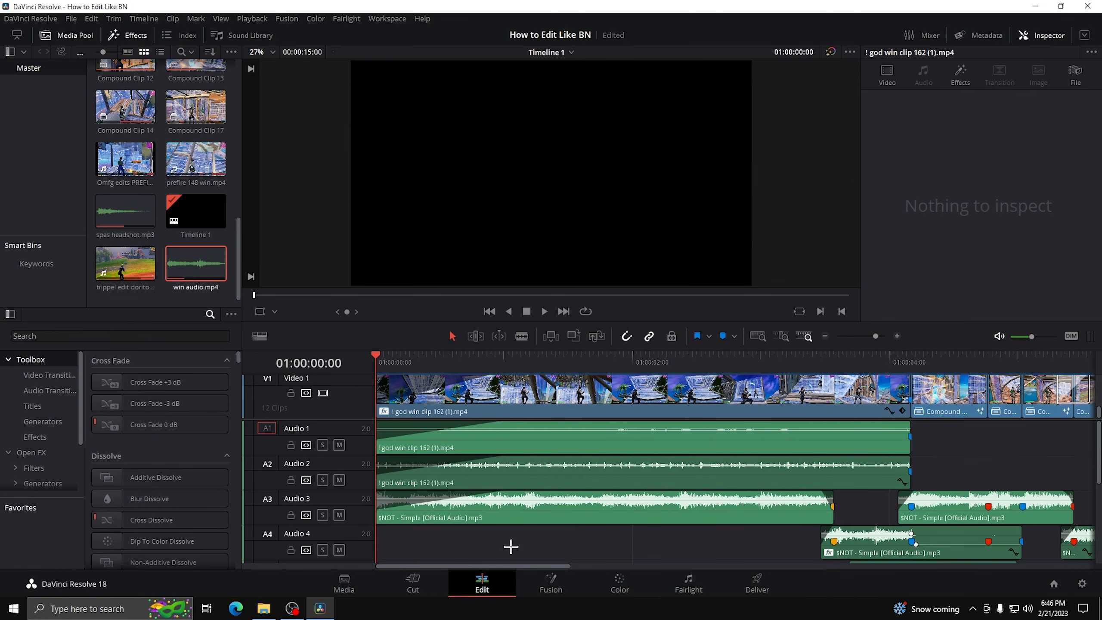
# Place No Color Correction.mp4 from the Downloads folder on Video 1 and Audio 1 at 01:00:15:20, past the end of the montage
pyautogui.moveTo(882, 337); pyautogui.dragTo(868, 337)
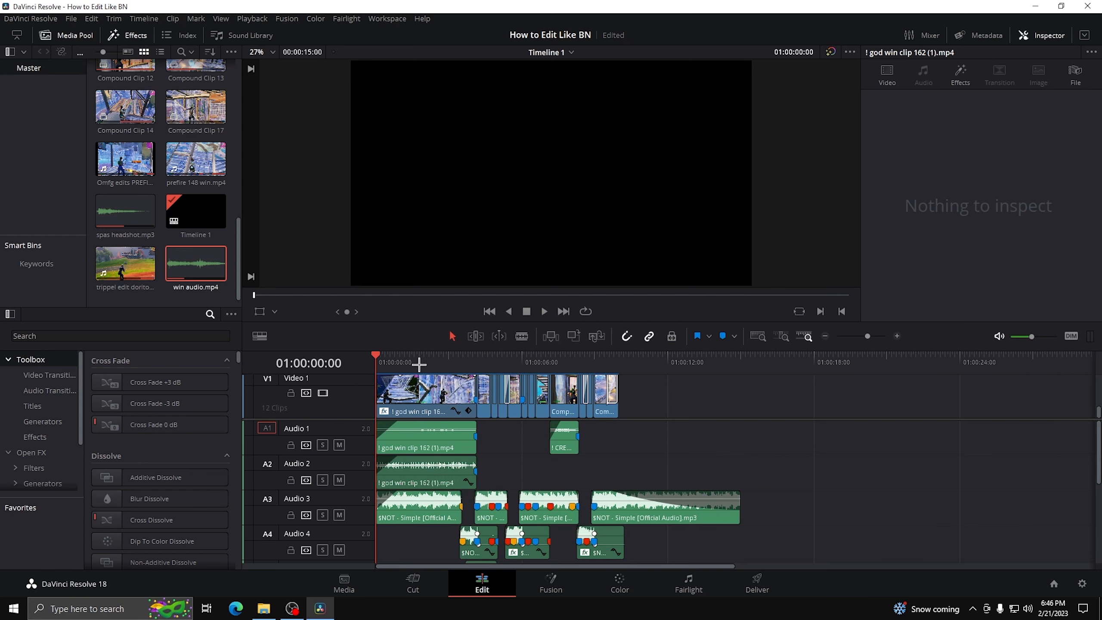
pyautogui.click(432, 363)
pyautogui.moveTo(473, 368); pyautogui.dragTo(757, 362)
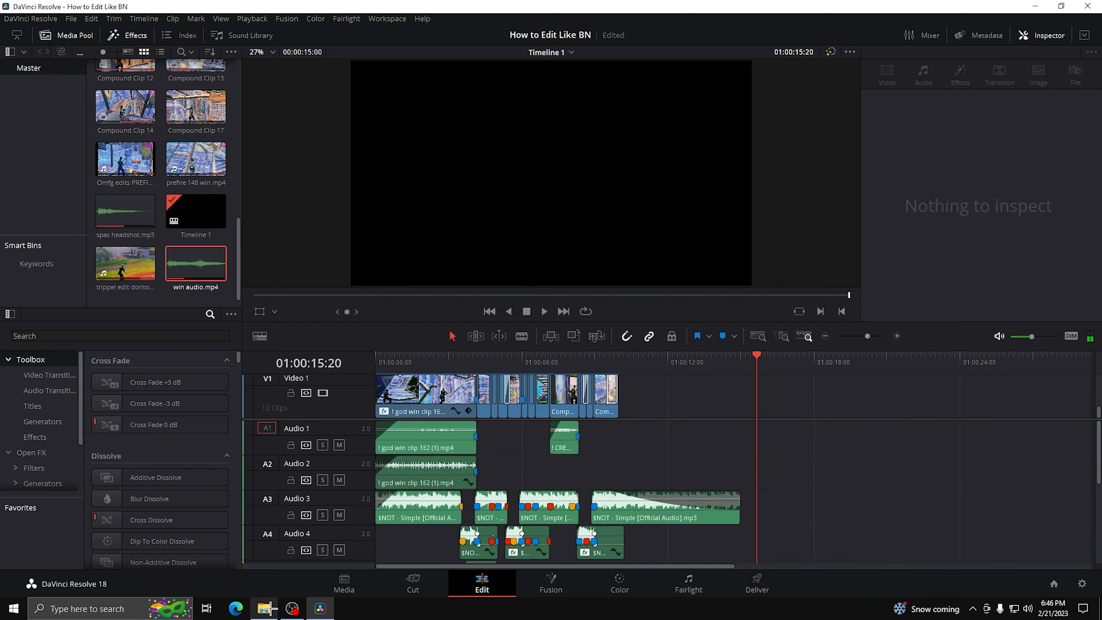
pyautogui.click(264, 608)
pyautogui.click(270, 247)
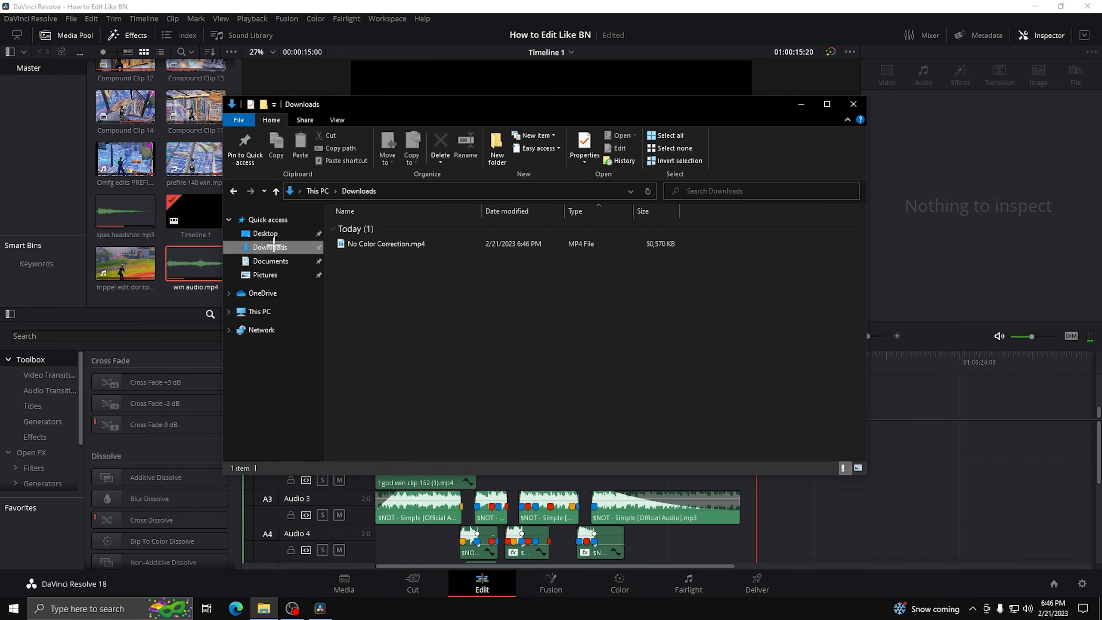
pyautogui.moveTo(352, 246); pyautogui.dragTo(881, 427)
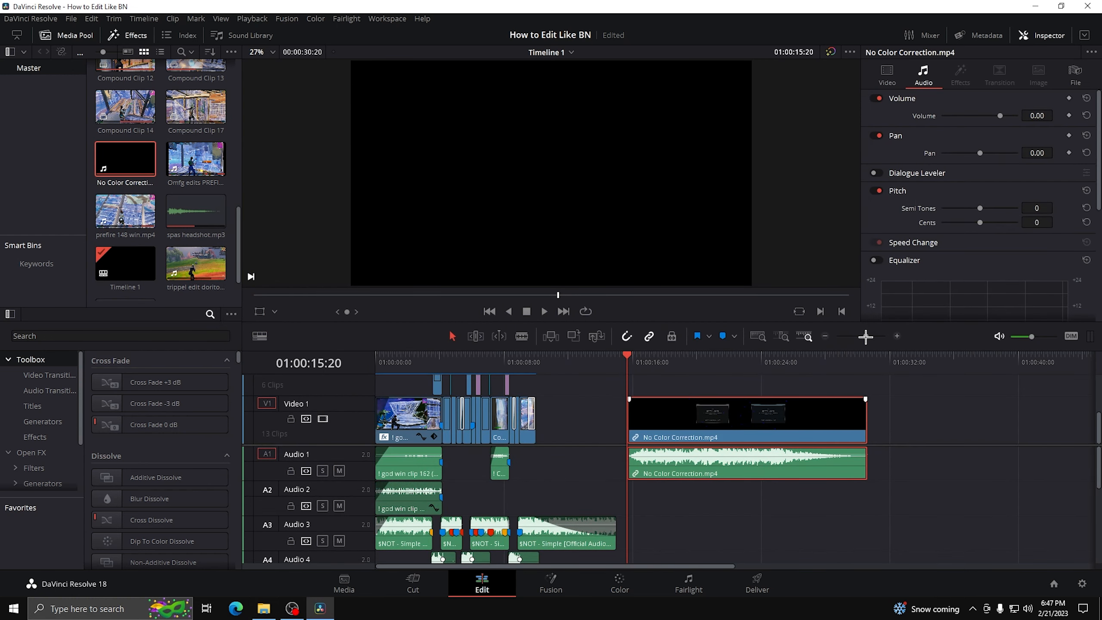
# Mark the in and out points around the No Color Correction.mp4 clip and place the playhead at 01:00:19:16
pyautogui.press('i')
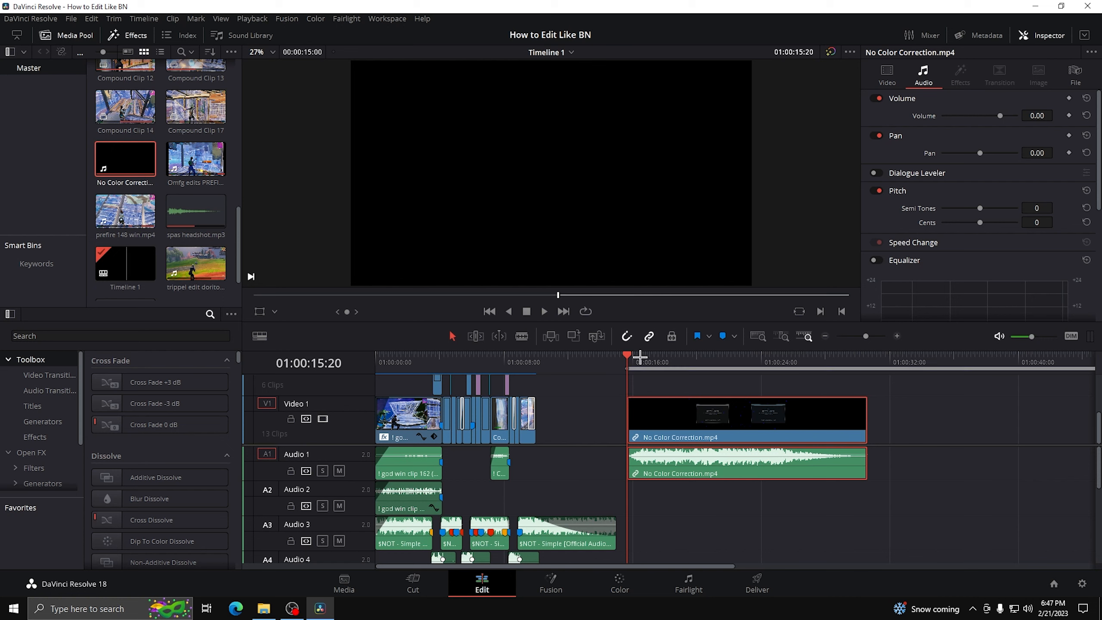
pyautogui.moveTo(627, 360); pyautogui.dragTo(694, 391)
pyautogui.press('o')
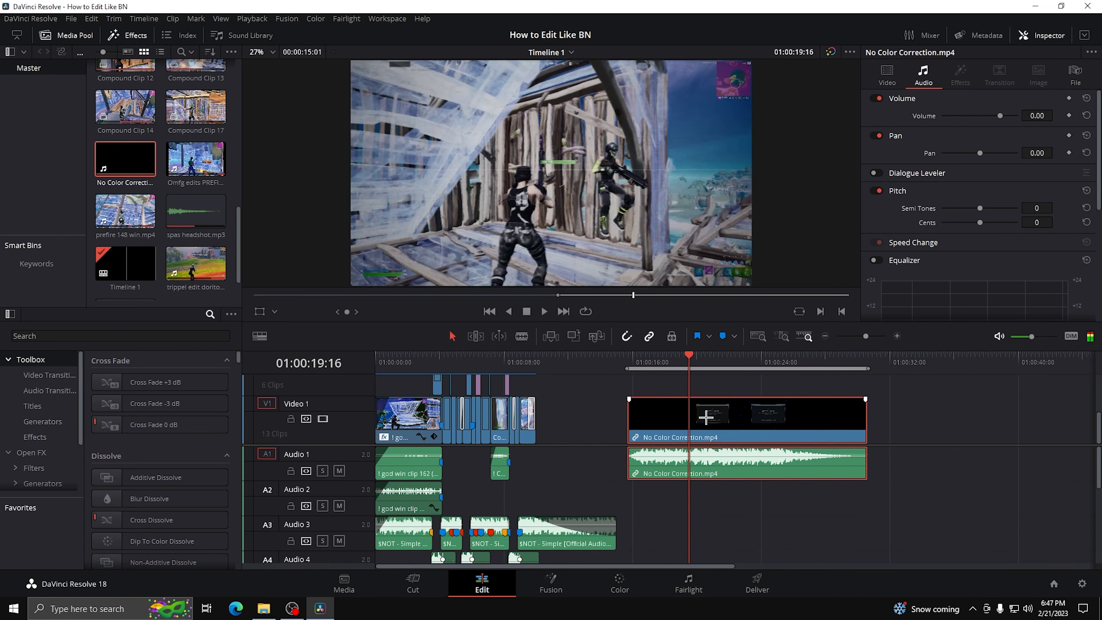
# Open the No Color Correction.mp4 clip in Fusion and add the node preset from the Color Correction + RSMB folder
pyautogui.rightClick(705, 417)
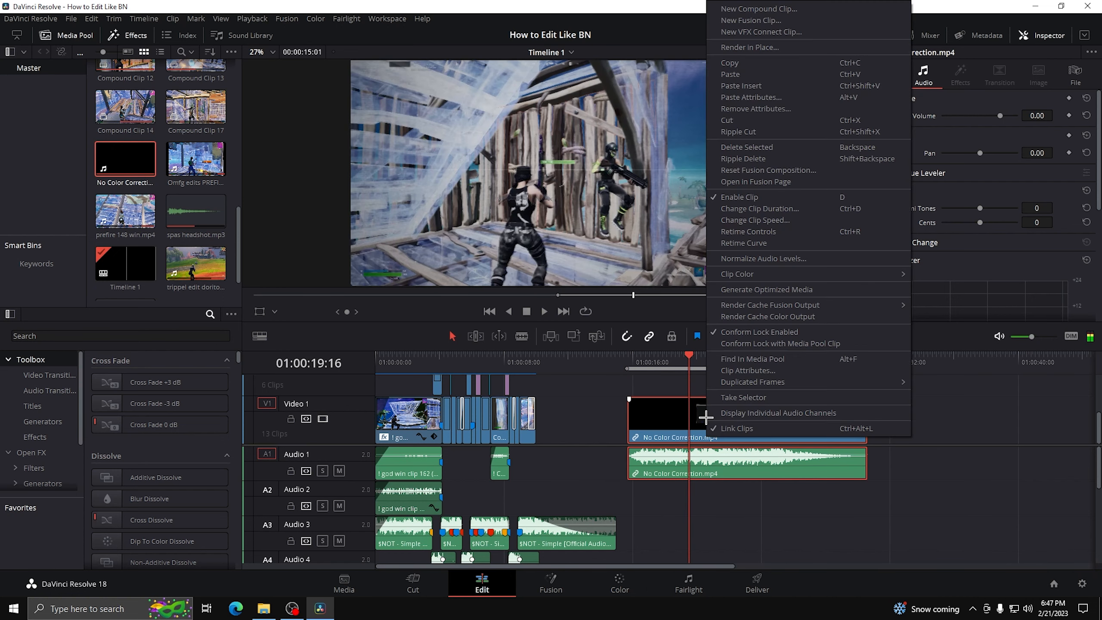
pyautogui.click(758, 181)
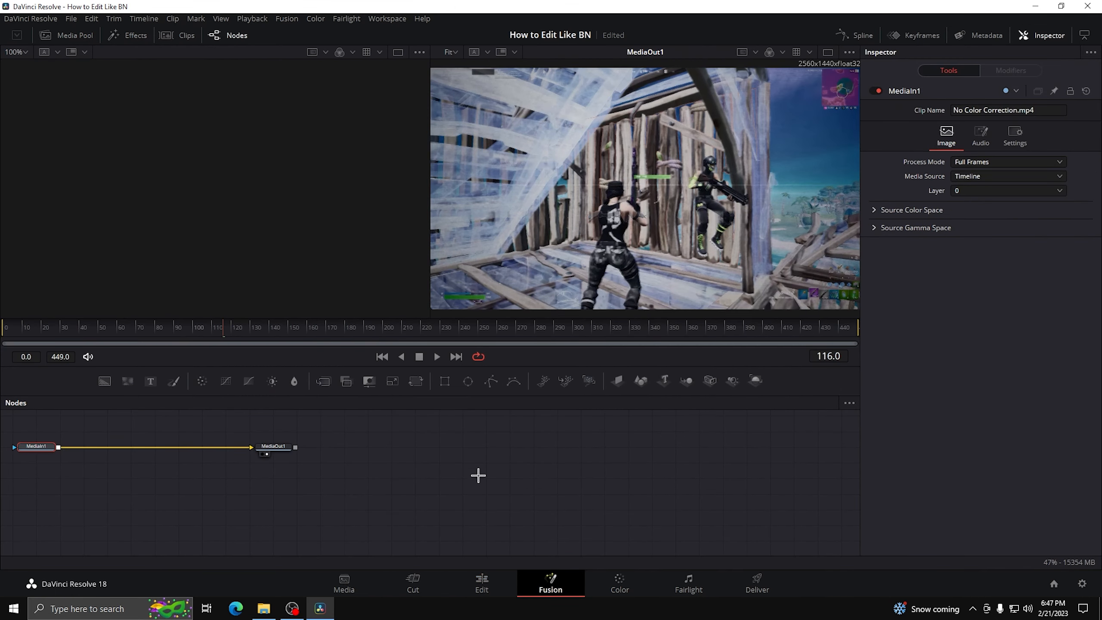
pyautogui.click(264, 608)
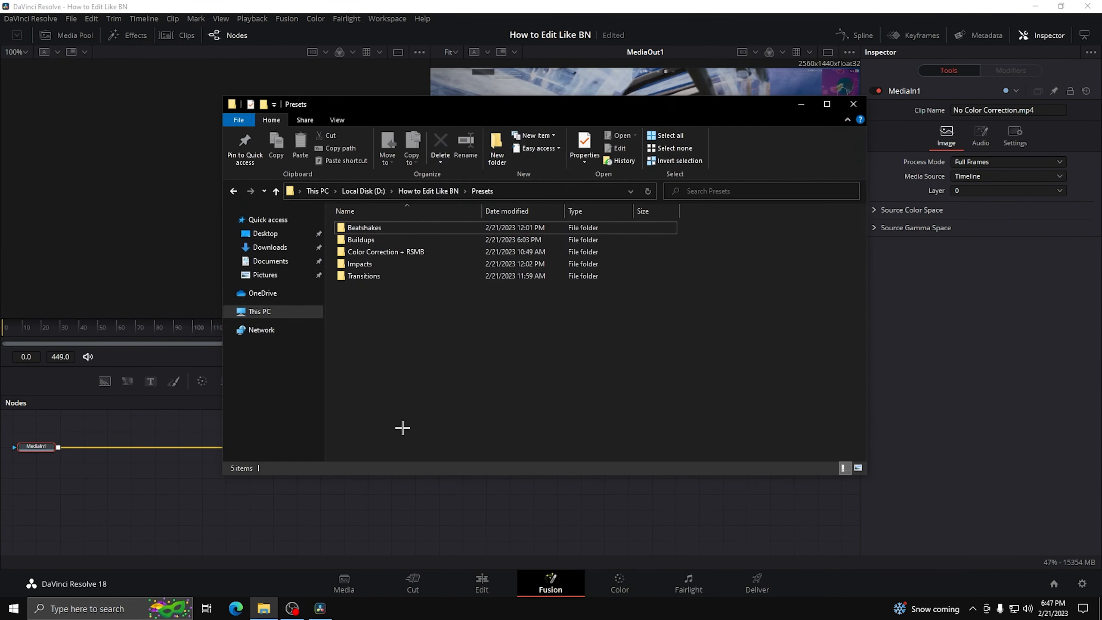
pyautogui.doubleClick(404, 252)
pyautogui.moveTo(391, 229); pyautogui.dragTo(451, 503)
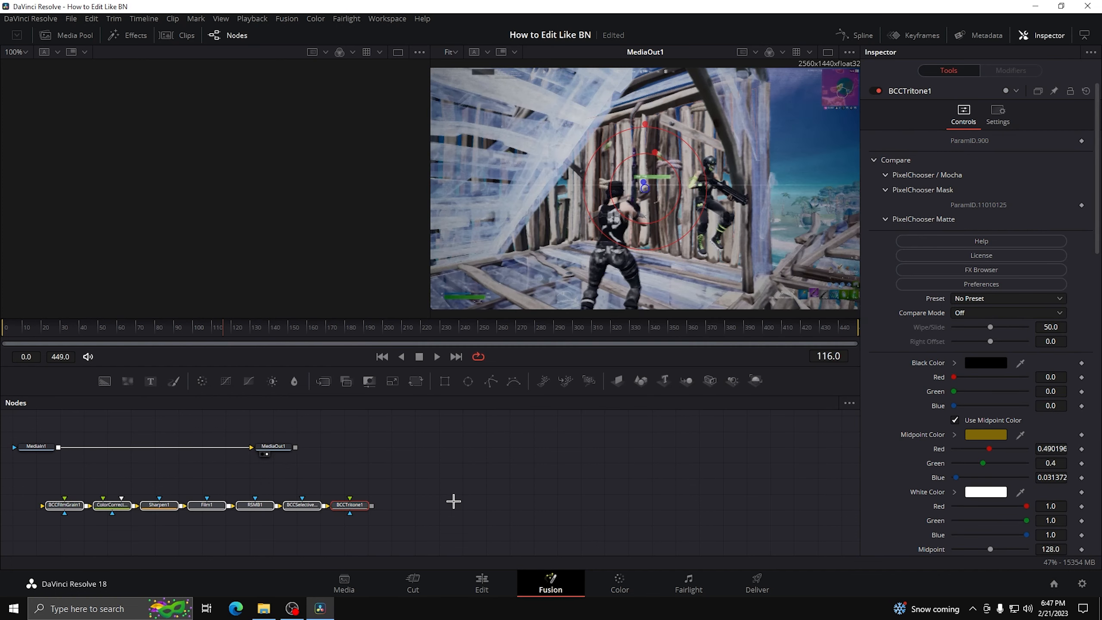
# Connect MediaIn1 to BCCFilmGrain1 and BCCTritone1 to MediaOut1, and return to the Edit page
pyautogui.scroll(2, 454, 502)
pyautogui.moveTo(436, 432); pyautogui.dragTo(196, 513)
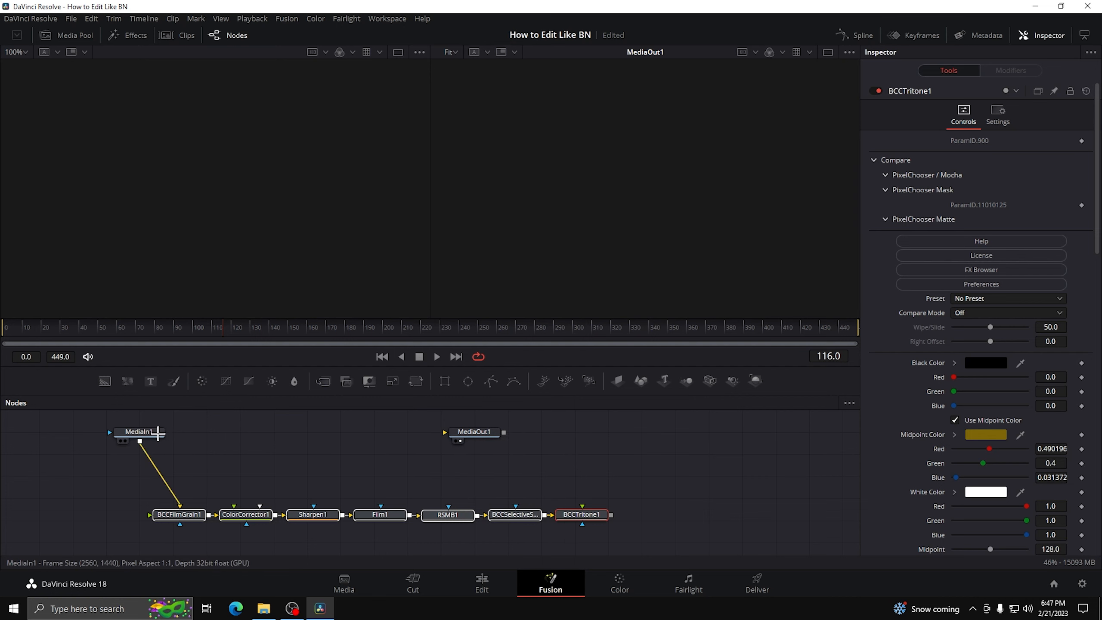
pyautogui.moveTo(474, 432); pyautogui.dragTo(683, 450)
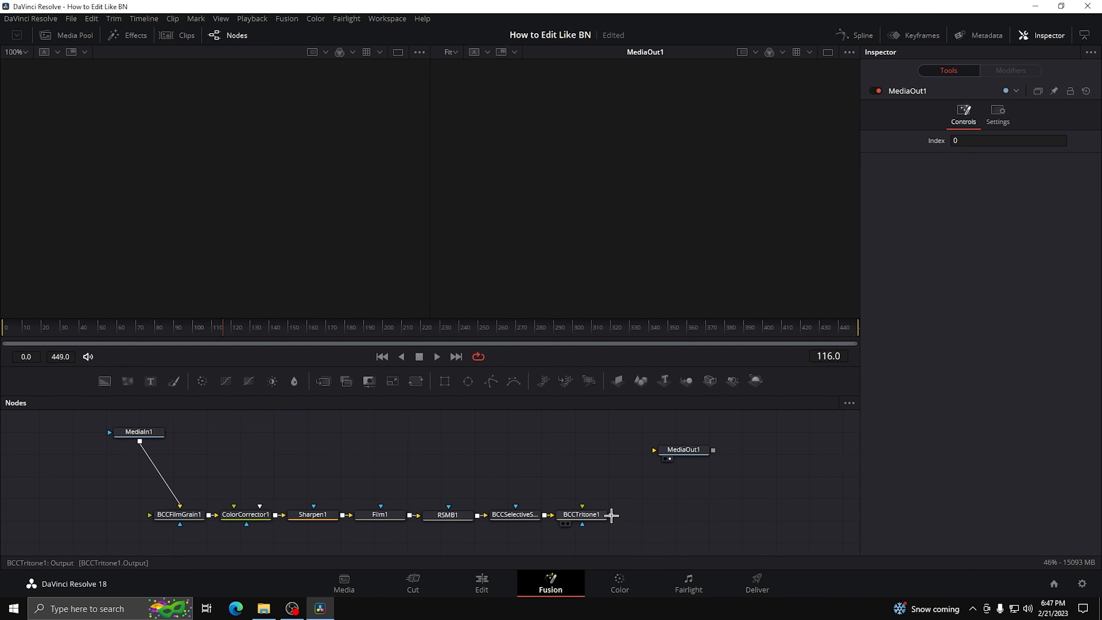
pyautogui.moveTo(611, 515); pyautogui.dragTo(664, 451)
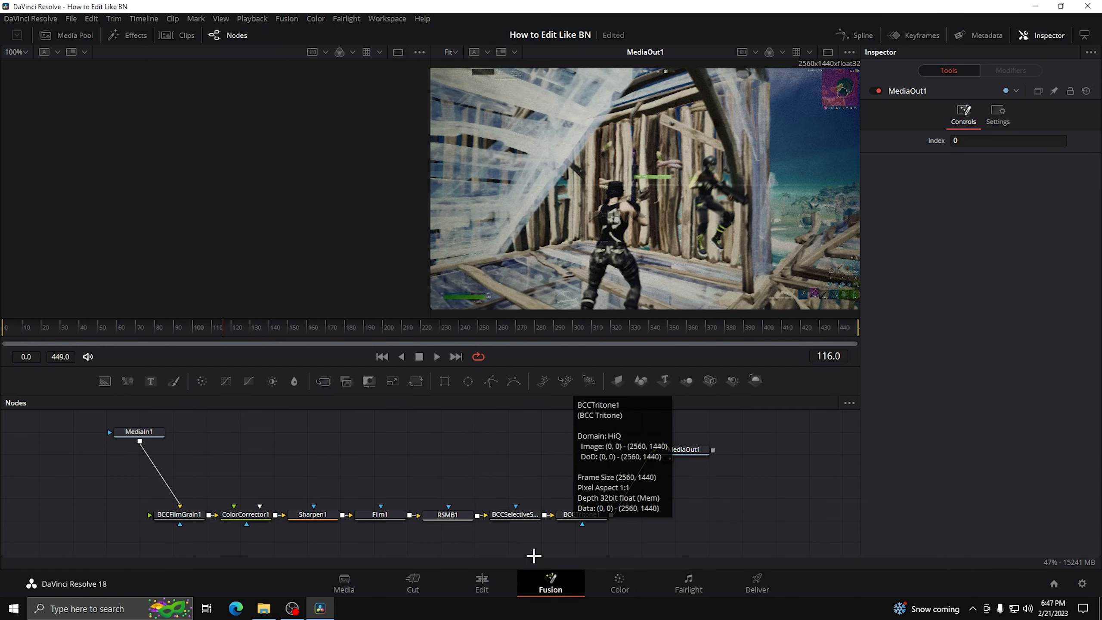
pyautogui.click(478, 582)
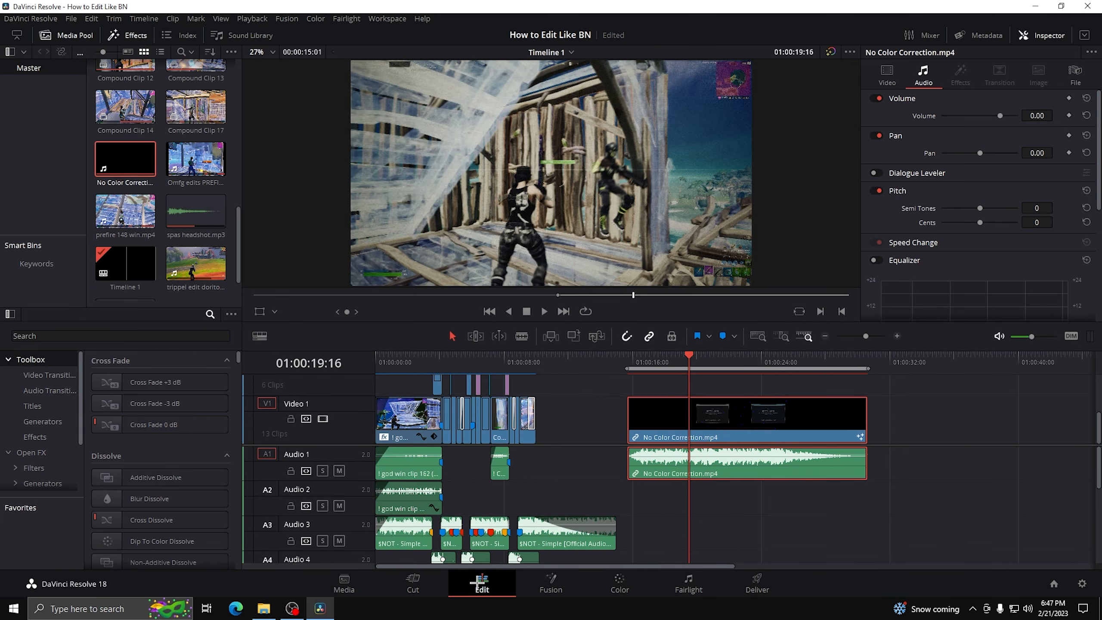